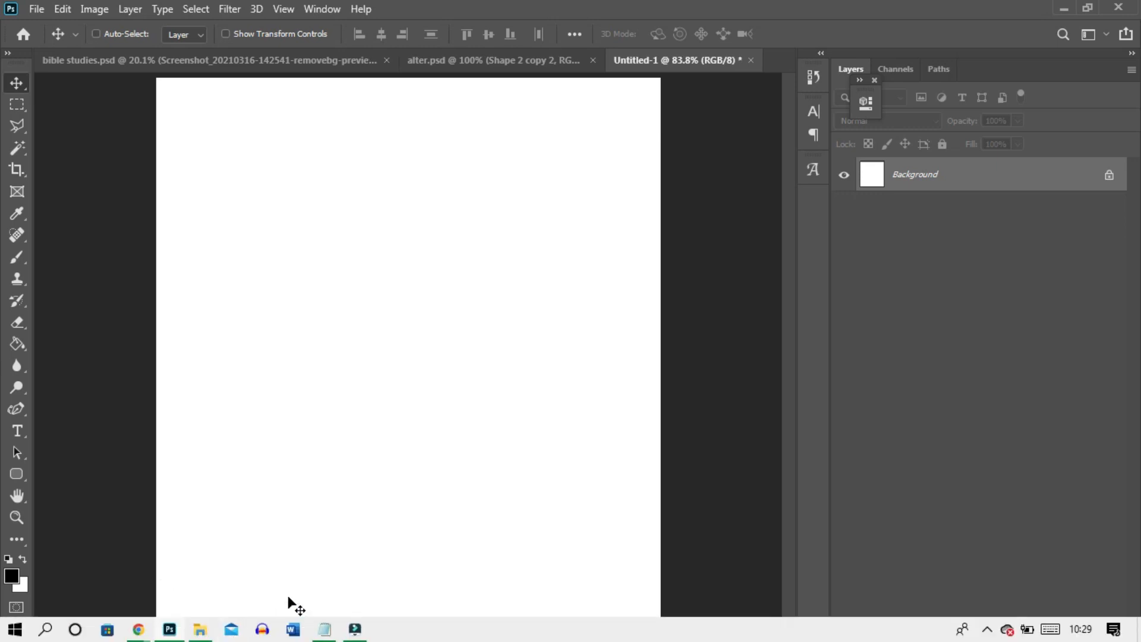
# Copy the colour code 390208 from the Notepad notes and return to the blank Photoshop document.
pyautogui.moveTo(324, 629)
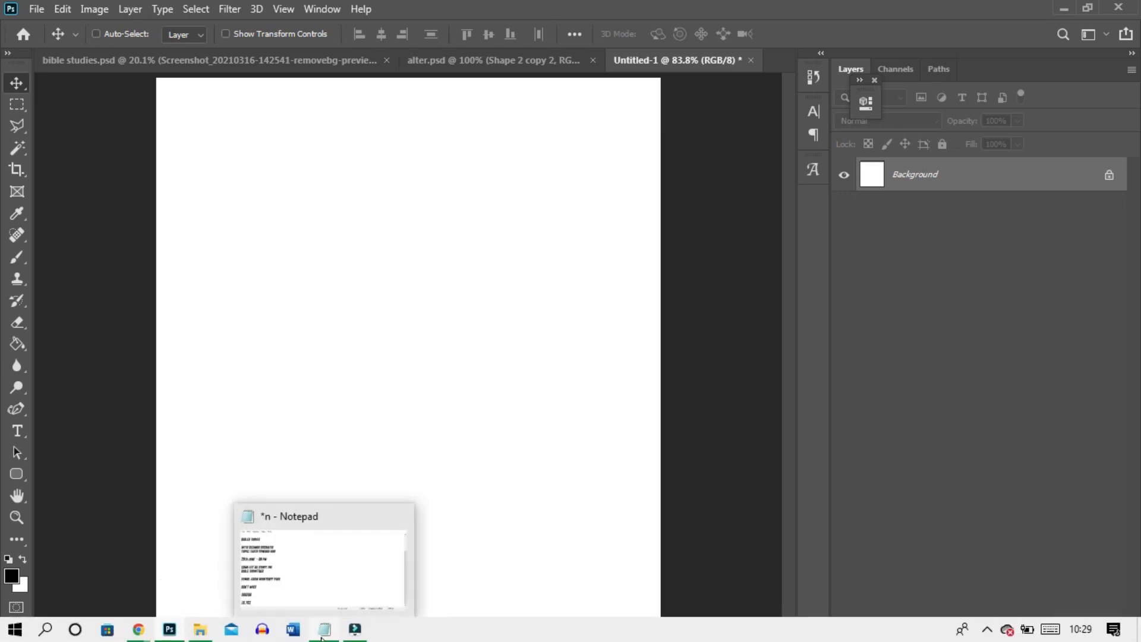
pyautogui.click(303, 575)
pyautogui.moveTo(356, 390); pyautogui.dragTo(294, 389)
pyautogui.hotkey('ctrl', 'c')
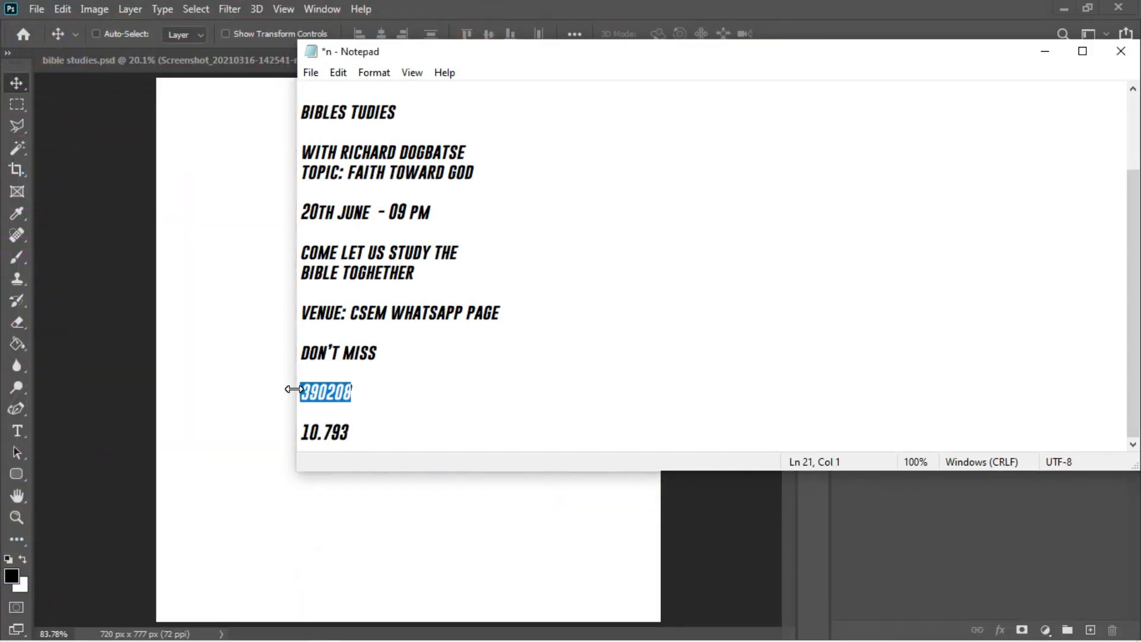
pyautogui.click(258, 390)
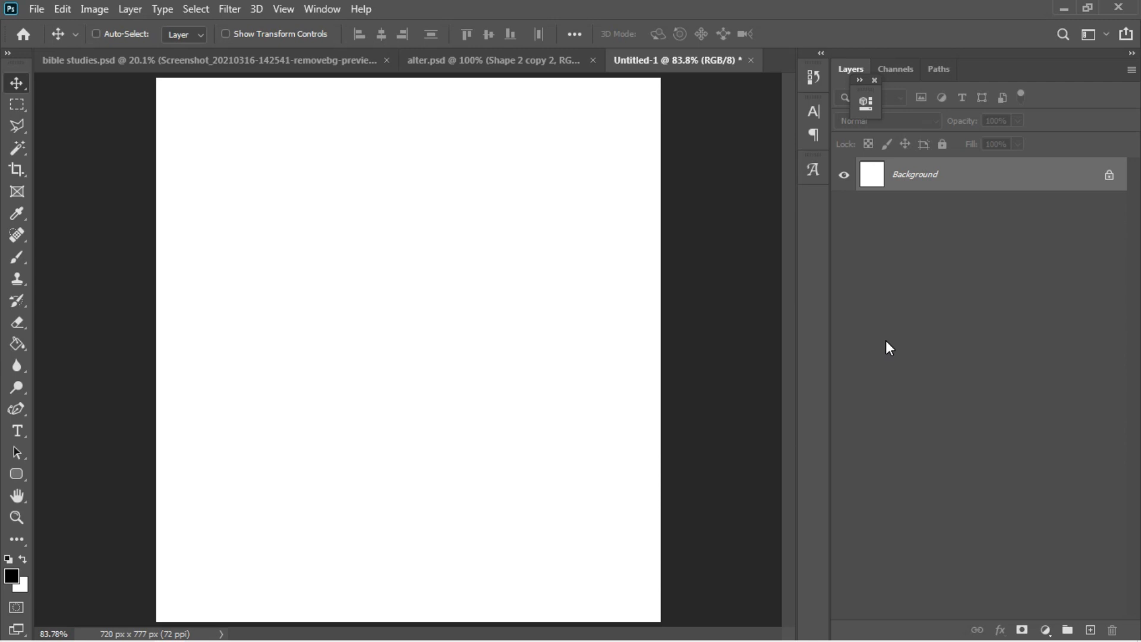
# Add a Solid Color fill layer above the background using the copied colour 390208.
pyautogui.click(1046, 630)
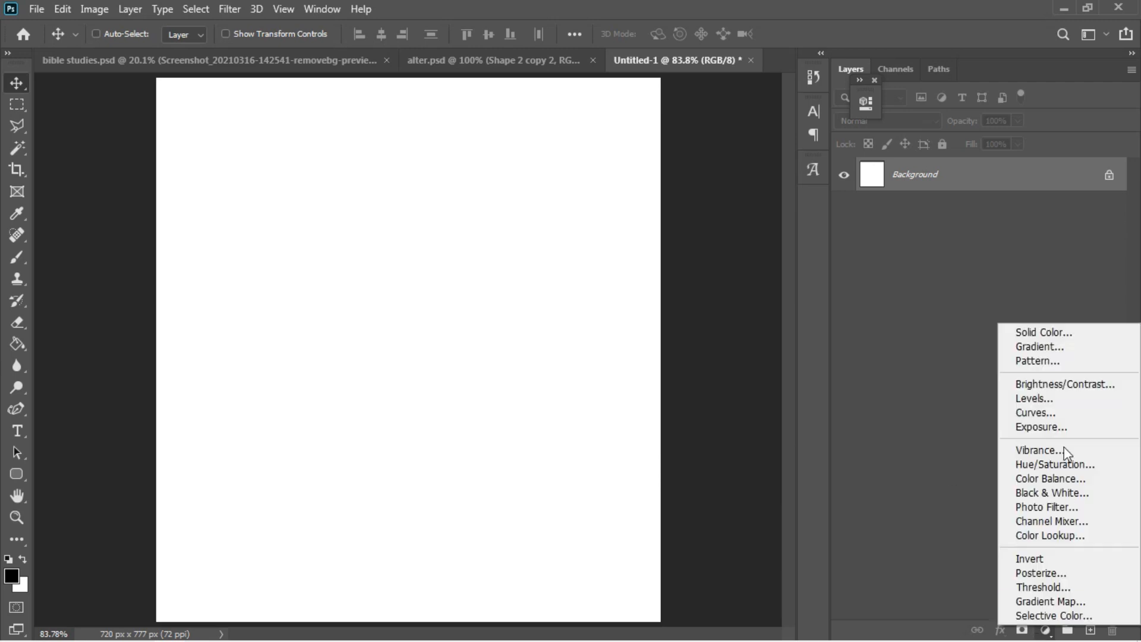
pyautogui.click(1042, 337)
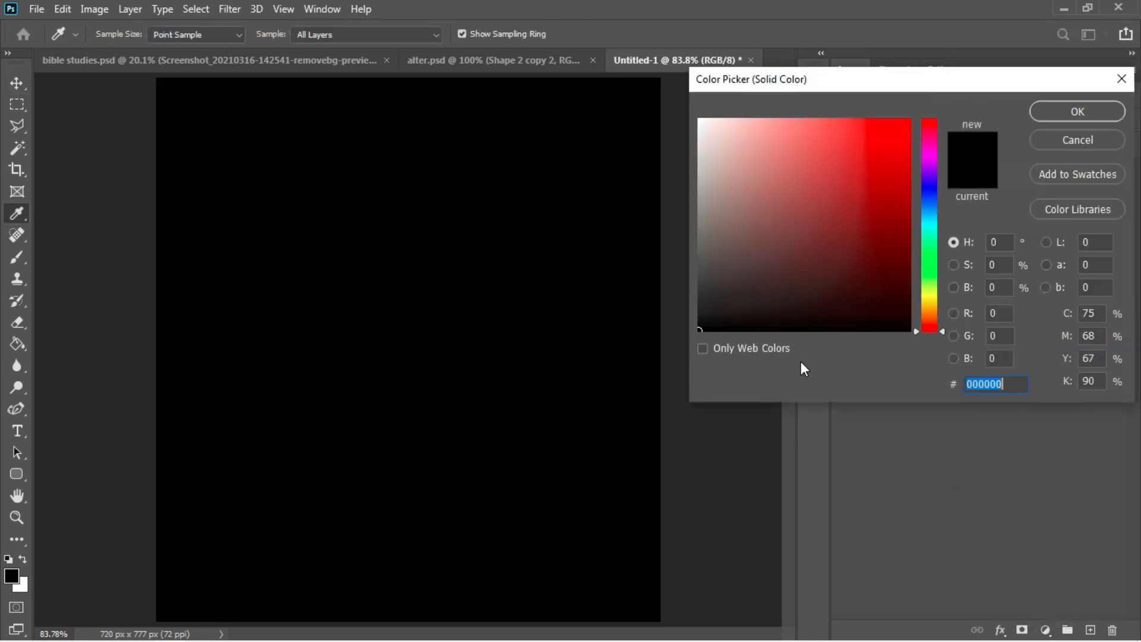
pyautogui.hotkey('ctrl', 'v')
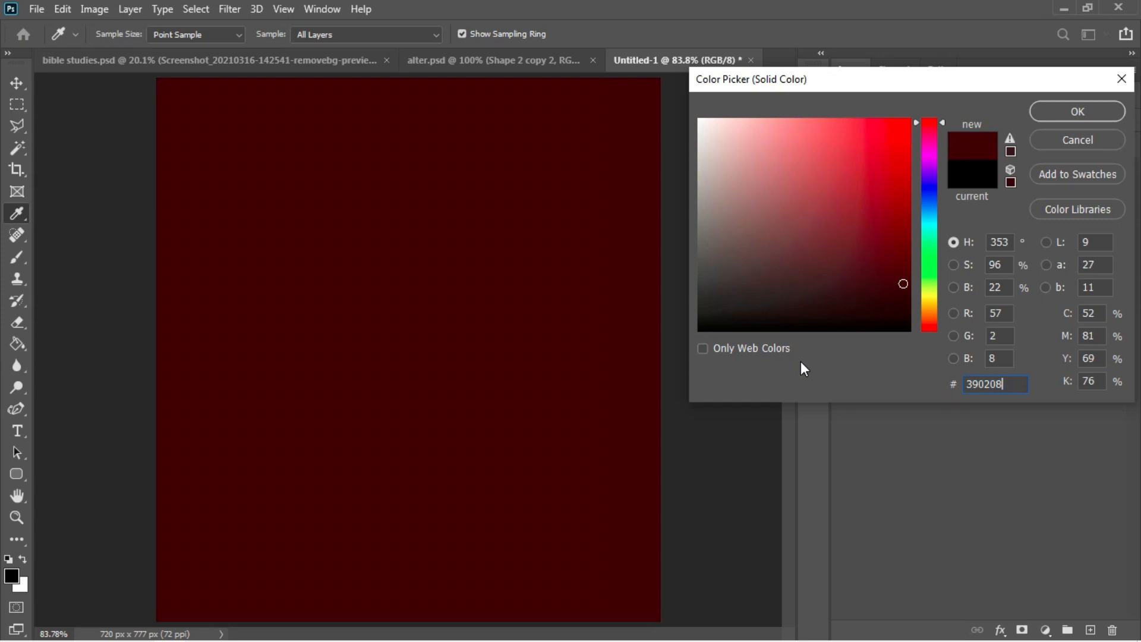
pyautogui.click(1077, 111)
pyautogui.press('v')
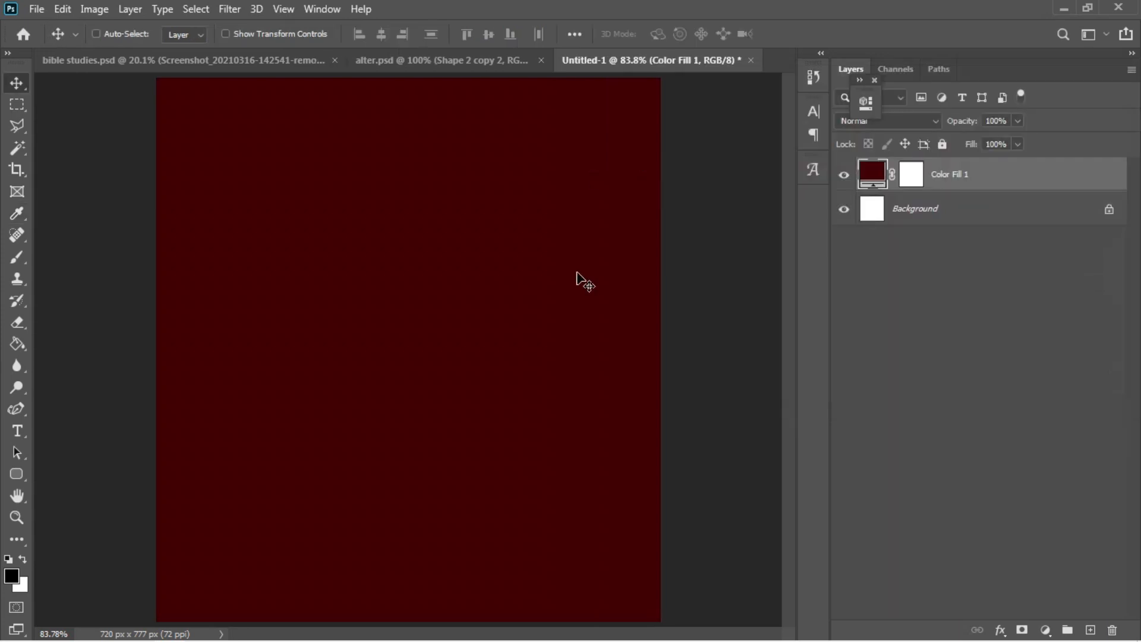
# Show the rulers and add the "BIBLES TUDIES" line from the Notepad notes as white text on the upper part of the canvas.
pyautogui.hotkey('ctrl', 'r')
pyautogui.press('t')
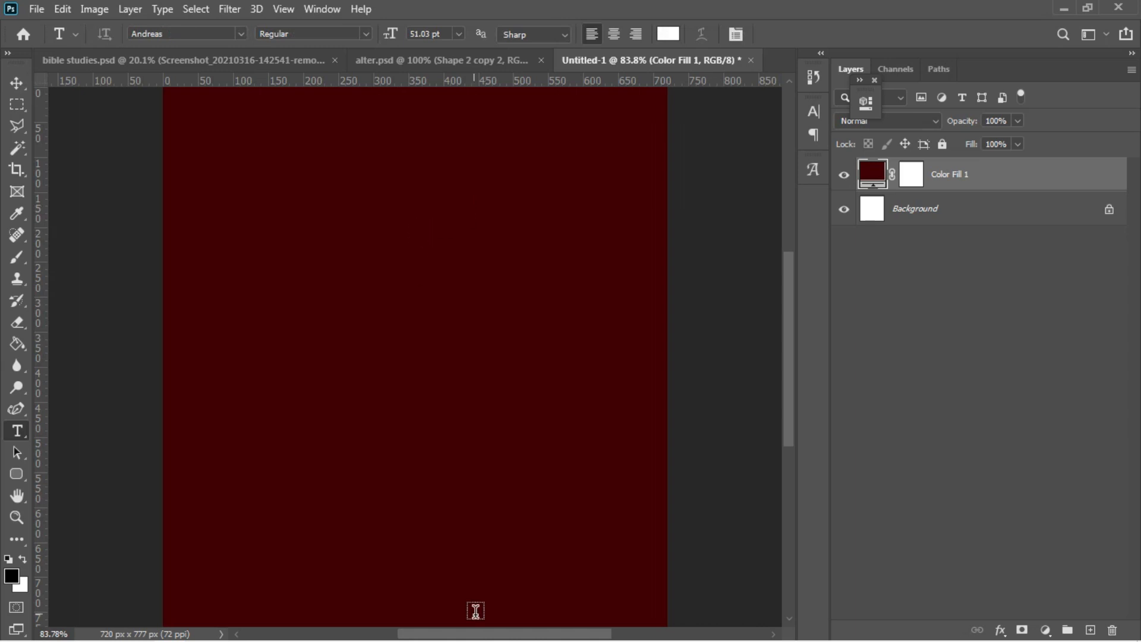
pyautogui.moveTo(440, 640)
pyautogui.moveTo(328, 632)
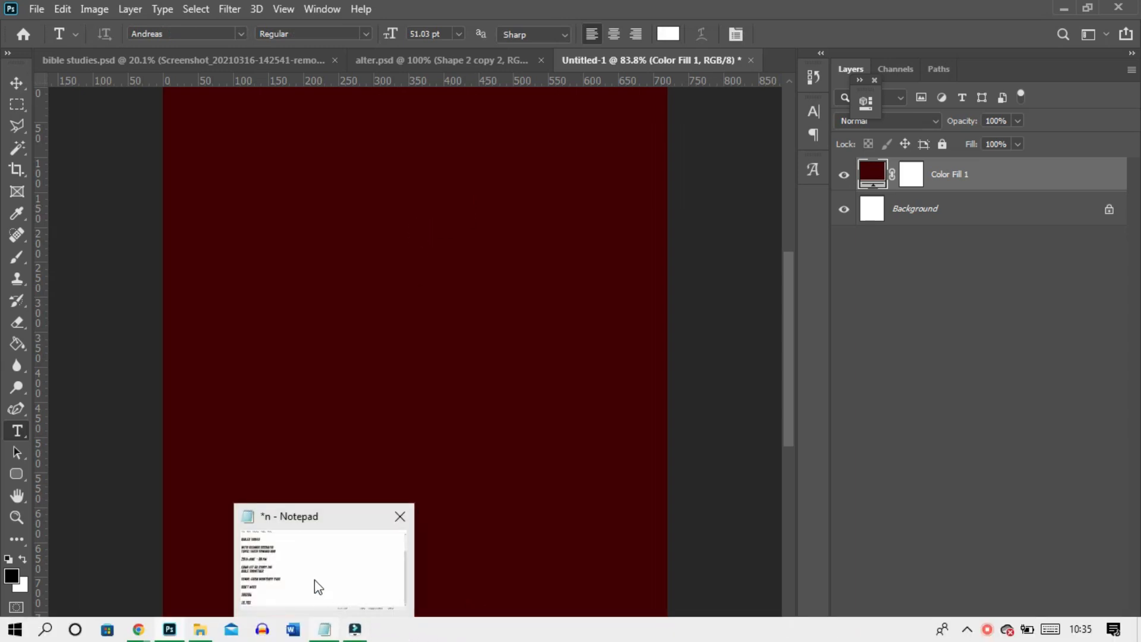
pyautogui.click(315, 583)
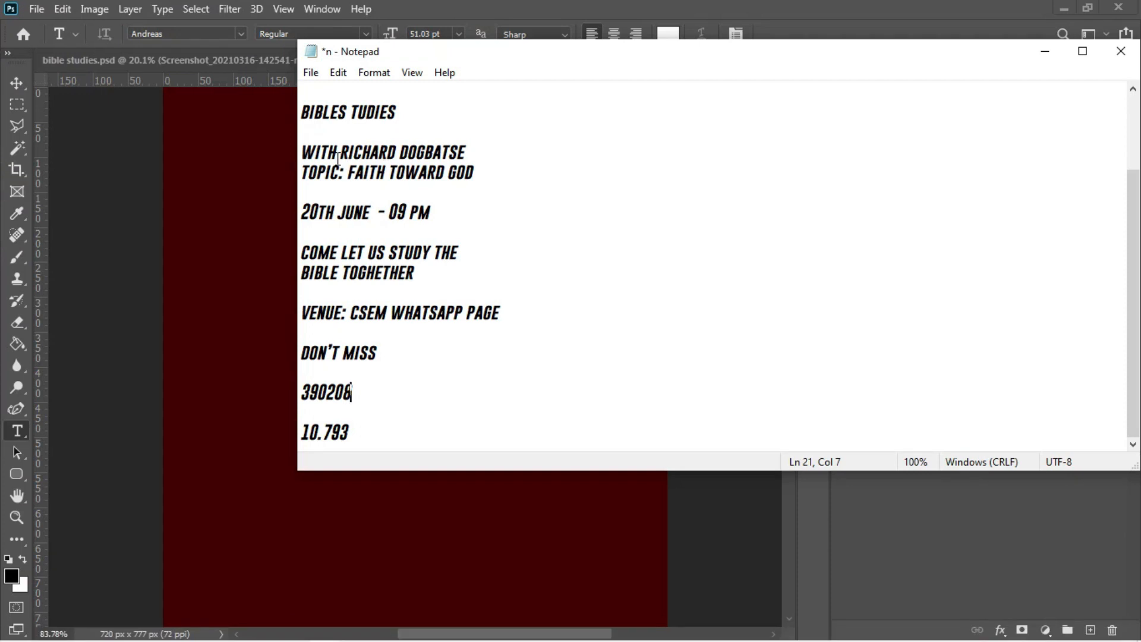
pyautogui.scroll(2, 338, 159)
pyautogui.moveTo(303, 209); pyautogui.dragTo(404, 215)
pyautogui.hotkey('ctrl', 'c')
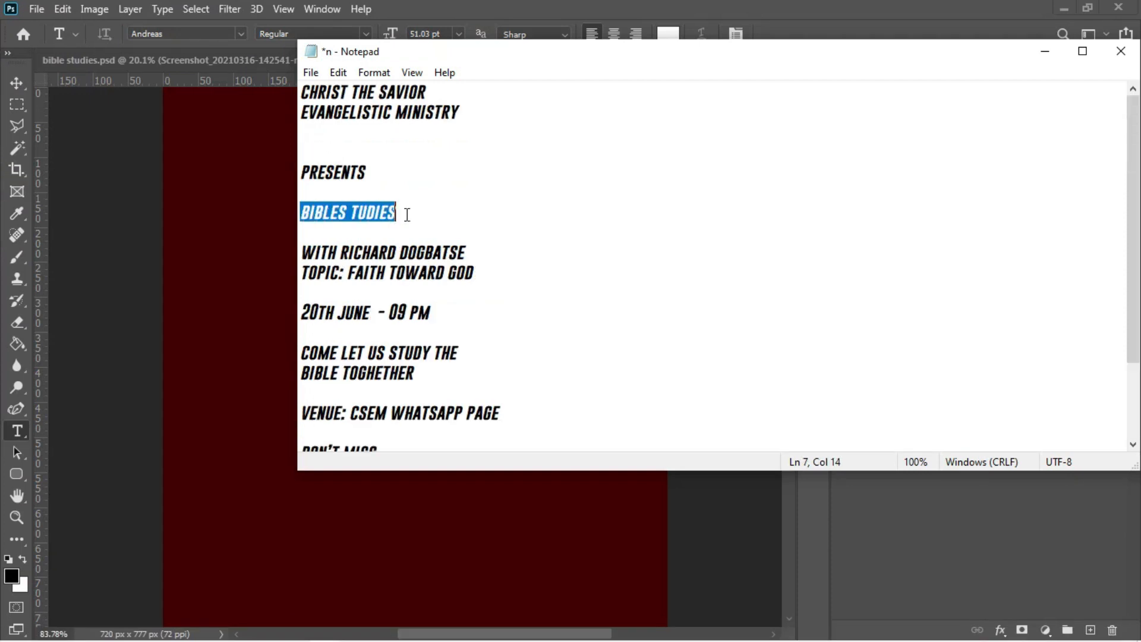
pyautogui.click(236, 232)
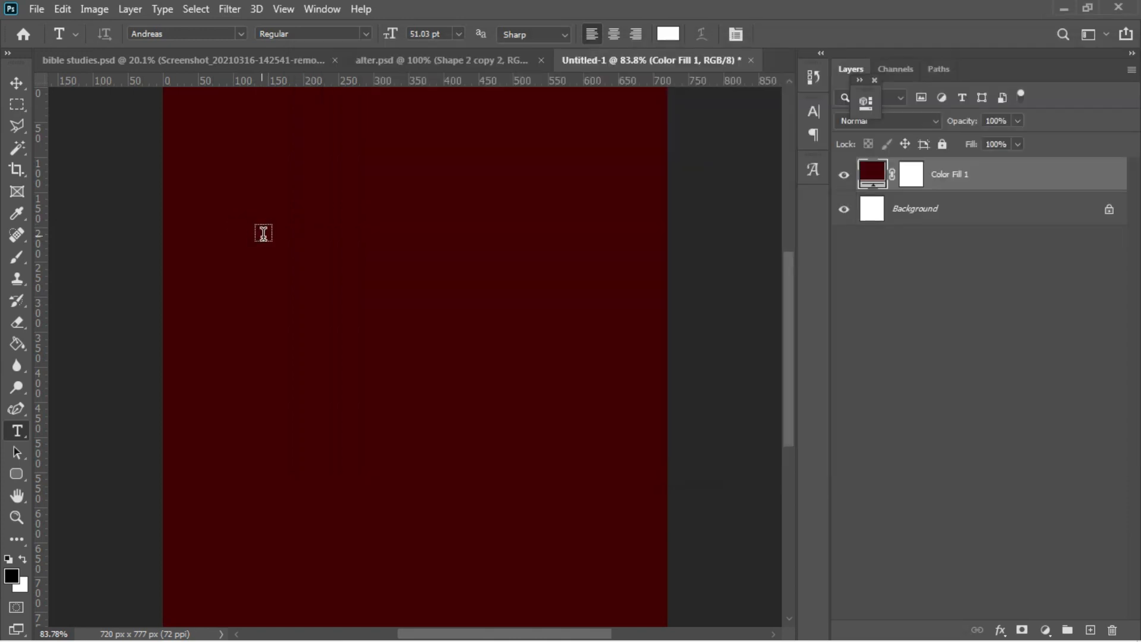
pyautogui.click(264, 234)
pyautogui.hotkey('ctrl', 'v')
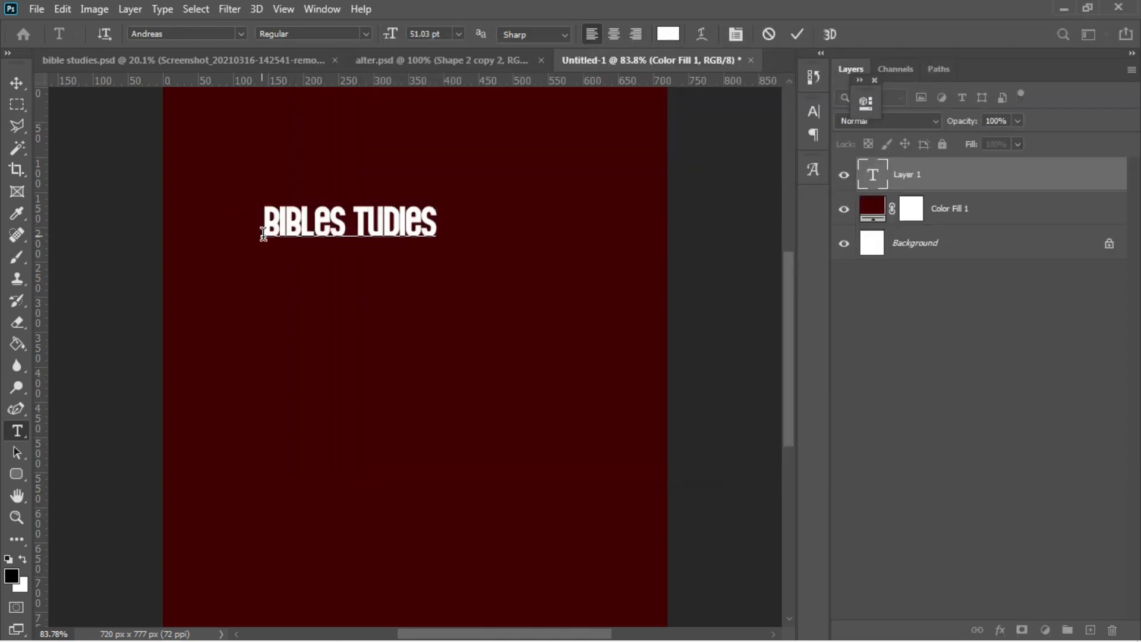
# Break the heading into two lines after "BIBLES" and set the leading to 54.13 pt.
pyautogui.press('Return')
pyautogui.hotkey('ctrl', 'a')
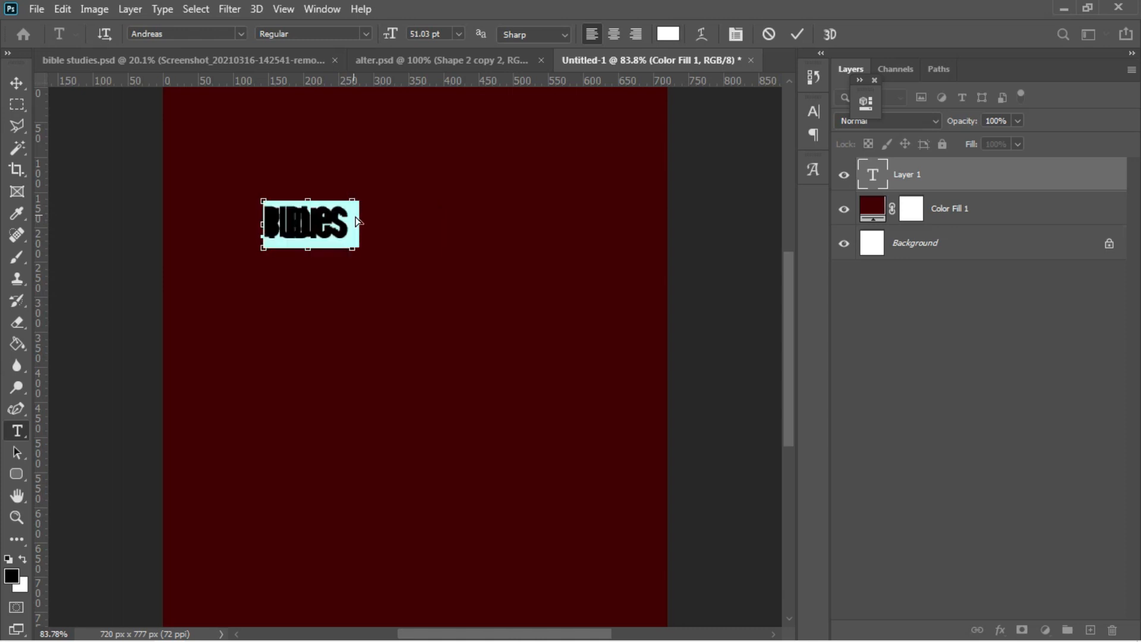
pyautogui.click(737, 33)
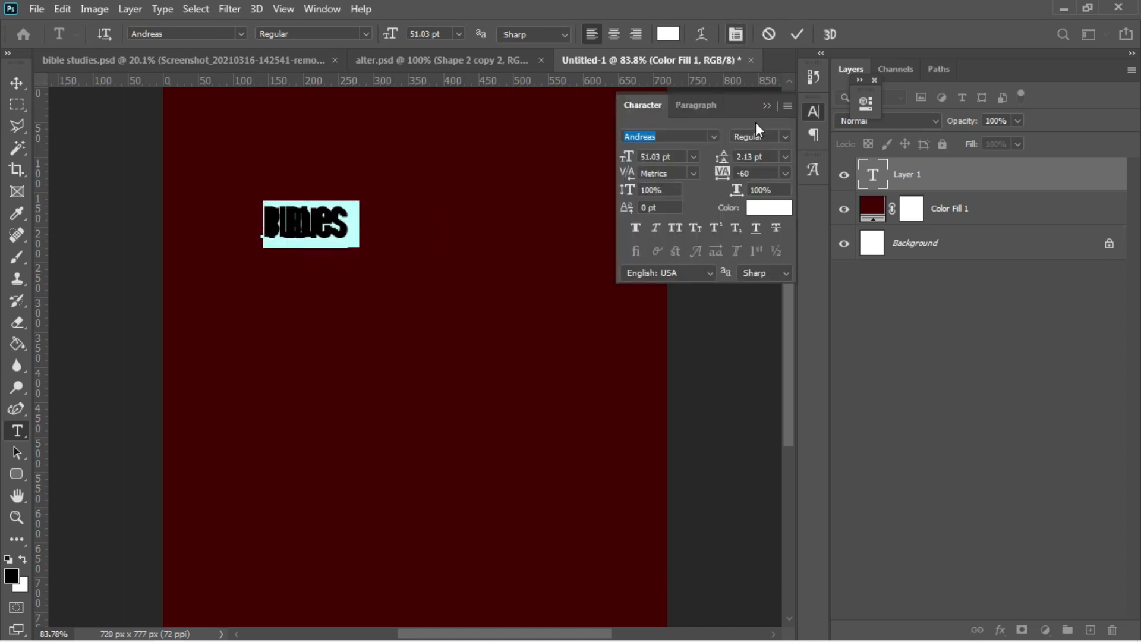
pyautogui.moveTo(725, 156); pyautogui.dragTo(771, 156)
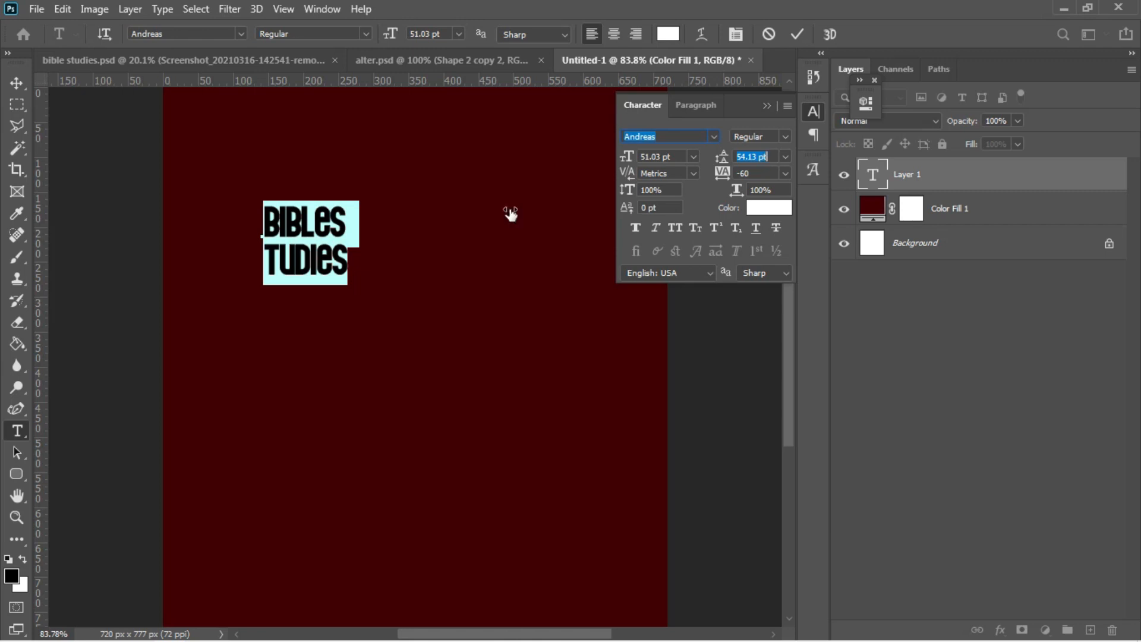
# Delete the second line "TUDIES" from the heading text and finish editing it.
pyautogui.moveTo(357, 255); pyautogui.dragTo(249, 268)
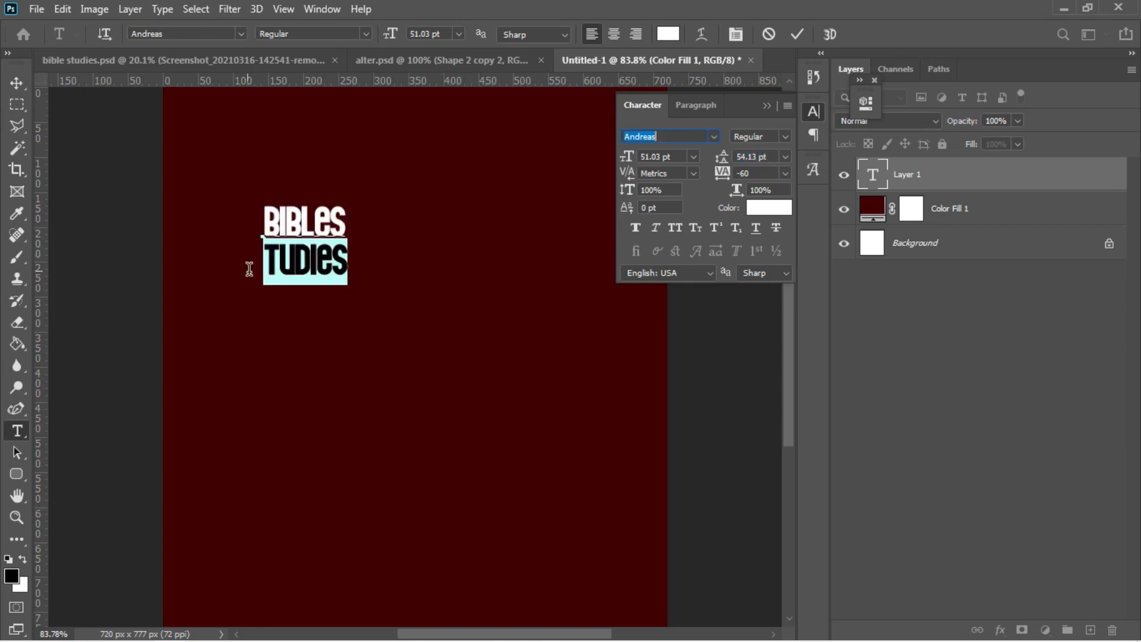
pyautogui.press('ctrl')
pyautogui.press('BackSpace')
pyautogui.click(16, 83)
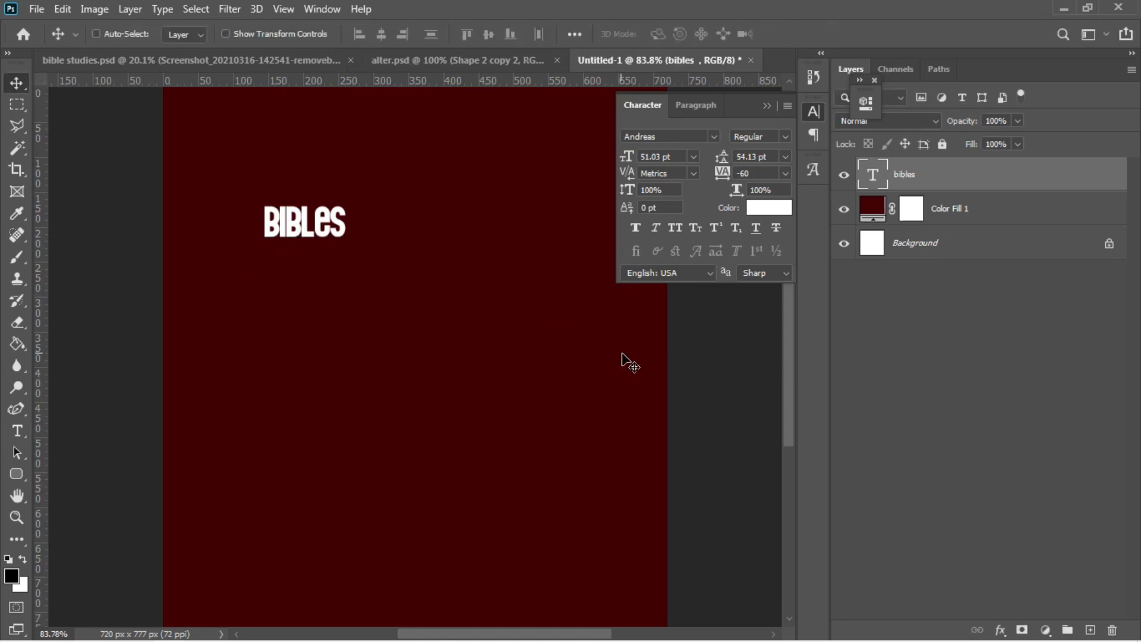
# Scale the word BIBLES up proportionally to a font size of about 103.21 pt.
pyautogui.hotkey('ctrl', 't')
pyautogui.moveTo(351, 282); pyautogui.dragTo(472, 332)
pyautogui.press('Return')
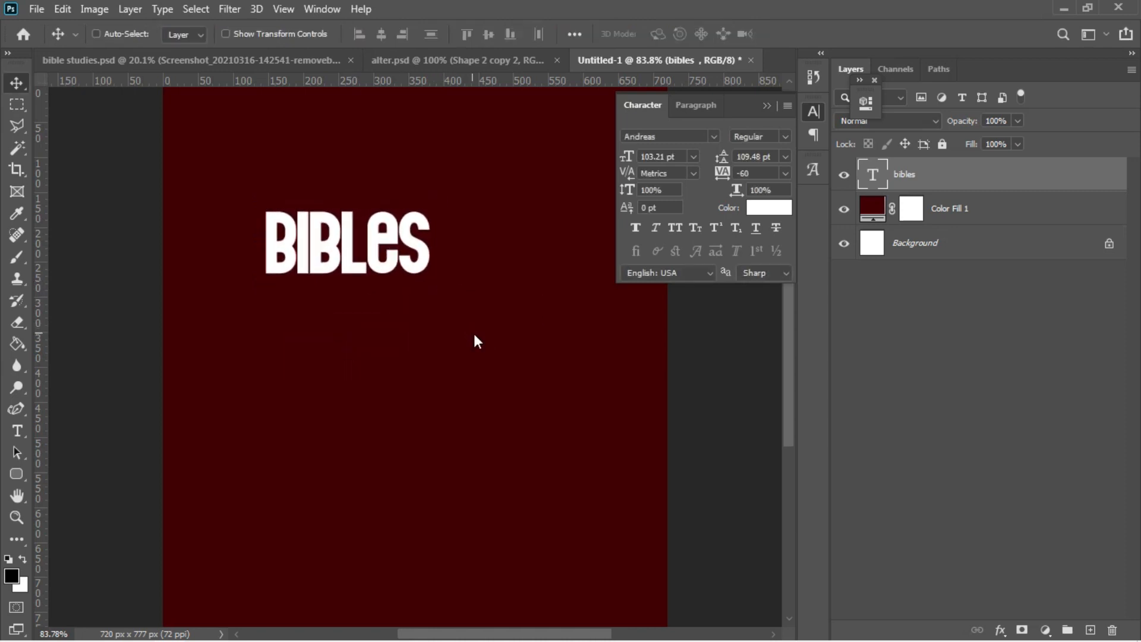
# Shift BIBLES slightly to the right and place vertical guides at the word's left and right edges.
pyautogui.moveTo(374, 240); pyautogui.dragTo(398, 237)
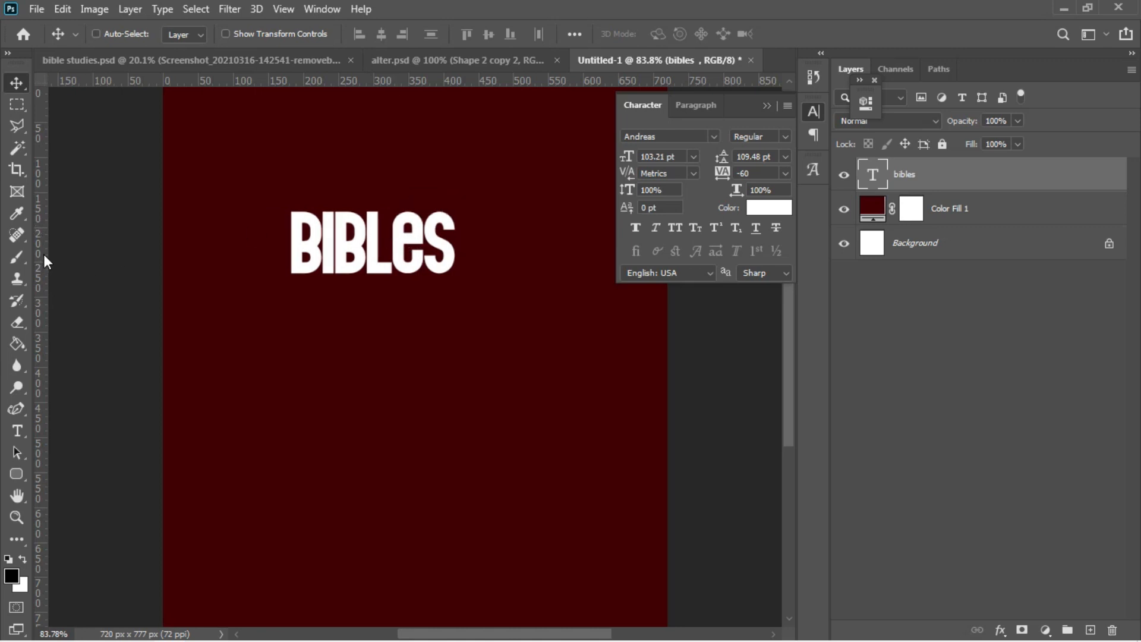
pyautogui.moveTo(44, 255); pyautogui.dragTo(287, 264)
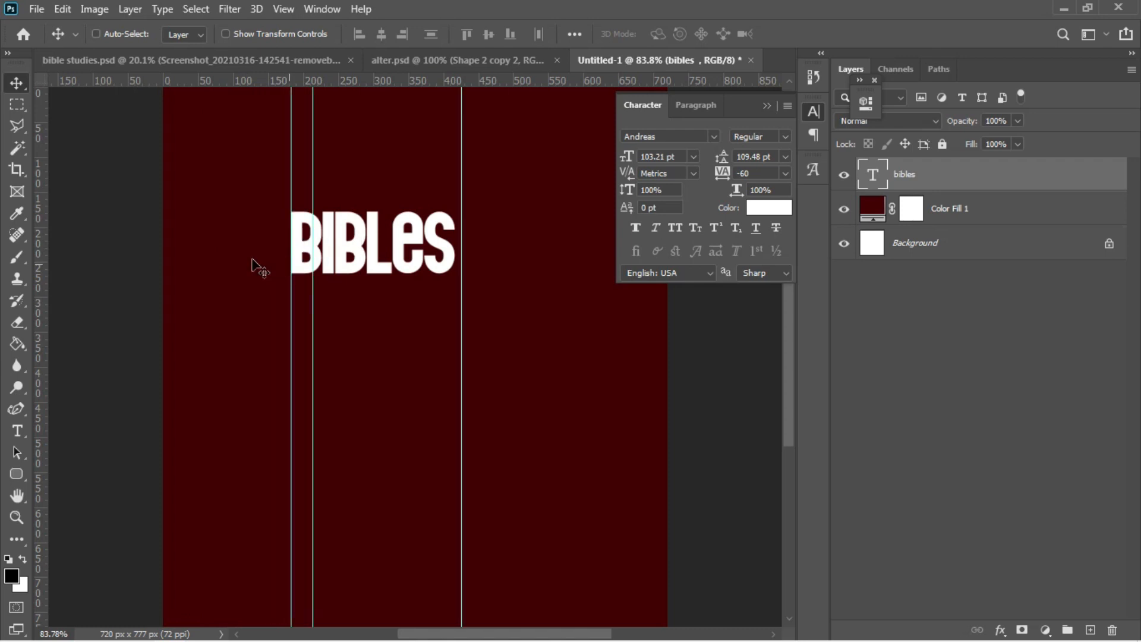
pyautogui.moveTo(463, 288); pyautogui.dragTo(456, 287)
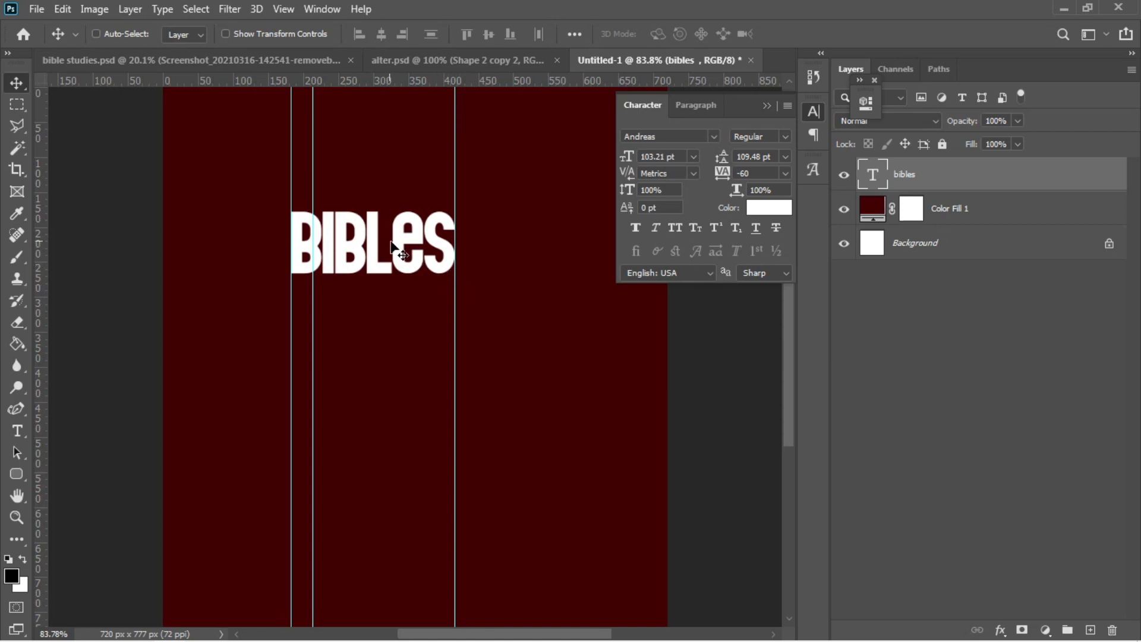
# Duplicate the BIBLES text directly below the original and change the copy's wording to "studies".
pyautogui.moveTo(392, 245); pyautogui.dragTo(396, 330)
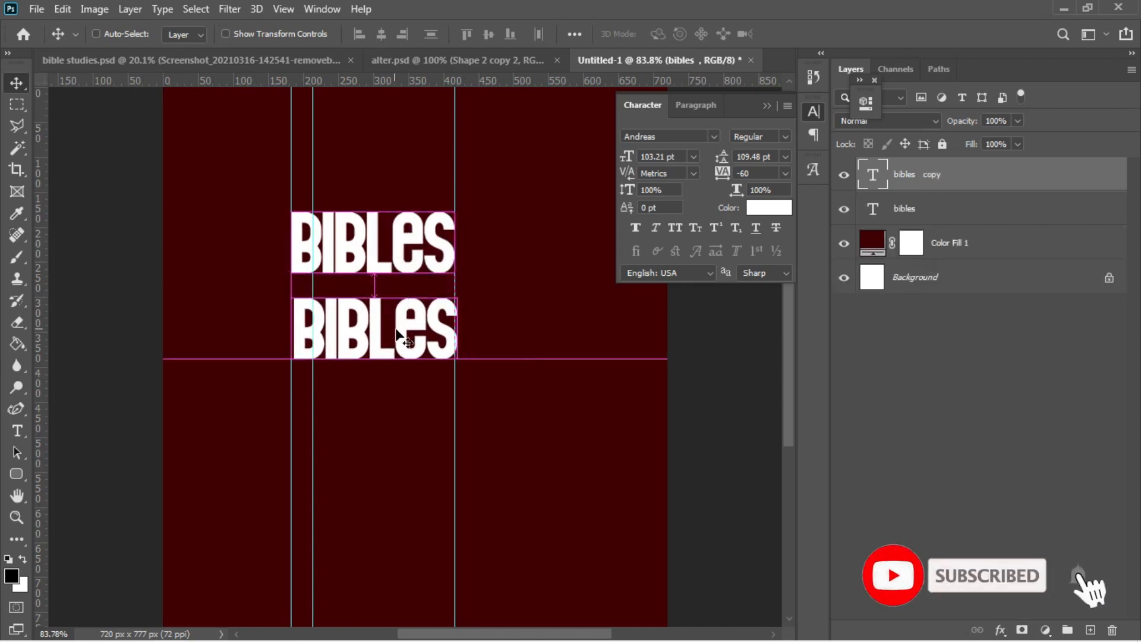
pyautogui.press('t')
pyautogui.doubleClick(396, 326)
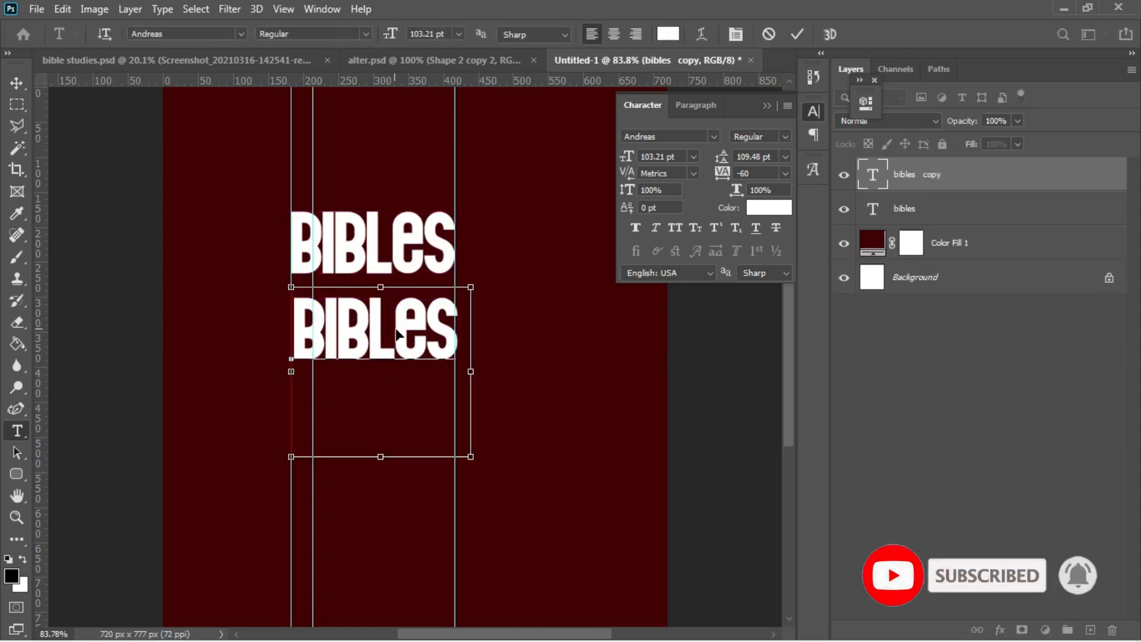
pyautogui.press('BackSpace')
pyautogui.write('tudies')
pyautogui.click(295, 312)
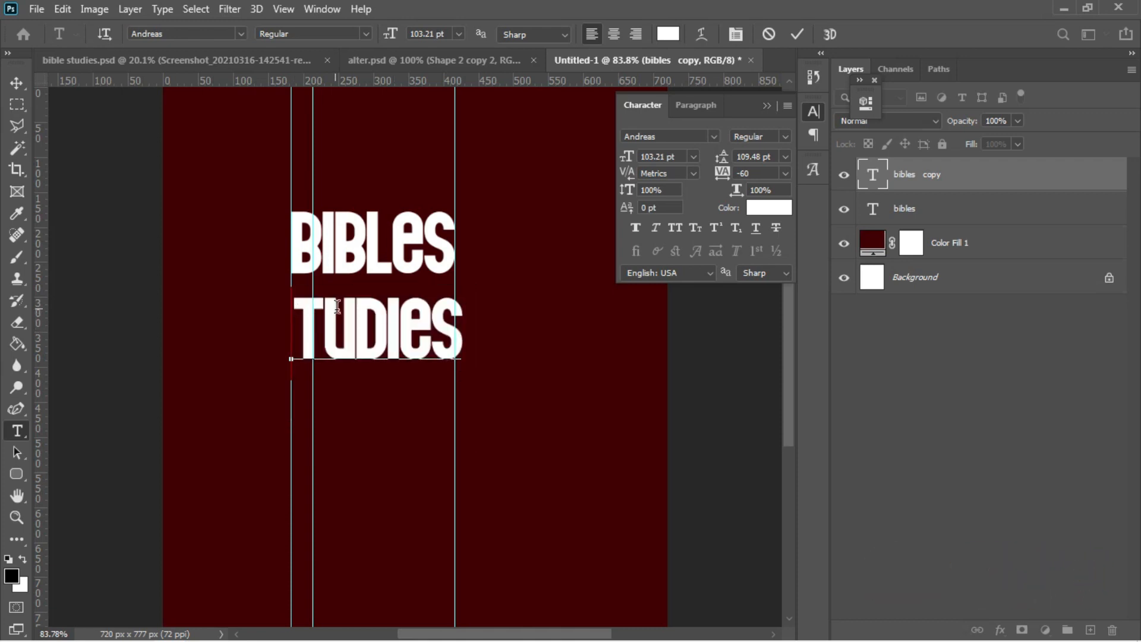
pyautogui.write('s')
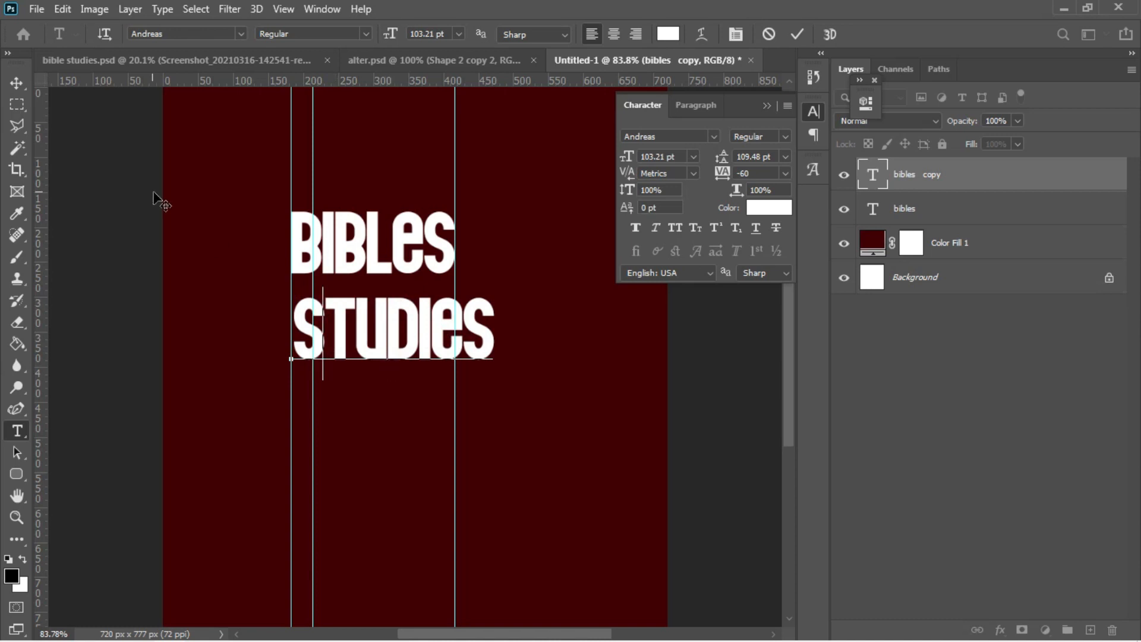
pyautogui.click(16, 83)
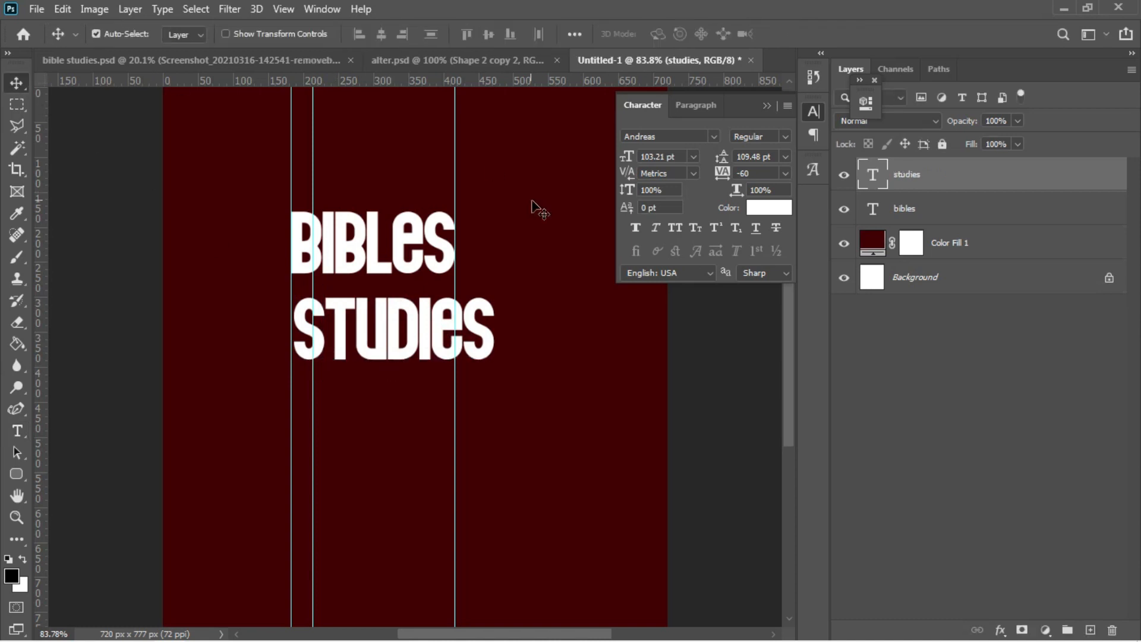
# Scale the STUDIES text down to about 82.73 pt so it fits between the outer guides.
pyautogui.hotkey('ctrl', 't')
pyautogui.moveTo(492, 380); pyautogui.dragTo(451, 366)
pyautogui.moveTo(291, 360); pyautogui.dragTo(291, 361)
pyautogui.press('Return')
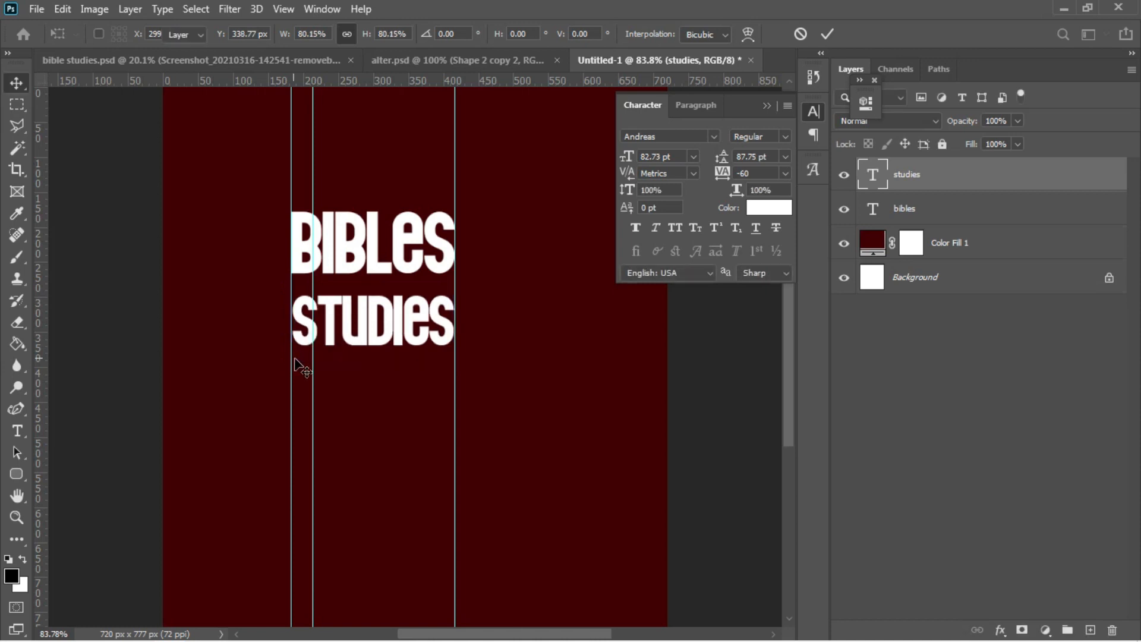
# Move the STUDIES text up about 20 px, closer to BIBLES.
pyautogui.hotkey('shift', 'Up')
pyautogui.hotkey('shift', 'Up')
pyautogui.hotkey('shift', 'Up')
pyautogui.hotkey('shift', 'Up')
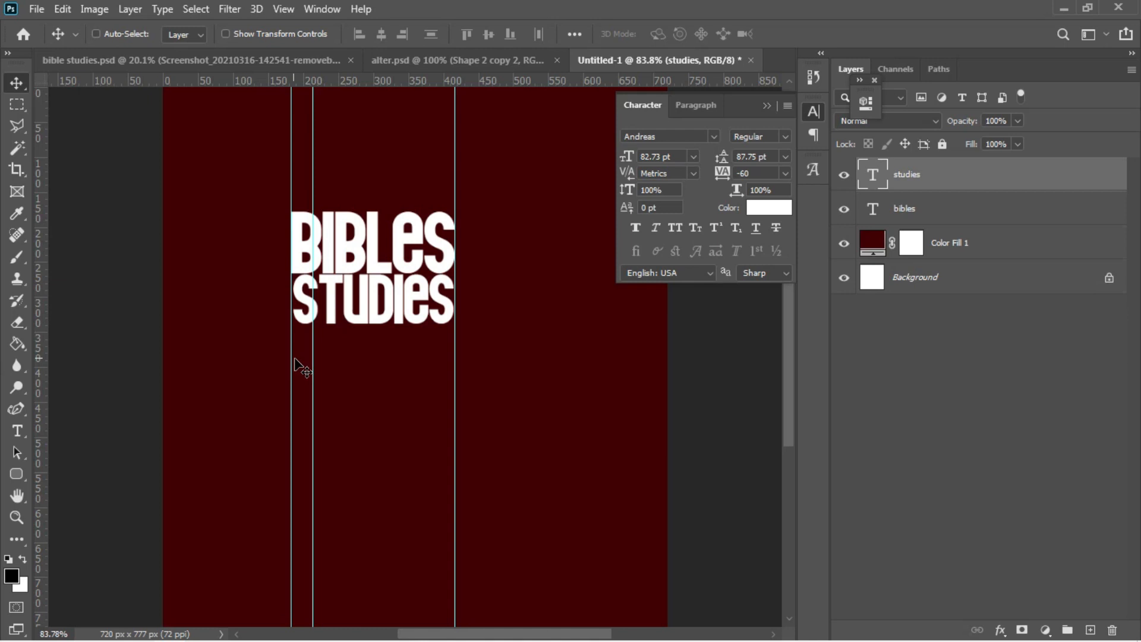
pyautogui.hotkey('shift', 'Down')
# Enlarge STUDIES slightly to about 83.94 pt so its edges meet the left and right guides.
pyautogui.hotkey('ctrl', 't')
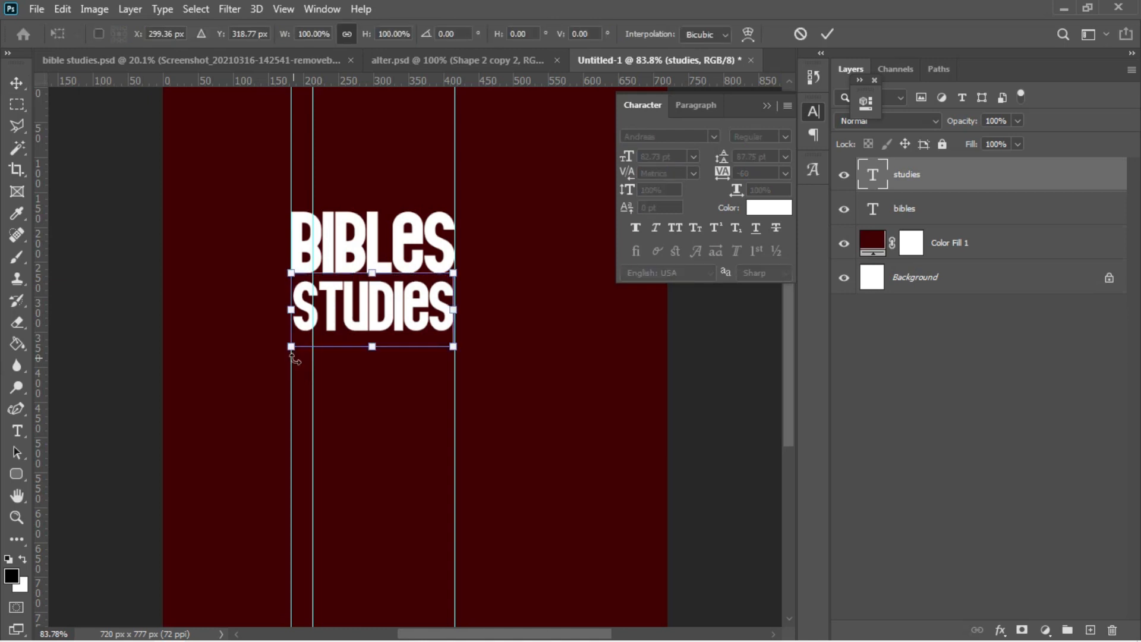
pyautogui.moveTo(291, 347); pyautogui.dragTo(291, 349)
pyautogui.press('Return')
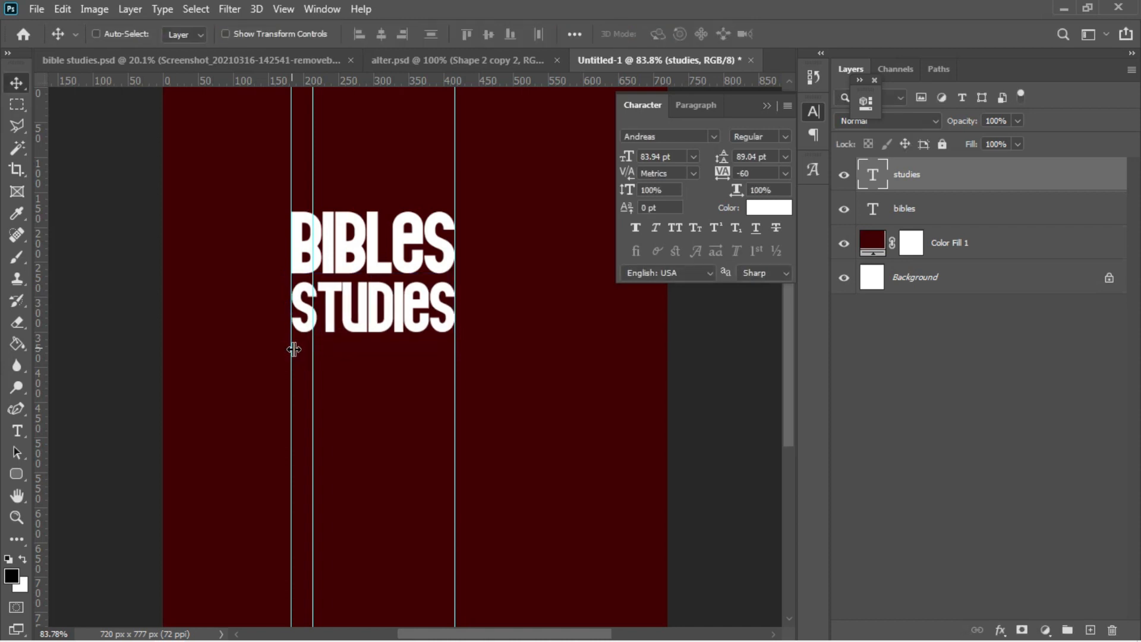
# Nudge STUDIES up in small increments to leave only a narrow gap beneath BIBLES.
pyautogui.press('Up')
pyautogui.press('Up')
pyautogui.press('Up')
pyautogui.press('Up')
pyautogui.press('Up')
pyautogui.press('Up')
pyautogui.press('Up')
pyautogui.press('Up')
pyautogui.press('Up')
pyautogui.press('Up')
pyautogui.press('Up')
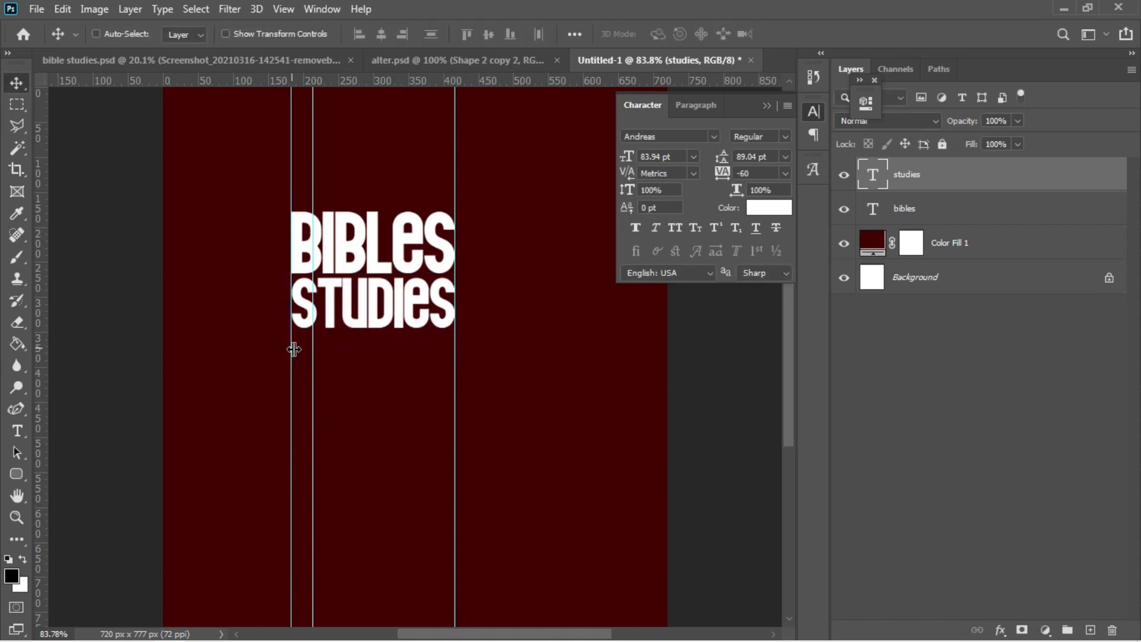
# Add a Gradient Overlay to the bibles text layer using the second gold preset from the 250 metal gradients folder.
pyautogui.rightClick(976, 205)
pyautogui.click(833, 25)
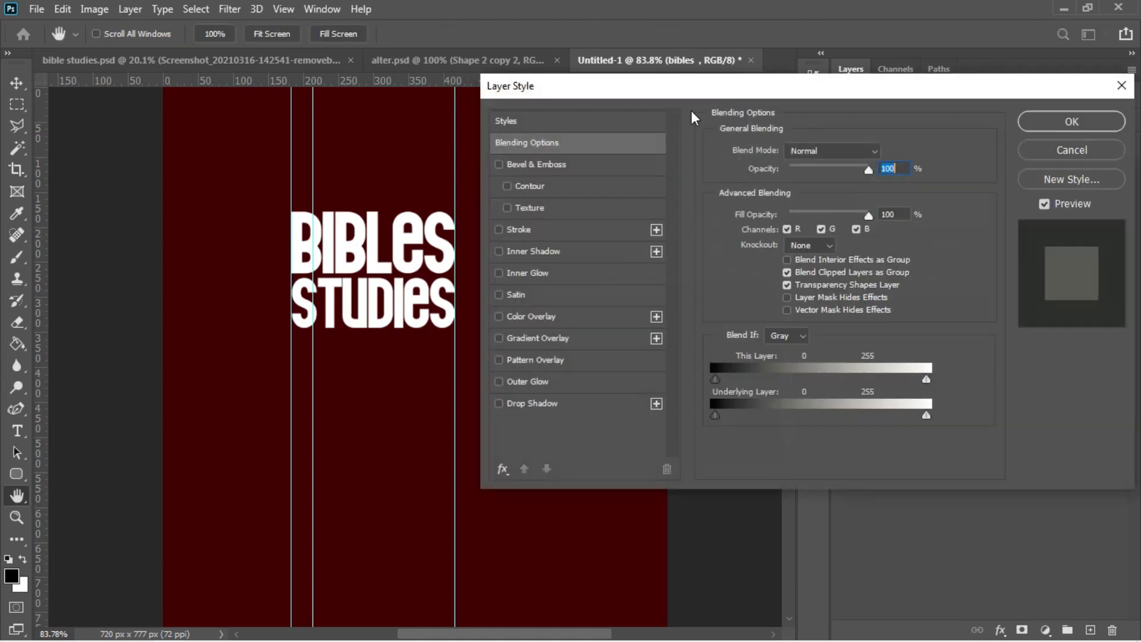
pyautogui.click(555, 338)
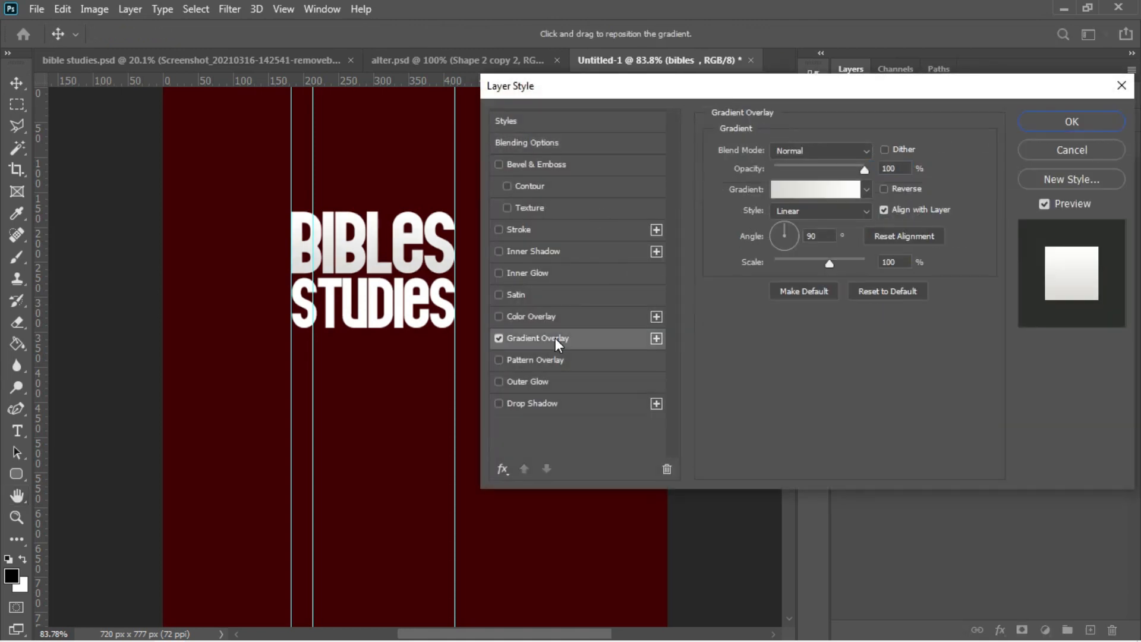
pyautogui.click(822, 193)
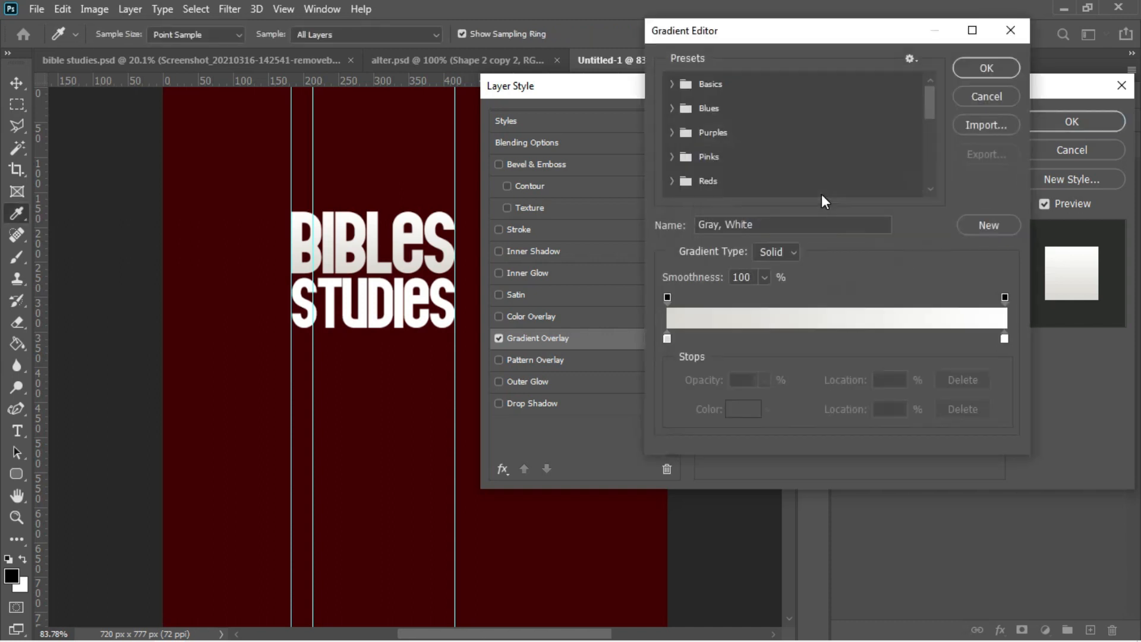
pyautogui.moveTo(929, 109); pyautogui.dragTo(930, 175)
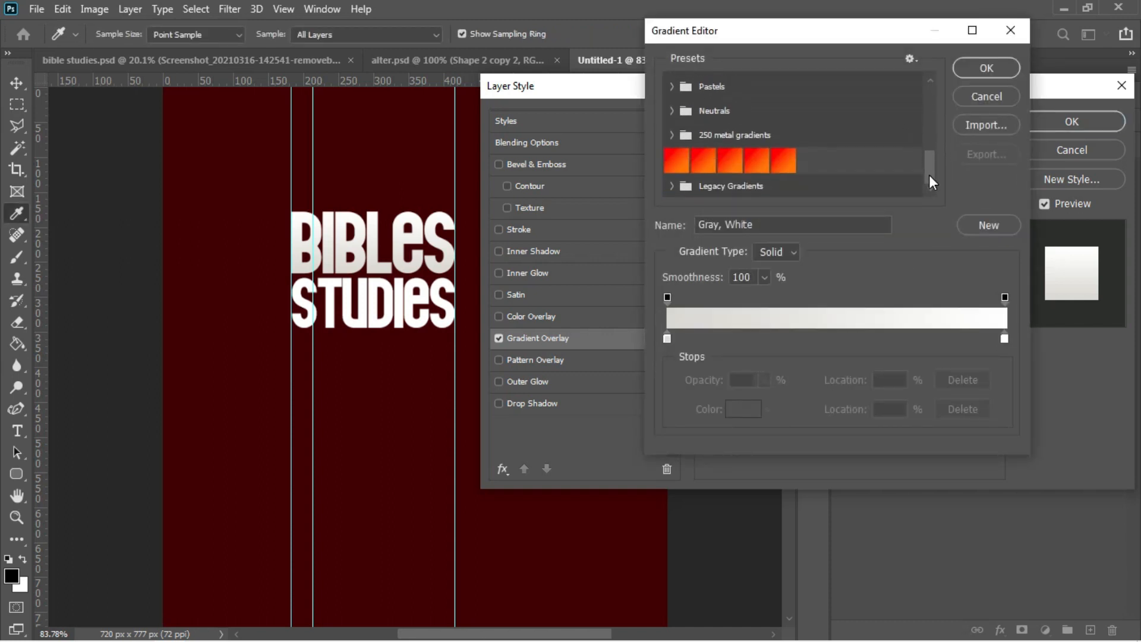
pyautogui.click(672, 135)
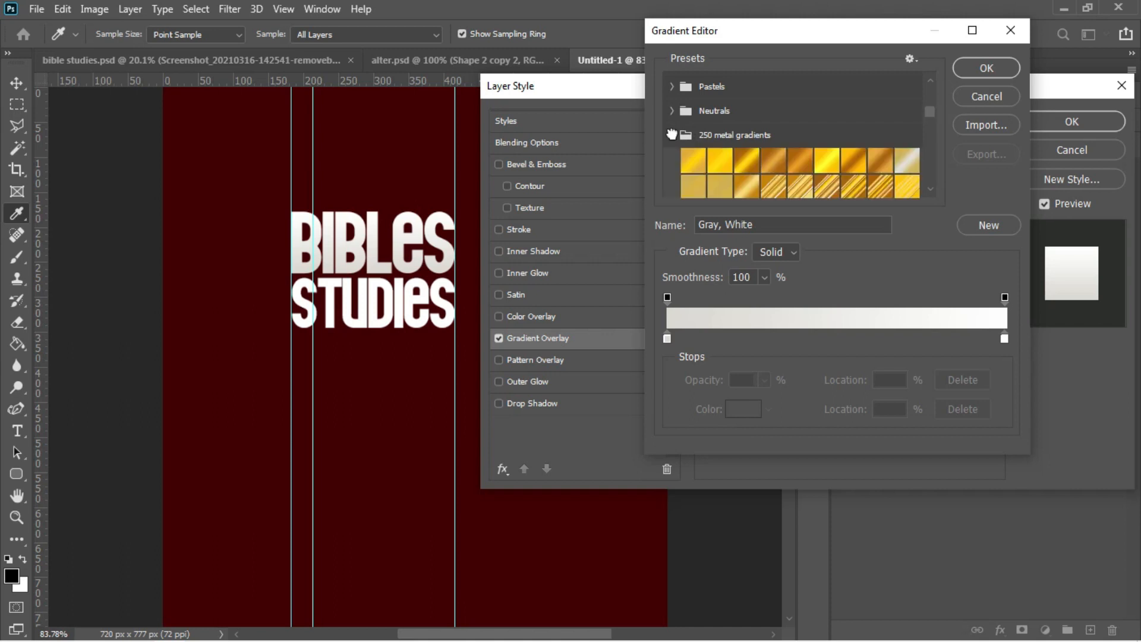
pyautogui.click(722, 159)
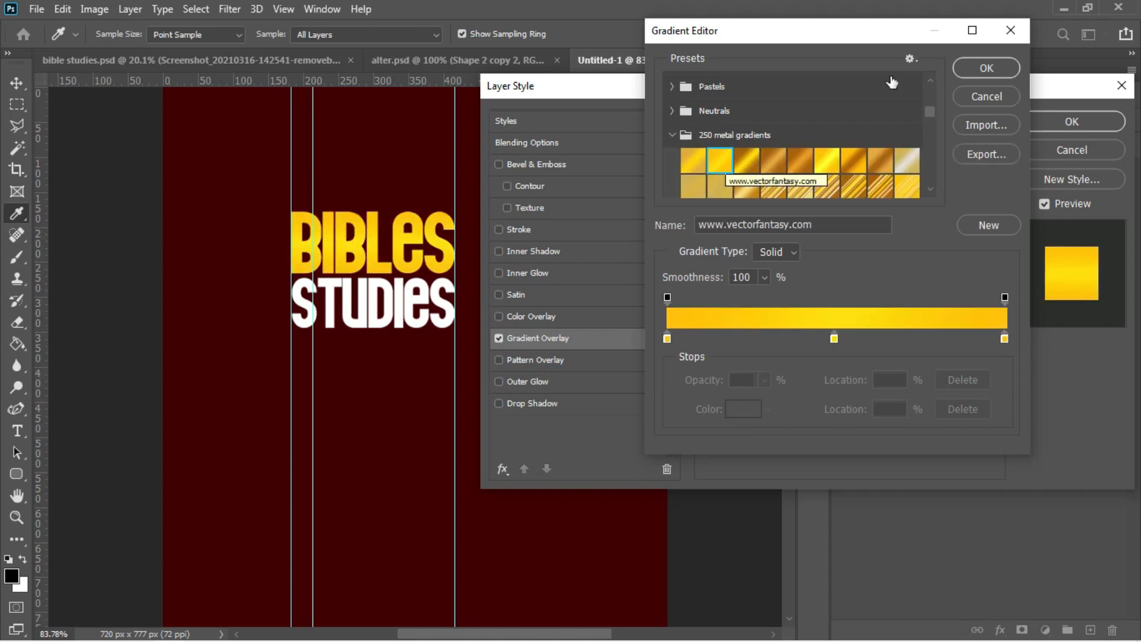
pyautogui.click(984, 67)
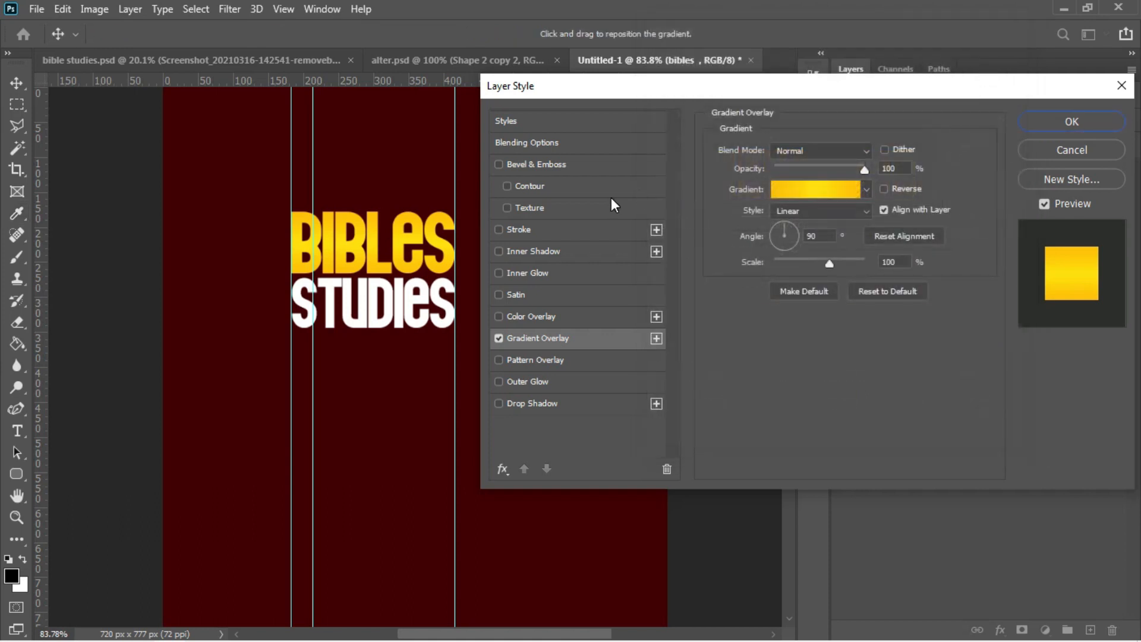
# Add a Bevel & Emboss with size 0 px and a Drop Shadow at 34% opacity to the BIBLES text.
pyautogui.click(570, 168)
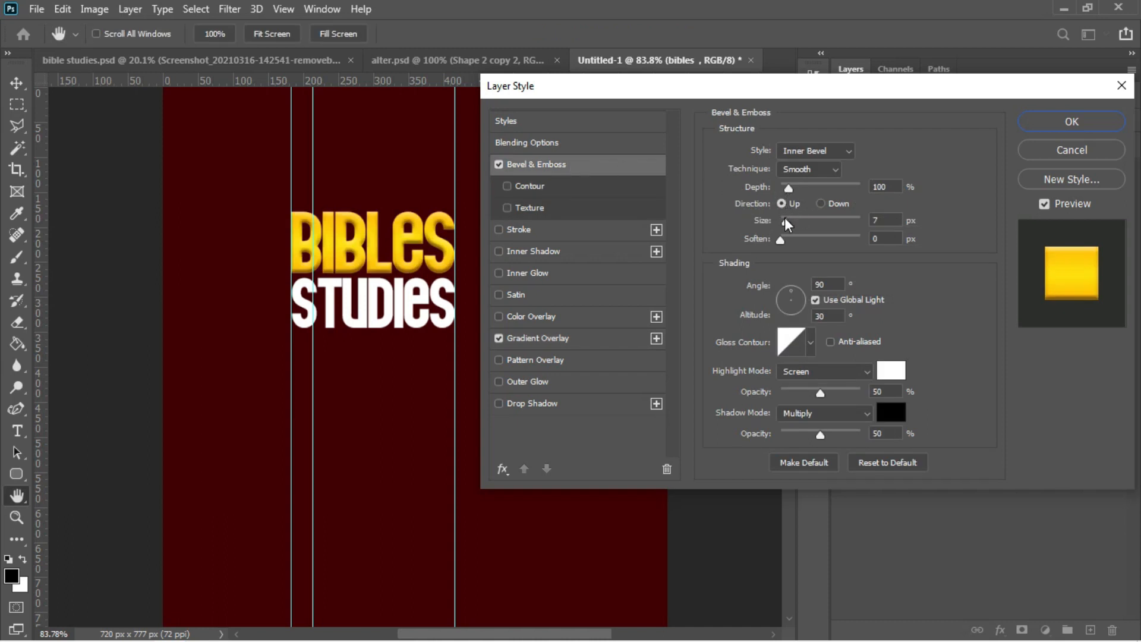
pyautogui.moveTo(786, 220); pyautogui.dragTo(759, 222)
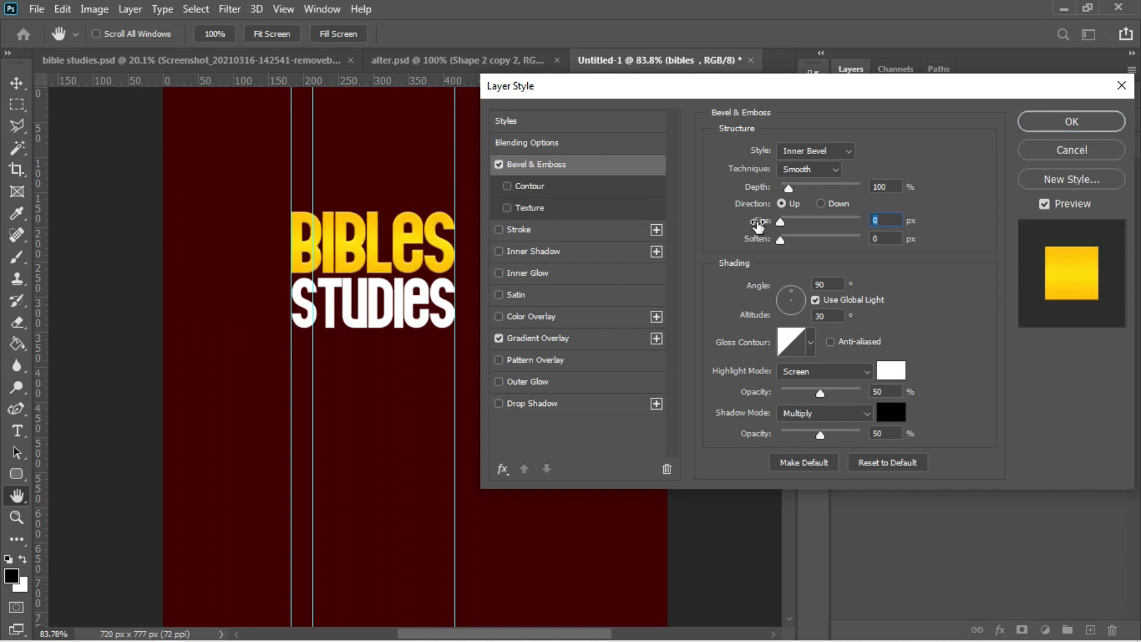
pyautogui.click(542, 403)
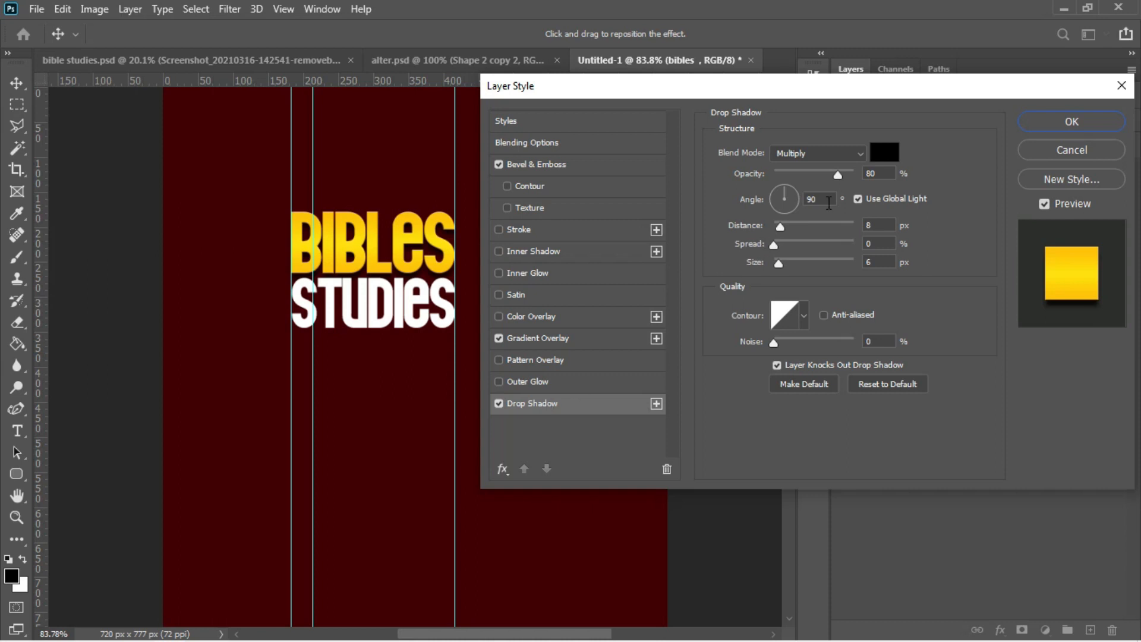
pyautogui.moveTo(837, 176); pyautogui.dragTo(805, 178)
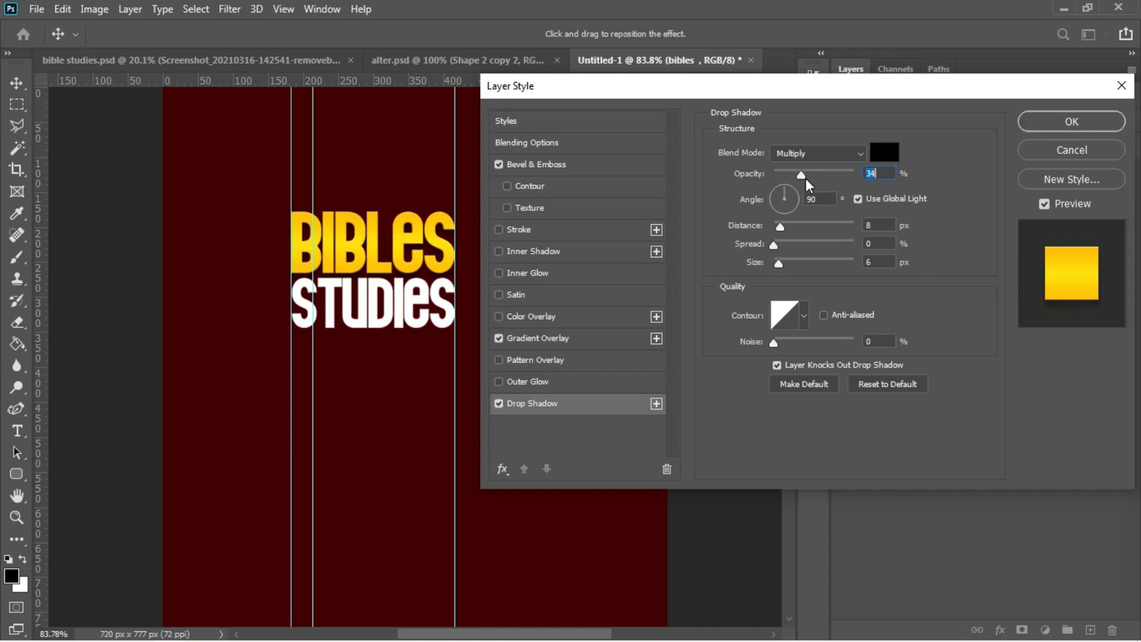
pyautogui.click(1099, 119)
# Copy the layer style from the bibles layer and paste it onto the studies layer.
pyautogui.rightClick(1009, 209)
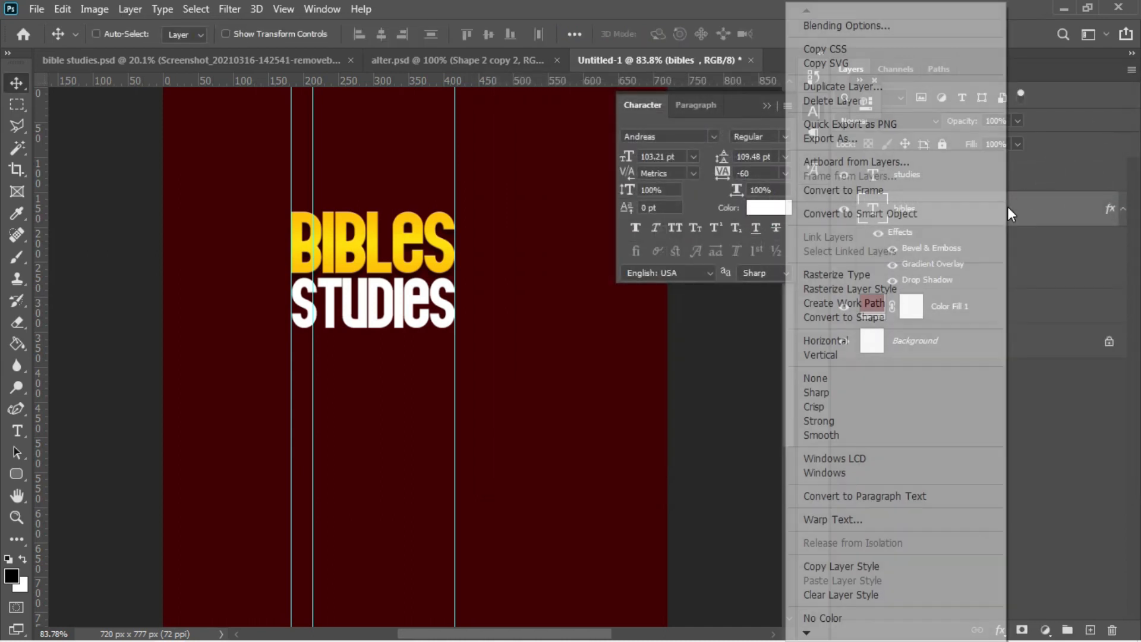
pyautogui.click(844, 565)
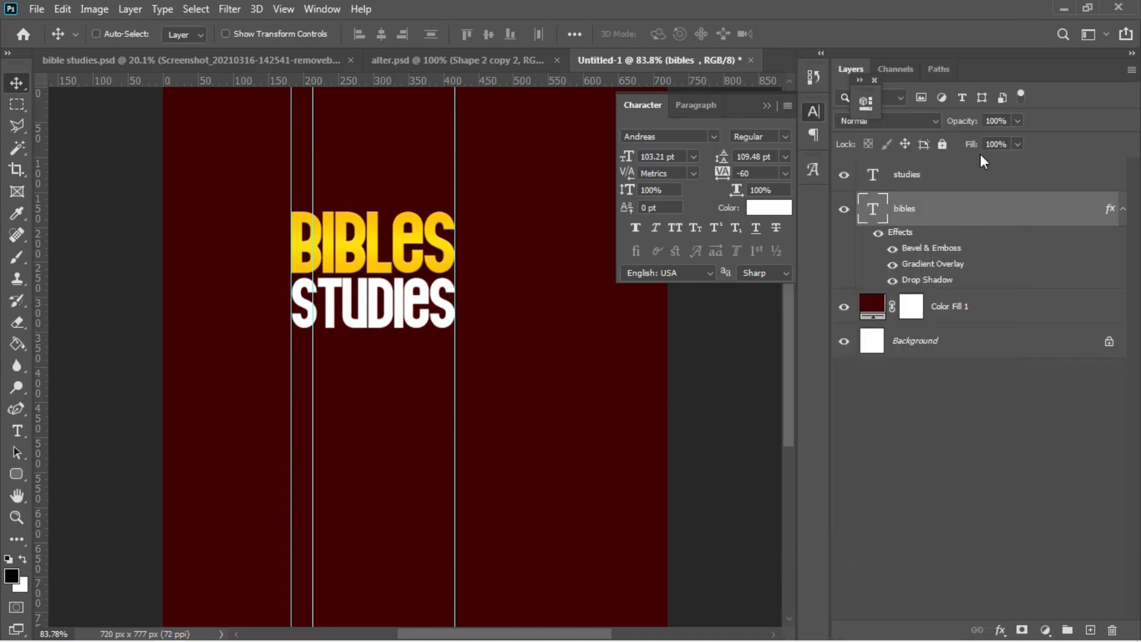
pyautogui.rightClick(939, 180)
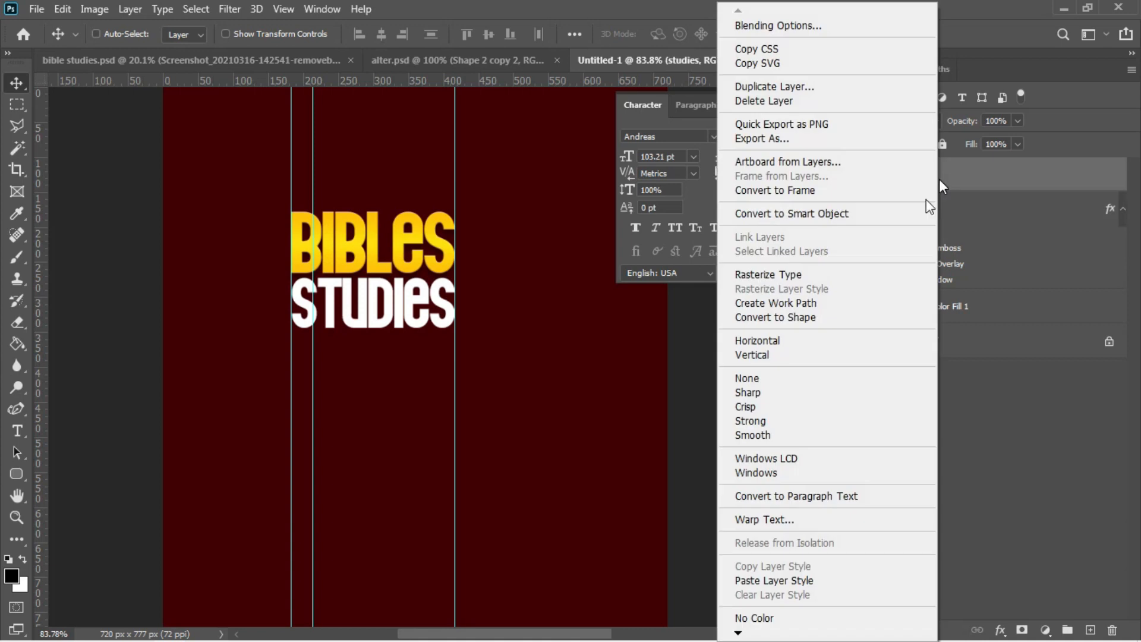
pyautogui.click(783, 585)
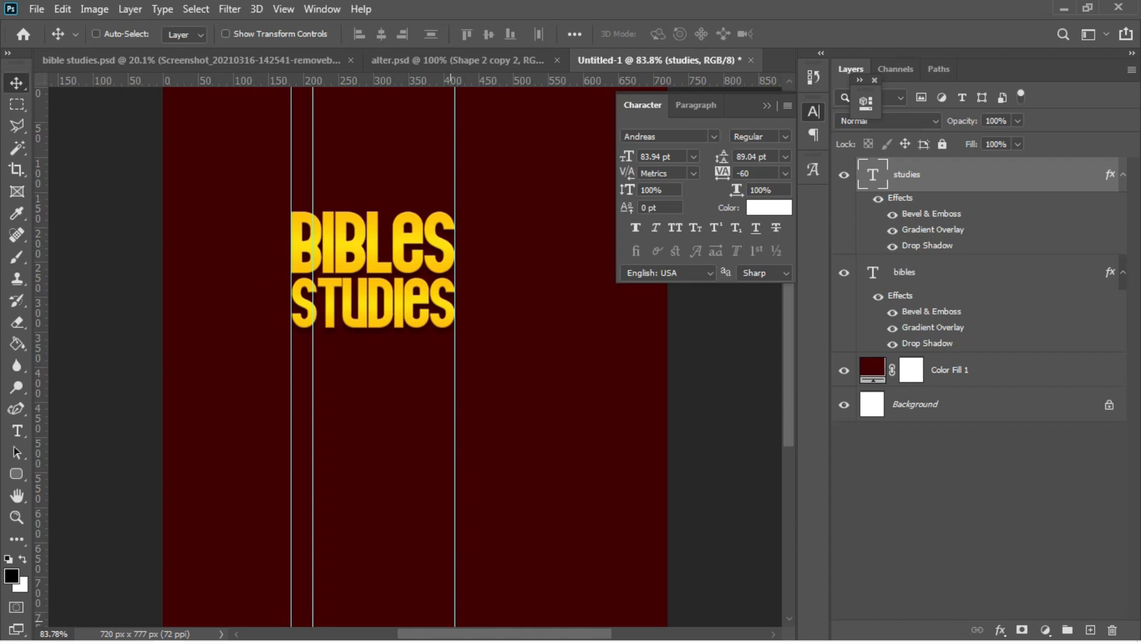
# Copy the "with" line containing the speaker's name from the Notepad file and paste it as new text below STUDIES in Photoshop.
pyautogui.moveTo(330, 631)
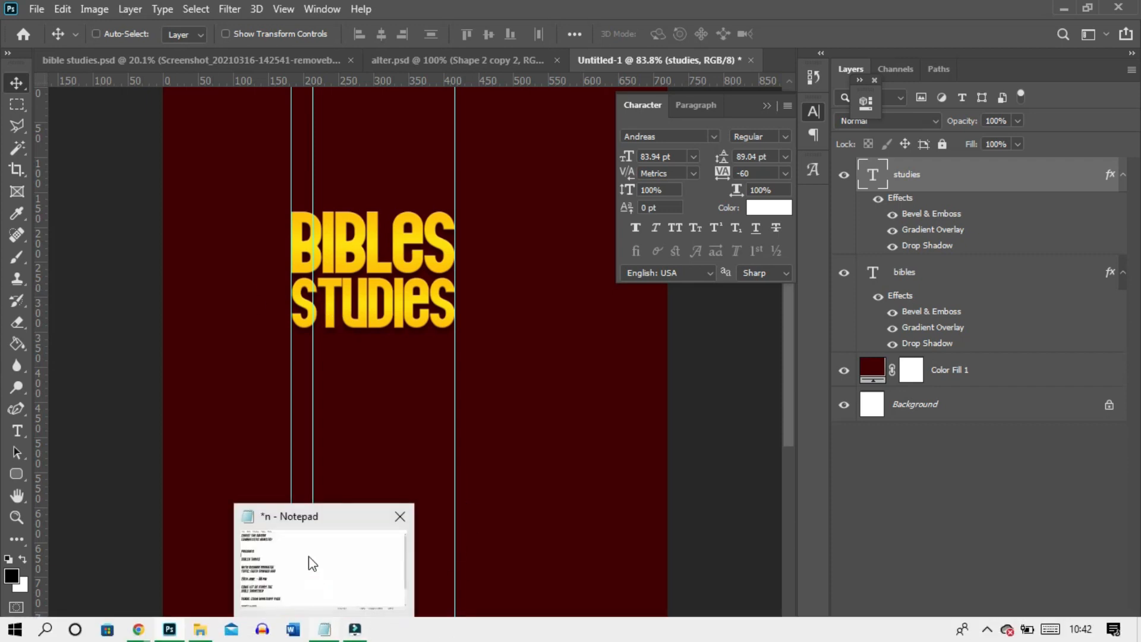
pyautogui.click(308, 555)
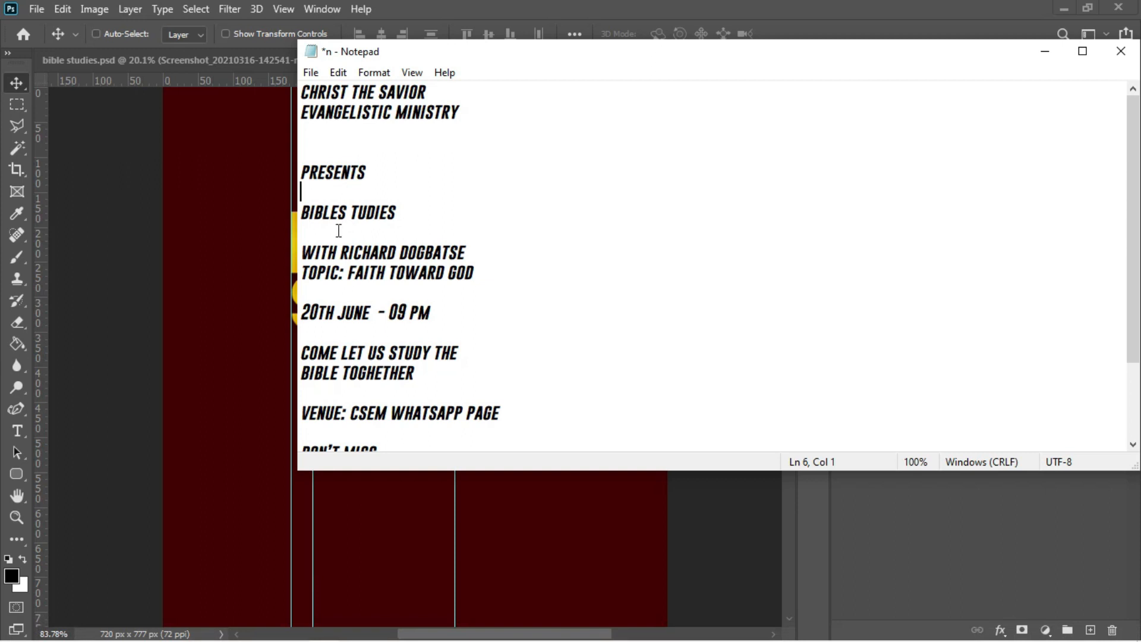
pyautogui.moveTo(302, 250); pyautogui.dragTo(508, 251)
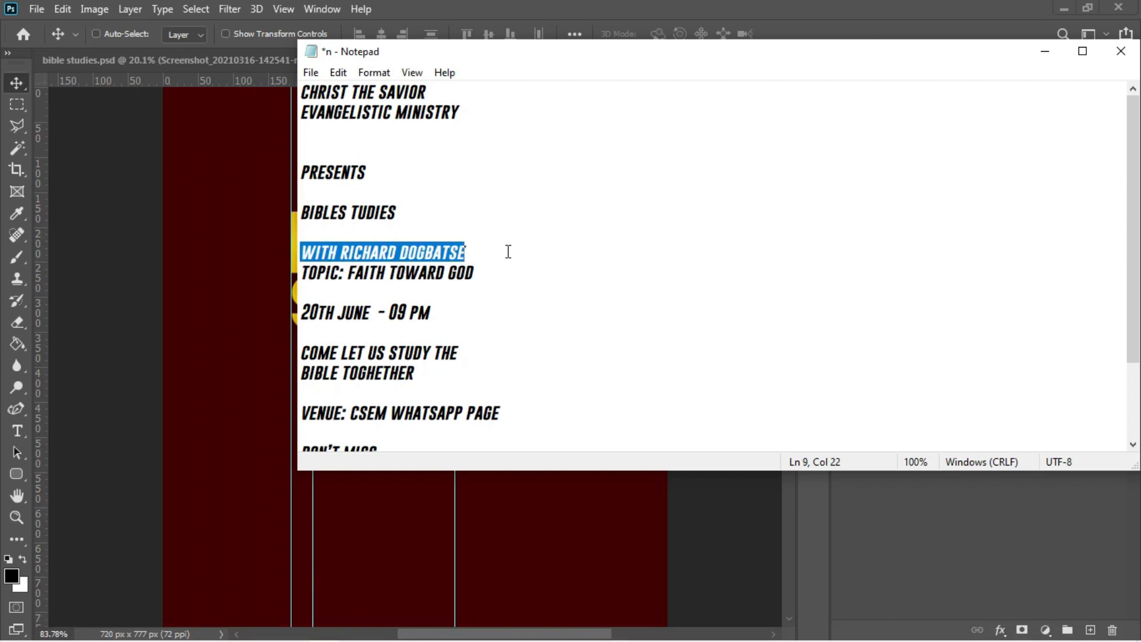
pyautogui.click(224, 298)
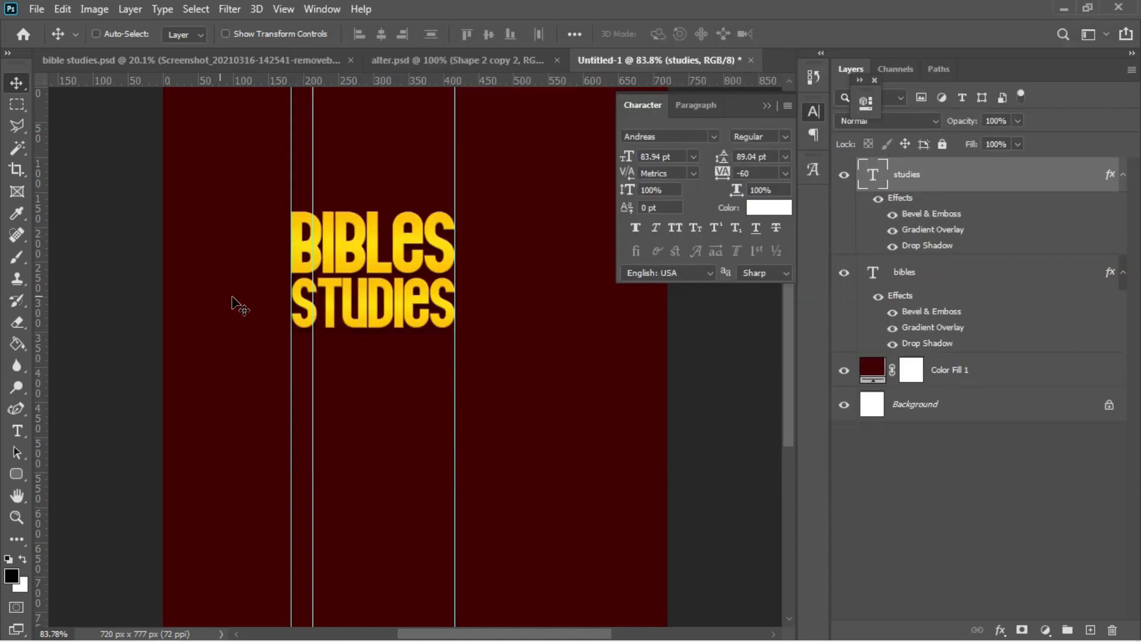
pyautogui.press('t')
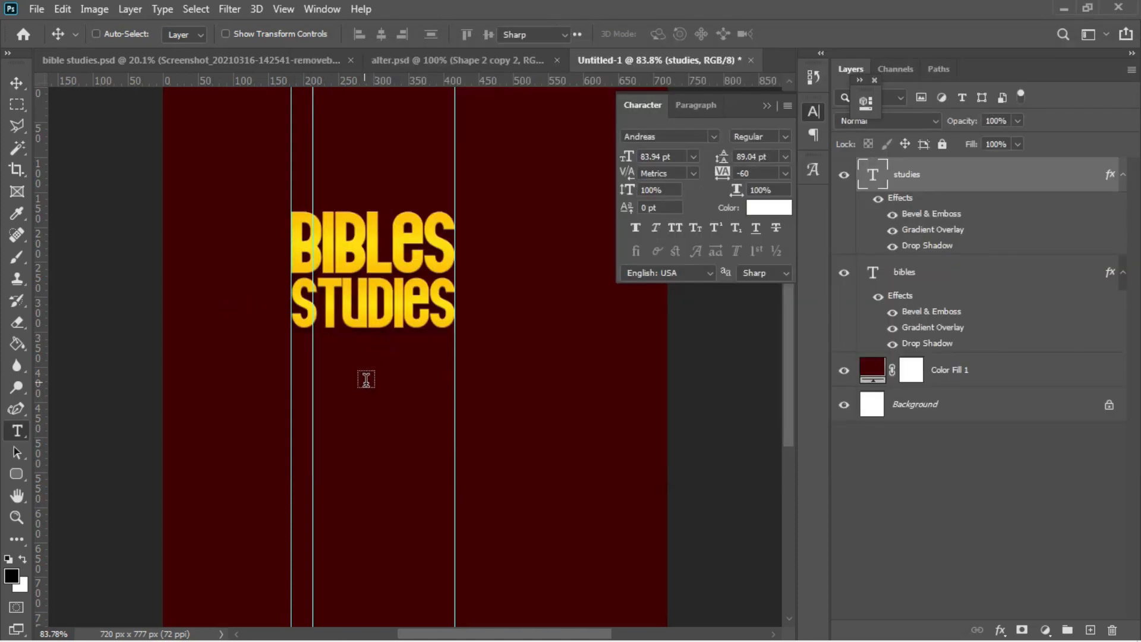
pyautogui.click(335, 386)
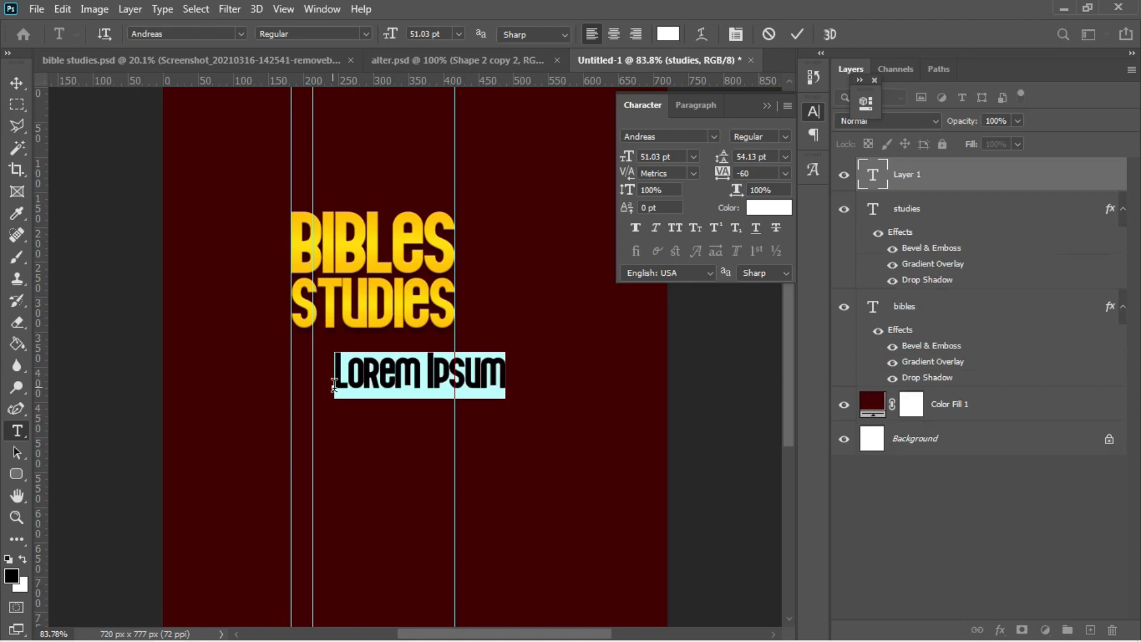
pyautogui.hotkey('ctrl', 'v')
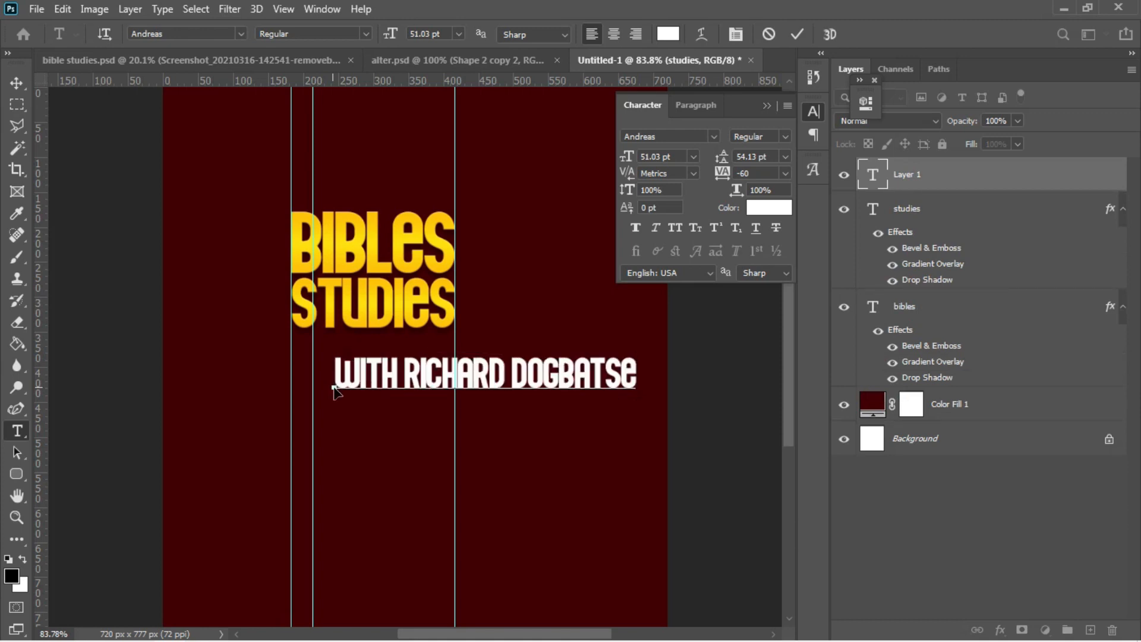
# Set the whole speaker line in Raleway Bold with All Caps and commit the text.
pyautogui.hotkey('ctrl', 'a')
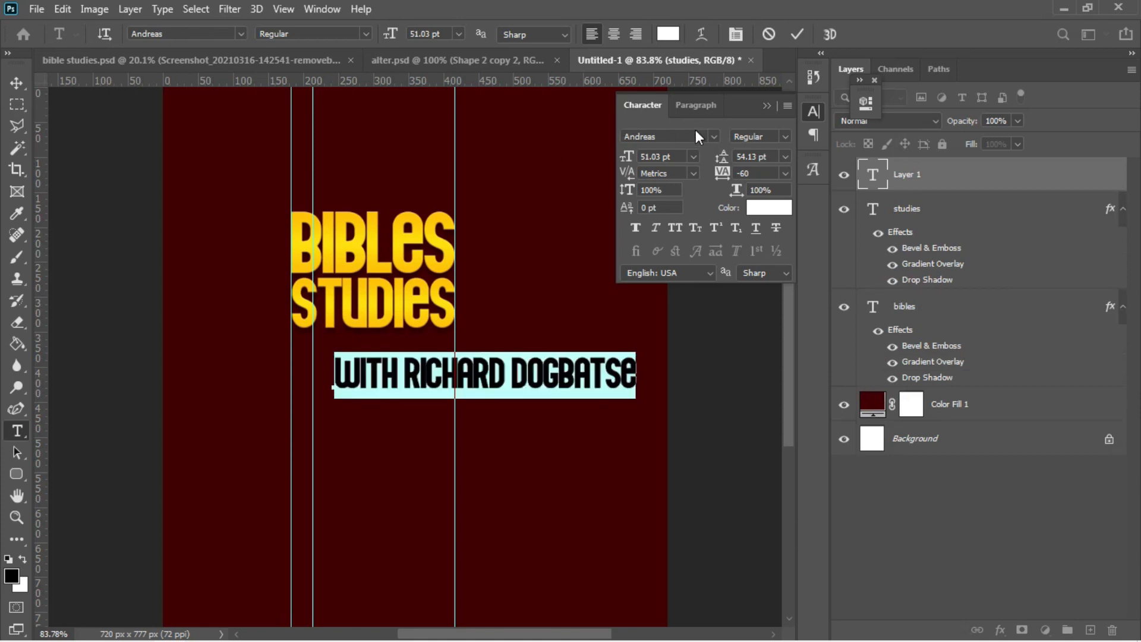
pyautogui.click(696, 134)
pyautogui.press('BackSpace')
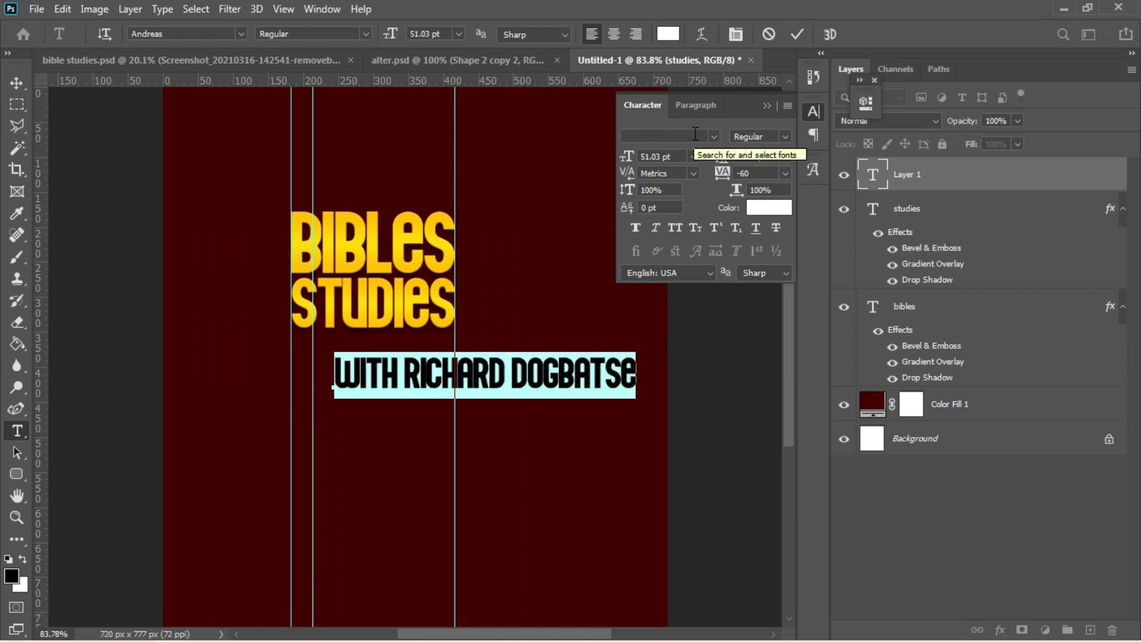
pyautogui.write('ralewa')
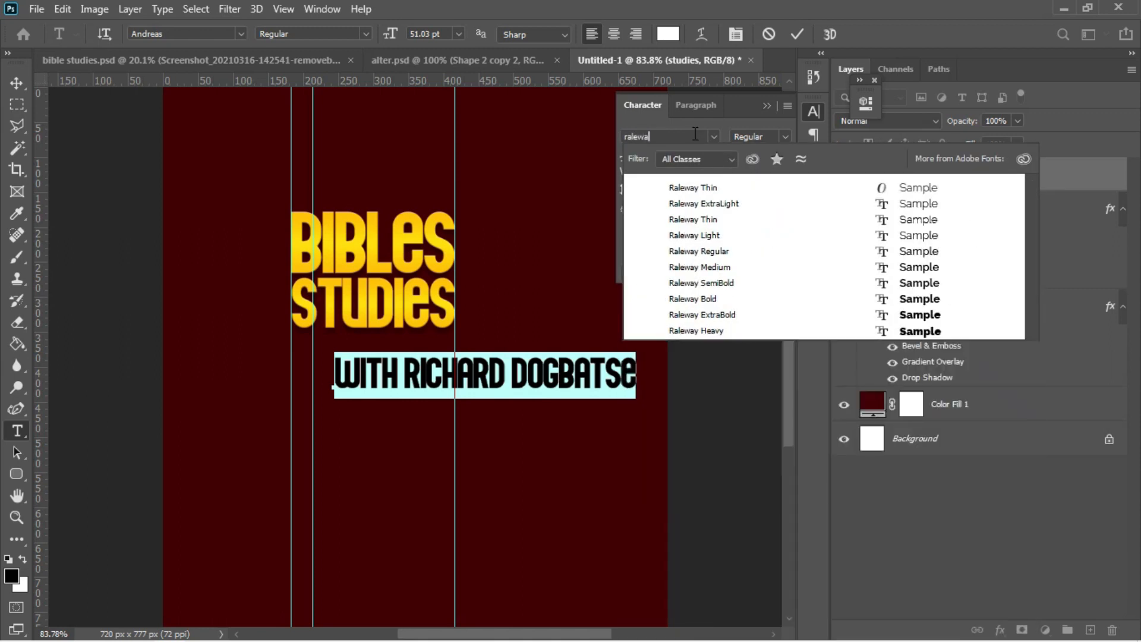
pyautogui.click(872, 301)
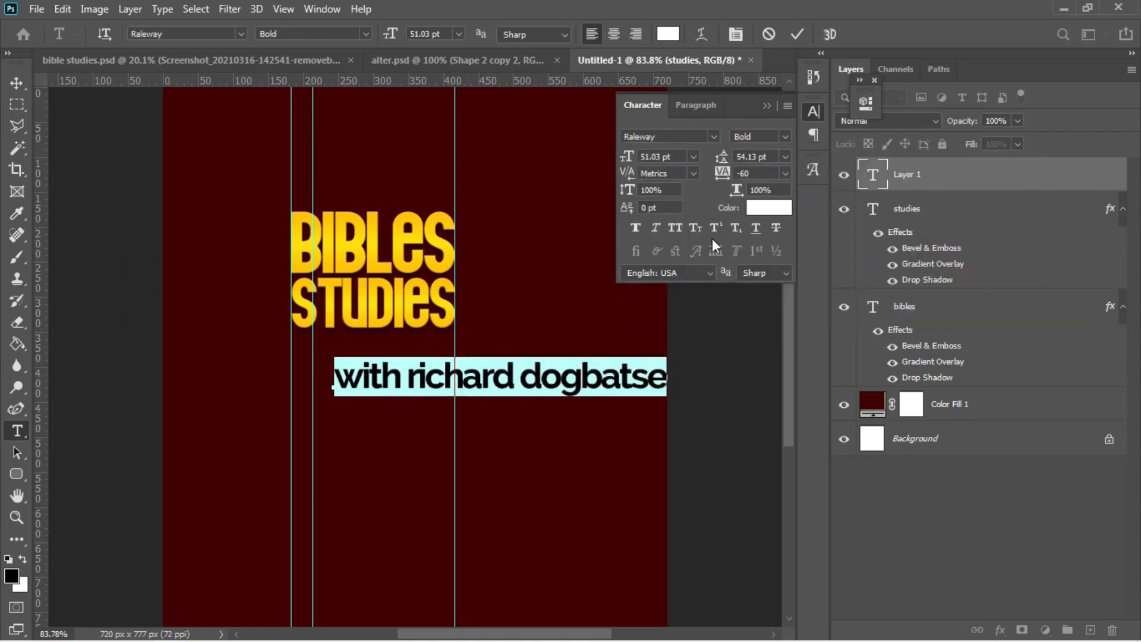
pyautogui.click(674, 227)
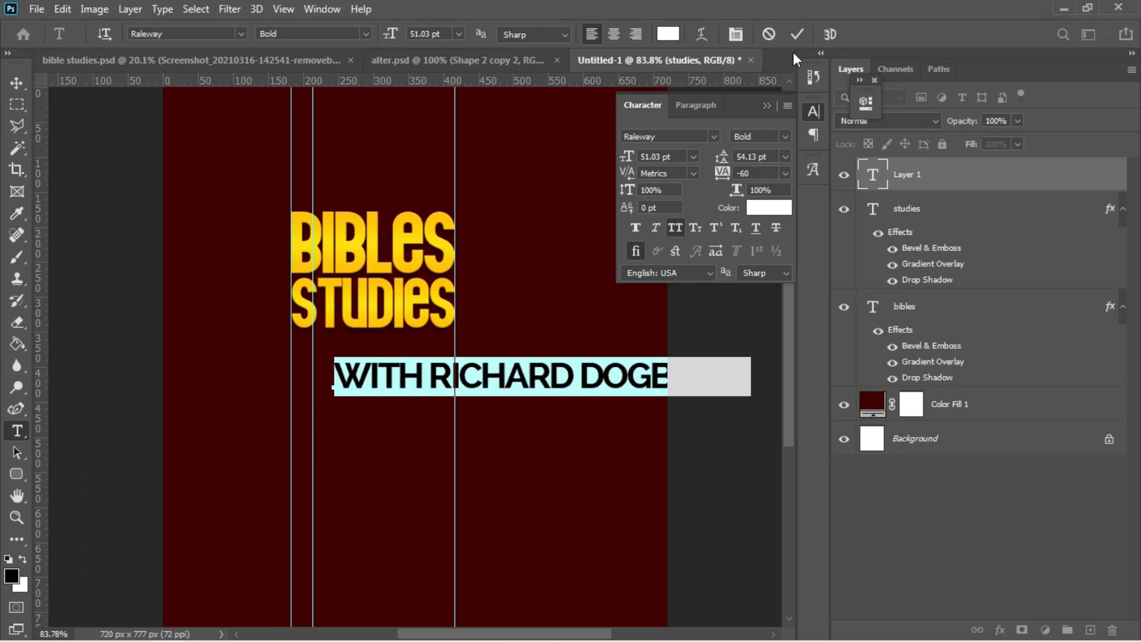
pyautogui.click(793, 34)
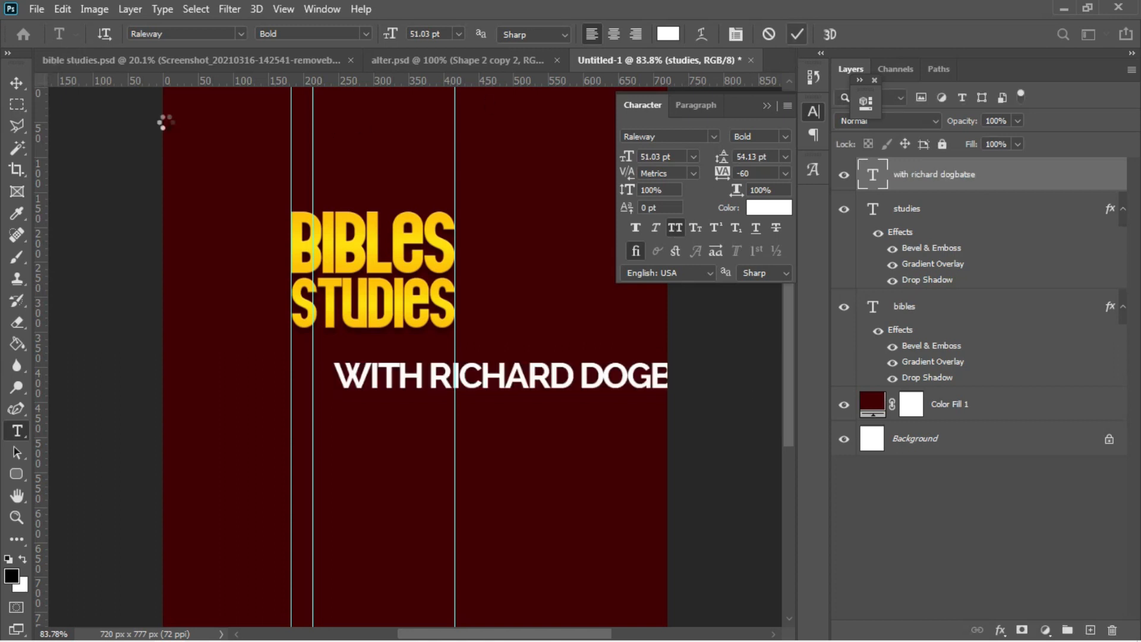
# Scale the speaker line down to about 24.95 pt and move it directly beneath STUDIES, starting near the left outer guide.
pyautogui.press('v')
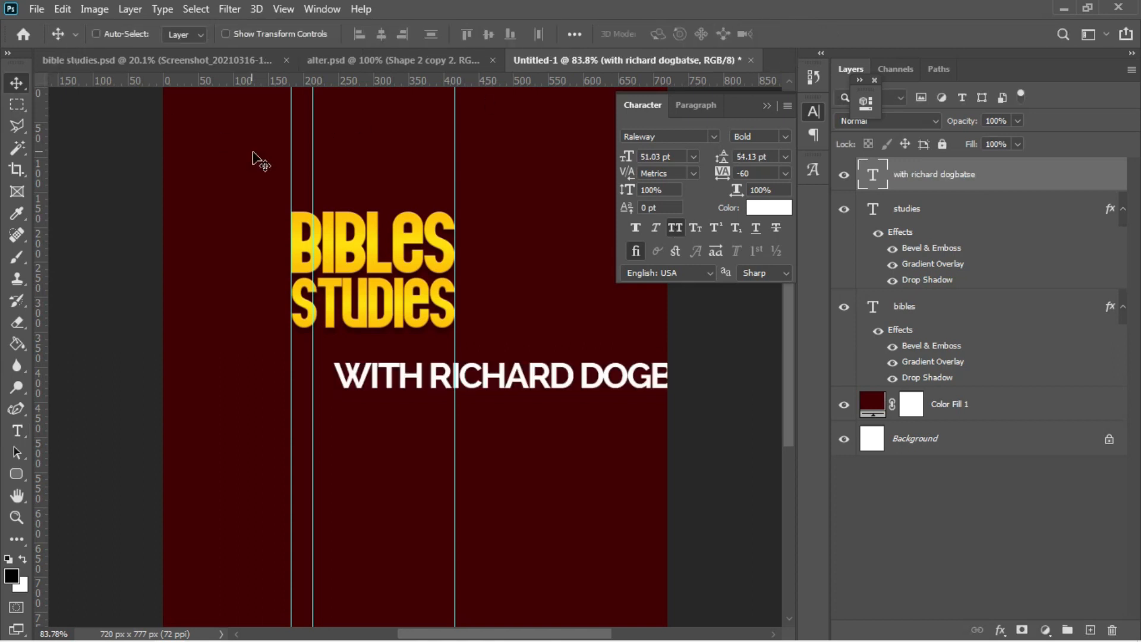
pyautogui.hotkey('ctrl', 't')
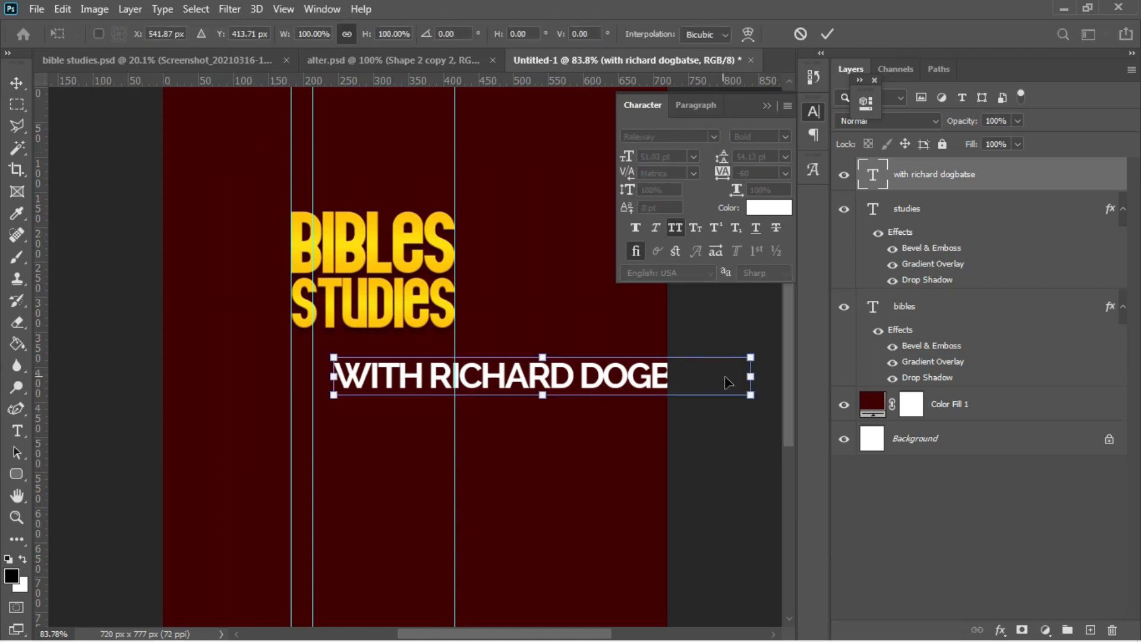
pyautogui.moveTo(748, 392); pyautogui.dragTo(535, 387)
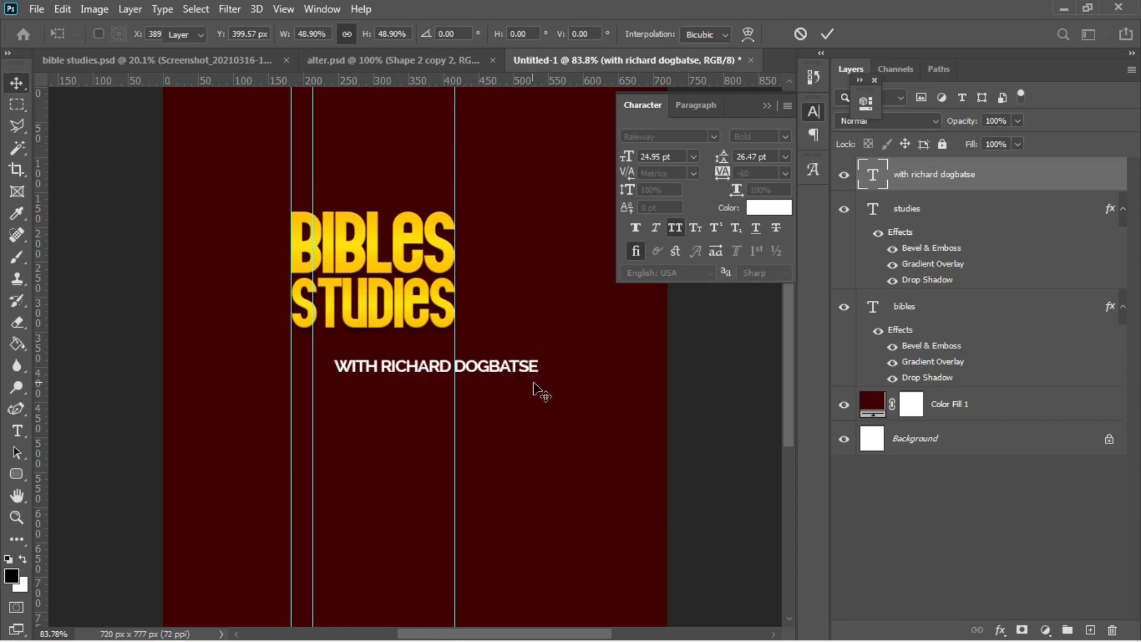
pyautogui.moveTo(463, 370); pyautogui.dragTo(412, 353)
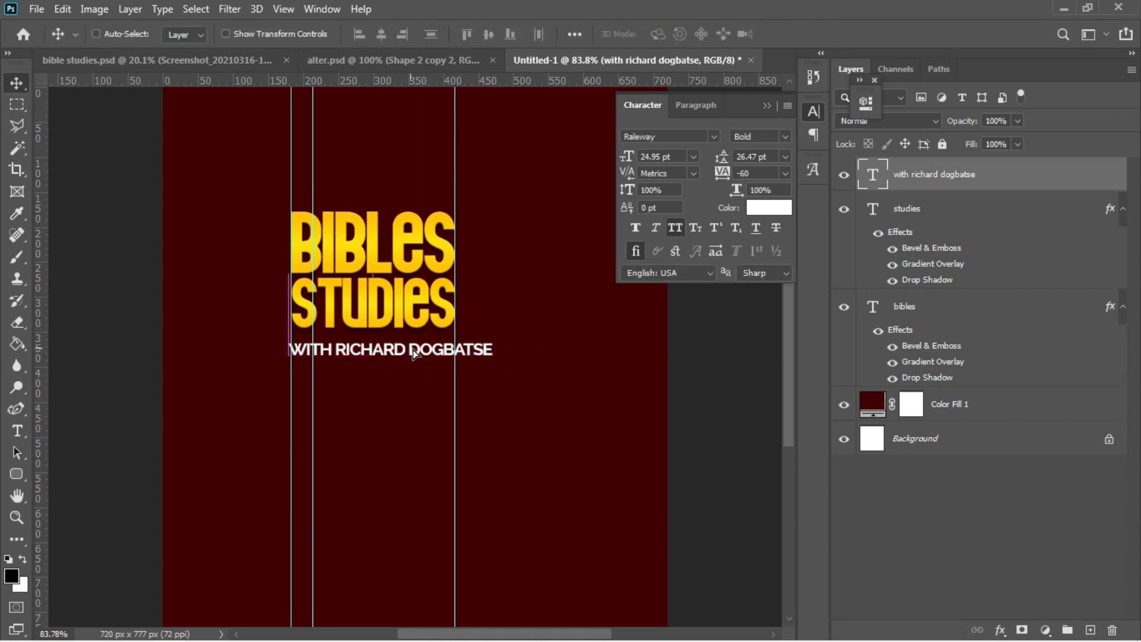
# Shrink the speaker line to about 20.1 pt so it spans exactly between the outer guides under STUDIES.
pyautogui.hotkey('ctrl', 't')
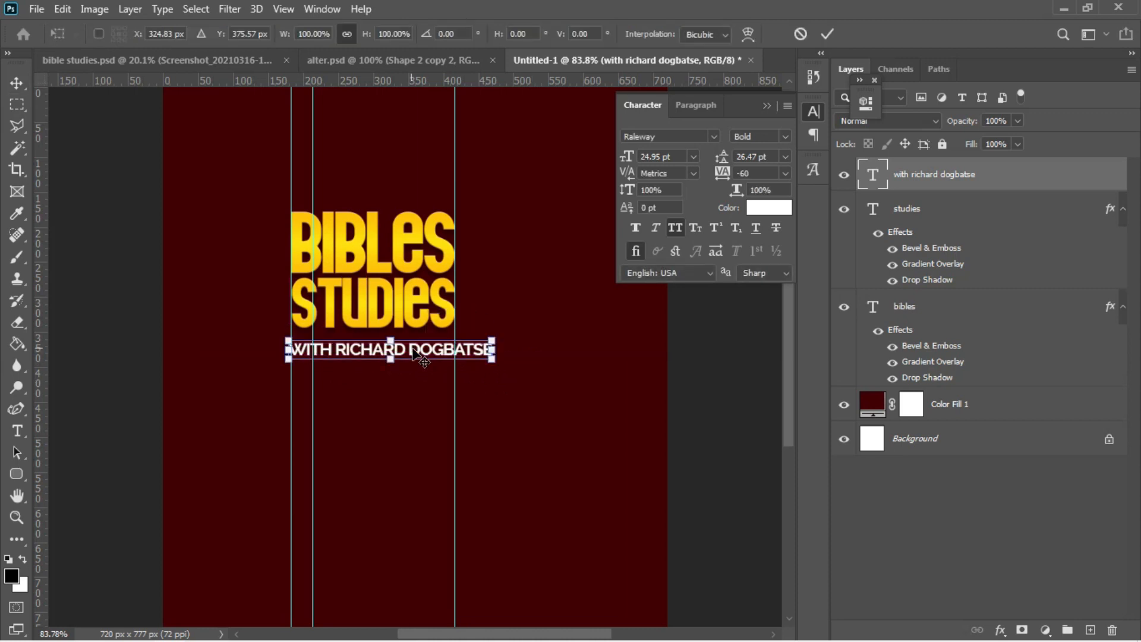
pyautogui.moveTo(491, 360); pyautogui.dragTo(456, 356)
pyautogui.press('Return')
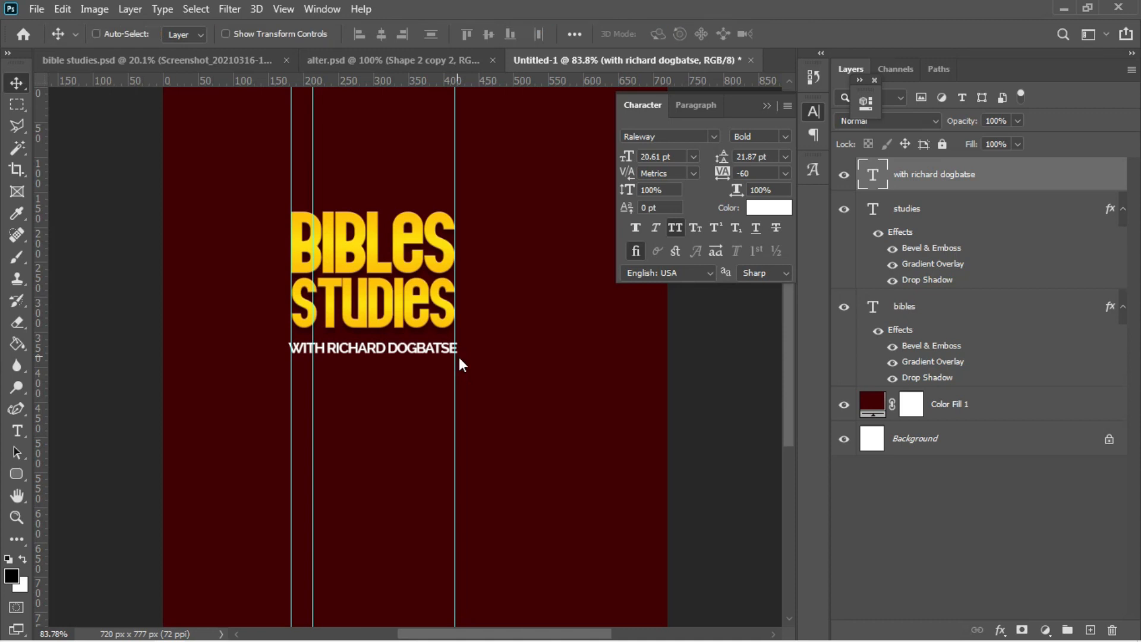
pyautogui.hotkey('ctrl', 't')
pyautogui.moveTo(456, 356); pyautogui.dragTo(455, 357)
pyautogui.press('Return')
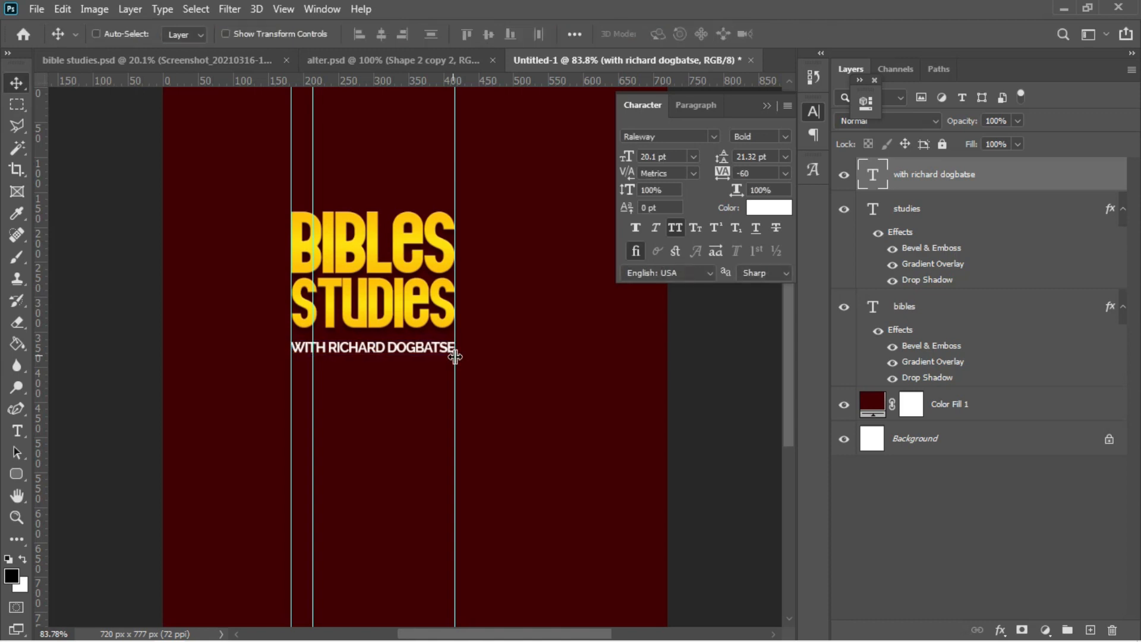
# Nudge the speaker line up until it sits just beneath STUDIES.
pyautogui.hotkey('shift', 'Up')
pyautogui.press('Up')
pyautogui.press('Up')
pyautogui.press('Up')
pyautogui.press('Up')
pyautogui.press('Up')
pyautogui.press('Up')
pyautogui.press('Up')
pyautogui.press('Up')
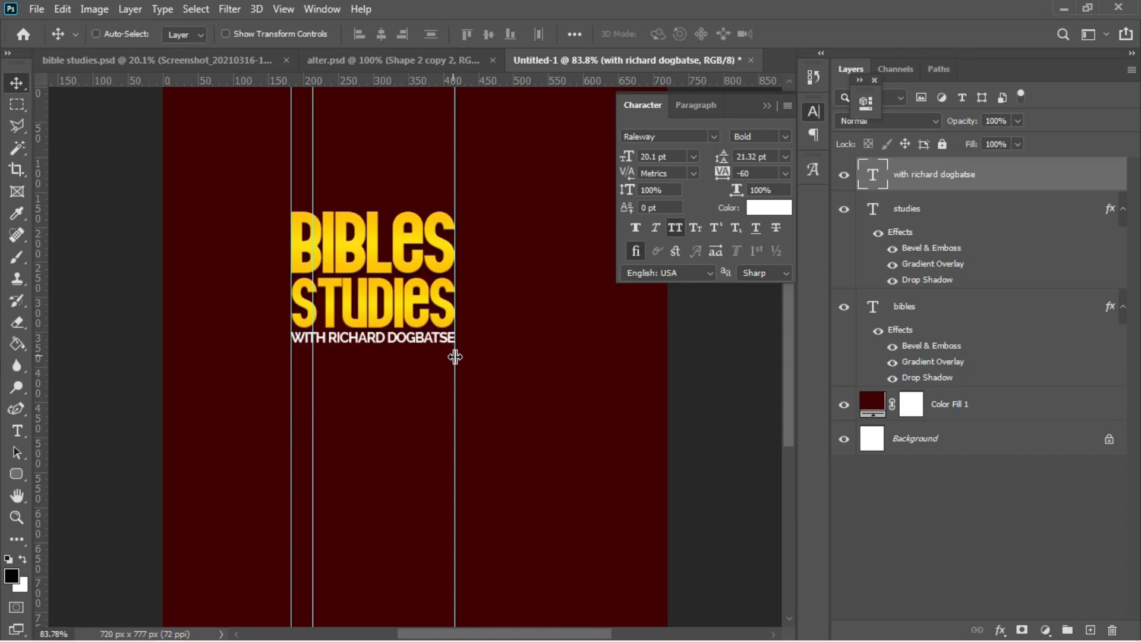
# Recolour only the speaker's name after WITH to the gold #fdcf00 sampled from the BIBLES title and commit the text.
pyautogui.press('t')
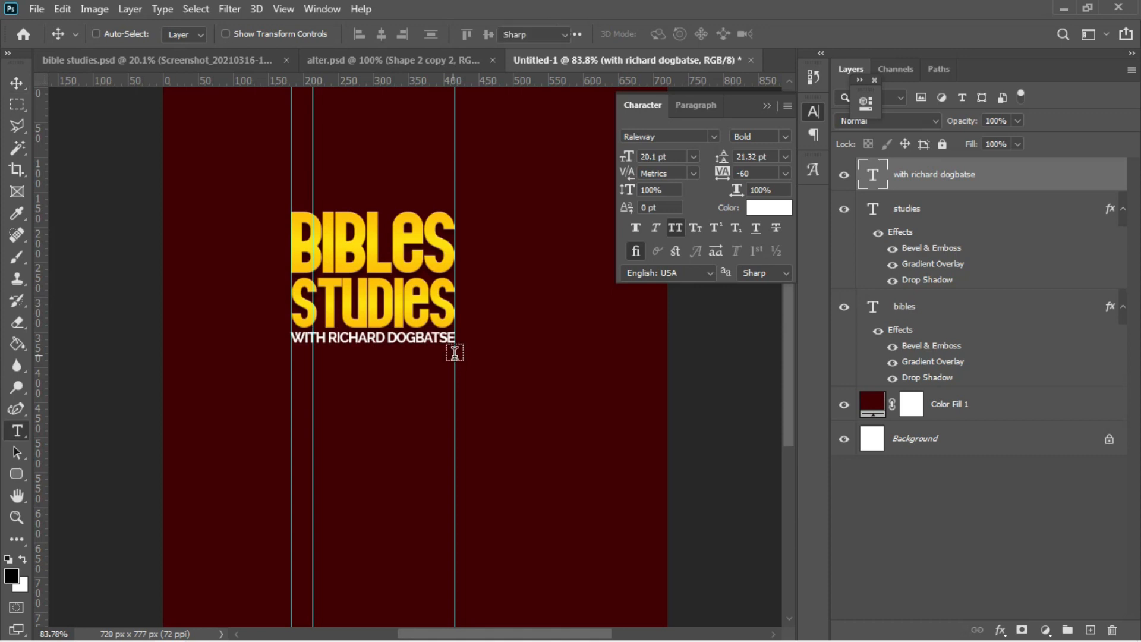
pyautogui.moveTo(328, 338); pyautogui.dragTo(470, 339)
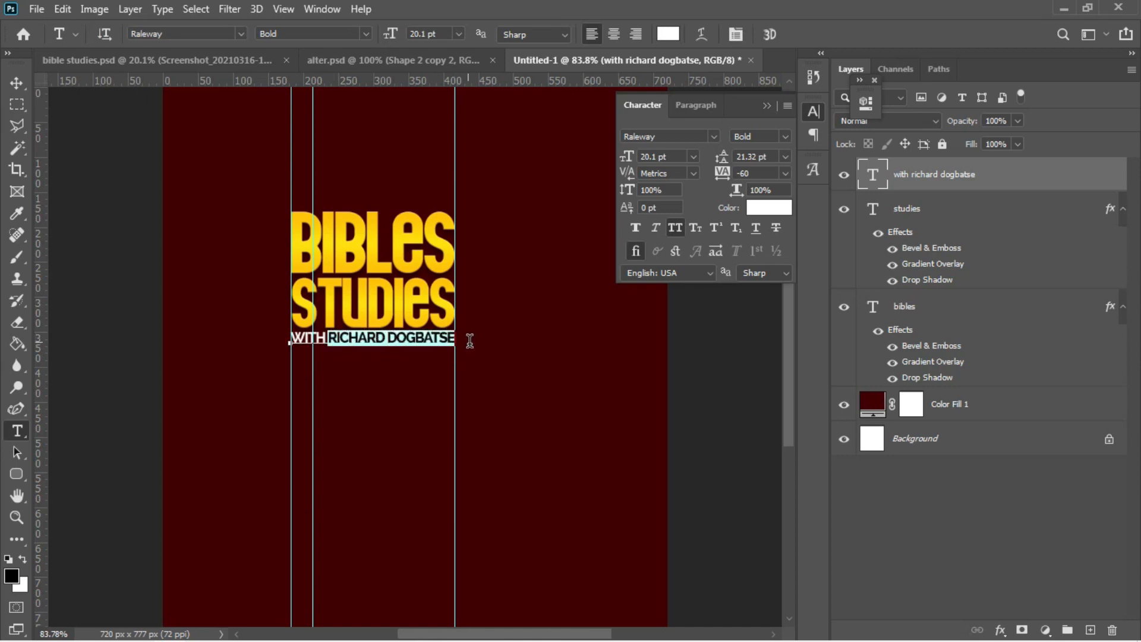
pyautogui.click(781, 208)
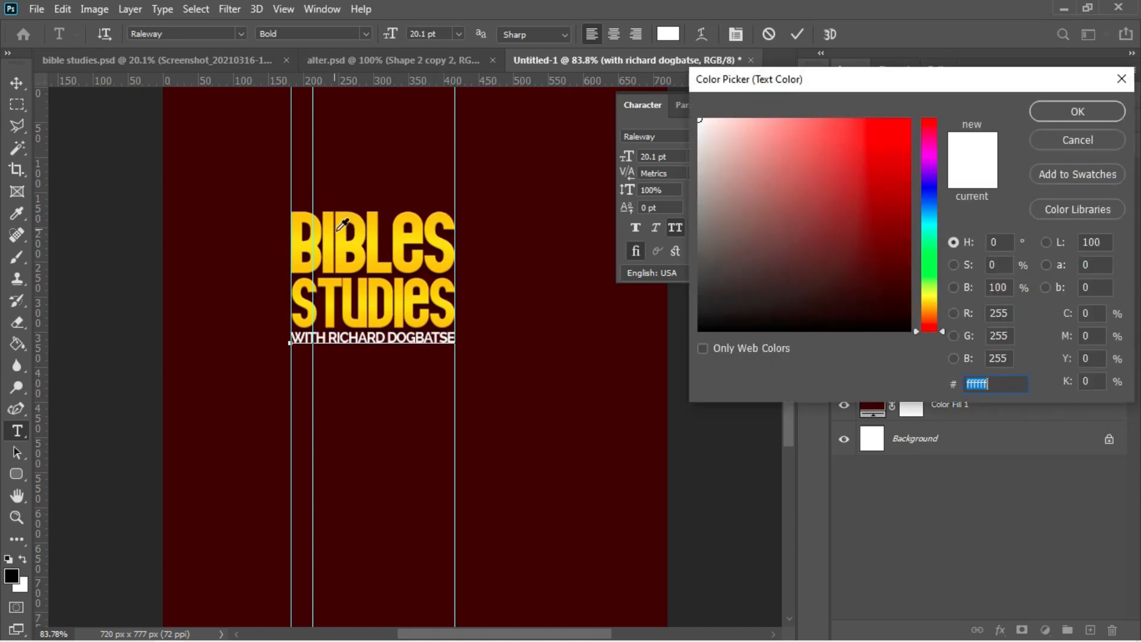
pyautogui.click(346, 221)
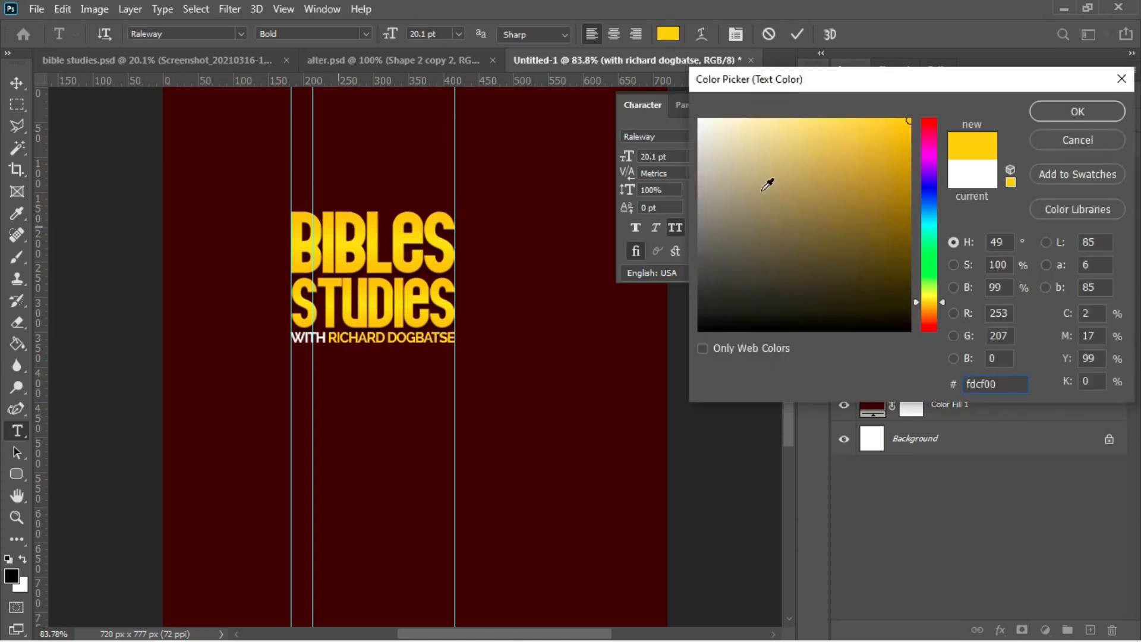
pyautogui.click(1055, 109)
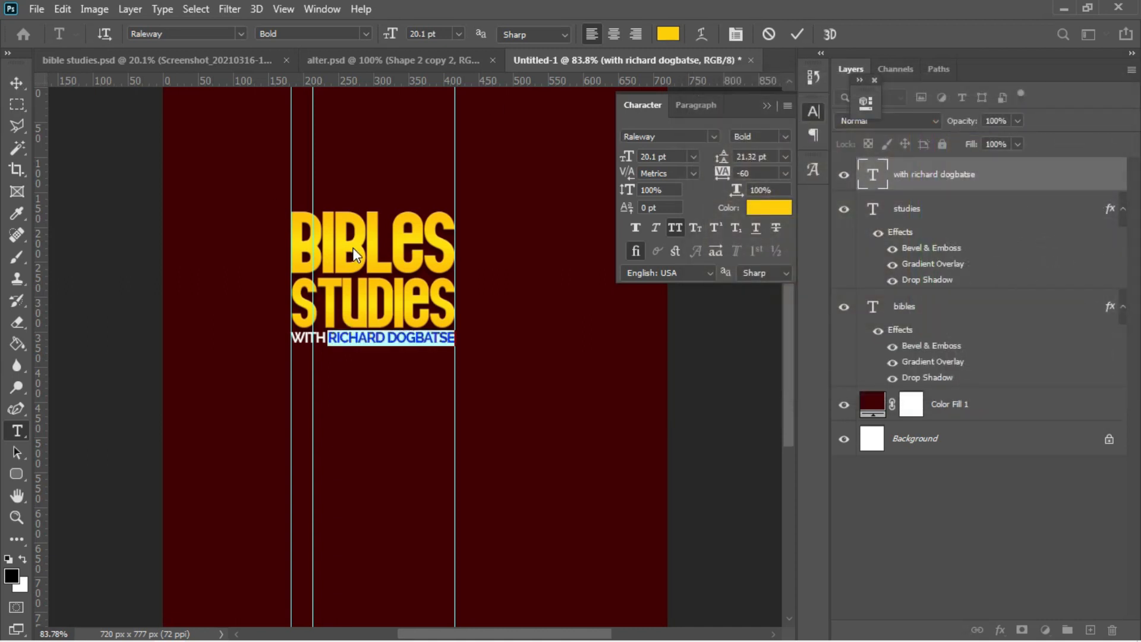
pyautogui.hotkey('ctrl', 'Return')
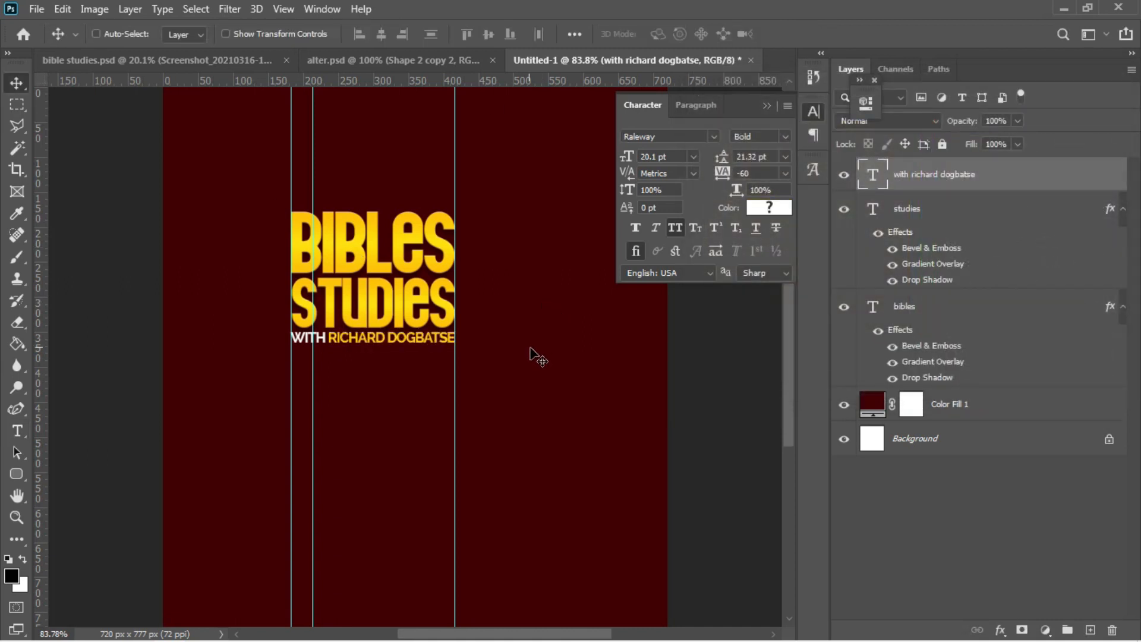
# Copy "TOPIC: FAITH TOWARD GOD" from the Notepad file and paste it as new text below the speaker line in Photoshop.
pyautogui.moveTo(380, 634)
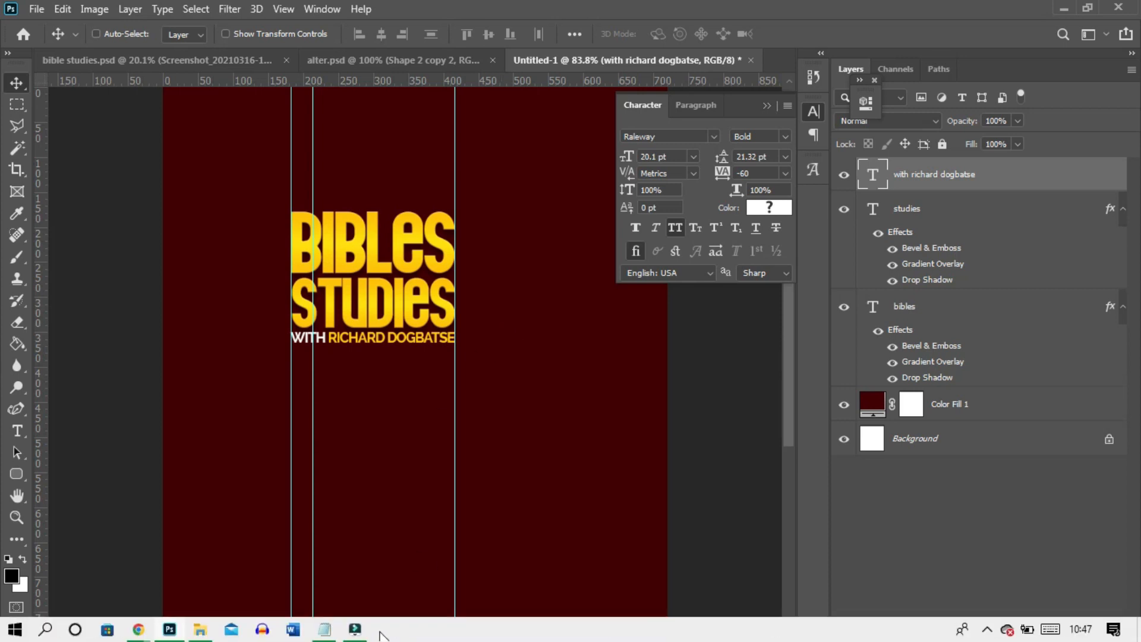
pyautogui.moveTo(322, 634)
pyautogui.click(301, 565)
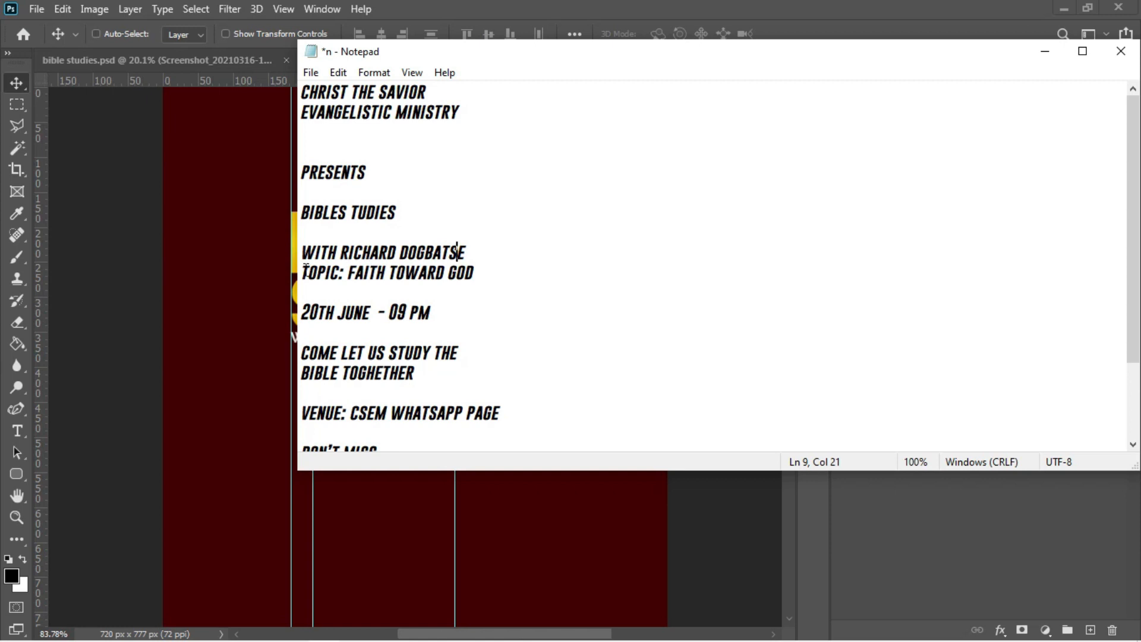
pyautogui.moveTo(304, 270); pyautogui.dragTo(481, 266)
pyautogui.hotkey('ctrl', 'c')
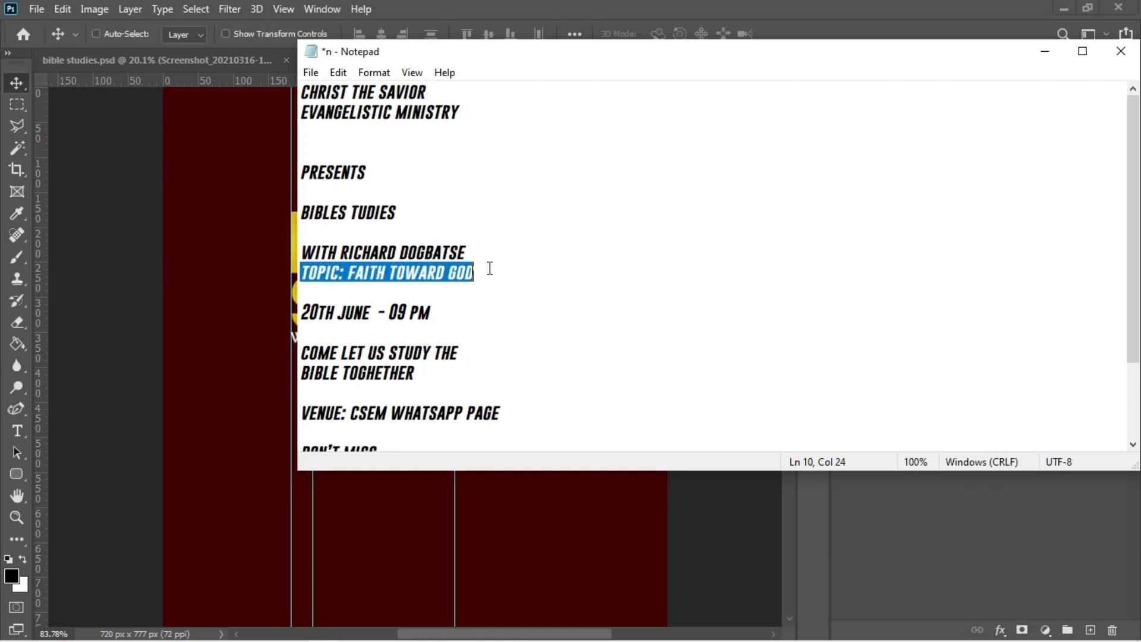
pyautogui.click(239, 304)
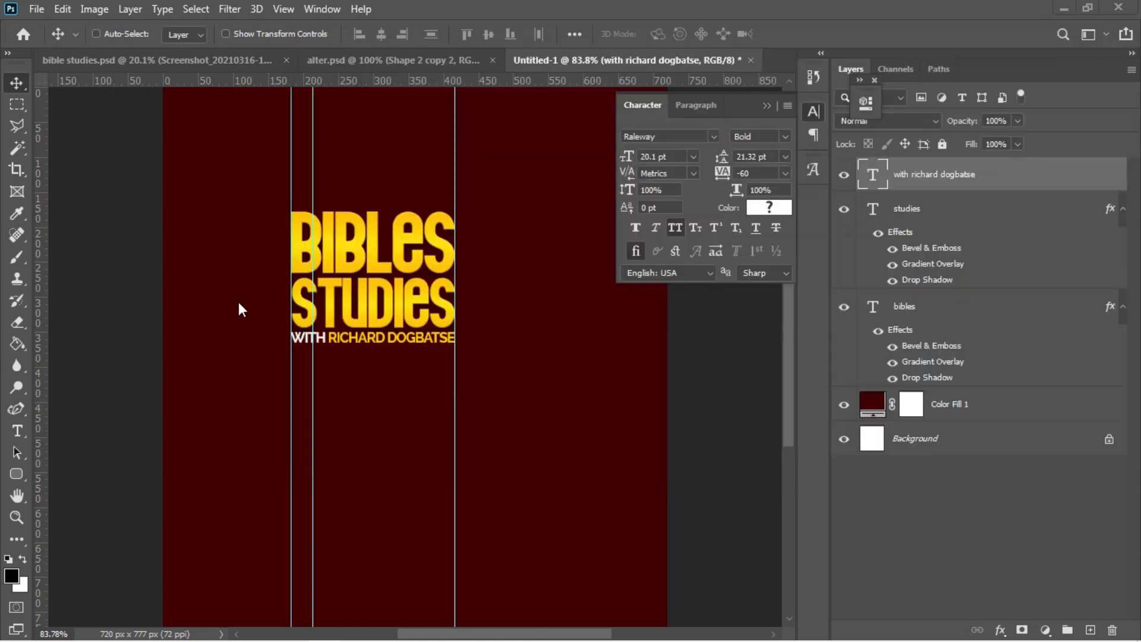
pyautogui.press('t')
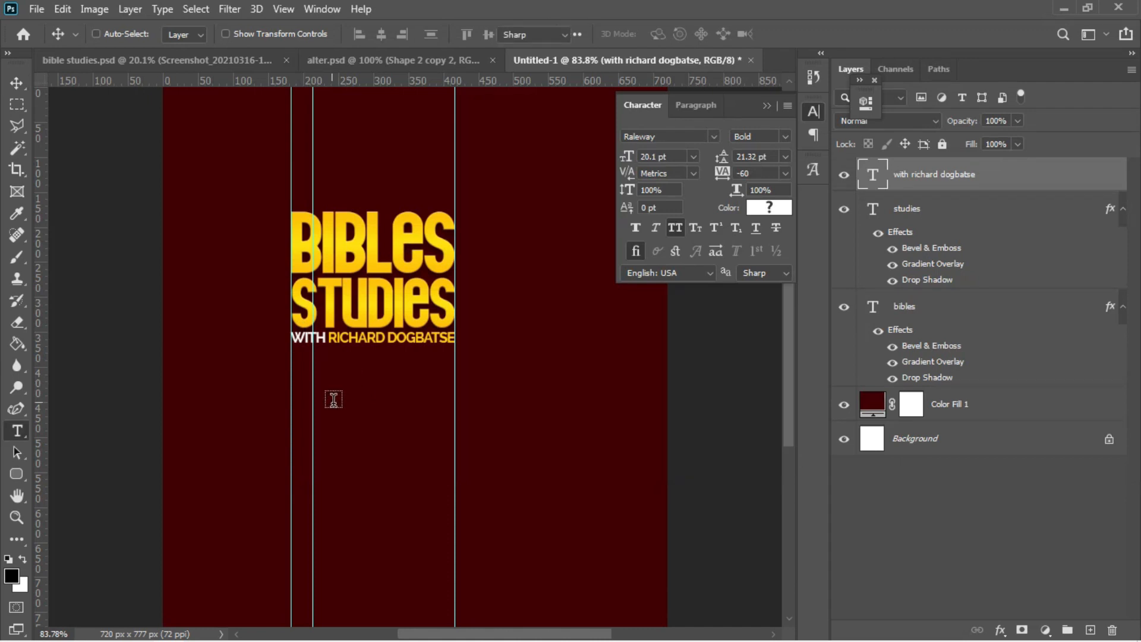
pyautogui.click(333, 400)
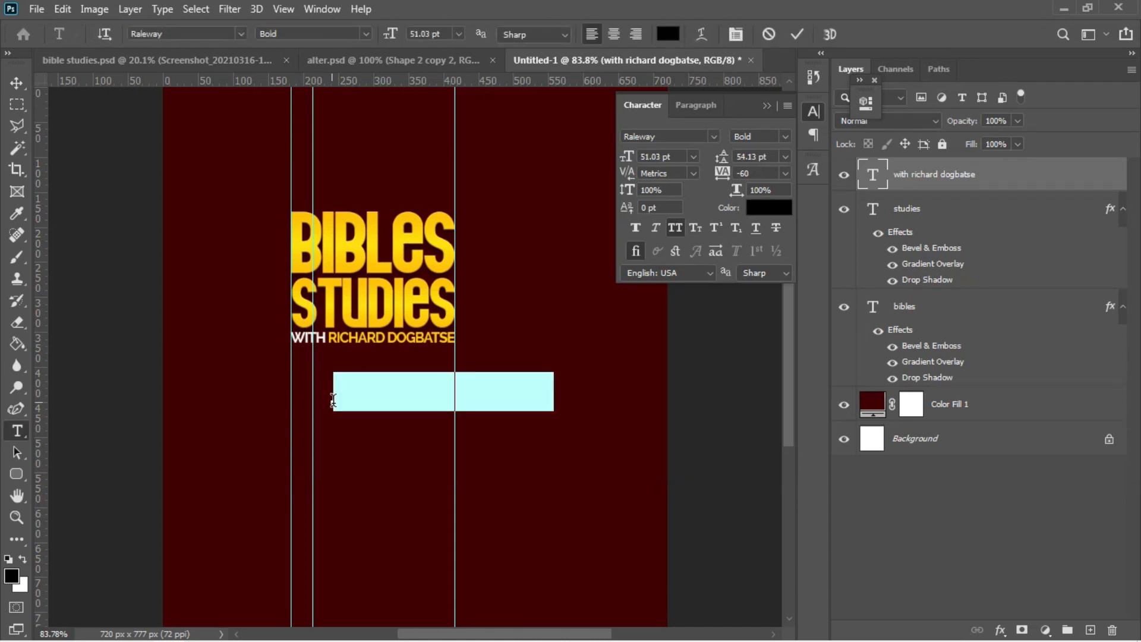
pyautogui.hotkey('ctrl', 'v')
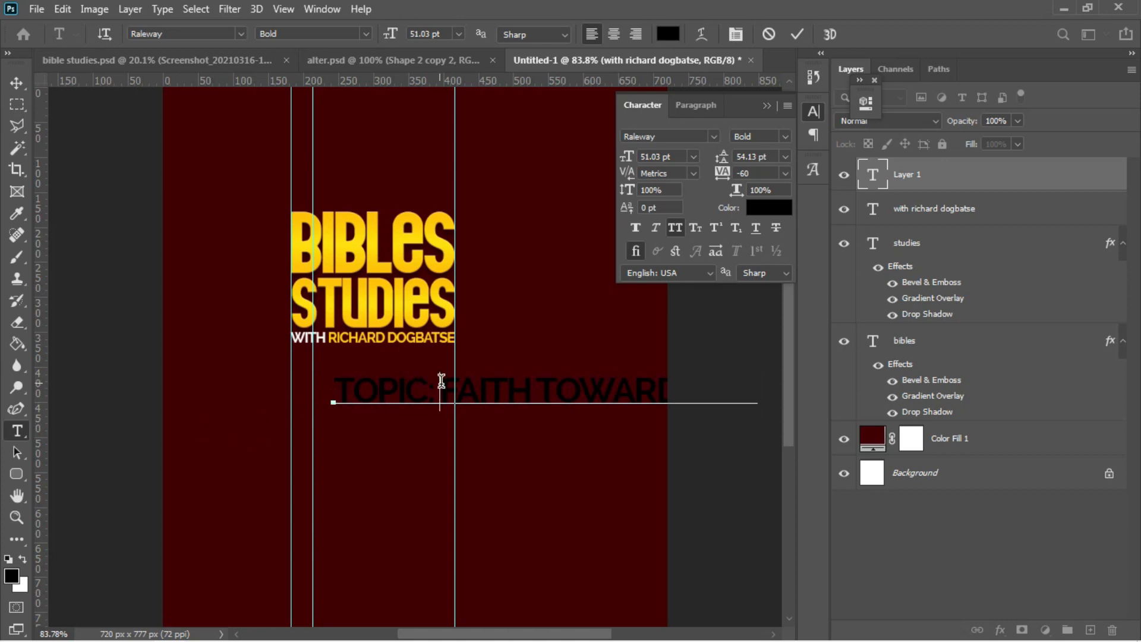
# Set the colour of the whole pasted topic line to white, ffffff.
pyautogui.hotkey('ctrl', 'a')
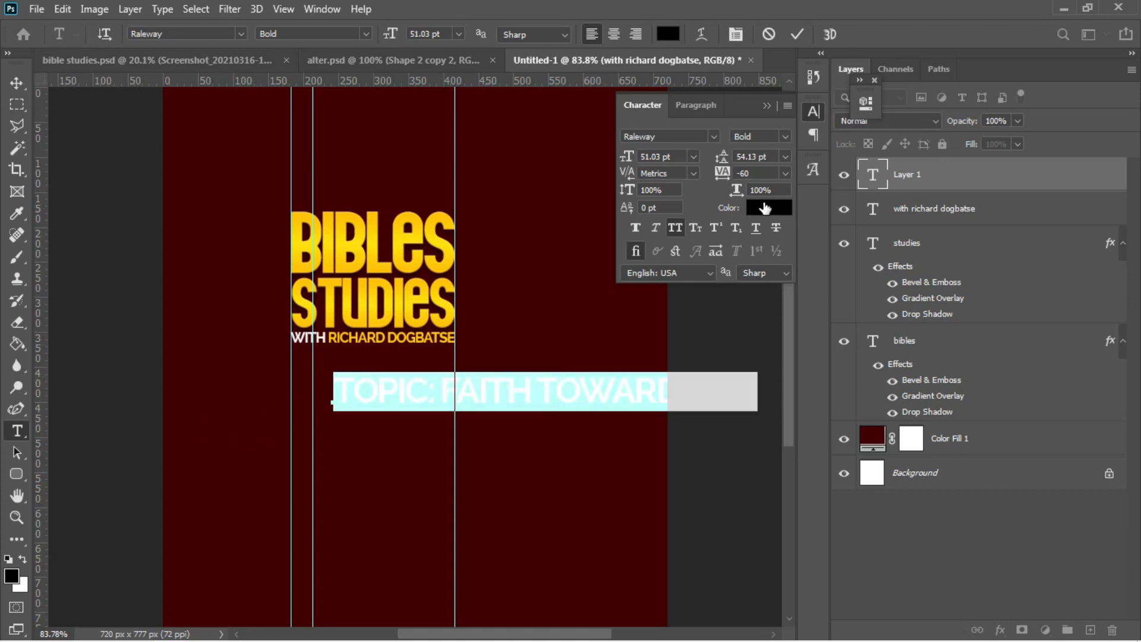
pyautogui.click(765, 207)
pyautogui.write('ffffff')
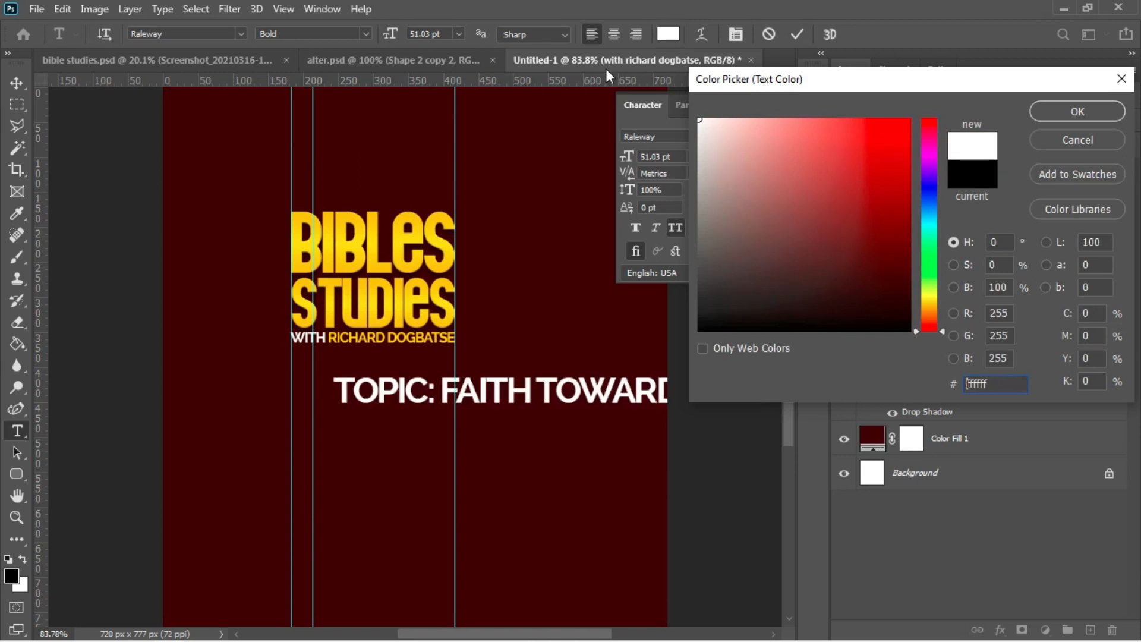
pyautogui.press('Return')
# Cut ": FAITH TOWARD GOD" from the line, leaving only TOPIC, and commit the text.
pyautogui.moveTo(426, 390); pyautogui.dragTo(765, 382)
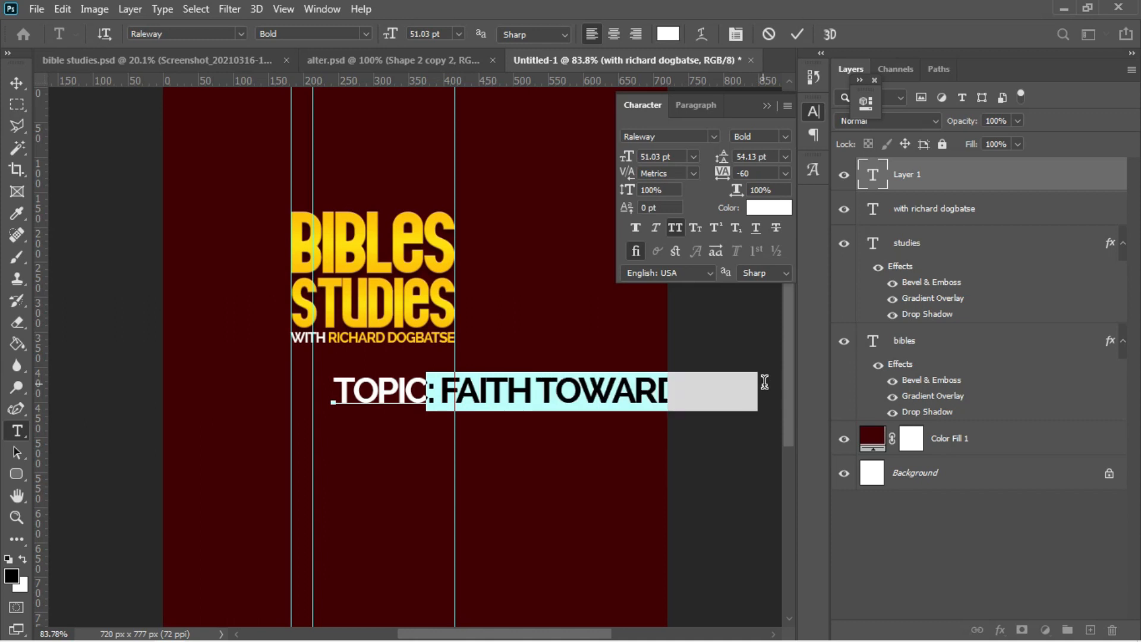
pyautogui.moveTo(765, 382); pyautogui.dragTo(767, 389)
pyautogui.press('BackSpace')
pyautogui.click(16, 87)
# Scale TOPIC down to about 29.16 pt and place it directly beneath the speaker line, starting at the left outer guide.
pyautogui.hotkey('ctrl', 't')
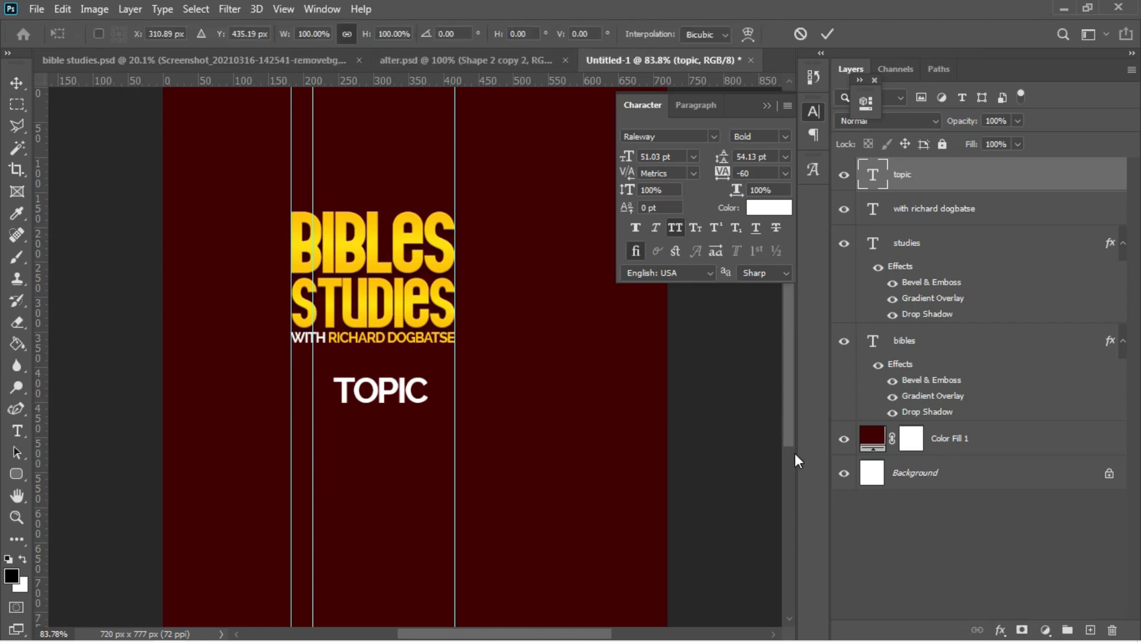
pyautogui.moveTo(412, 400); pyautogui.dragTo(330, 355)
pyautogui.press('Return')
pyautogui.press('Down')
pyautogui.press('Down')
# Draw a thin rectangle of about 145 x 6 px beside TOPIC, ending at the right outer guide.
pyautogui.moveTo(16, 472); pyautogui.dragTo(57, 473)
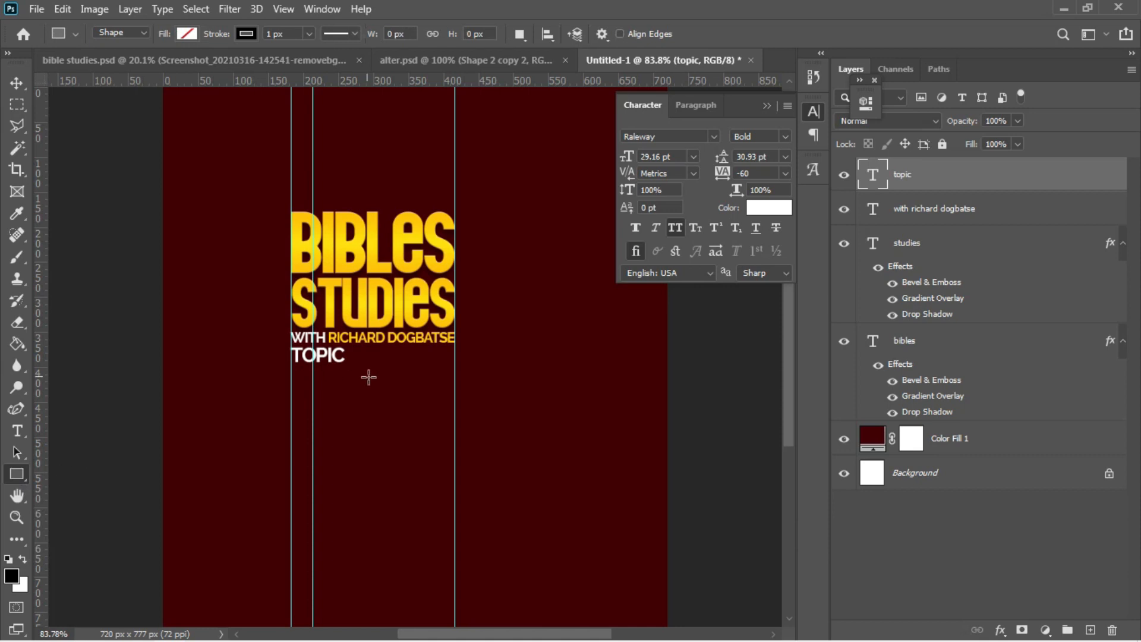
pyautogui.click(355, 352)
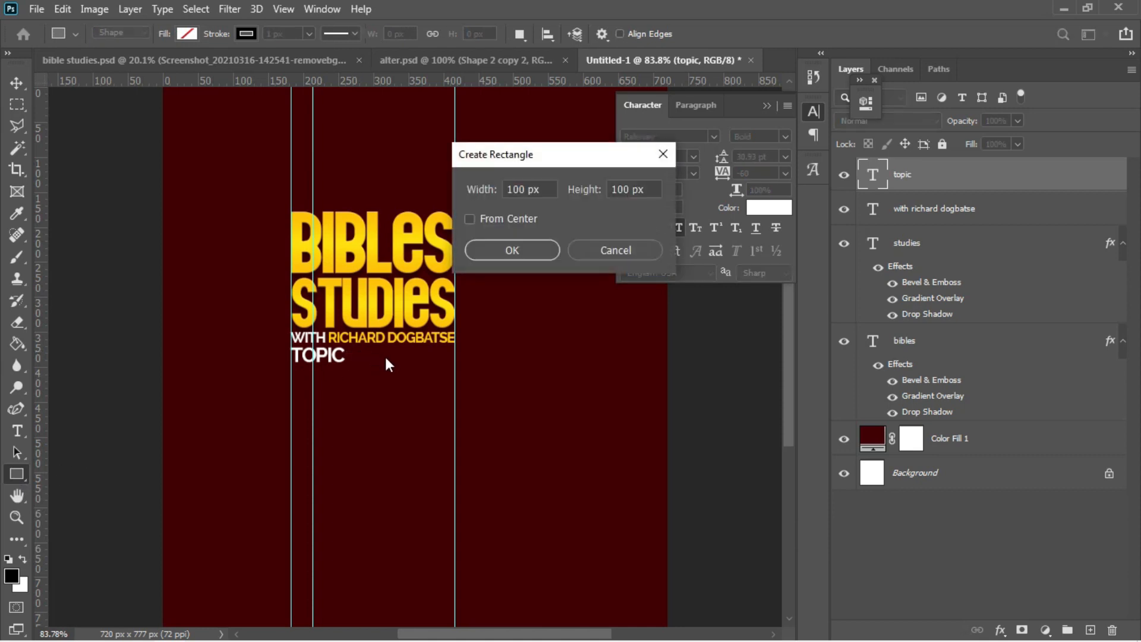
pyautogui.click(604, 242)
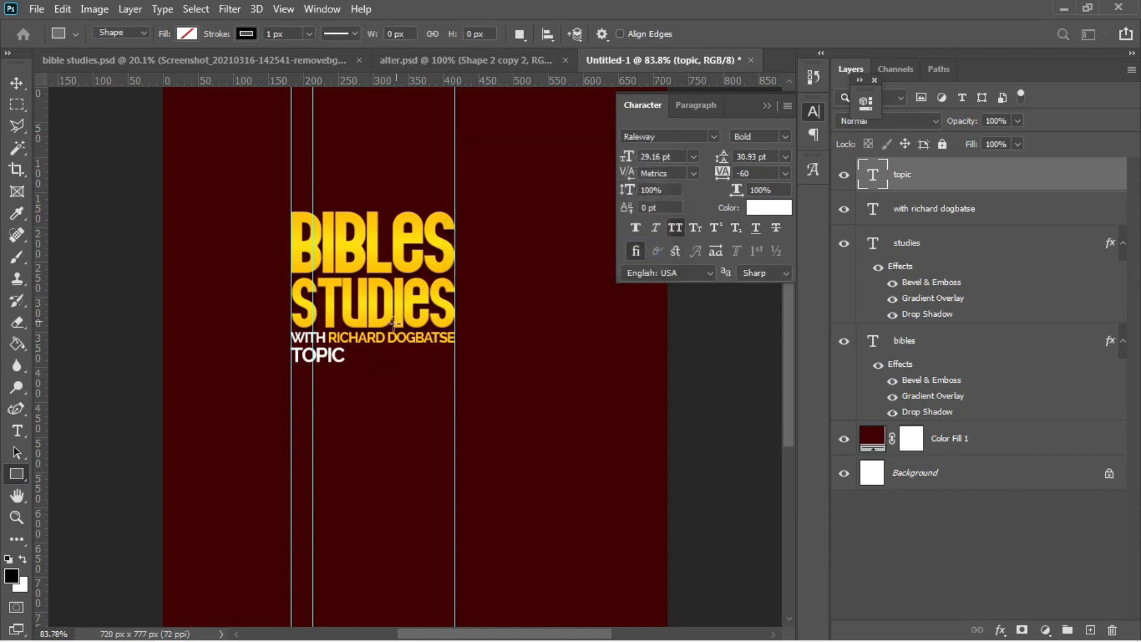
pyautogui.moveTo(357, 353); pyautogui.dragTo(452, 355)
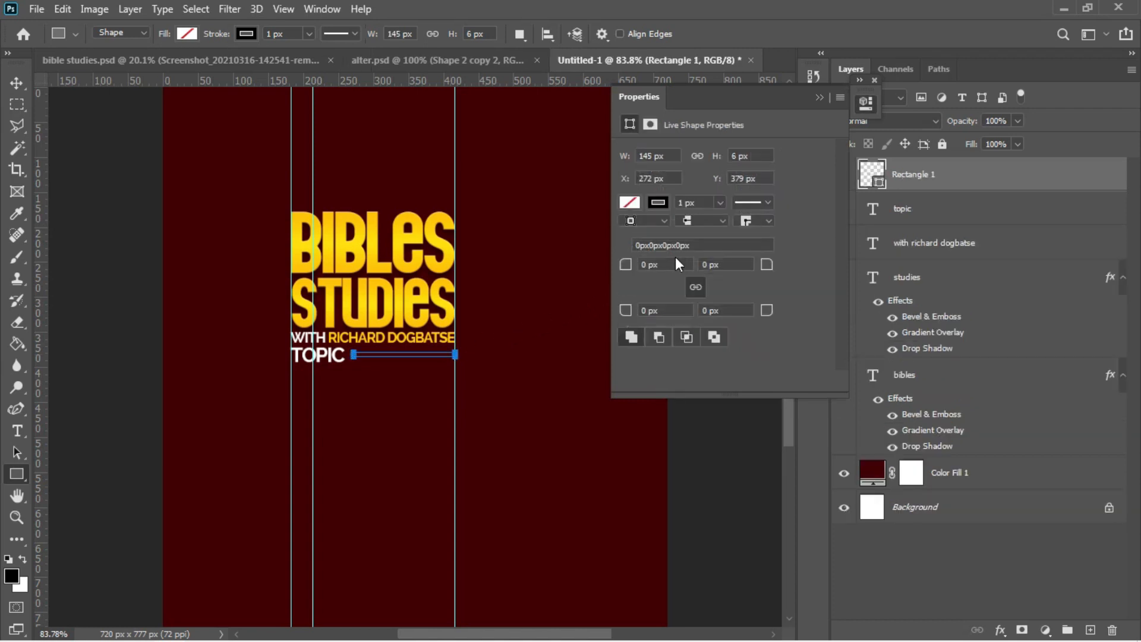
# Give the rectangle a white fill with no stroke, and duplicate it slightly to the left to extend the bar up to TOPIC.
pyautogui.click(659, 203)
pyautogui.click(640, 233)
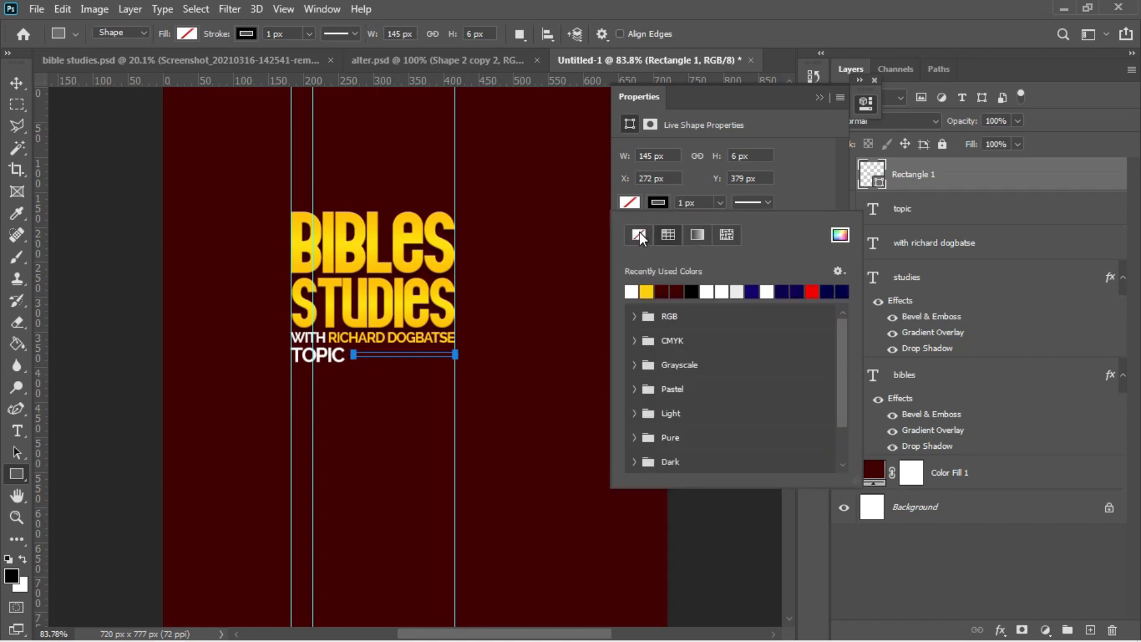
pyautogui.click(632, 291)
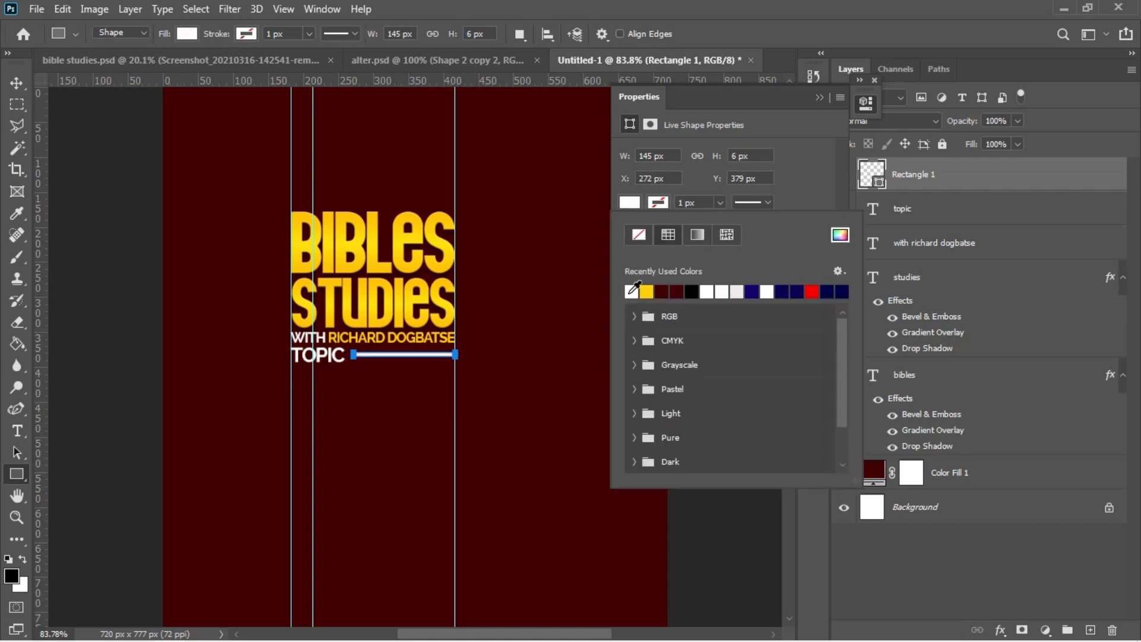
pyautogui.click(822, 99)
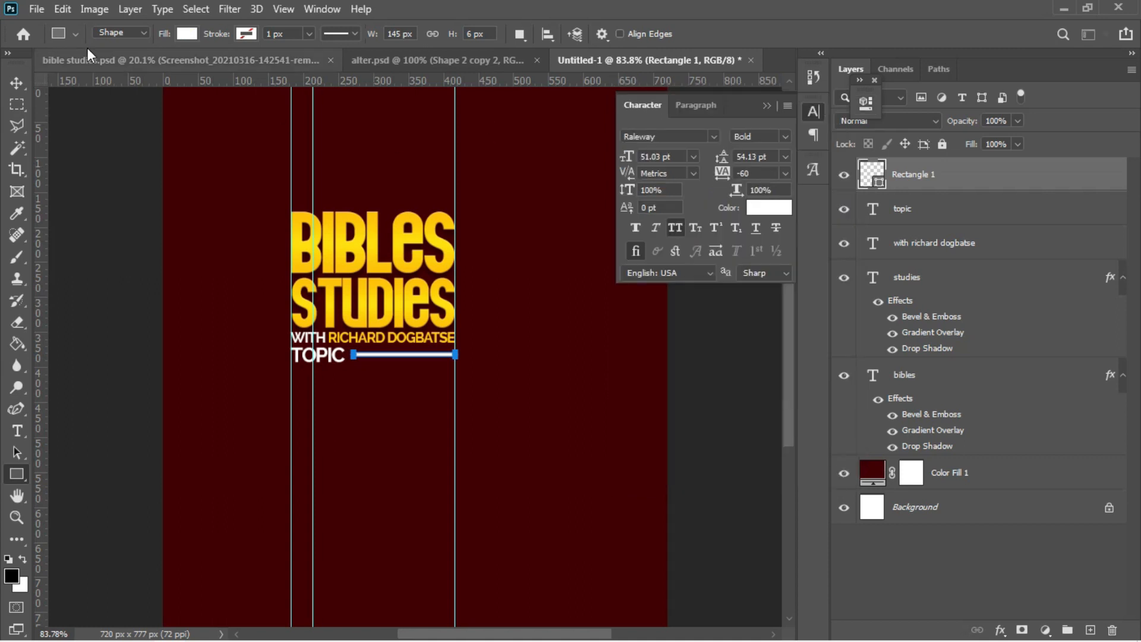
pyautogui.click(22, 85)
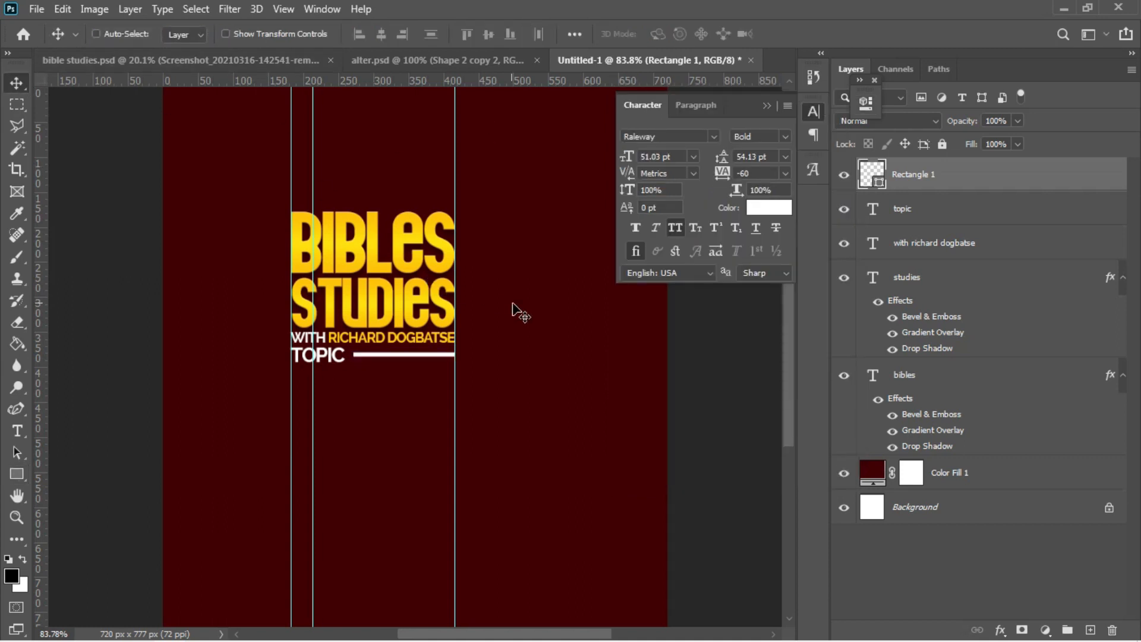
pyautogui.hotkey('ctrl', 'j')
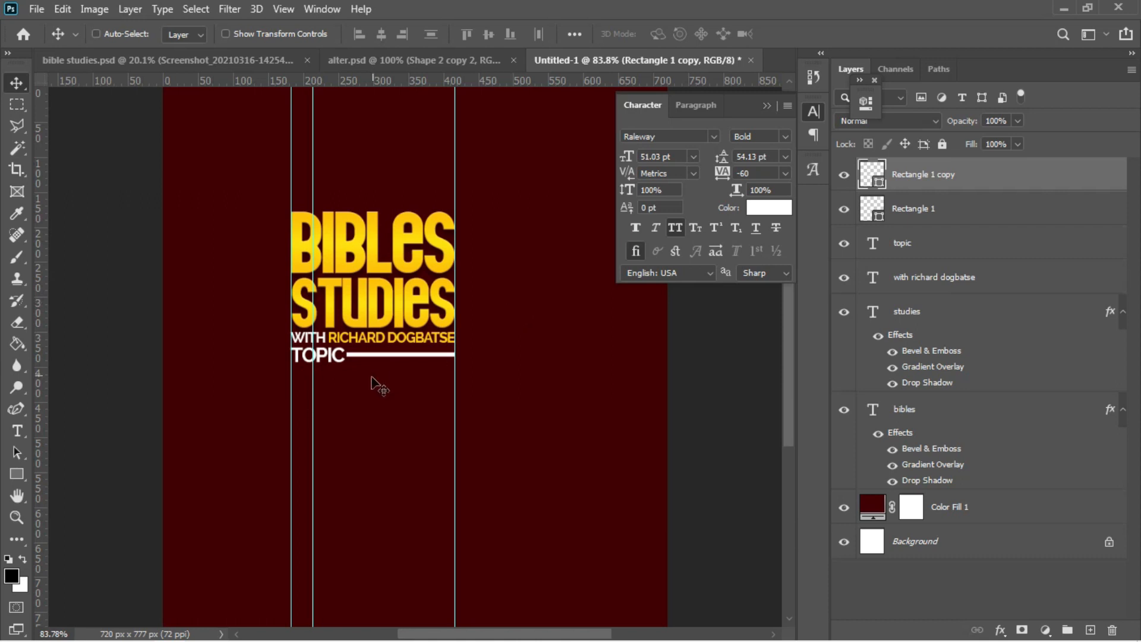
# Select the TOPIC text and place a duplicate of it a short distance below the original.
pyautogui.rightClick(333, 359)
pyautogui.click(338, 359)
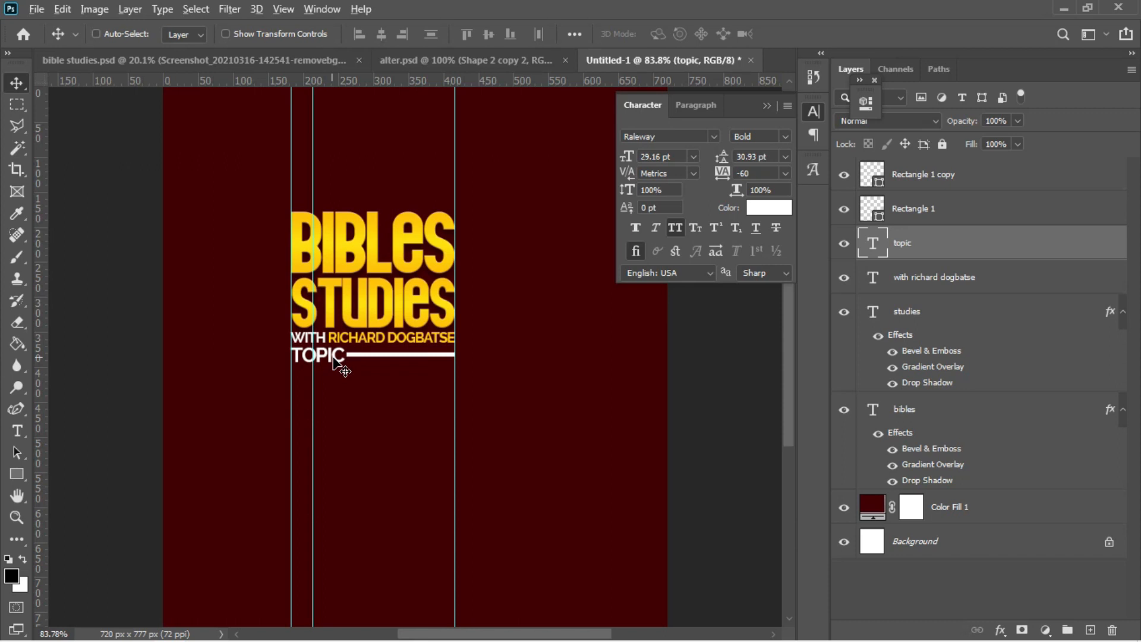
pyautogui.moveTo(334, 360); pyautogui.dragTo(336, 399)
# Replace the duplicated TOPIC text with ": FAITH TOWARD GOD" and commit it.
pyautogui.press('t')
pyautogui.click(332, 391)
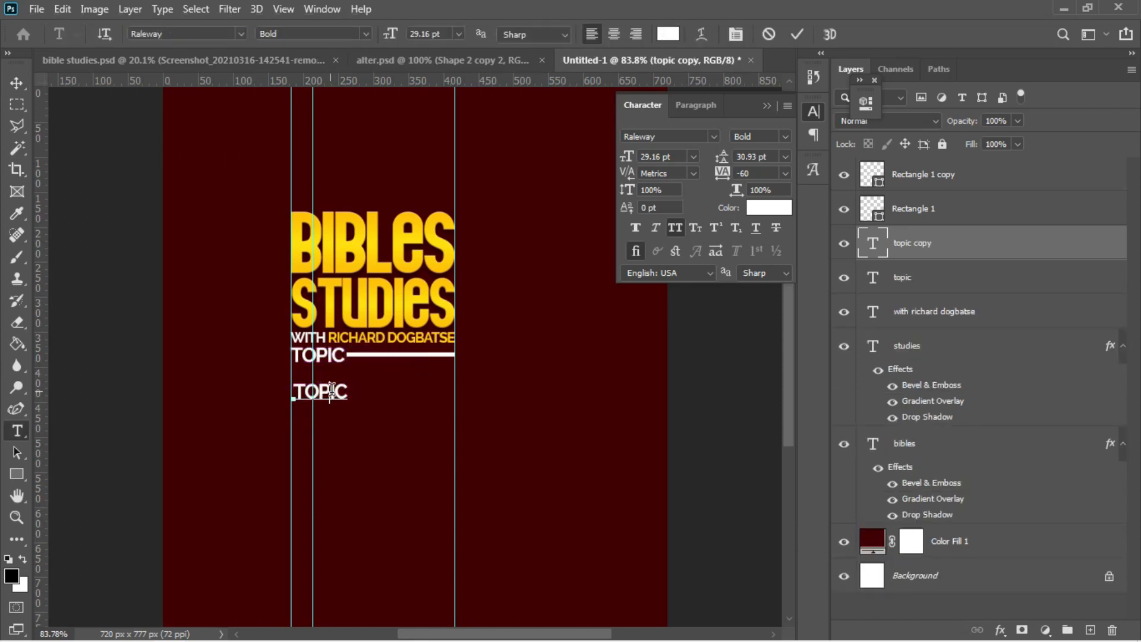
pyautogui.hotkey('ctrl', 'a')
pyautogui.write(': FAITH TOWARD GOD')
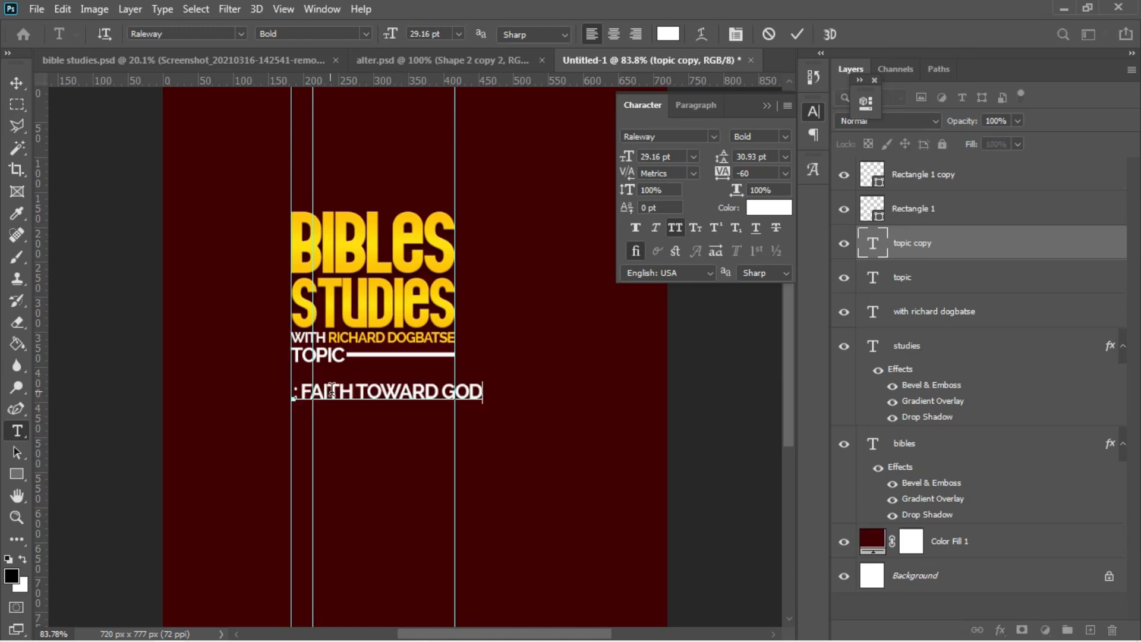
pyautogui.click(16, 83)
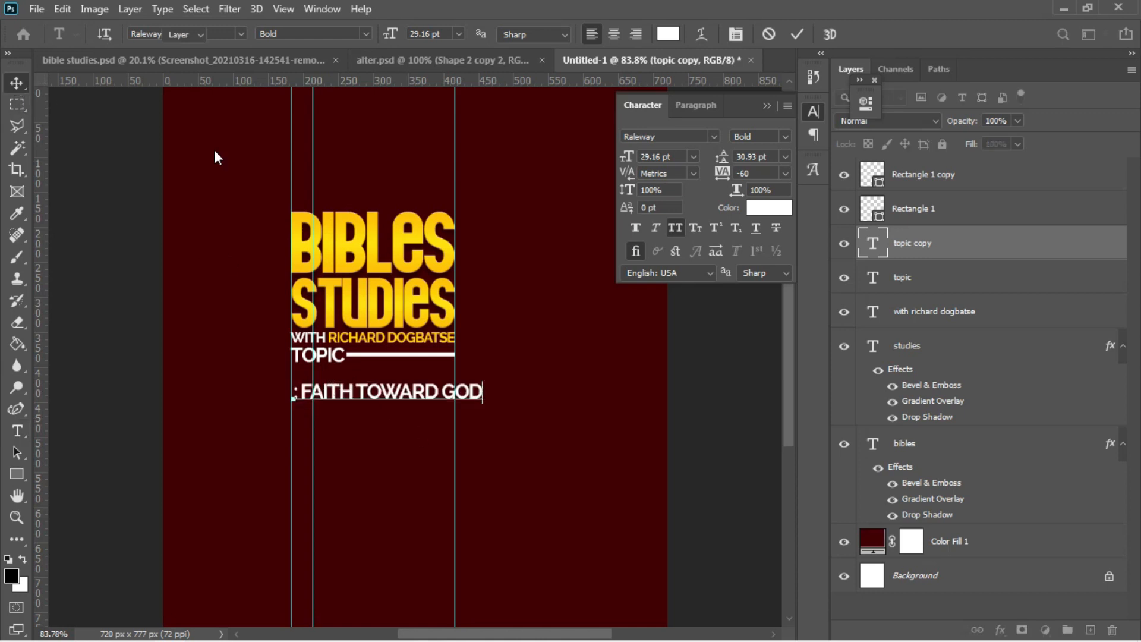
# Remove the leading colon and space so the line reads FAITH TOWARD GOD, and commit the text.
pyautogui.press('t')
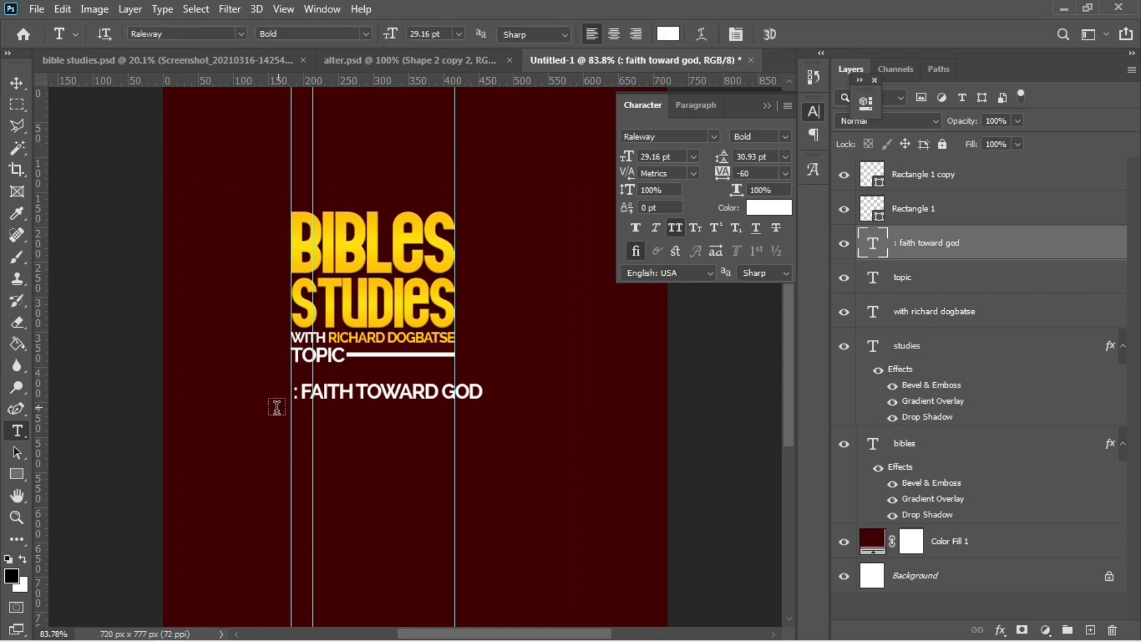
pyautogui.click(300, 394)
pyautogui.moveTo(300, 394); pyautogui.dragTo(280, 387)
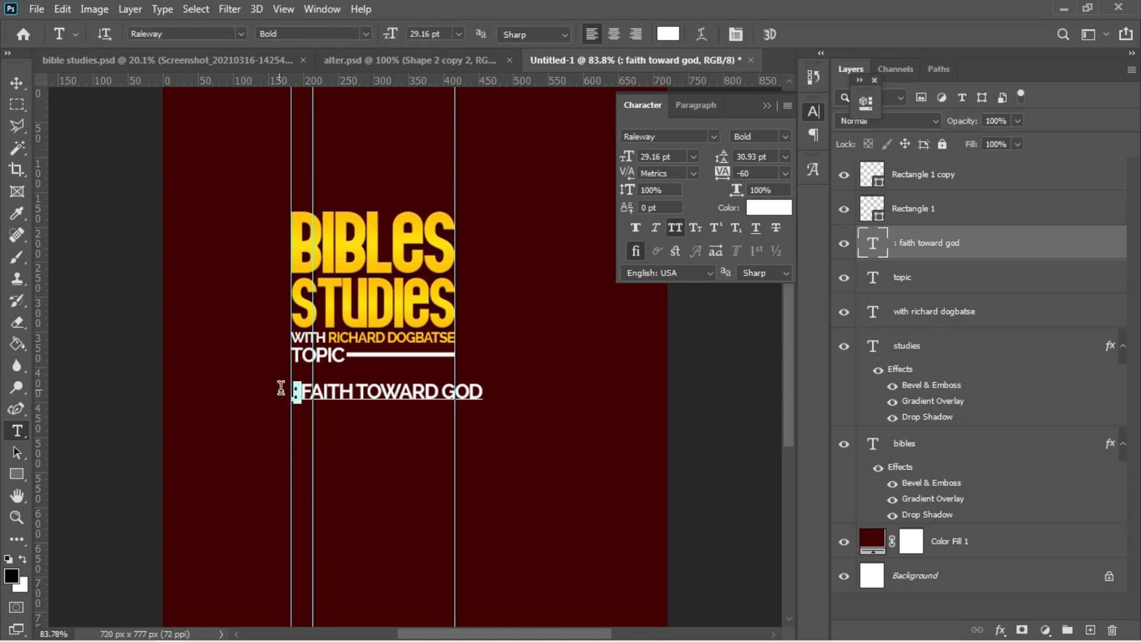
pyautogui.press('BackSpace')
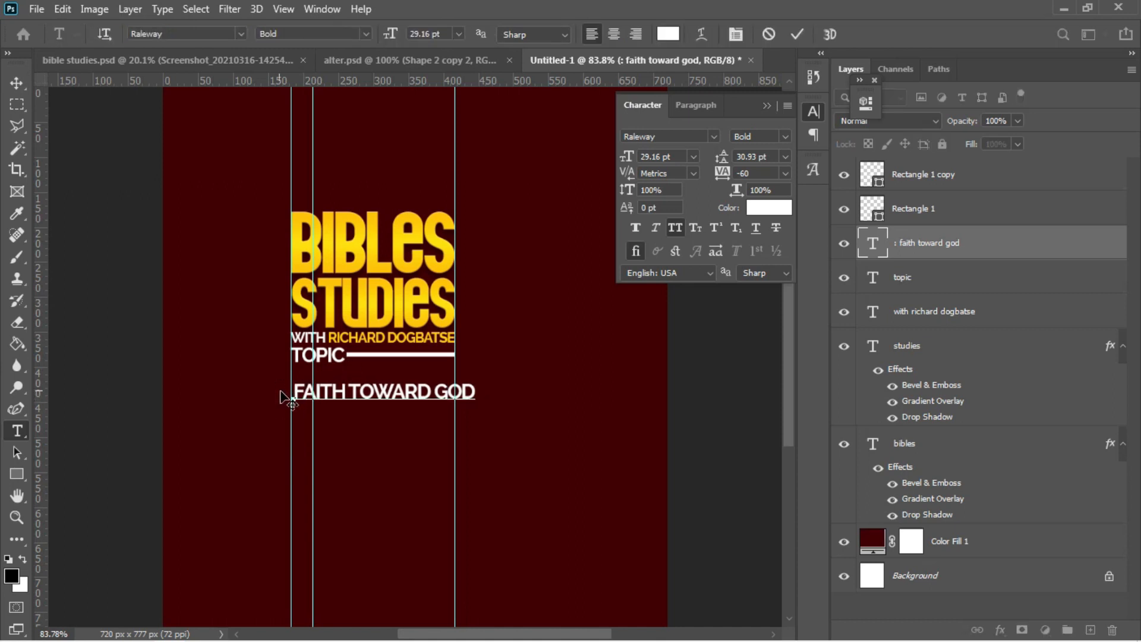
pyautogui.click(20, 79)
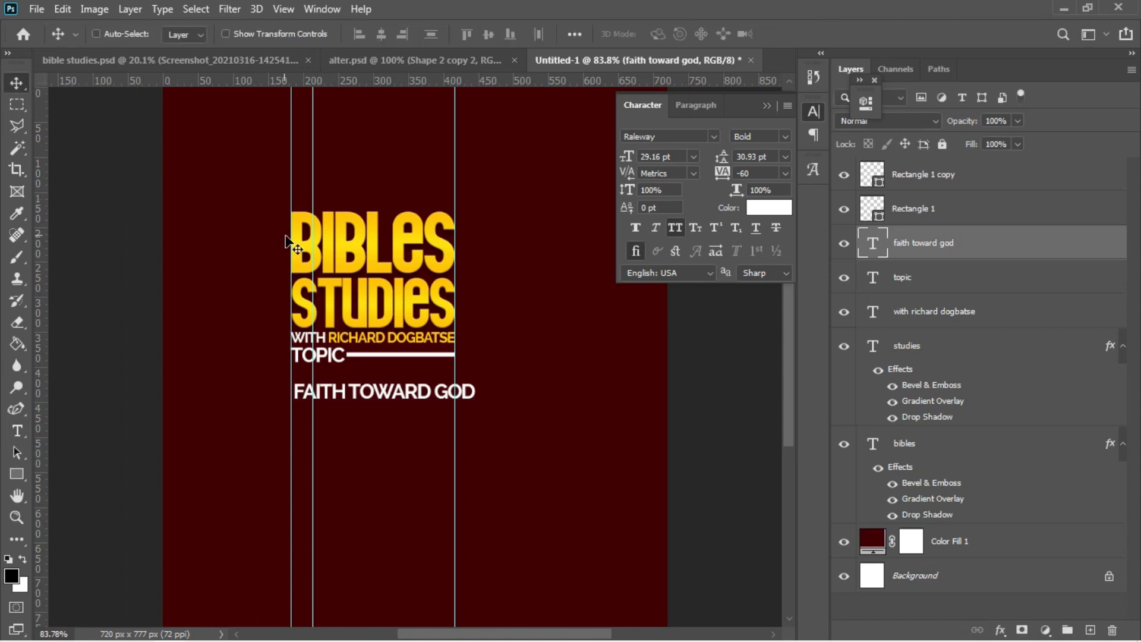
# Scale the FAITH TOWARD GOD line down and nudge it left so it spans the title's width between the outer guides.
pyautogui.hotkey('ctrl', 't')
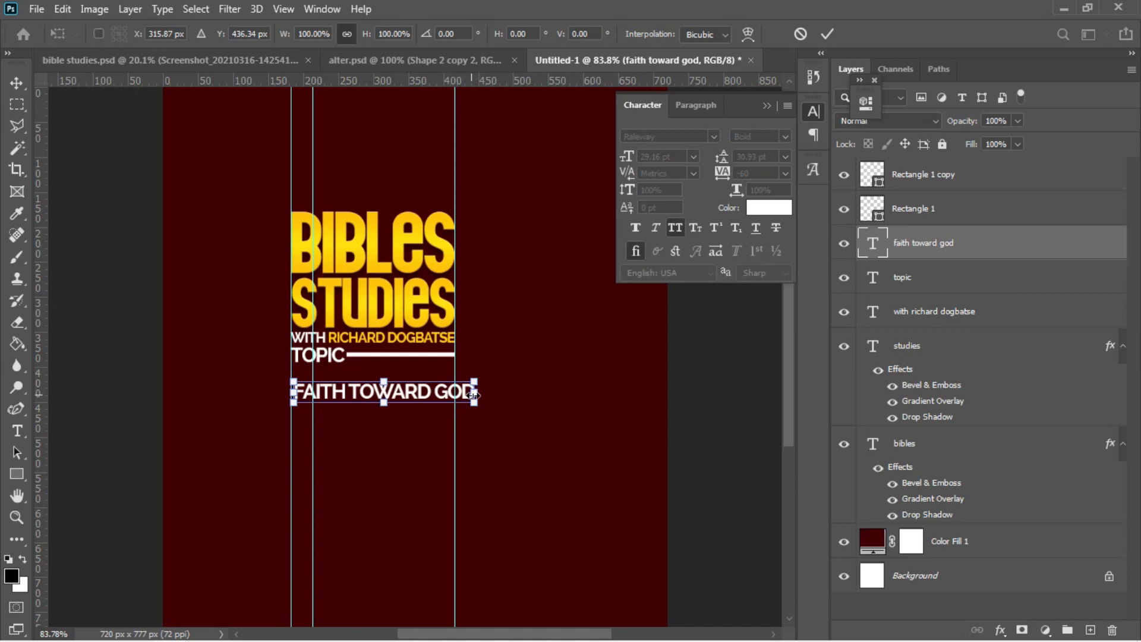
pyautogui.moveTo(475, 402); pyautogui.dragTo(457, 403)
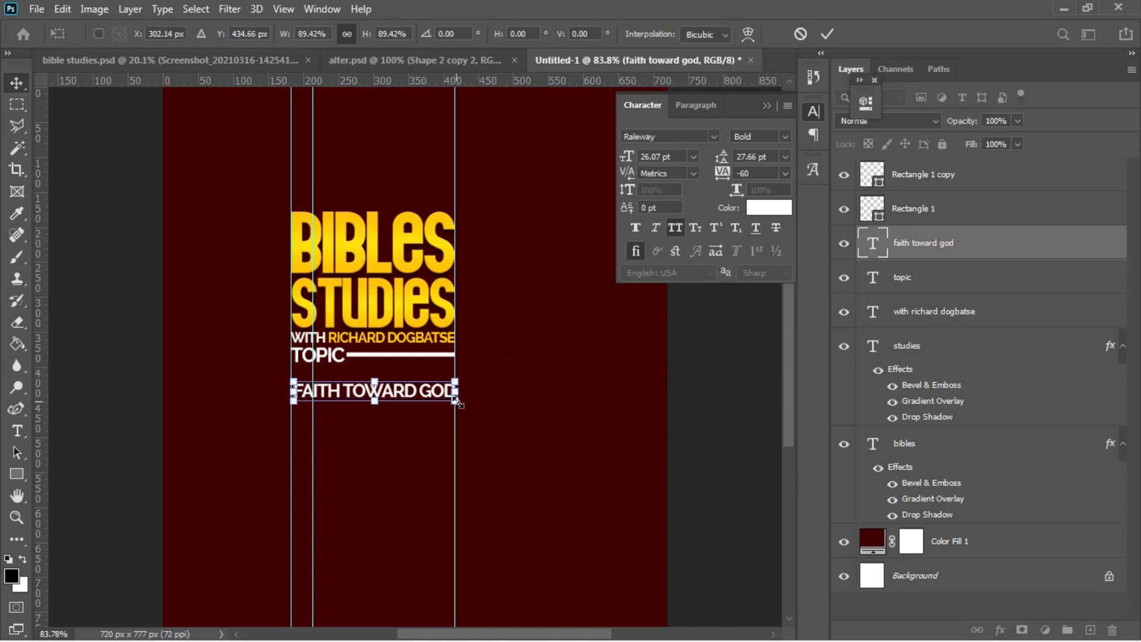
pyautogui.press('Return')
pyautogui.press('Left')
pyautogui.press('Left')
pyautogui.press('Left')
pyautogui.press('Left')
pyautogui.press('Left')
pyautogui.press('Left')
pyautogui.press('Left')
pyautogui.press('Left')
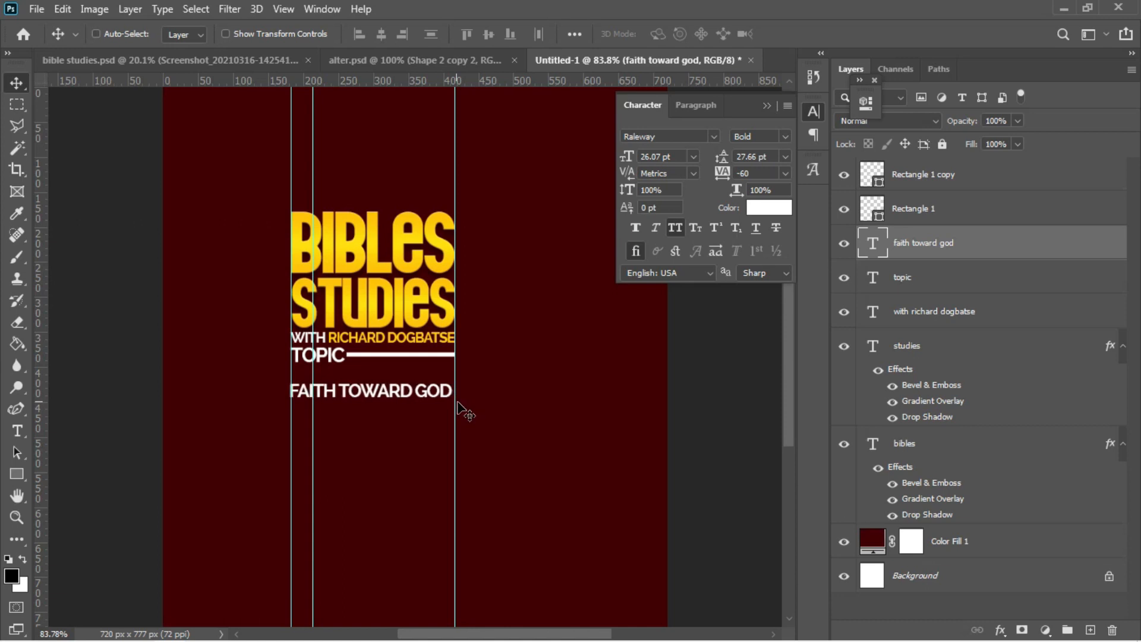
pyautogui.hotkey('ctrl', 't')
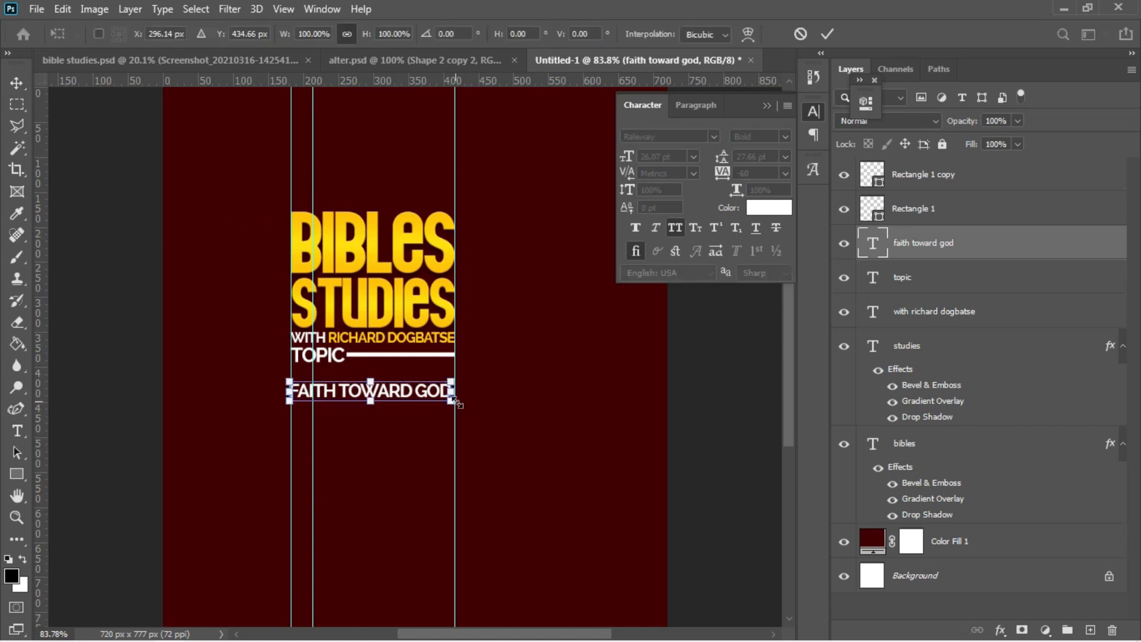
pyautogui.moveTo(456, 403); pyautogui.dragTo(458, 407)
pyautogui.press('Return')
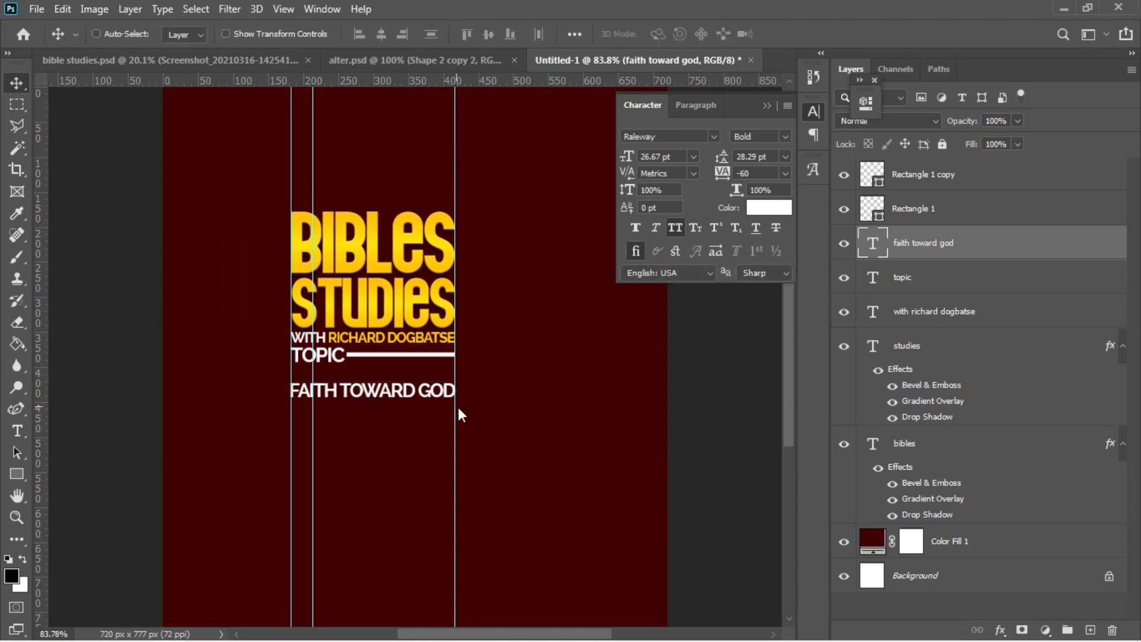
# Move the FAITH TOWARD GOD line up so it sits just beneath the TOPIC line.
pyautogui.hotkey('shift', 'Up')
pyautogui.hotkey('shift', 'Up')
pyautogui.hotkey('shift', 'Up')
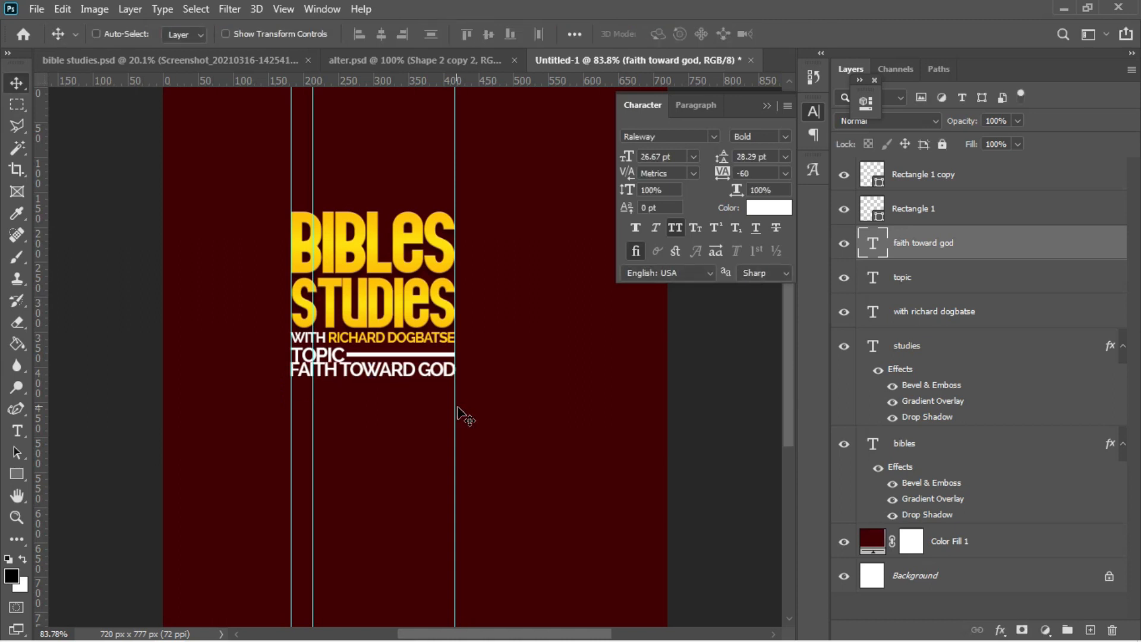
pyautogui.press('Down')
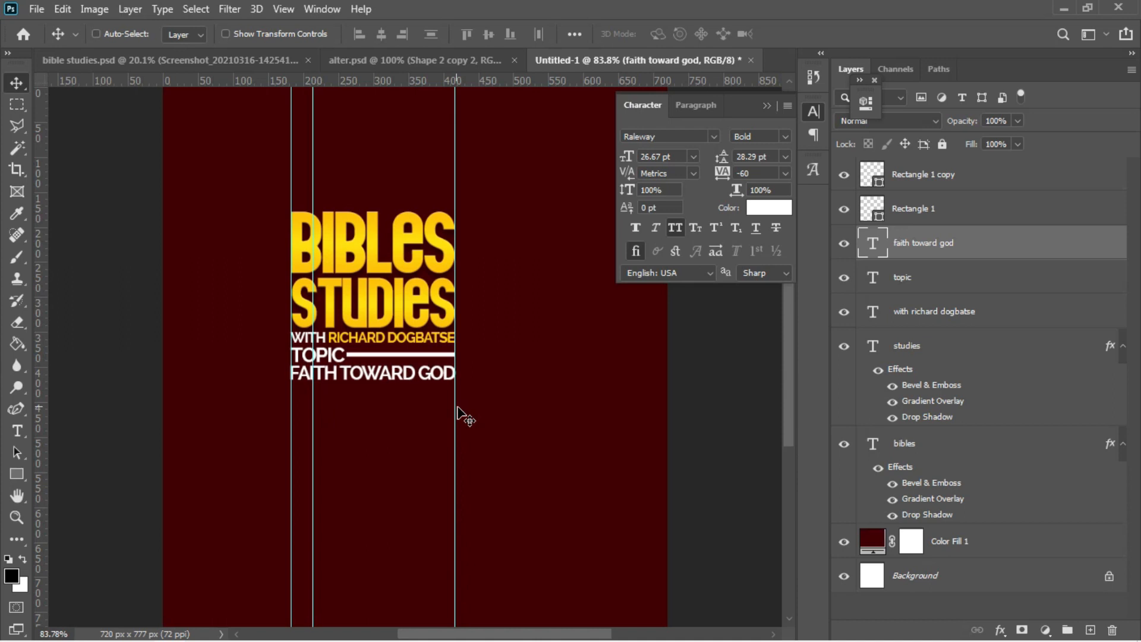
# Color the word FAITH gold (edbb00), sampled from the BIBLES title, and commit the text.
pyautogui.press('t')
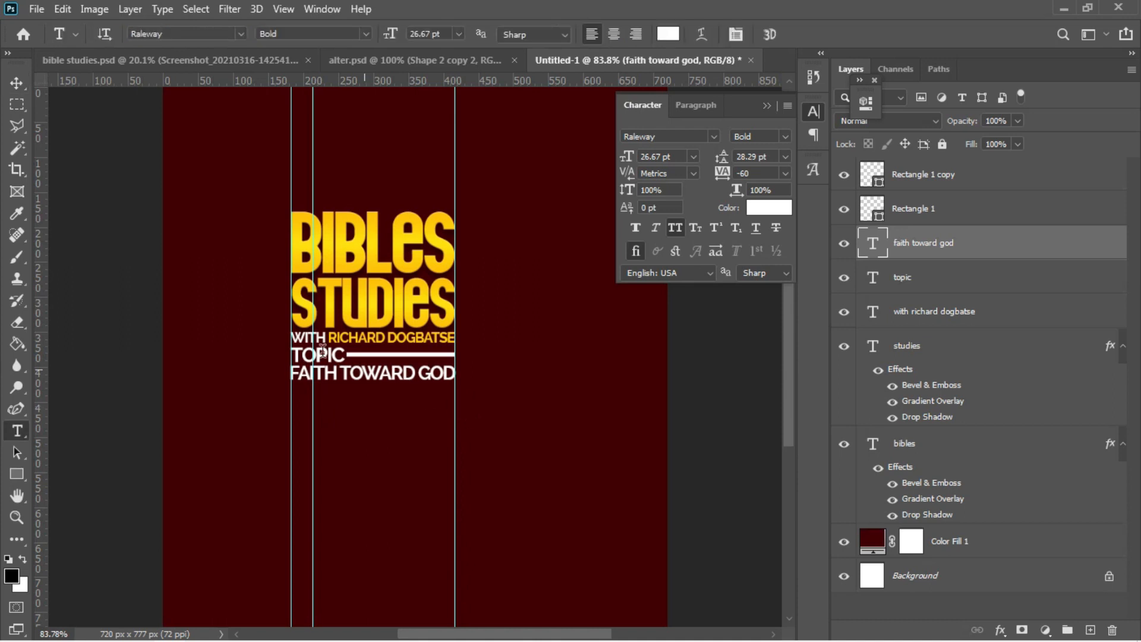
pyautogui.moveTo(335, 369); pyautogui.dragTo(287, 378)
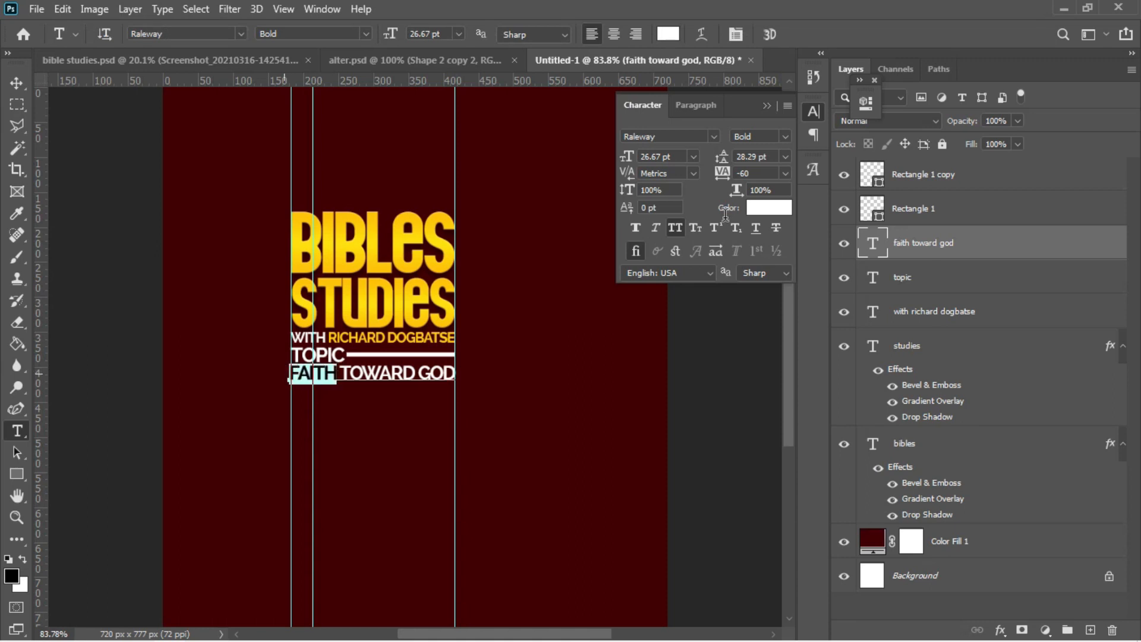
pyautogui.click(770, 212)
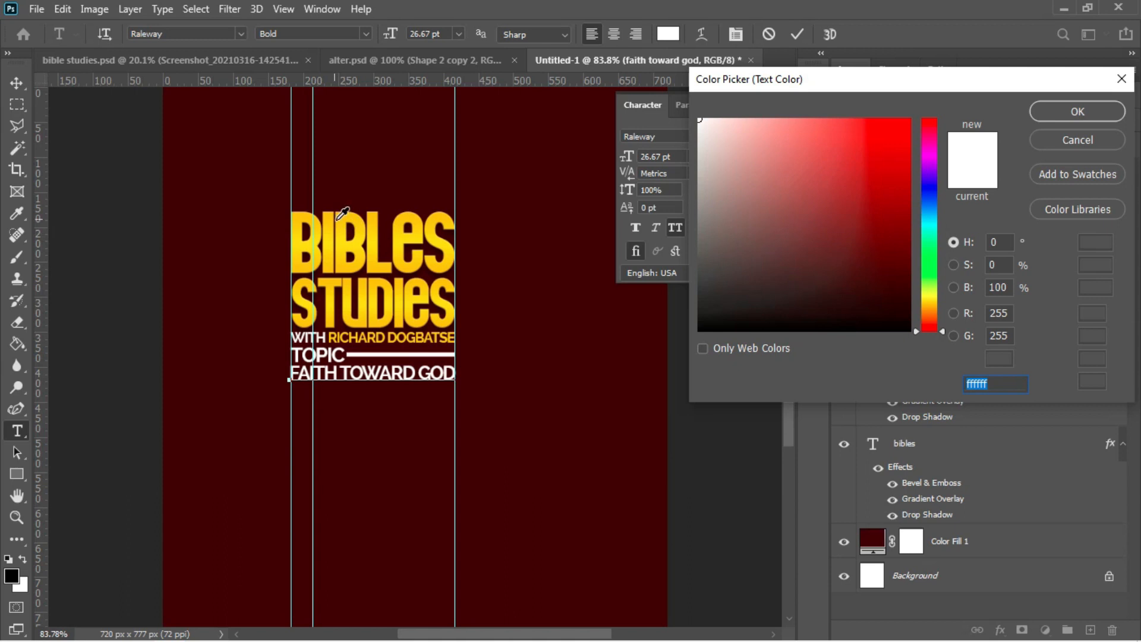
pyautogui.click(342, 215)
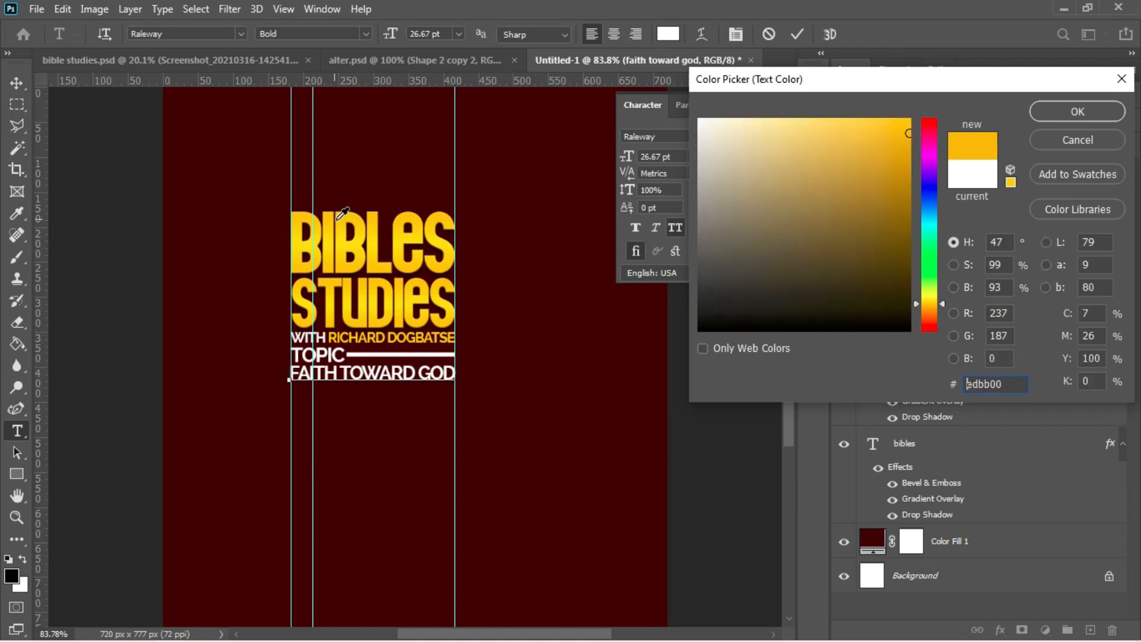
pyautogui.click(1057, 118)
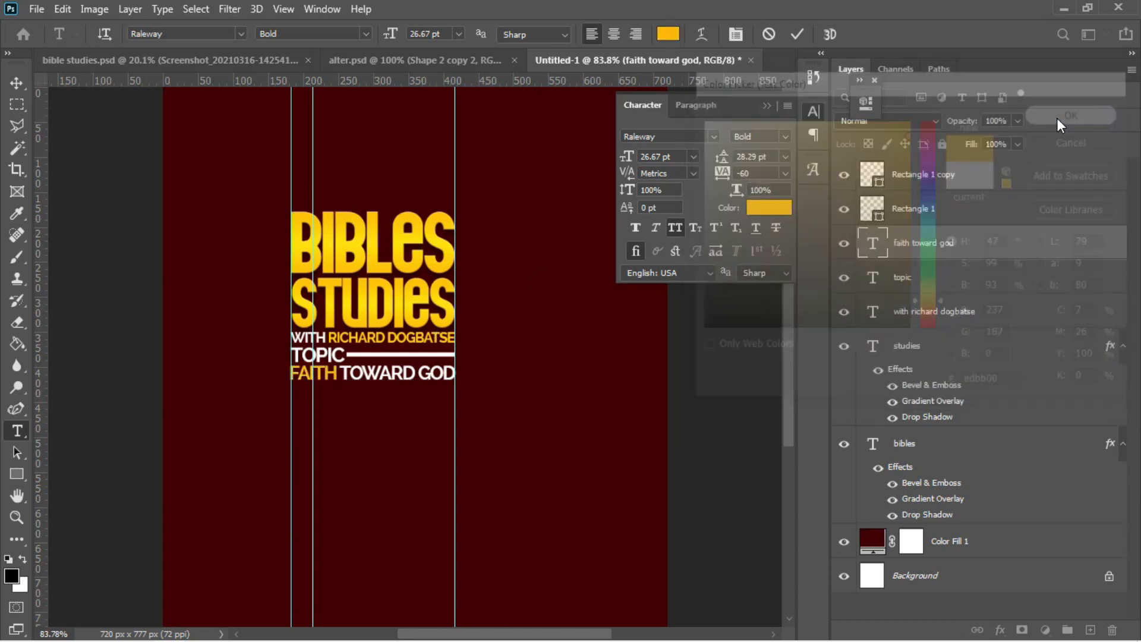
pyautogui.click(17, 82)
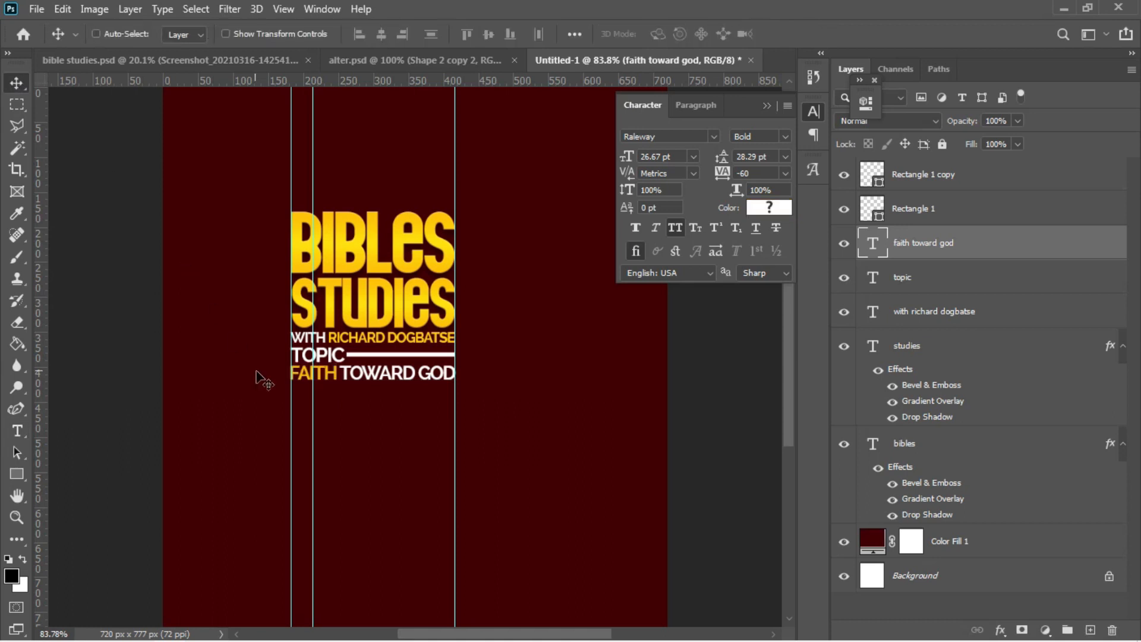
# Draw a fully rounded rectangle about 92 × 171 px below FAITH TOWARD GOD, starting at the leftmost guide.
pyautogui.click(16, 478)
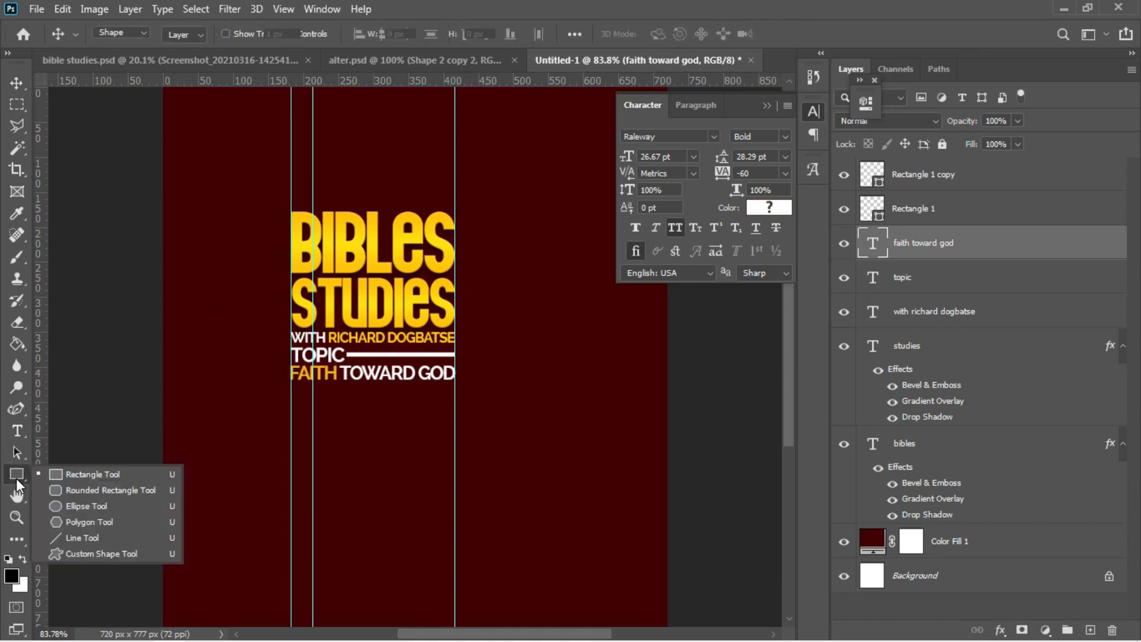
pyautogui.click(65, 491)
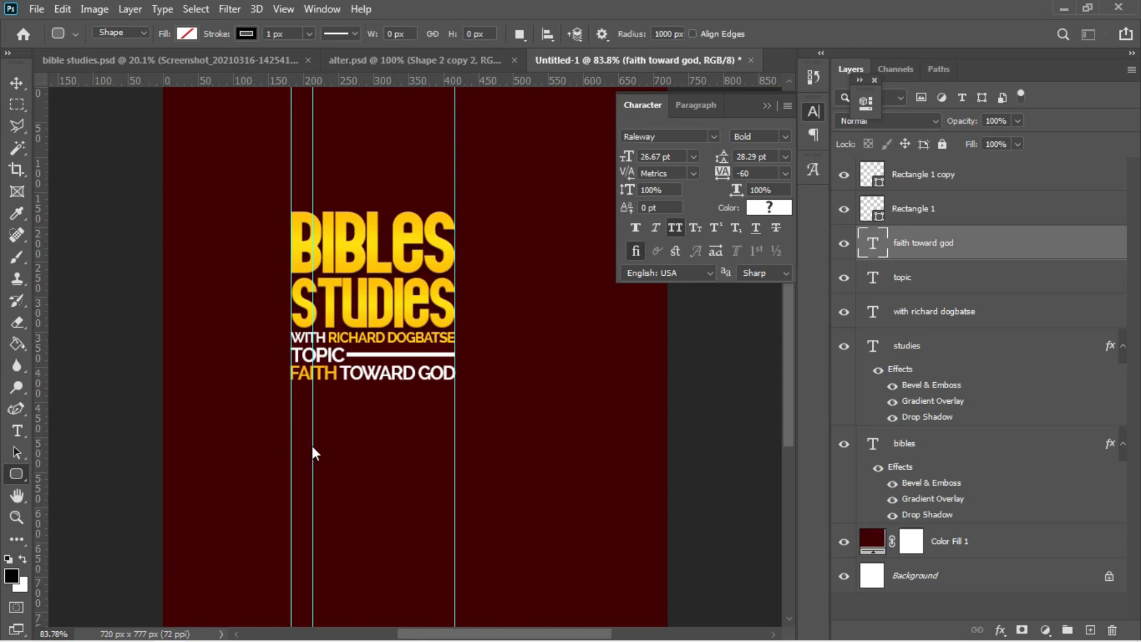
pyautogui.moveTo(291, 410); pyautogui.dragTo(352, 528)
pyautogui.moveTo(354, 526); pyautogui.dragTo(356, 529)
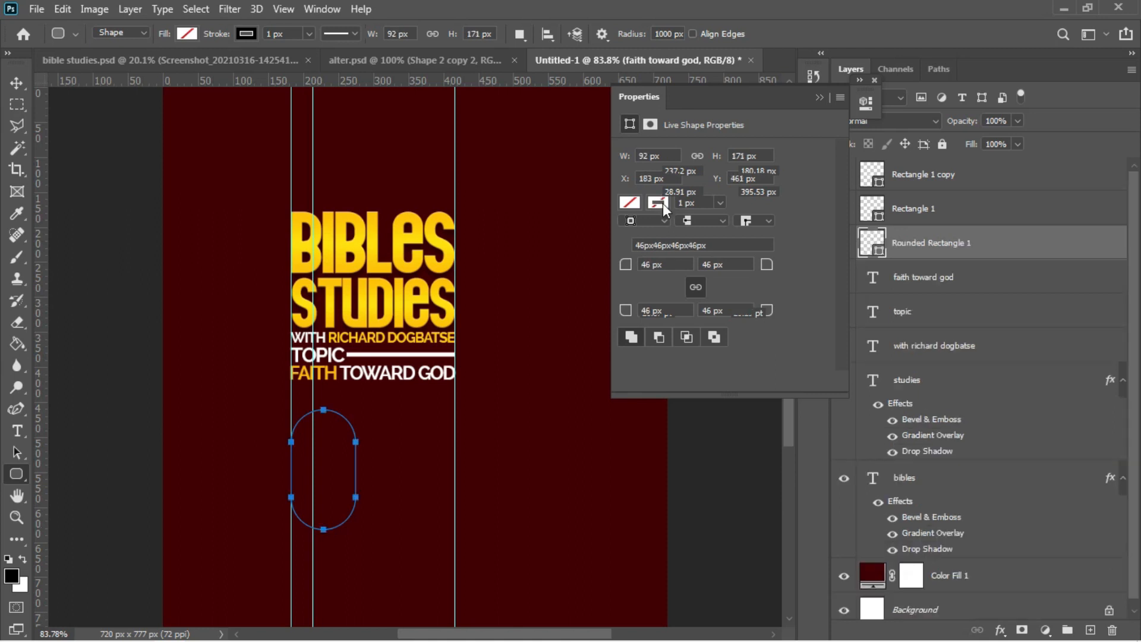
# Remove the rounded rectangle's stroke and give it a white fill.
pyautogui.click(659, 203)
pyautogui.click(634, 240)
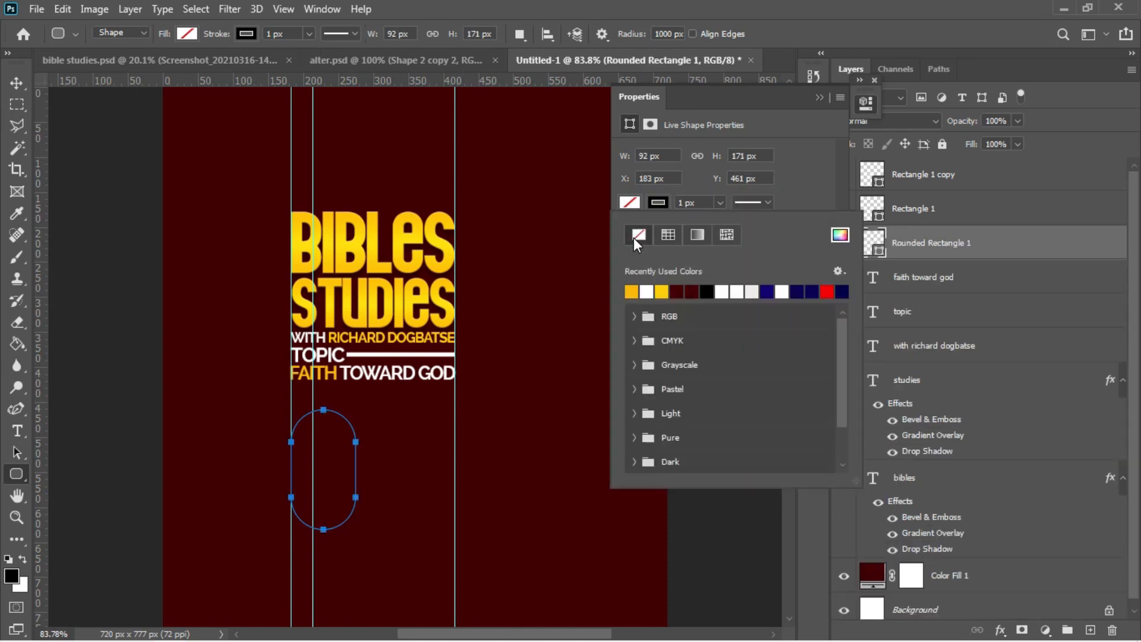
pyautogui.click(633, 201)
pyautogui.click(646, 291)
pyautogui.click(16, 90)
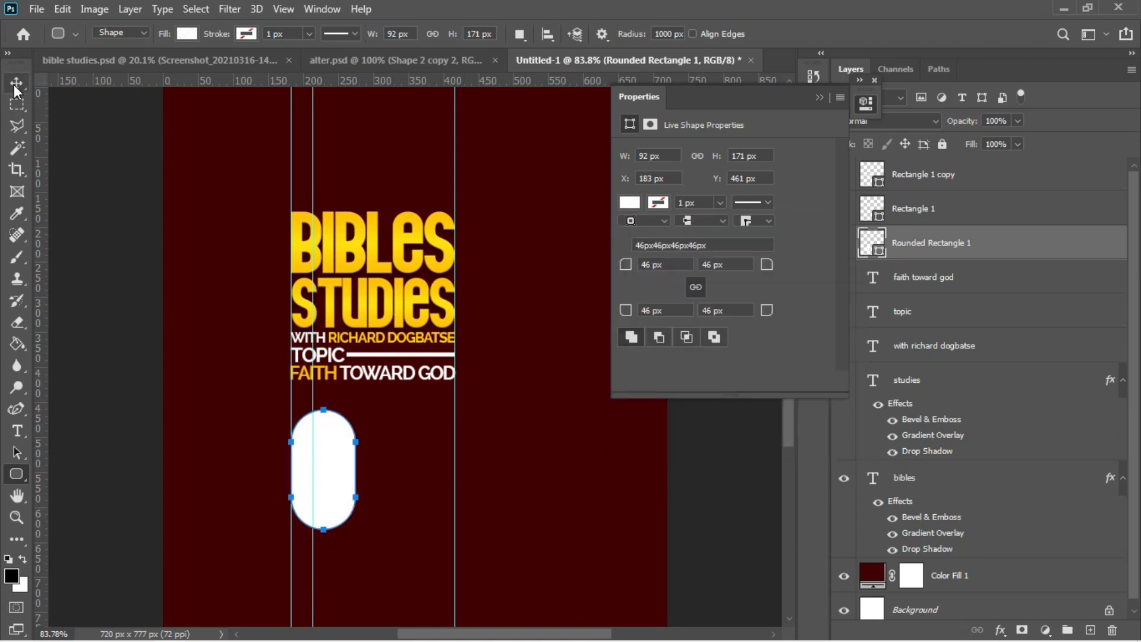
pyautogui.click(16, 89)
# Rasterize the rounded rectangle and delete its upper part with a rectangular selection to leave a flat top, then deselect.
pyautogui.rightClick(990, 239)
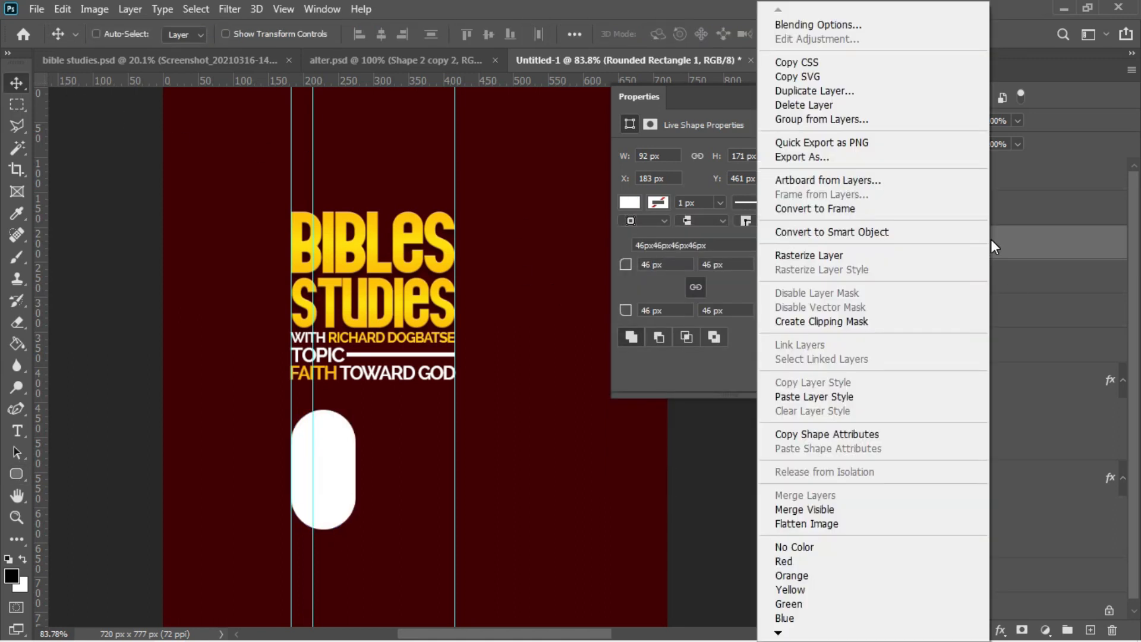
pyautogui.click(888, 254)
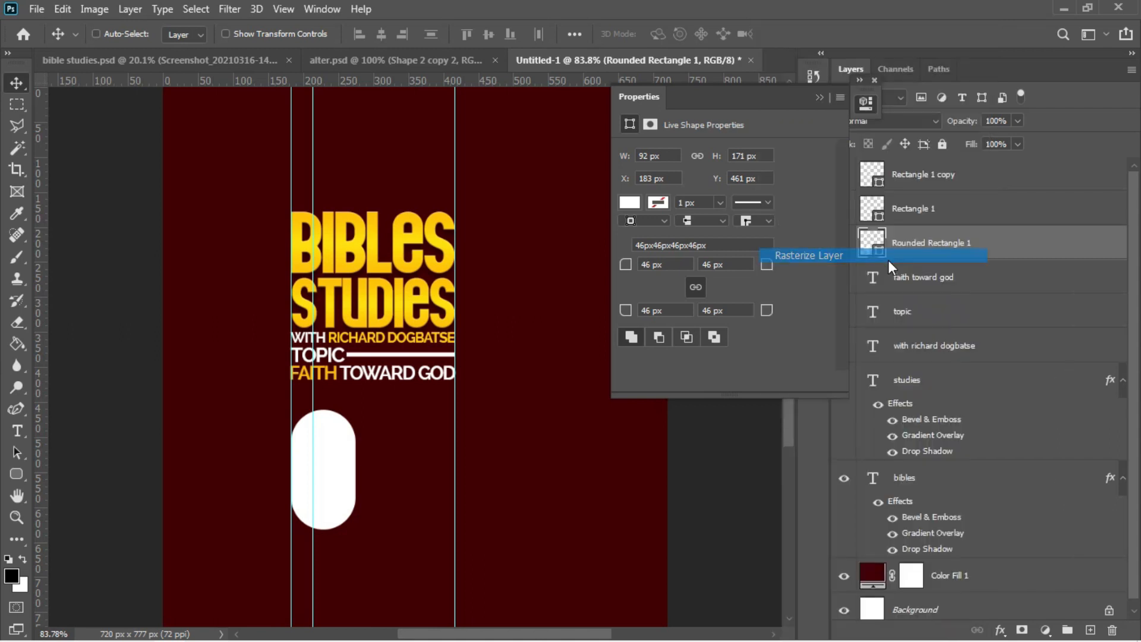
pyautogui.click(17, 104)
pyautogui.moveTo(246, 367); pyautogui.dragTo(396, 456)
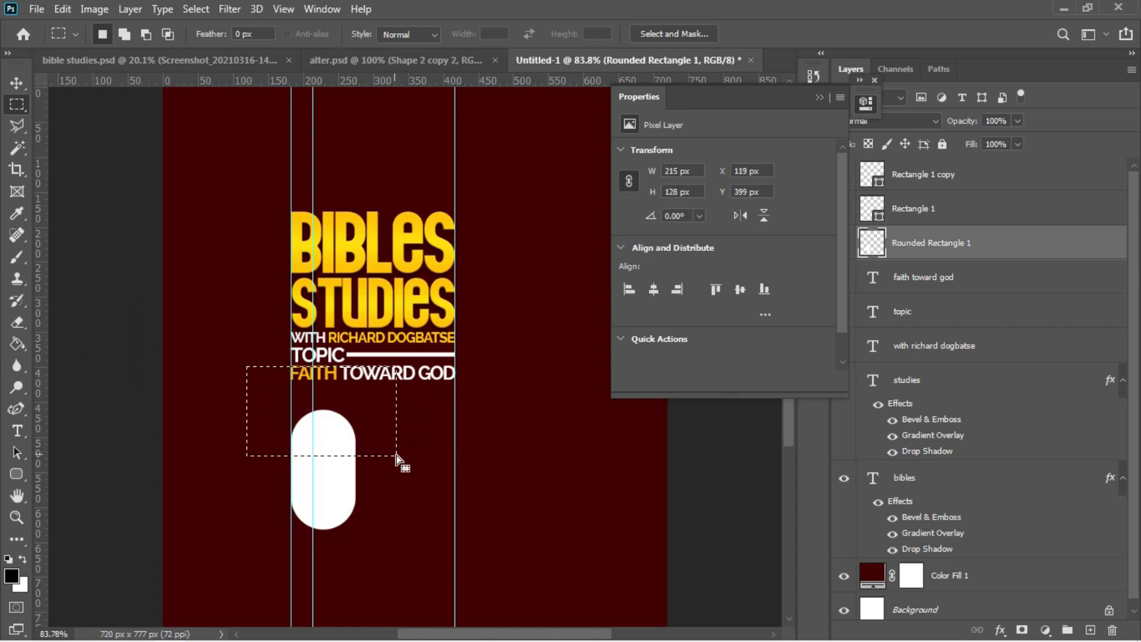
pyautogui.press('Delete')
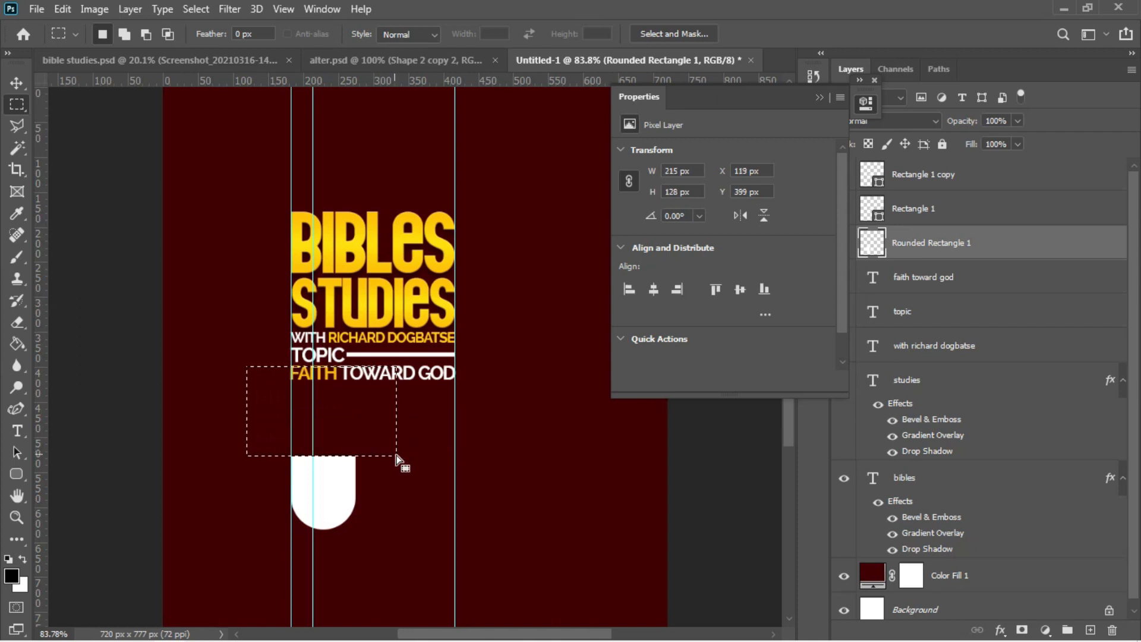
pyautogui.click(17, 82)
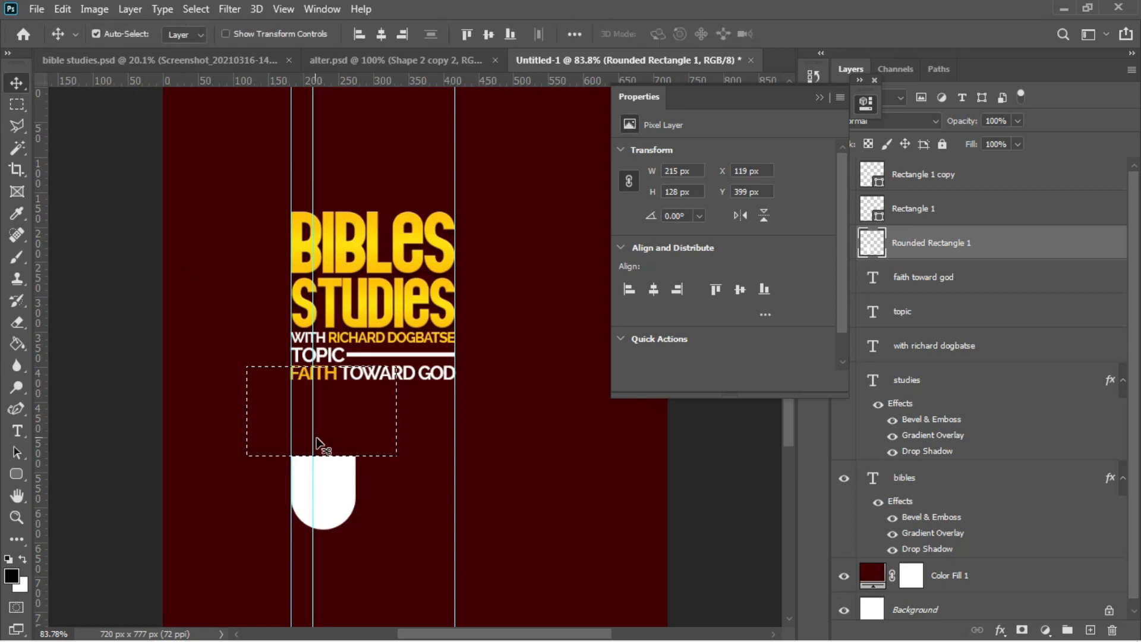
pyautogui.hotkey('ctrl', 'd')
# Move the white shape up just below FAITH TOWARD GOD and place a duplicate of it against the rightmost guide.
pyautogui.moveTo(347, 489); pyautogui.dragTo(351, 429)
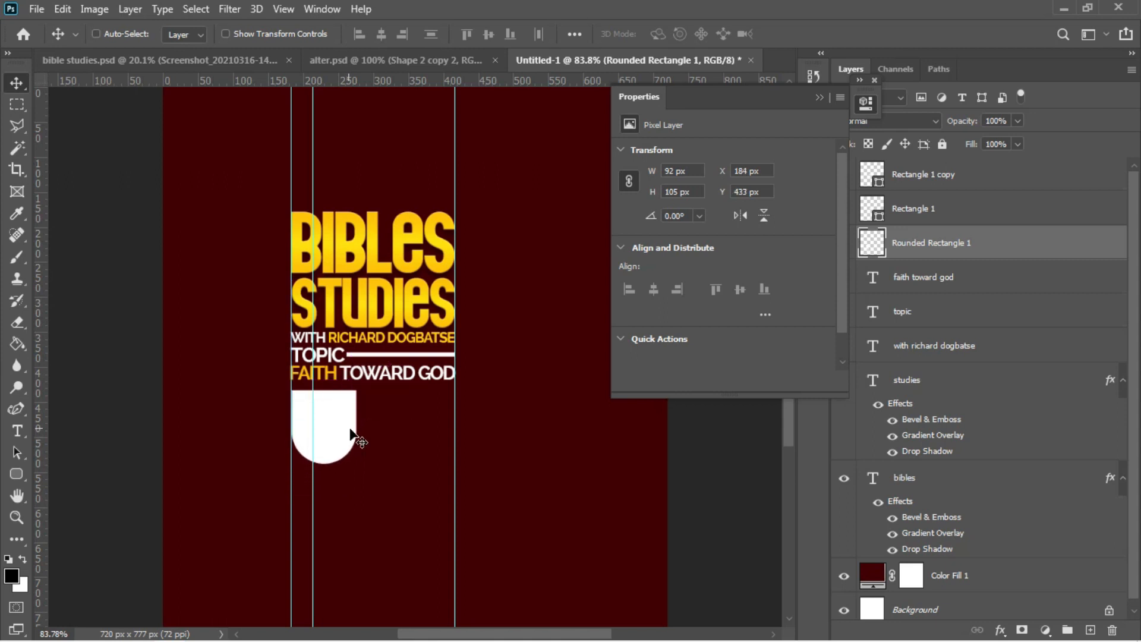
pyautogui.press('Down')
pyautogui.press('Down')
pyautogui.press('Down')
pyautogui.press('Down')
pyautogui.hotkey('ctrl', 'j')
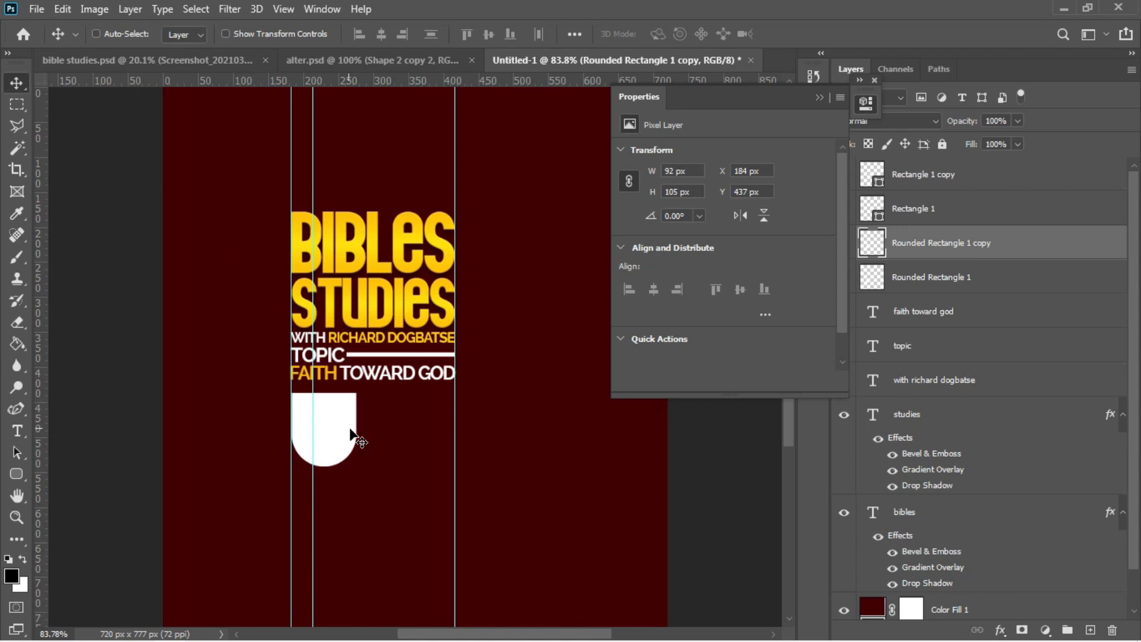
pyautogui.moveTo(350, 430); pyautogui.dragTo(451, 430)
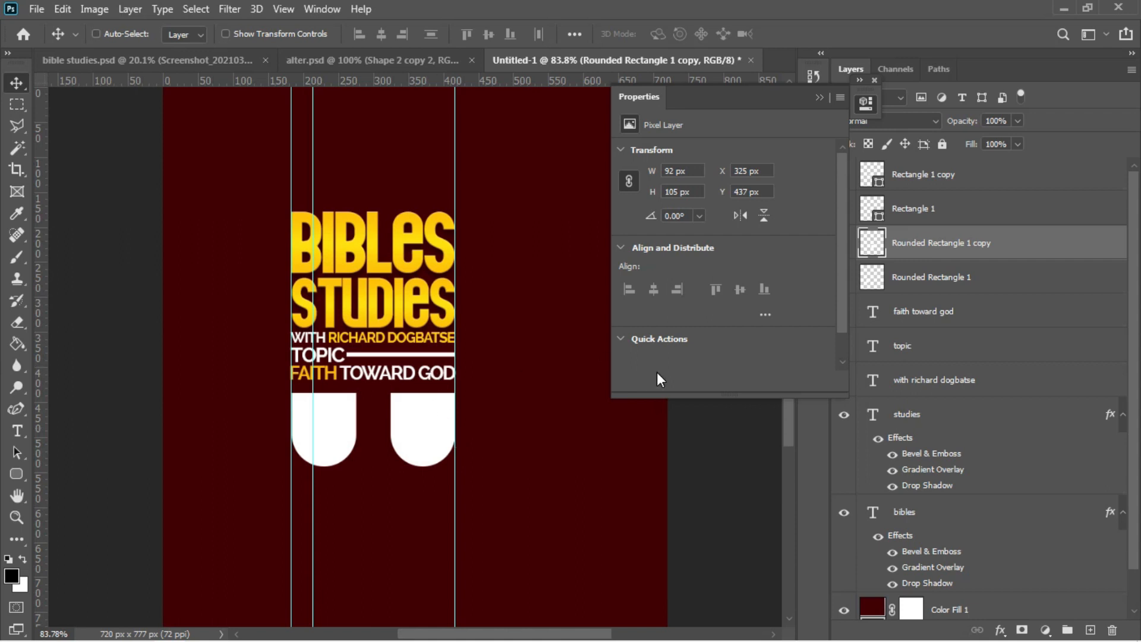
# Select both white shapes and scale them up together to about 121.7%, keeping their upper-left corner in place.
pyautogui.rightClick(344, 416)
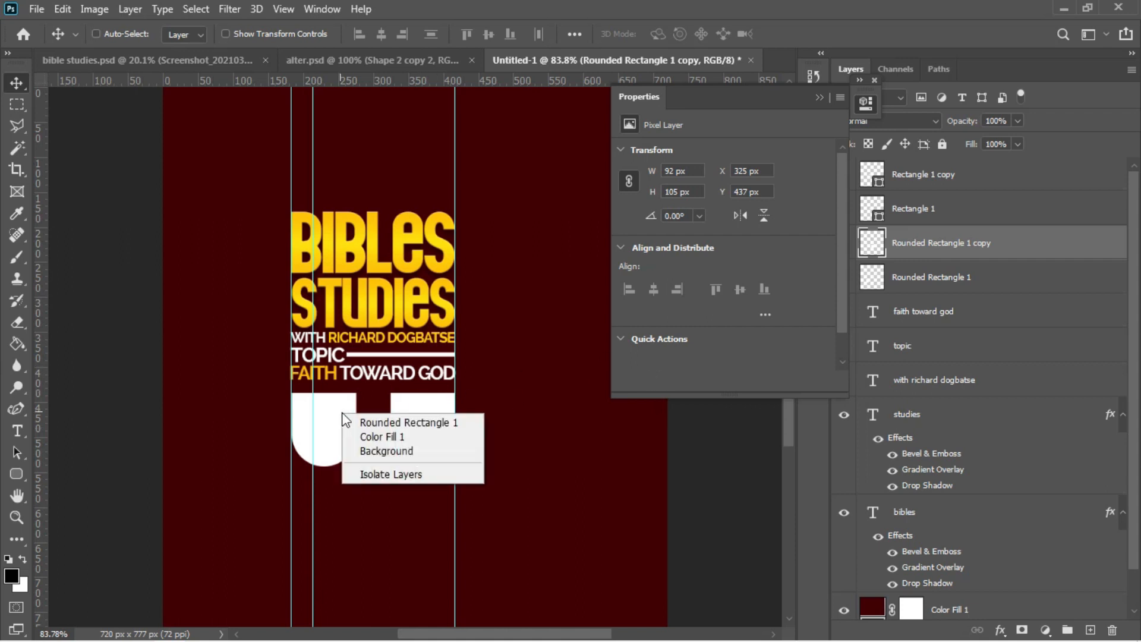
pyautogui.click(324, 398)
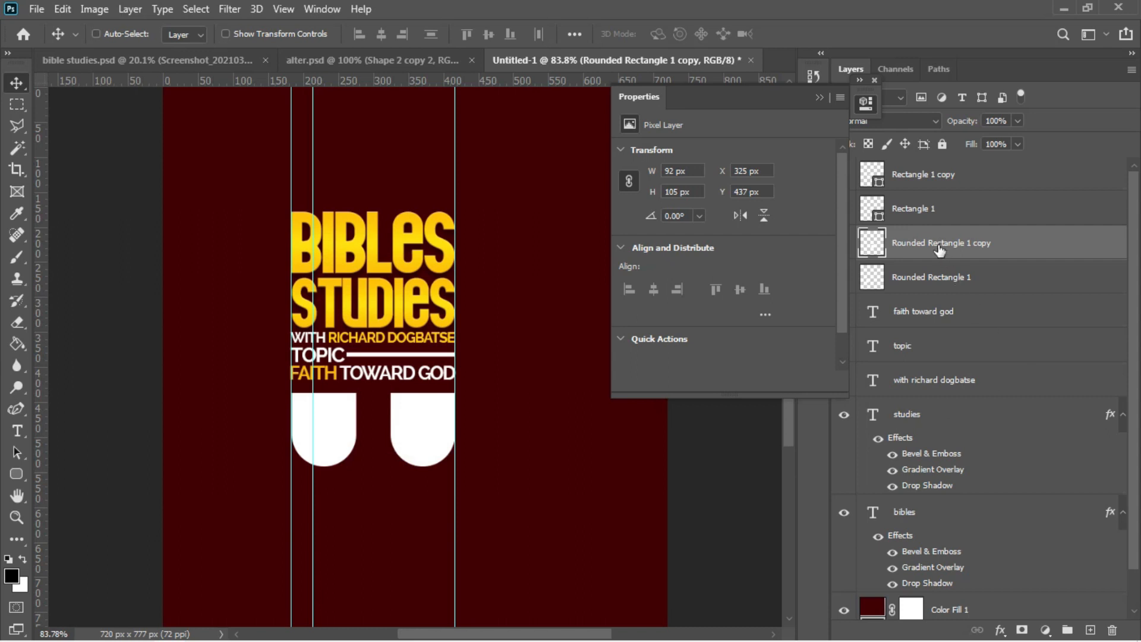
pyautogui.keyDown('shift'); pyautogui.click(925, 278); pyautogui.keyUp('shift')
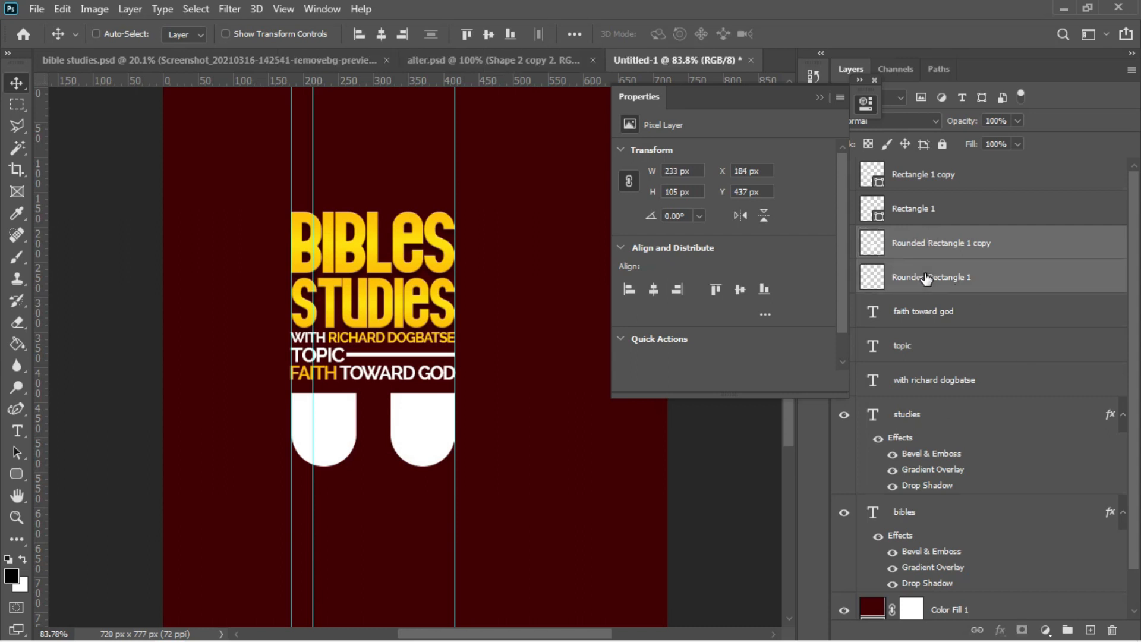
pyautogui.hotkey('ctrl', 't')
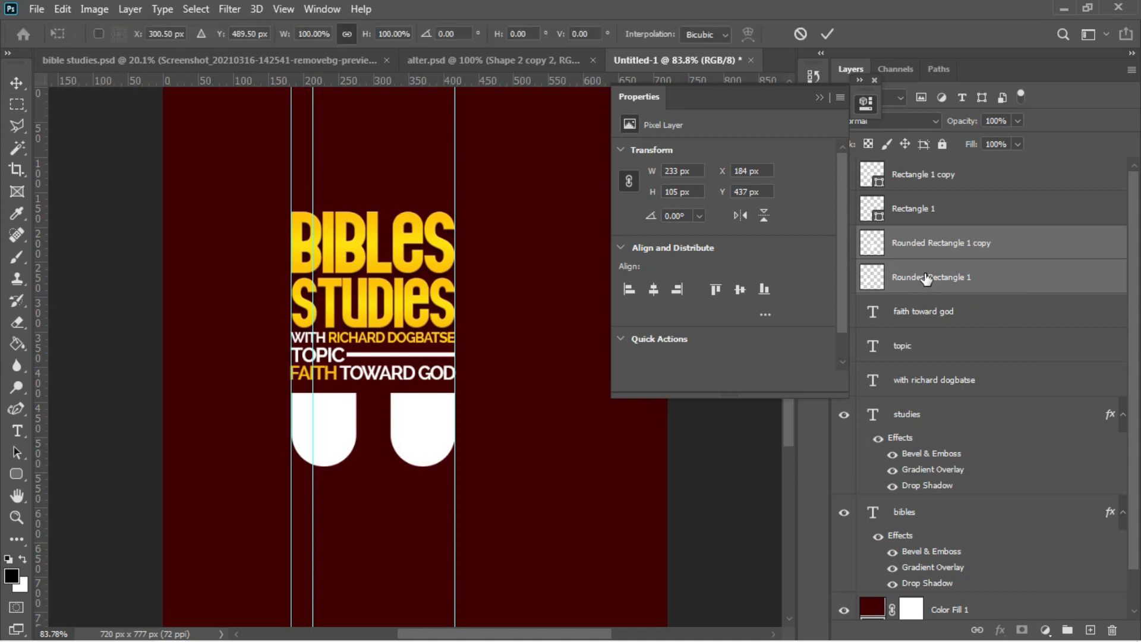
pyautogui.moveTo(455, 466); pyautogui.dragTo(491, 485)
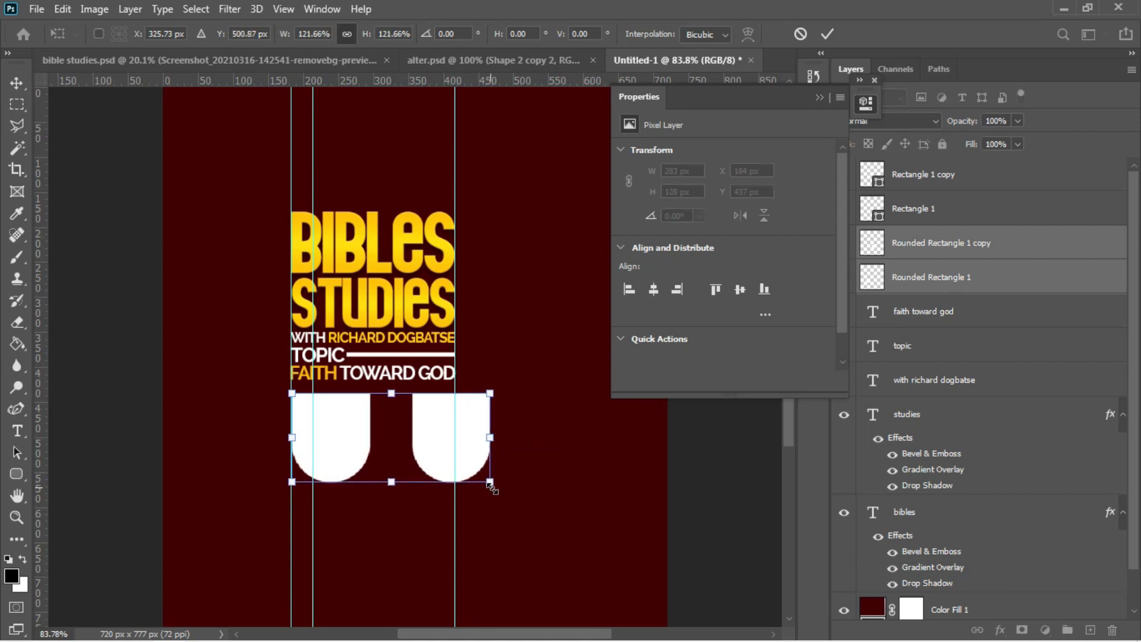
pyautogui.press('Return')
# Select the duplicated white shape and nudge it left until its right edge meets the rightmost guide.
pyautogui.rightClick(441, 430)
pyautogui.click(456, 437)
pyautogui.press('Left')
pyautogui.press('Left')
pyautogui.press('Left')
pyautogui.press('Left')
pyautogui.press('Left')
pyautogui.press('Left')
pyautogui.press('Left')
pyautogui.press('Left')
pyautogui.press('Left')
pyautogui.press('Left')
pyautogui.press('Left')
pyautogui.press('Left')
pyautogui.press('Left')
pyautogui.press('Left')
pyautogui.press('Left')
pyautogui.press('Left')
pyautogui.press('Left')
pyautogui.press('Left')
pyautogui.press('Left')
pyautogui.press('Left')
pyautogui.press('Left')
pyautogui.press('Left')
pyautogui.press('Left')
pyautogui.press('Left')
pyautogui.press('Left')
pyautogui.press('Left')
pyautogui.press('Left')
pyautogui.press('Left')
pyautogui.press('Left')
pyautogui.press('Left')
pyautogui.press('Left')
pyautogui.press('Left')
pyautogui.press('Left')
pyautogui.press('Left')
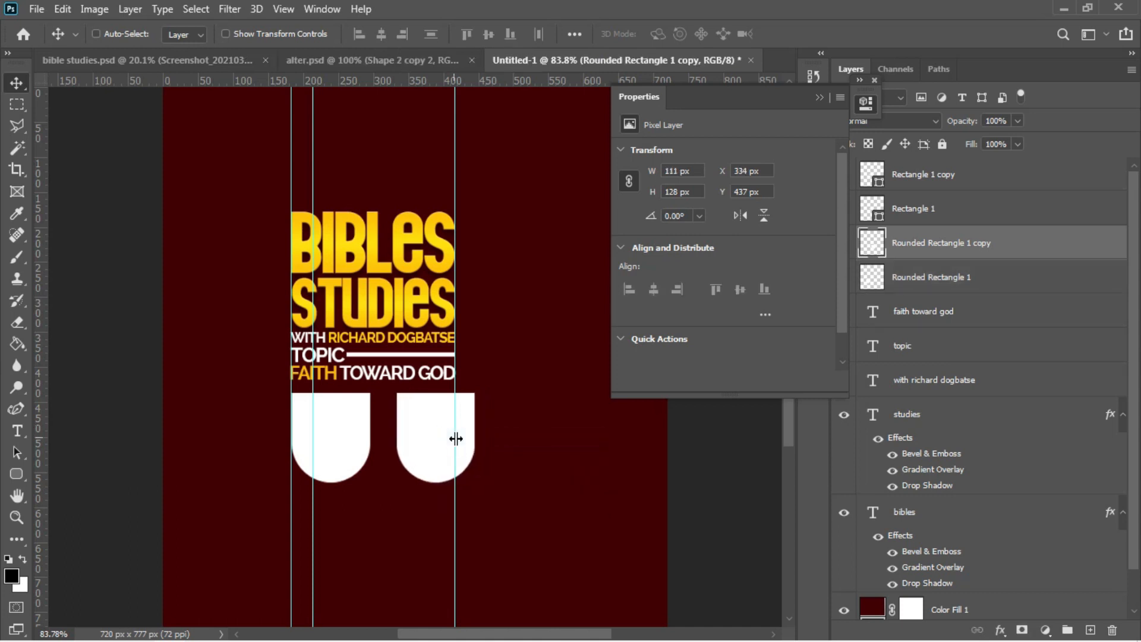
pyautogui.press('Left')
pyautogui.press('Left')
pyautogui.press('Left')
pyautogui.press('Left')
pyautogui.press('Left')
pyautogui.press('Left')
pyautogui.press('Left')
pyautogui.press('Left')
pyautogui.press('Left')
pyautogui.press('Left')
pyautogui.press('Left')
pyautogui.press('Left')
pyautogui.press('Left')
pyautogui.press('Left')
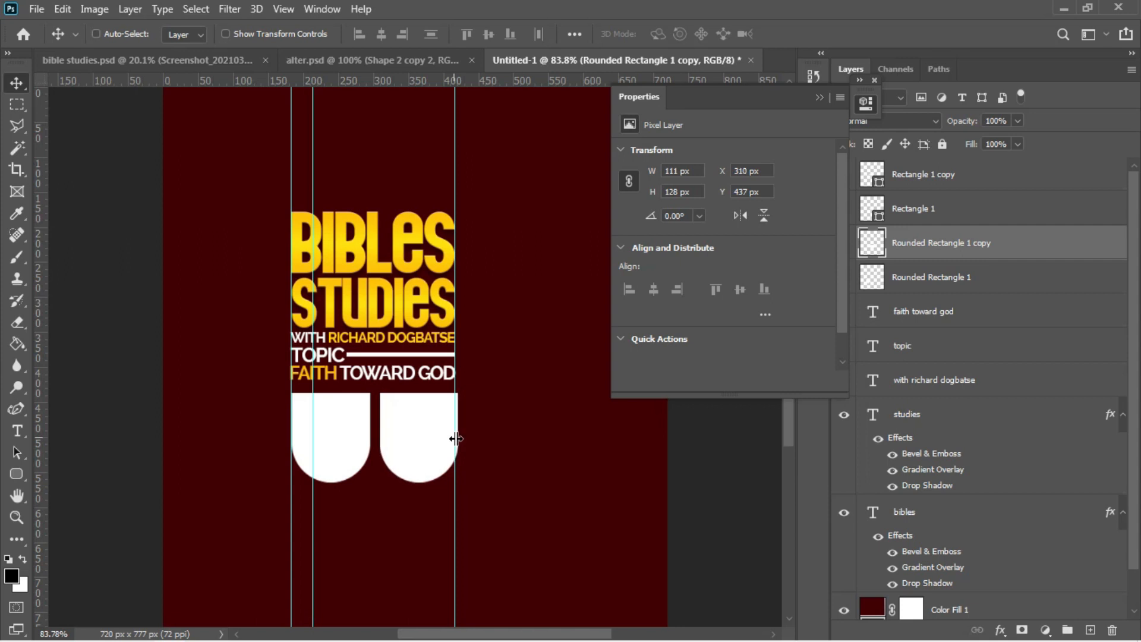
pyautogui.press('Left')
pyautogui.press('Left')
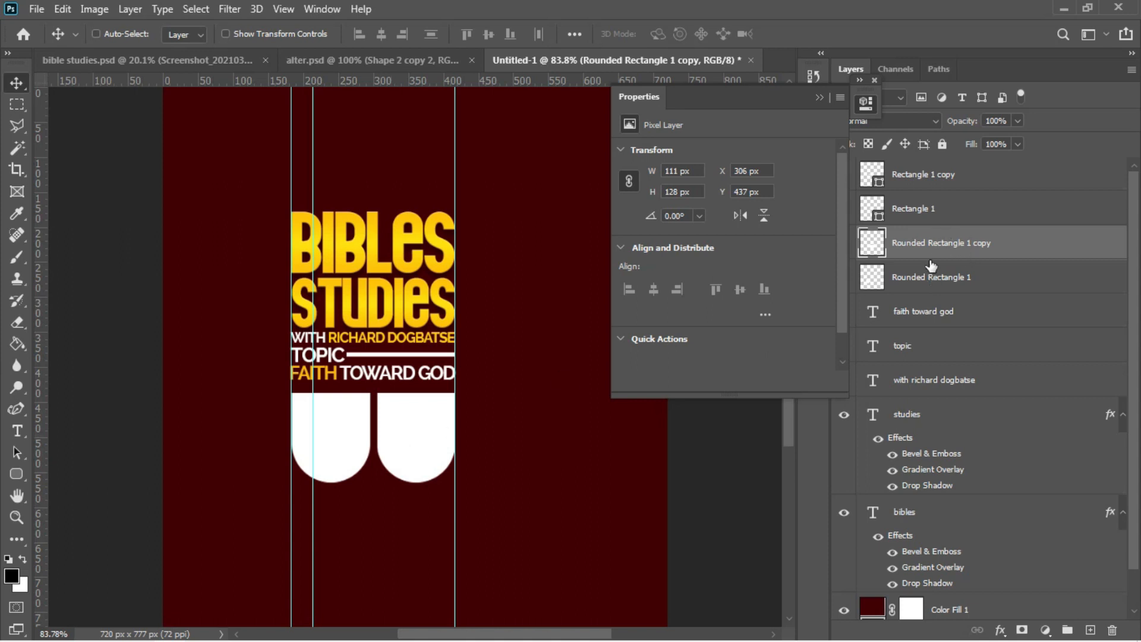
# Select both white rounded shapes and scale them down together to about 220 × 121 px, keeping their upper-left corner in place.
pyautogui.keyDown('shift'); pyautogui.click(917, 274); pyautogui.keyUp('shift')
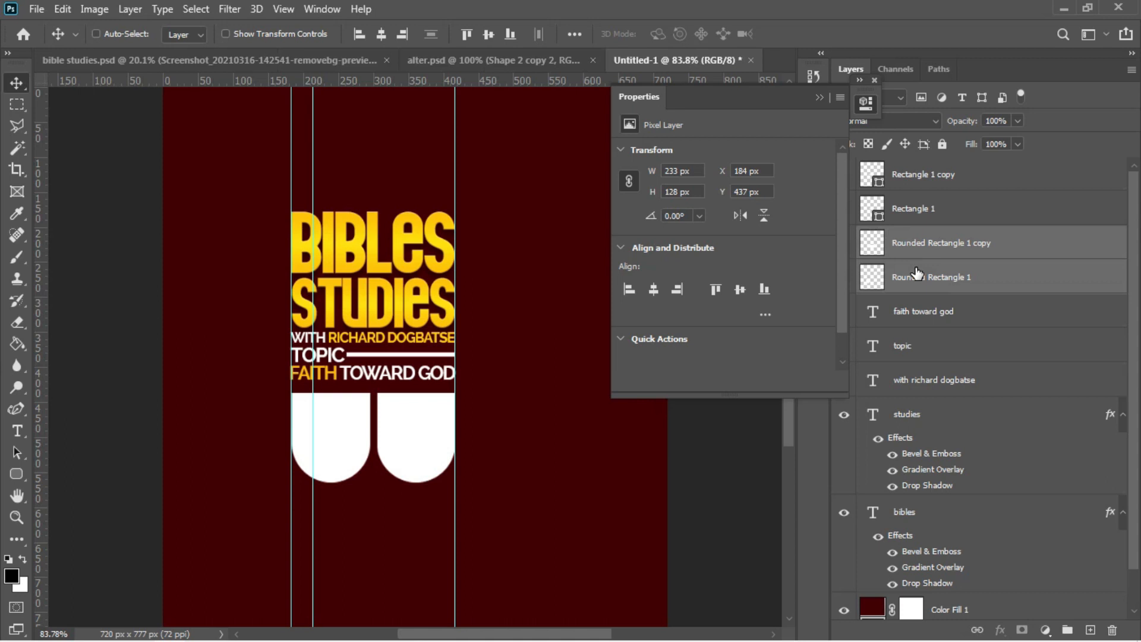
pyautogui.hotkey('ctrl', 't')
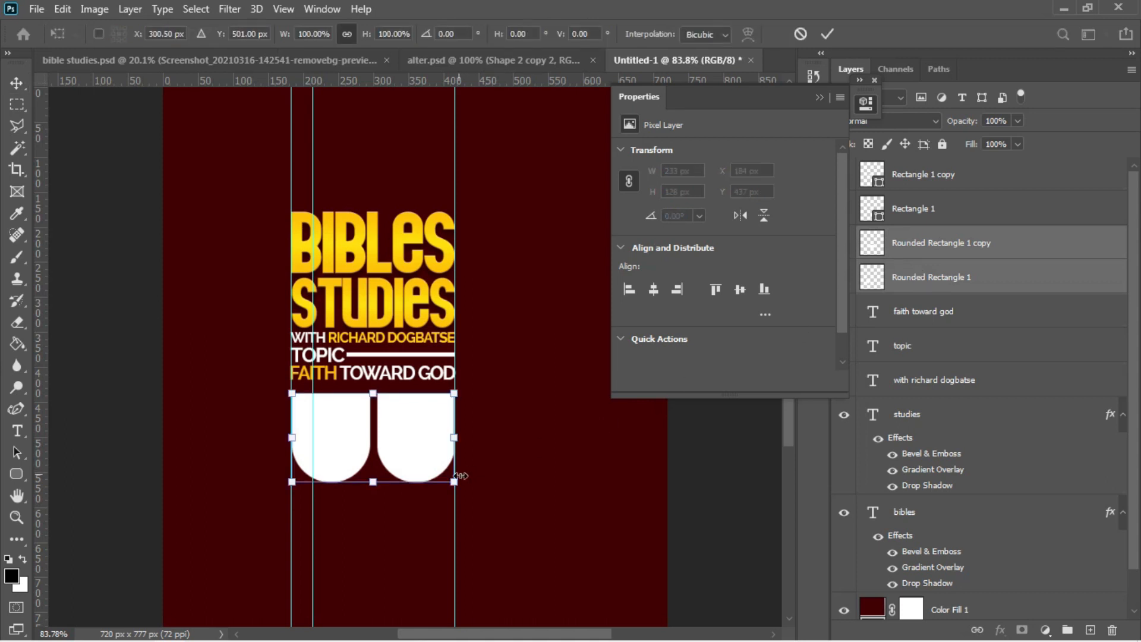
pyautogui.moveTo(455, 482); pyautogui.dragTo(445, 476)
pyautogui.press('Return')
# Select the duplicated white shape and nudge it right until its edge meets the rightmost guide.
pyautogui.rightClick(433, 462)
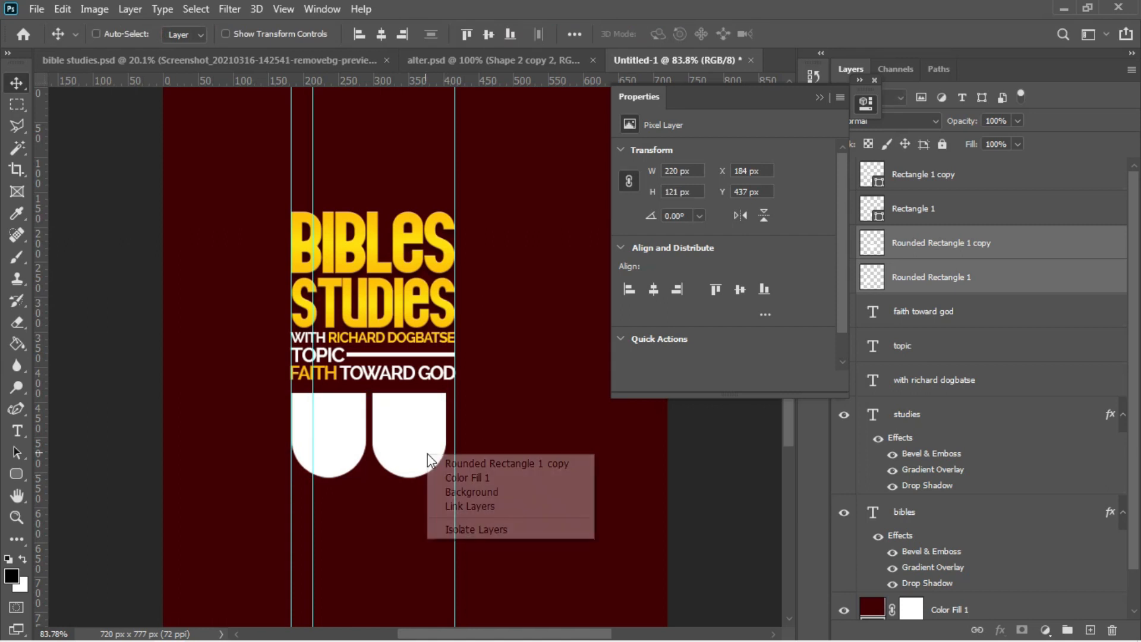
pyautogui.click(433, 462)
pyautogui.moveTo(434, 461); pyautogui.dragTo(437, 461)
pyautogui.press('Right')
pyautogui.press('Right')
pyautogui.press('Right')
pyautogui.press('Right')
pyautogui.press('Right')
pyautogui.press('Right')
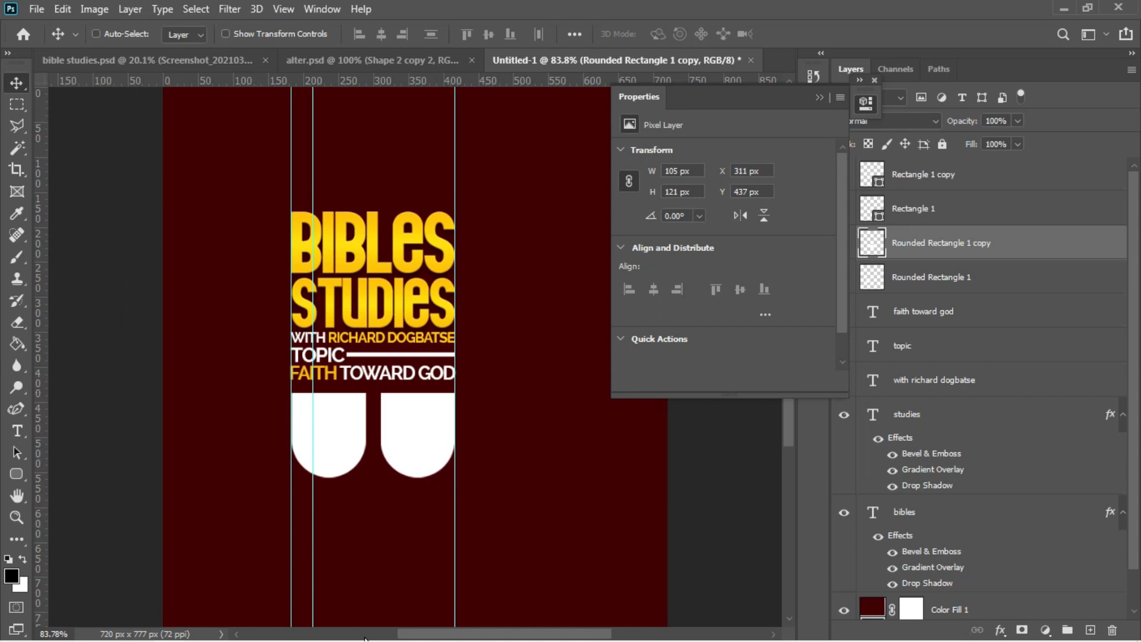
# Copy the date 20TH JUNE from the Notepad notes and paste it as a new text layer below the white shapes in Photoshop.
pyautogui.moveTo(355, 641)
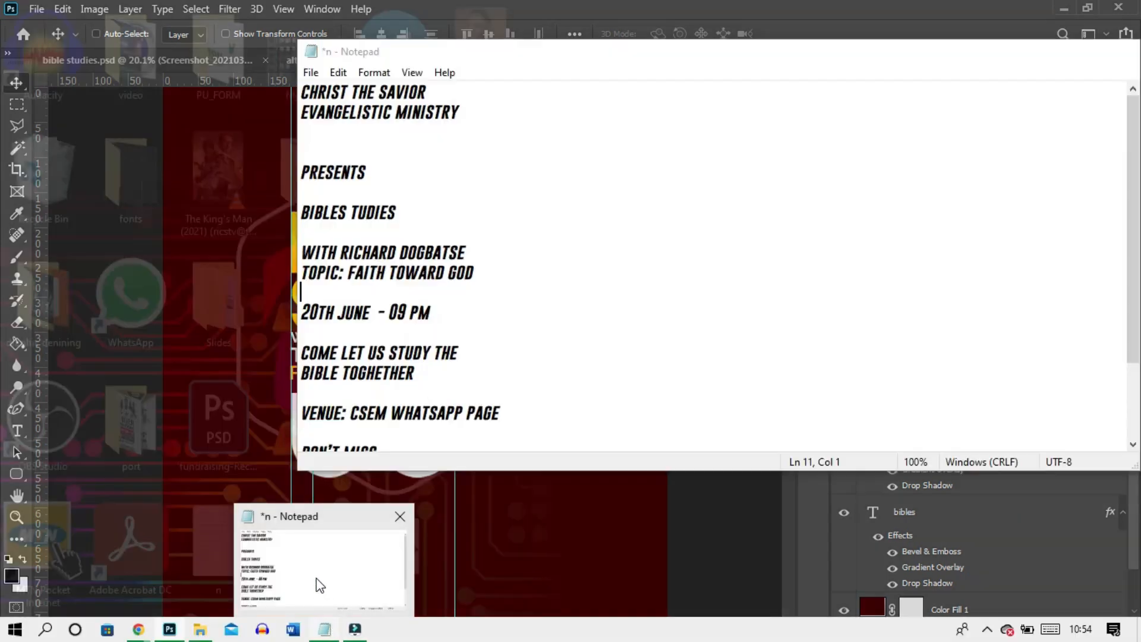
pyautogui.click(318, 580)
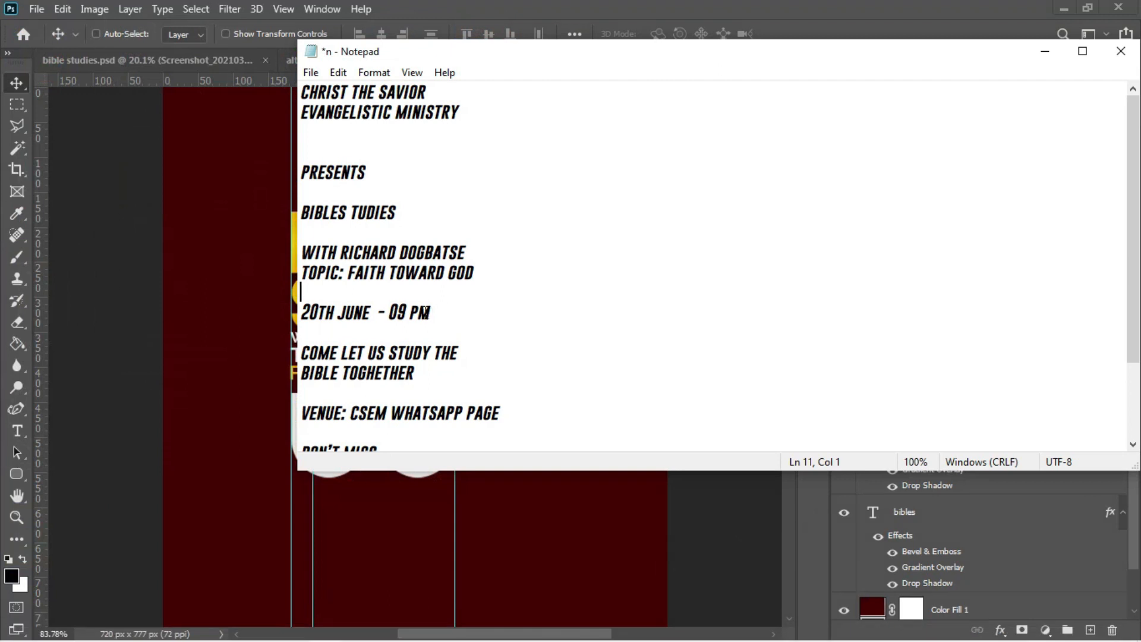
pyautogui.moveTo(373, 312); pyautogui.dragTo(296, 315)
pyautogui.hotkey('ctrl', 'c')
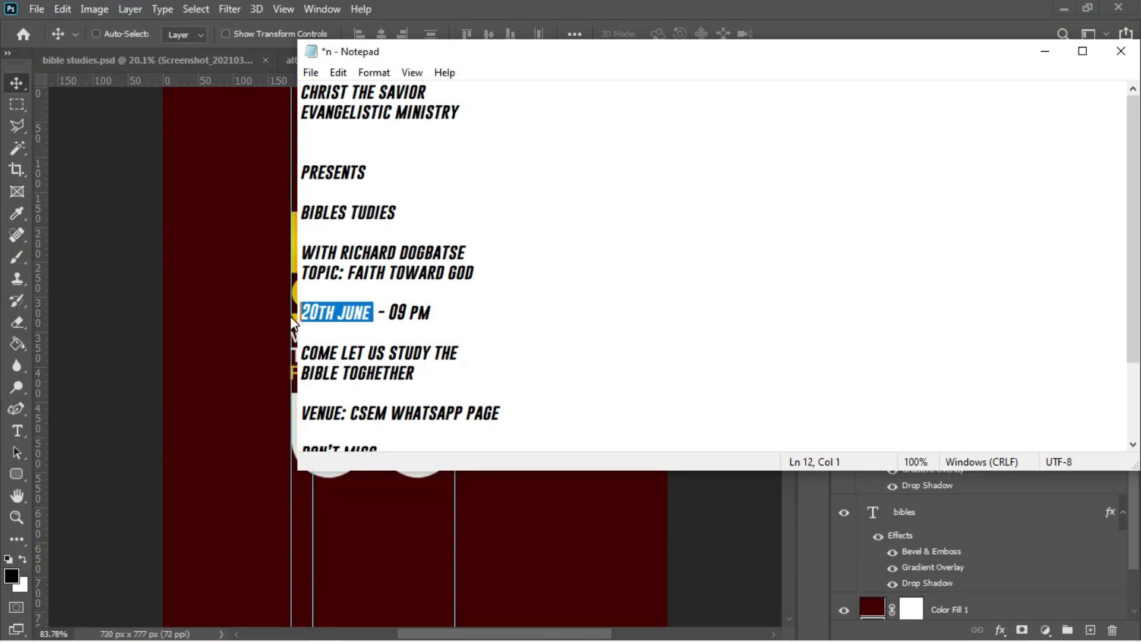
pyautogui.click(232, 314)
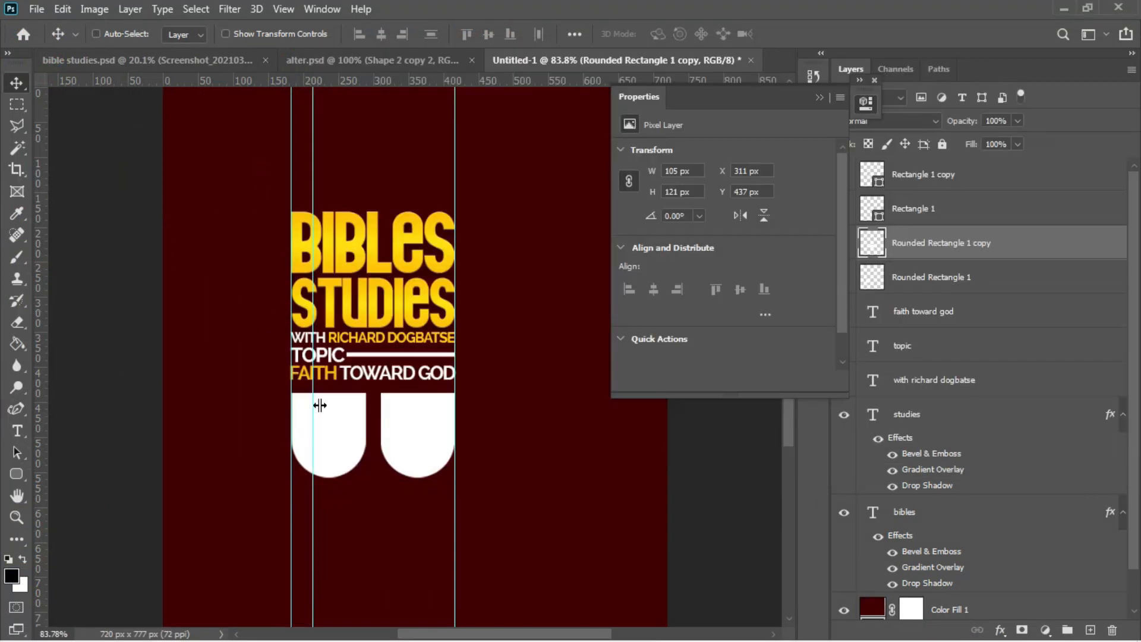
pyautogui.press('t')
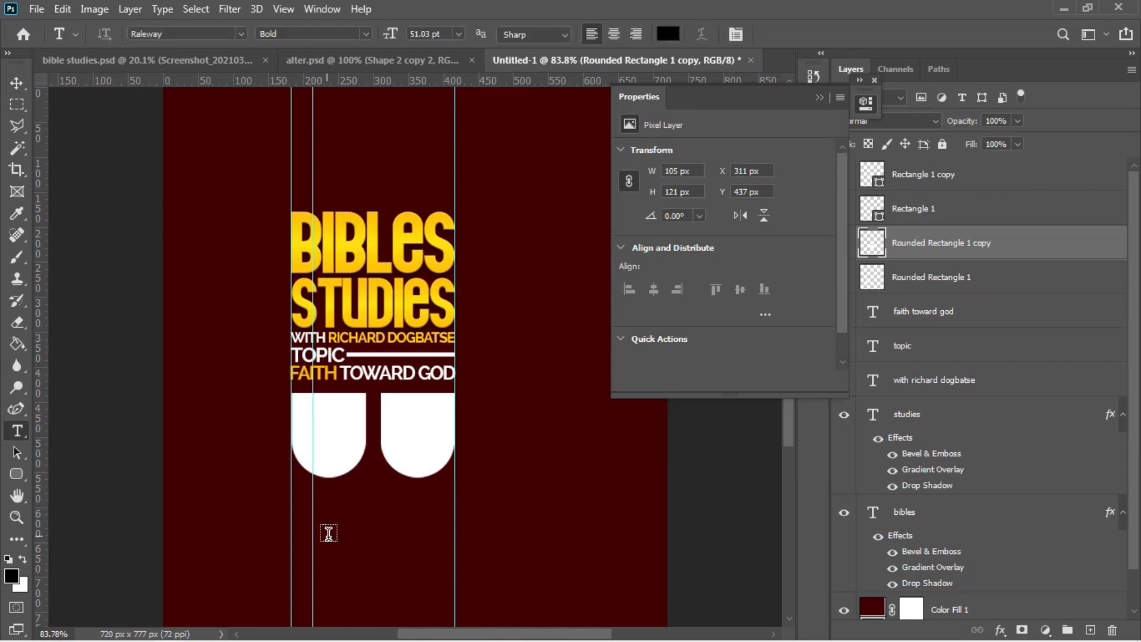
pyautogui.click(329, 534)
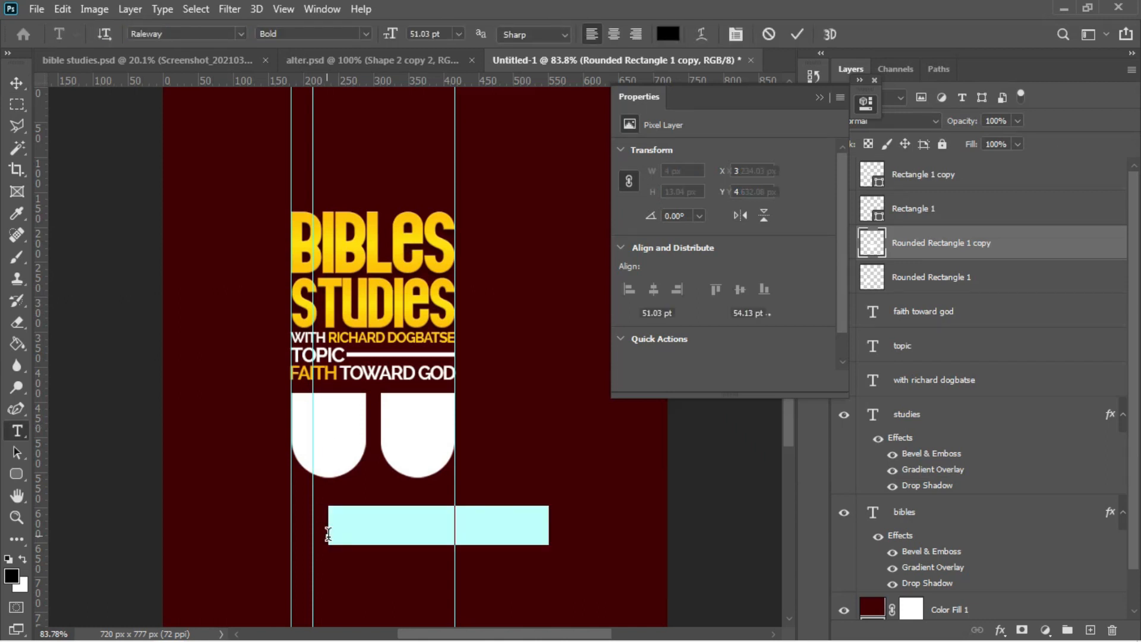
pyautogui.hotkey('ctrl', 'v')
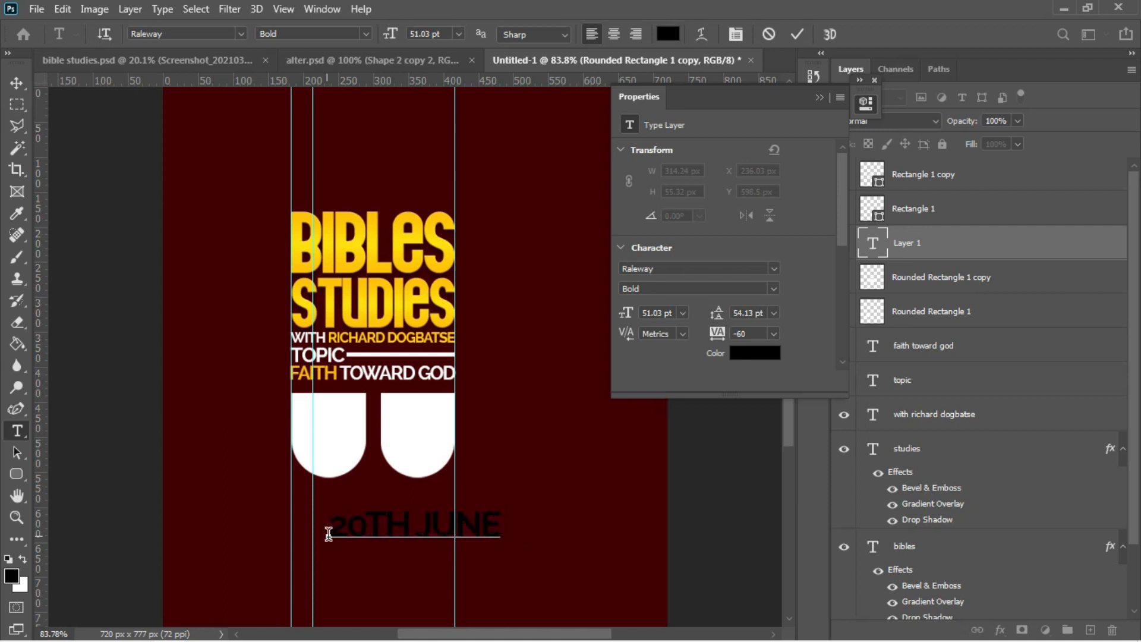
# Change the font of the whole 20TH JUNE text to Aurora BdCn BT.
pyautogui.press('ctrl')
pyautogui.hotkey('ctrl', 'a')
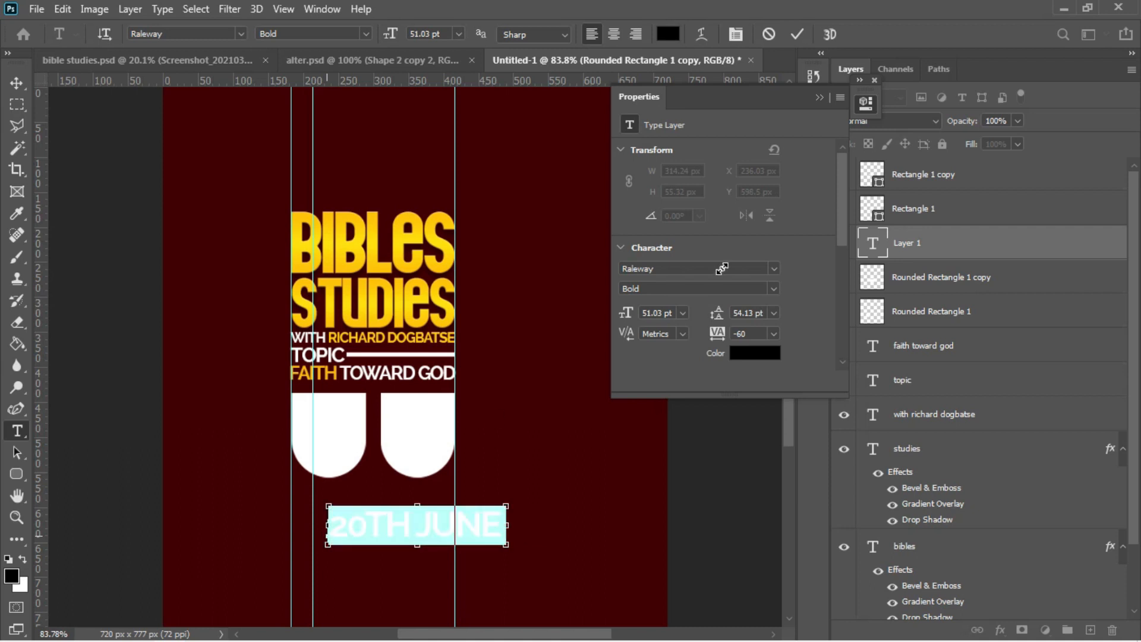
pyautogui.click(821, 97)
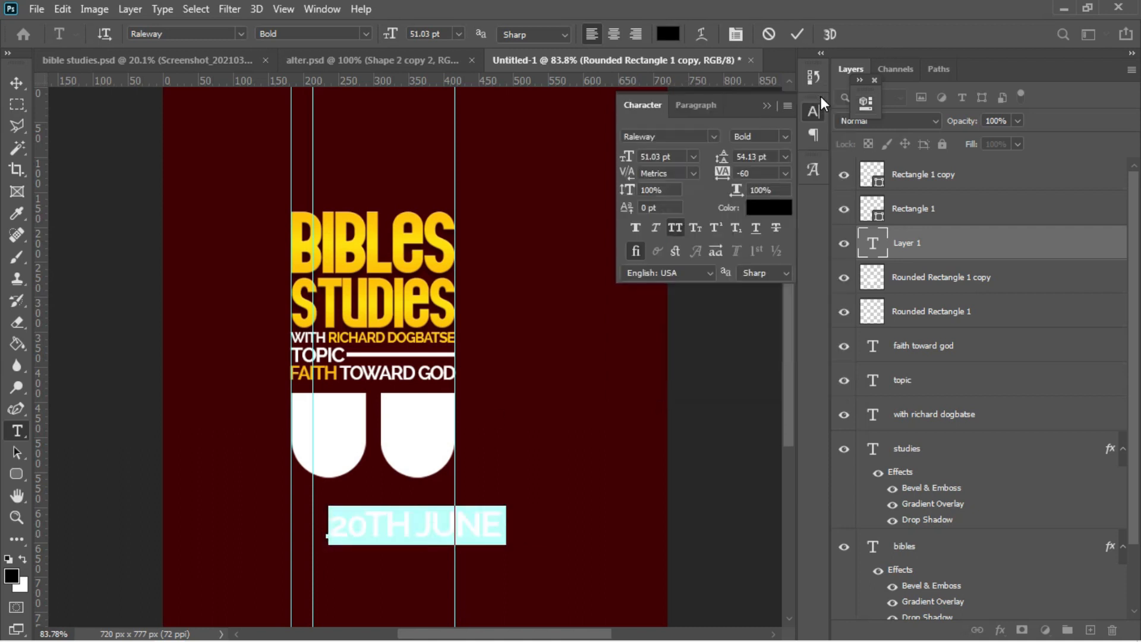
pyautogui.click(716, 135)
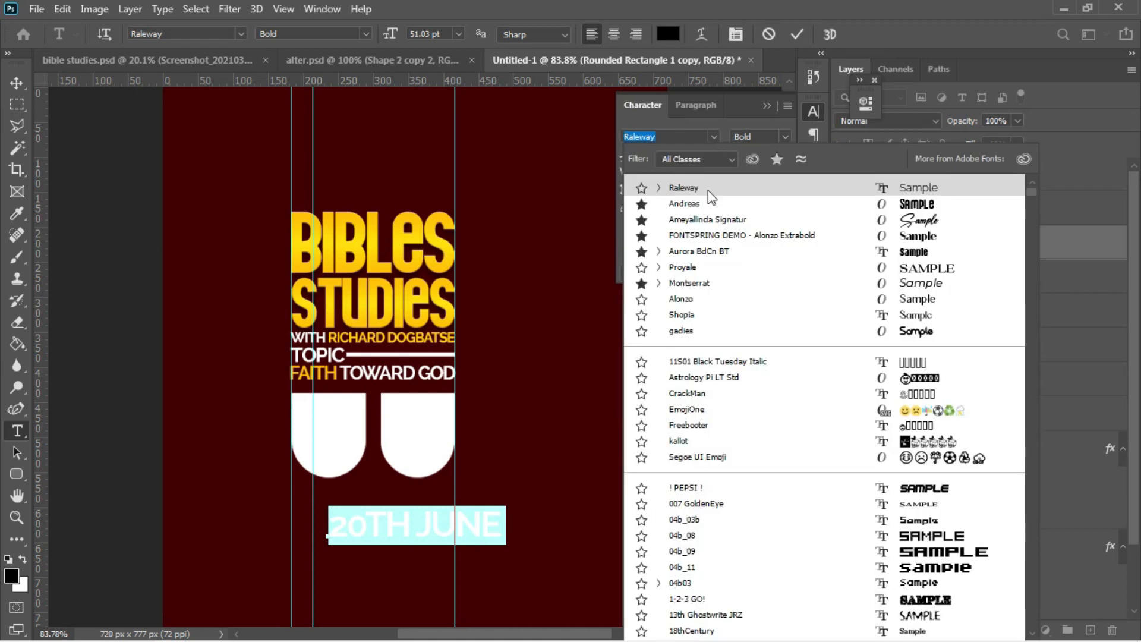
pyautogui.click(695, 252)
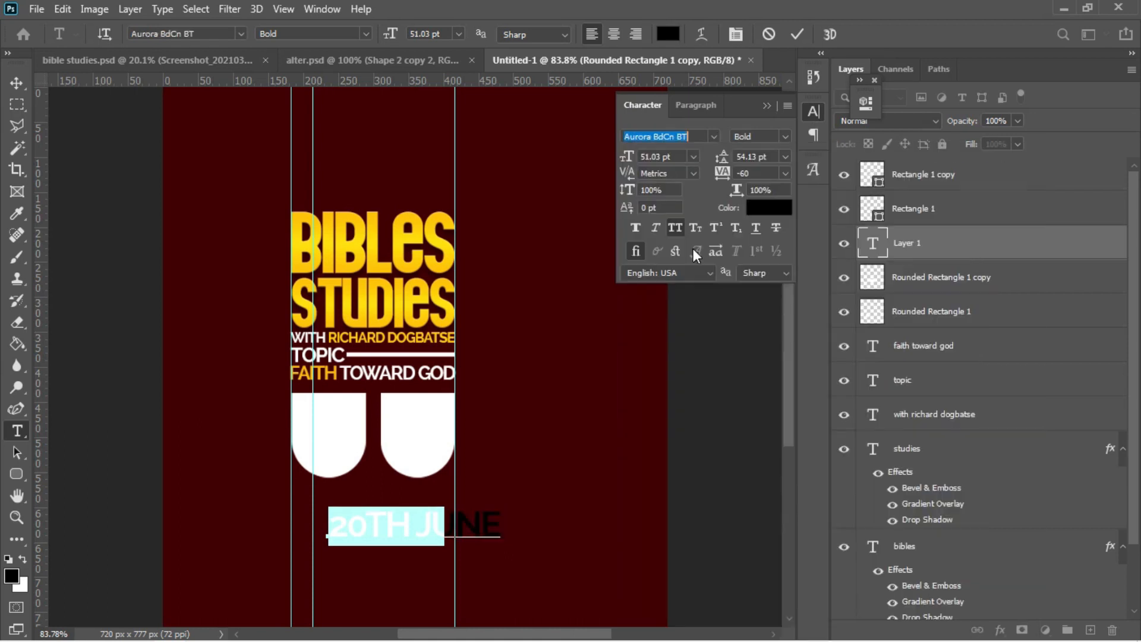
# Color the date text with the background's dark red (390208) and move it over the left white shape.
pyautogui.click(765, 206)
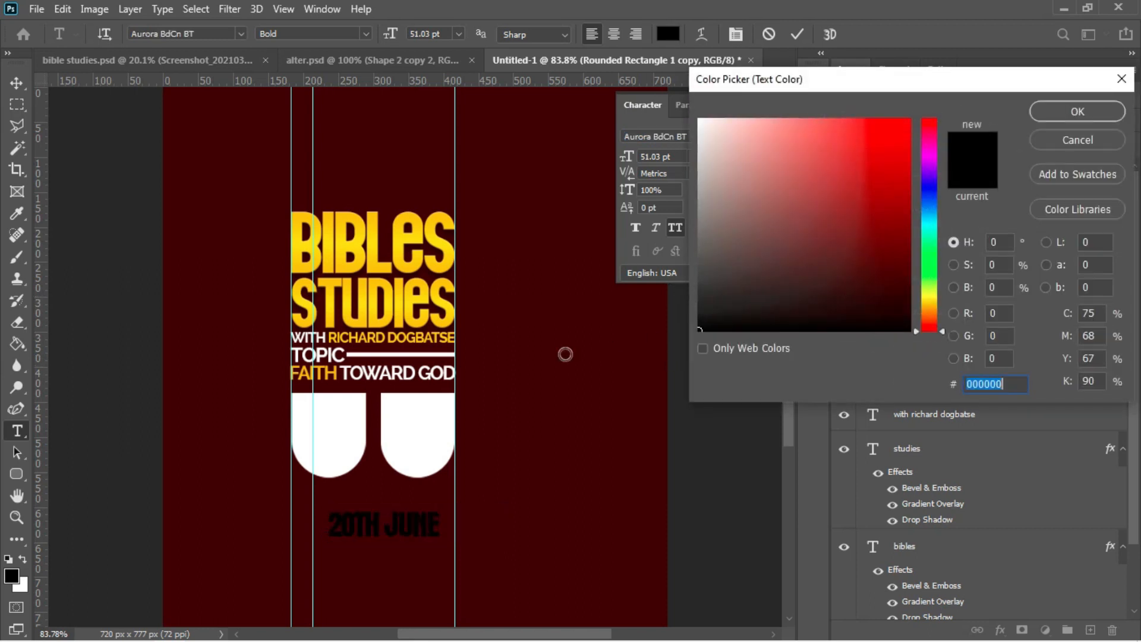
pyautogui.click(523, 414)
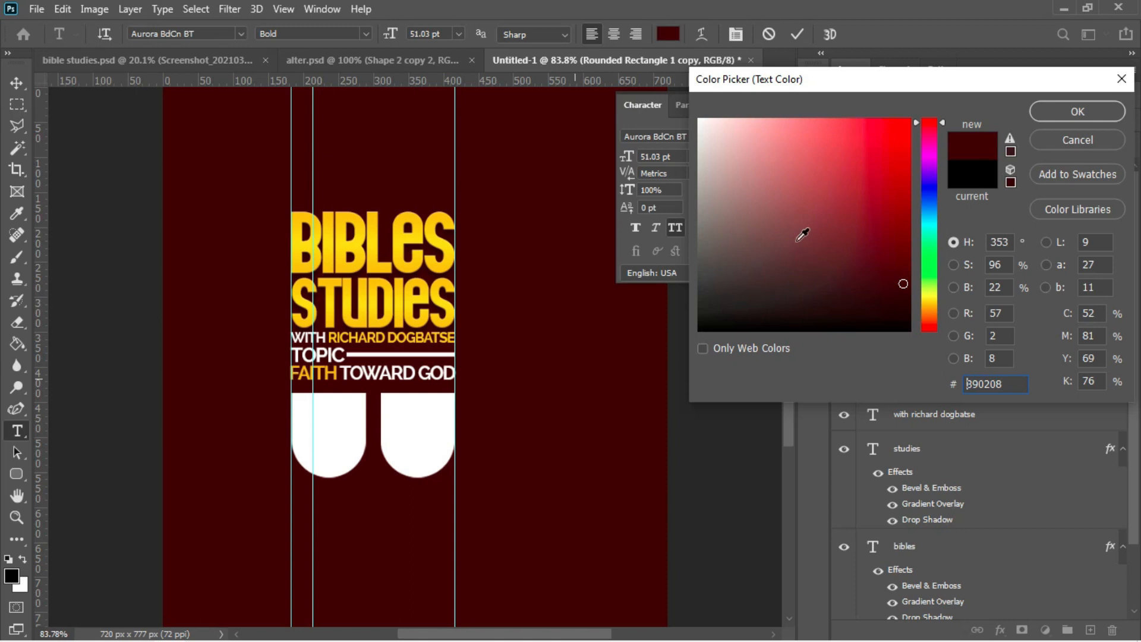
pyautogui.click(1079, 111)
pyautogui.moveTo(529, 394); pyautogui.dragTo(459, 305)
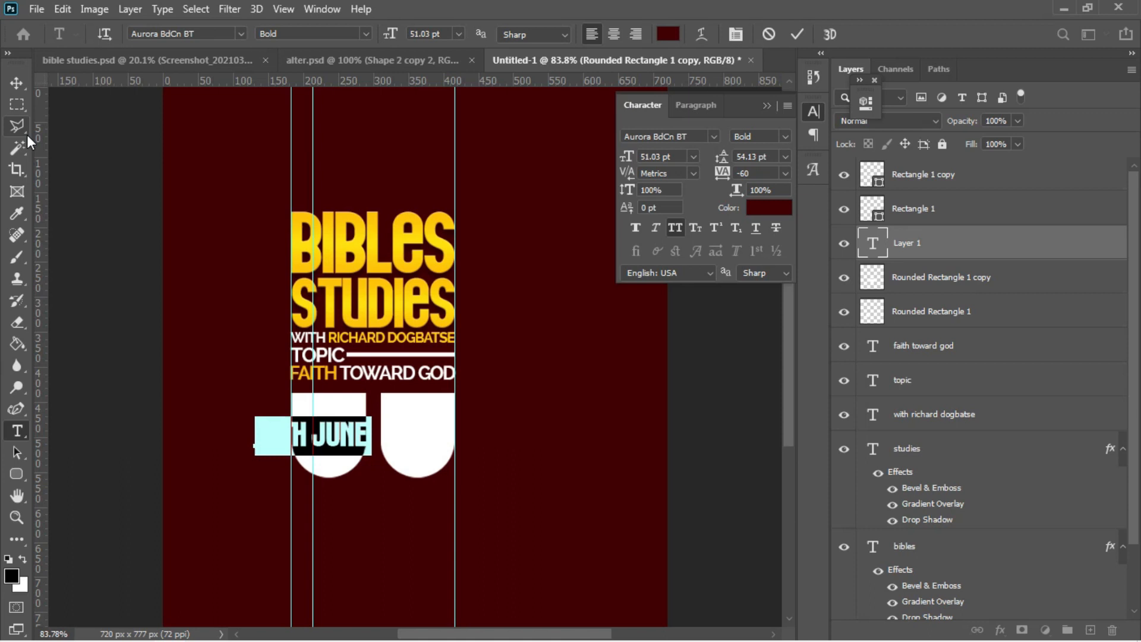
pyautogui.click(16, 83)
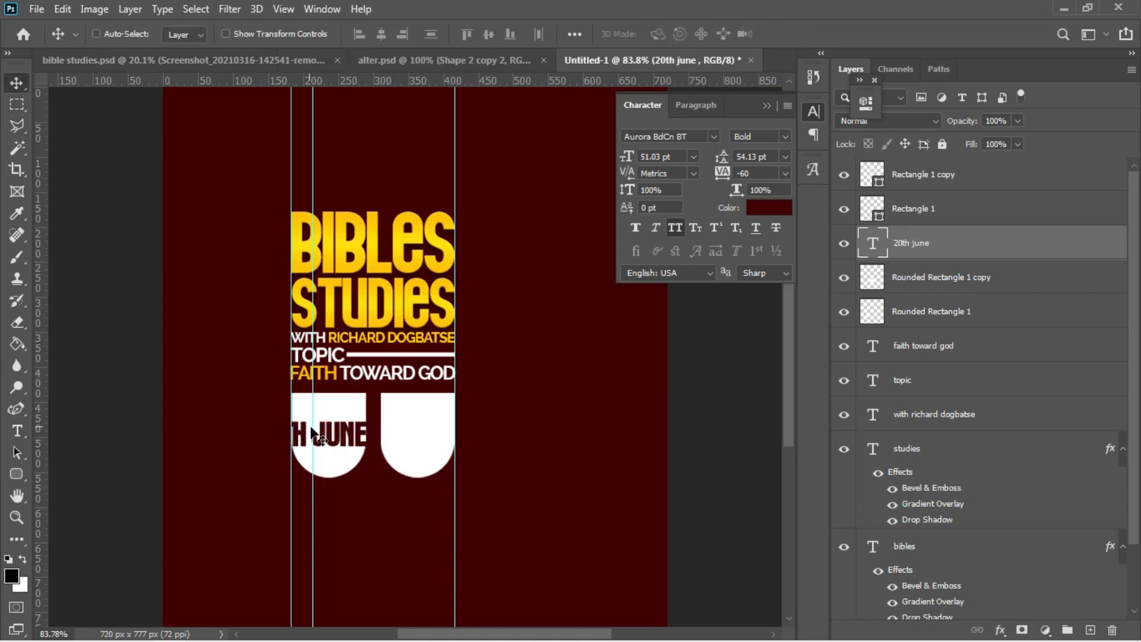
# Break the date into two lines, 20TH above JUNE, and move the text inside the left white shape.
pyautogui.press('t')
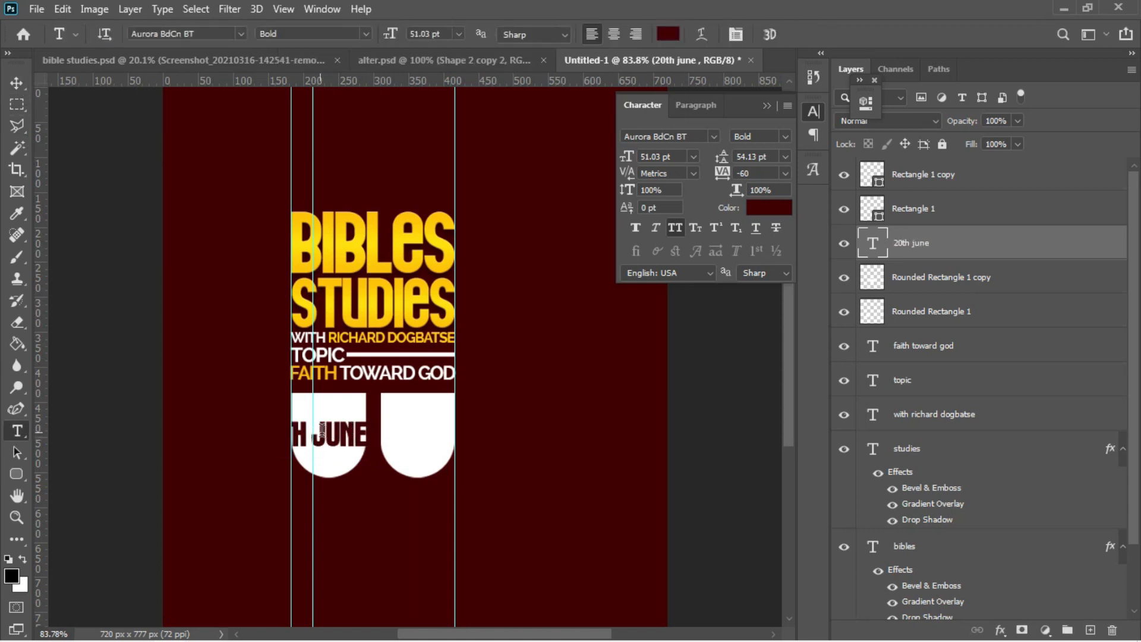
pyautogui.click(322, 427)
pyautogui.press('Return')
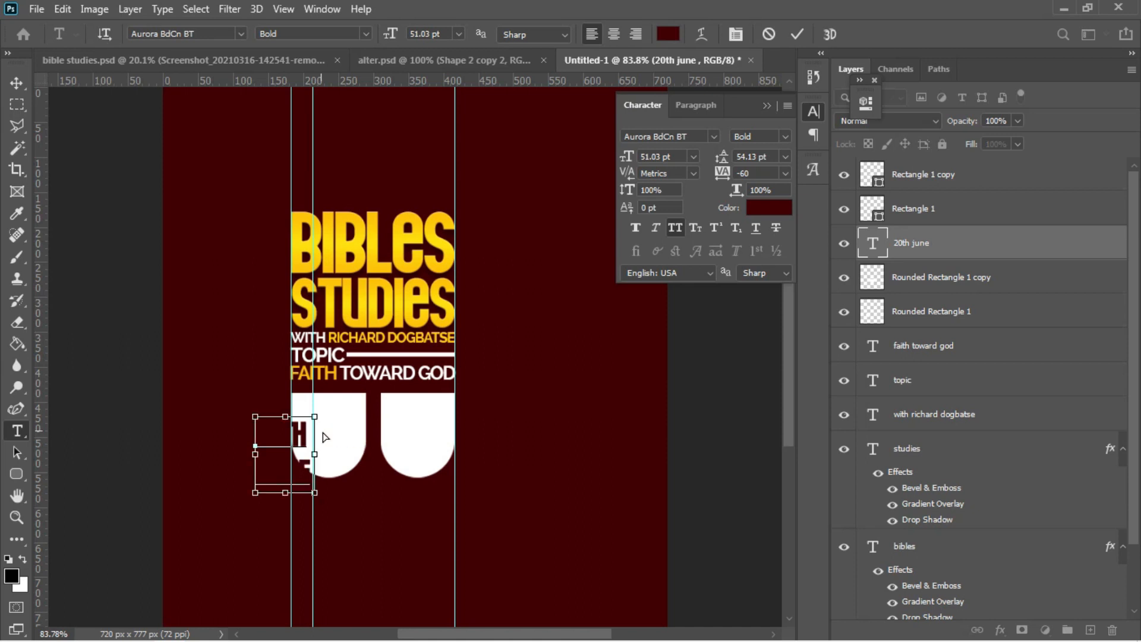
pyautogui.hotkey('ctrl', 'a')
pyautogui.moveTo(366, 431); pyautogui.dragTo(384, 427)
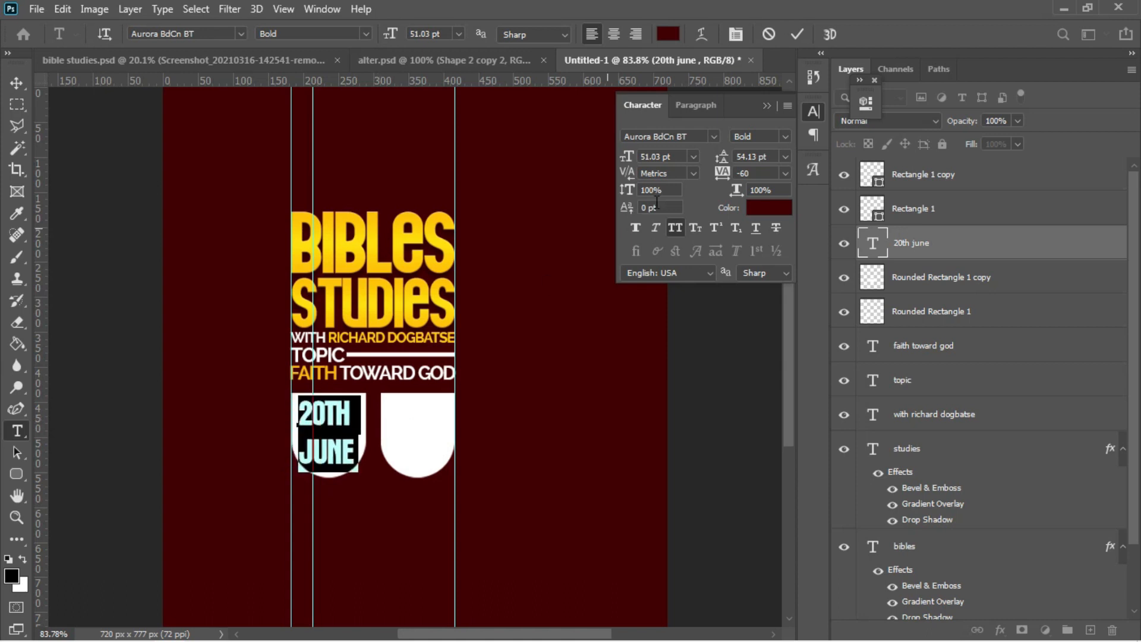
# Tighten the leading of the two-line date text to 39.13 pt and commit the text edit.
pyautogui.moveTo(723, 161); pyautogui.dragTo(711, 163)
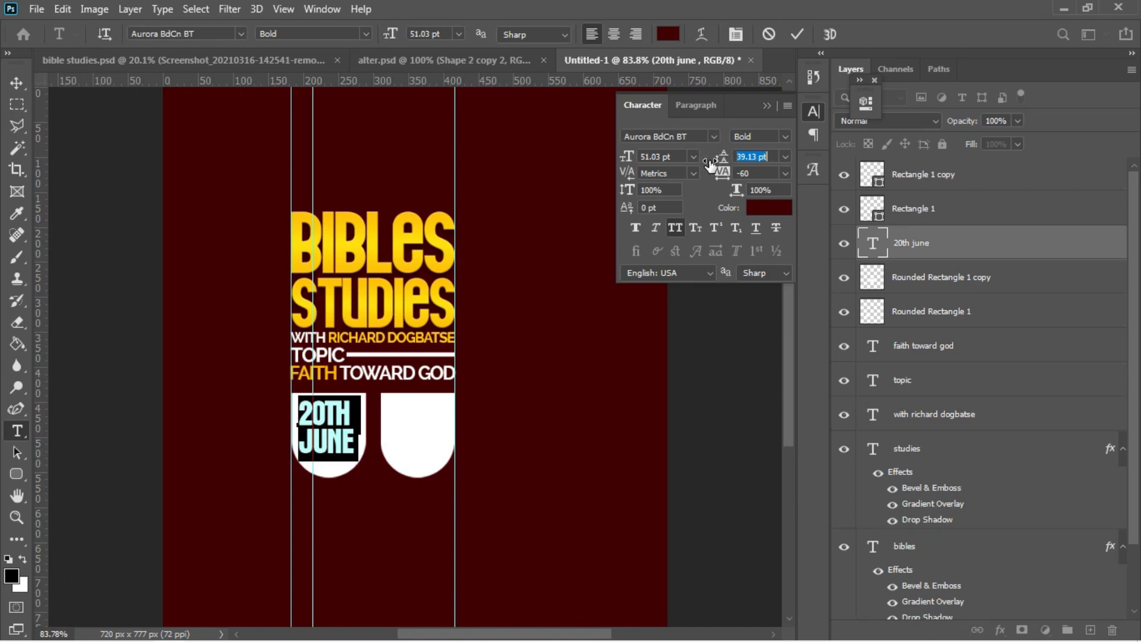
pyautogui.click(796, 36)
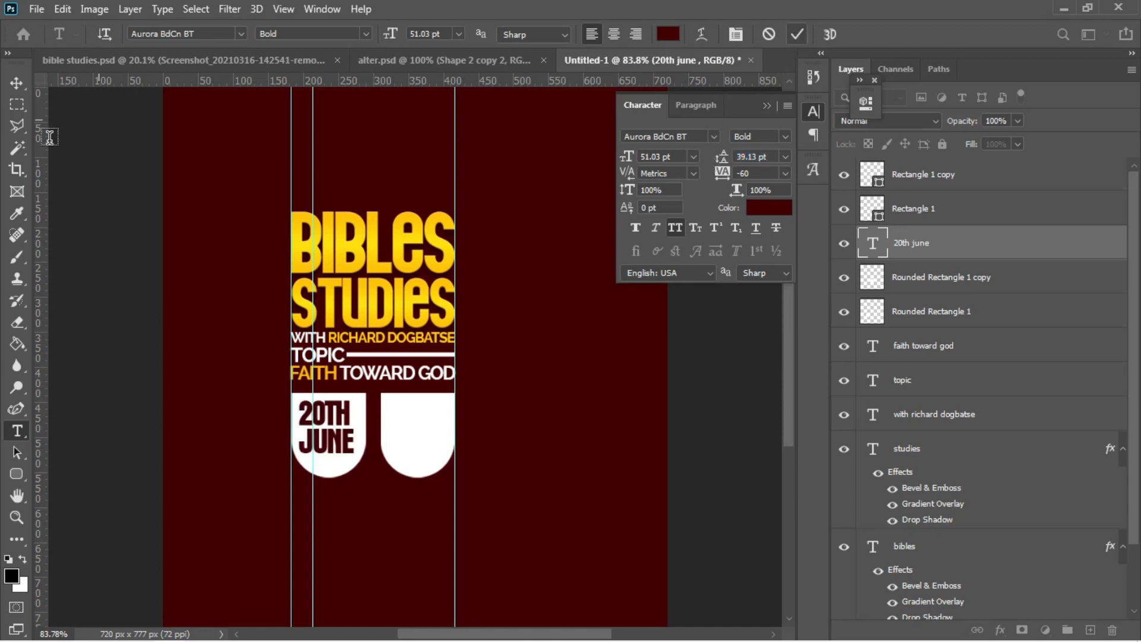
pyautogui.click(17, 82)
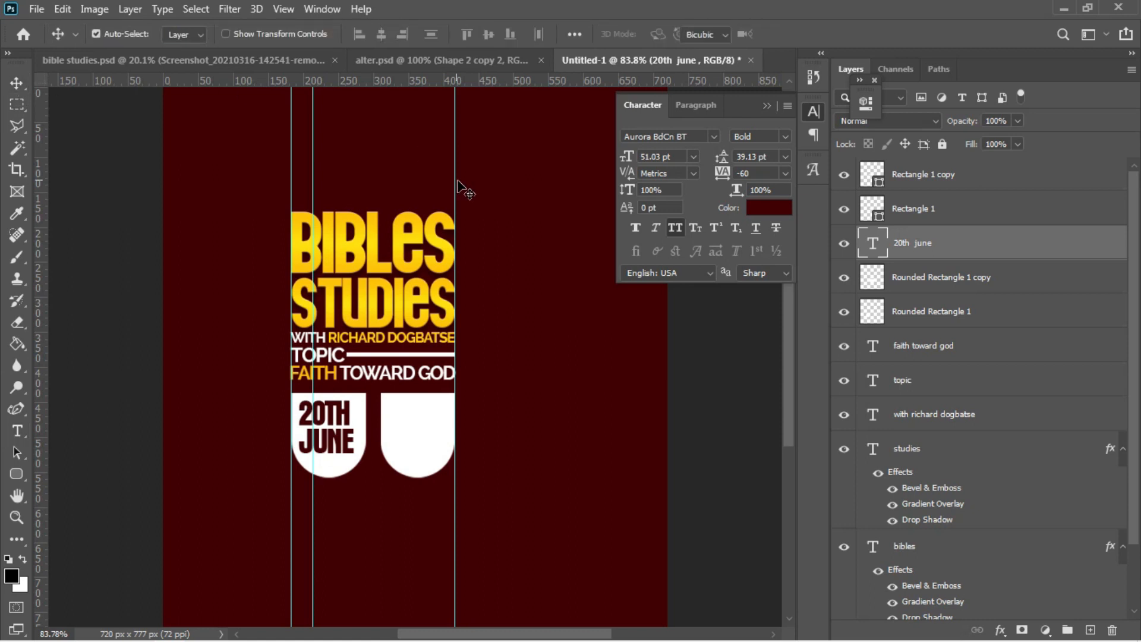
# Scale the 20TH JUNE text down proportionally to about 83.56%.
pyautogui.hotkey('ctrl', 't')
pyautogui.moveTo(359, 395); pyautogui.dragTo(347, 405)
pyautogui.press('Return')
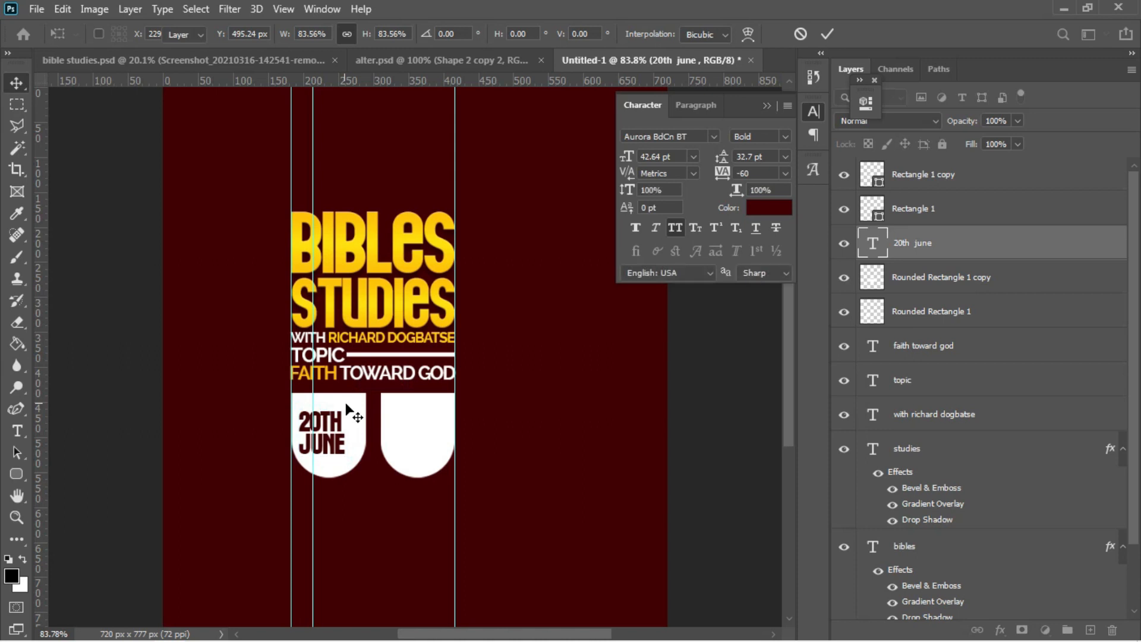
# Nudge the 20TH JUNE text right and slightly up until it sits centered in the left white shape.
pyautogui.press('Right')
pyautogui.press('Right')
pyautogui.press('Right')
pyautogui.press('Right')
pyautogui.press('Right')
pyautogui.press('Right')
pyautogui.press('Right')
pyautogui.press('Right')
pyautogui.press('Right')
pyautogui.press('Right')
pyautogui.press('Right')
pyautogui.press('Right')
pyautogui.press('Right')
pyautogui.press('Right')
pyautogui.press('Up')
pyautogui.press('Up')
pyautogui.press('Up')
pyautogui.press('Up')
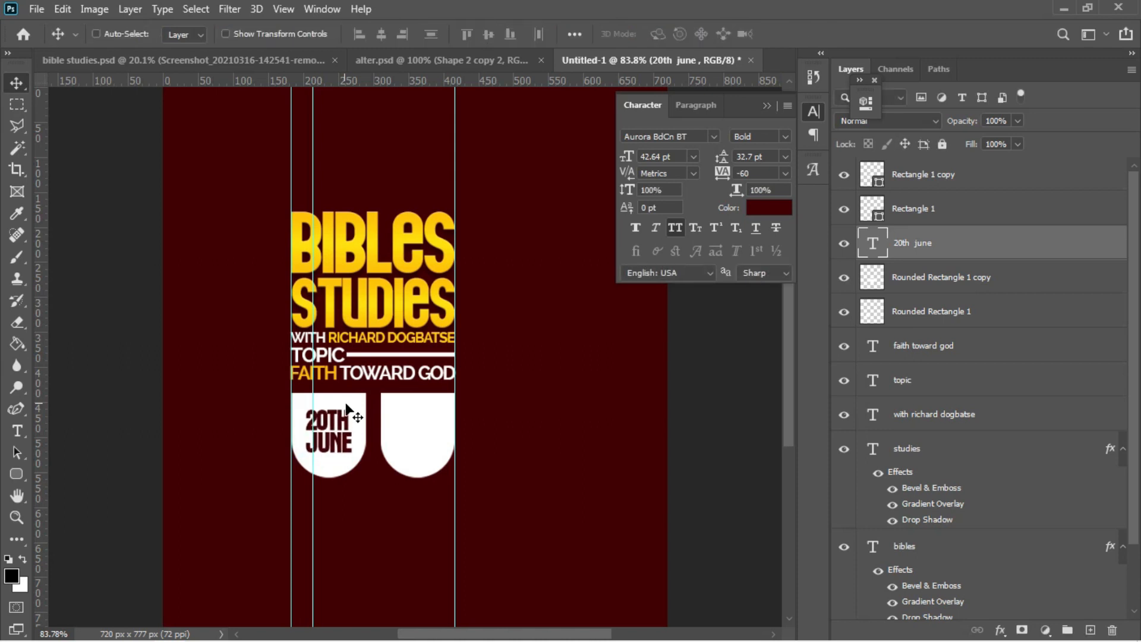
pyautogui.press('Left')
pyautogui.press('Left')
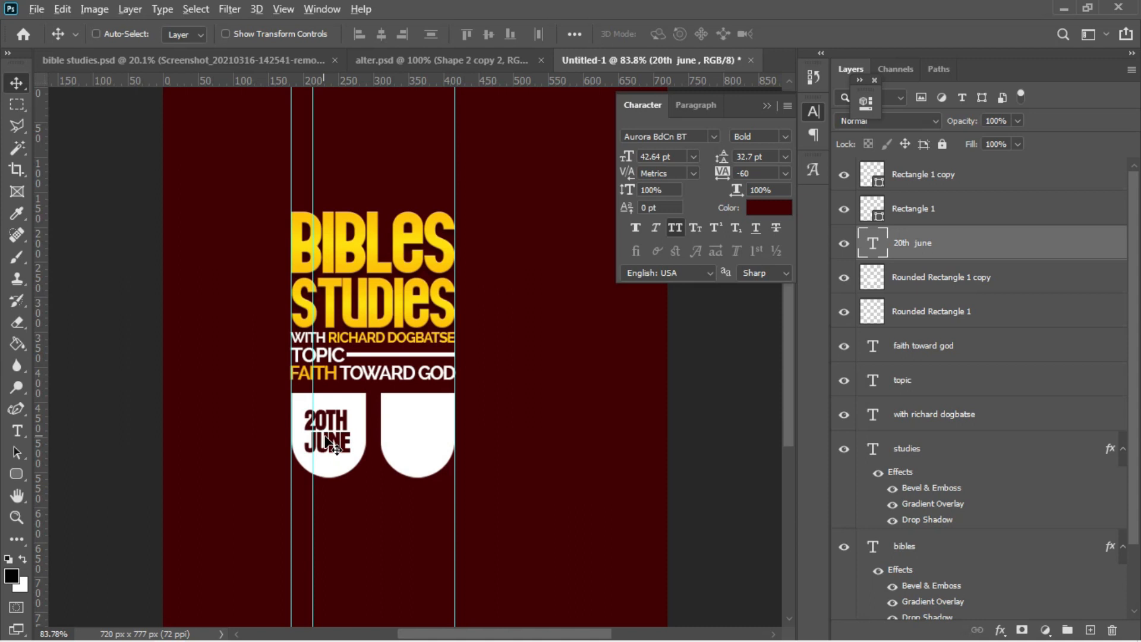
# Duplicate the date text onto the right white shape and replace its wording with 09 above PM.
pyautogui.moveTo(326, 439); pyautogui.dragTo(416, 431)
pyautogui.press('t')
pyautogui.click(416, 431)
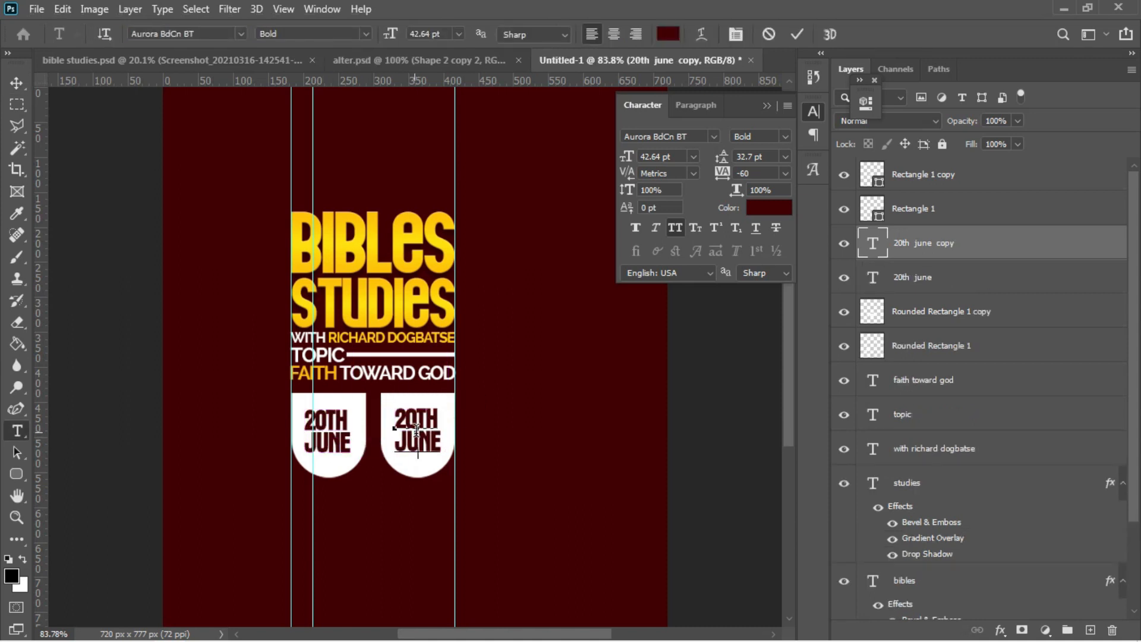
pyautogui.tripleClick(416, 431)
pyautogui.press('BackSpace')
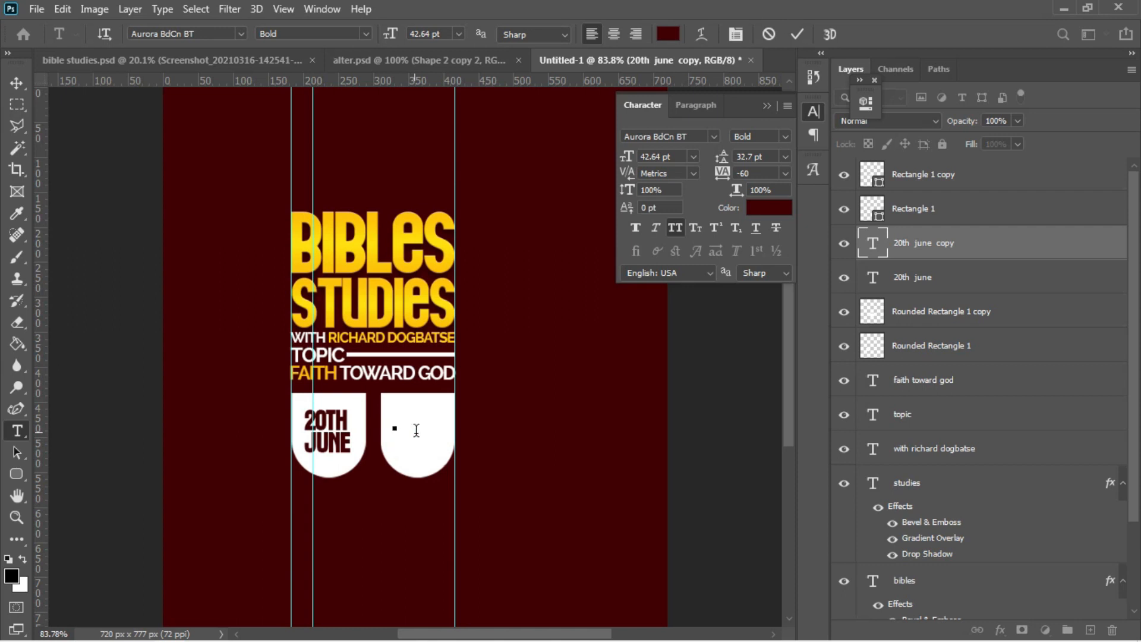
pyautogui.write('09')
pyautogui.press('Return')
pyautogui.write('PM')
pyautogui.click(16, 82)
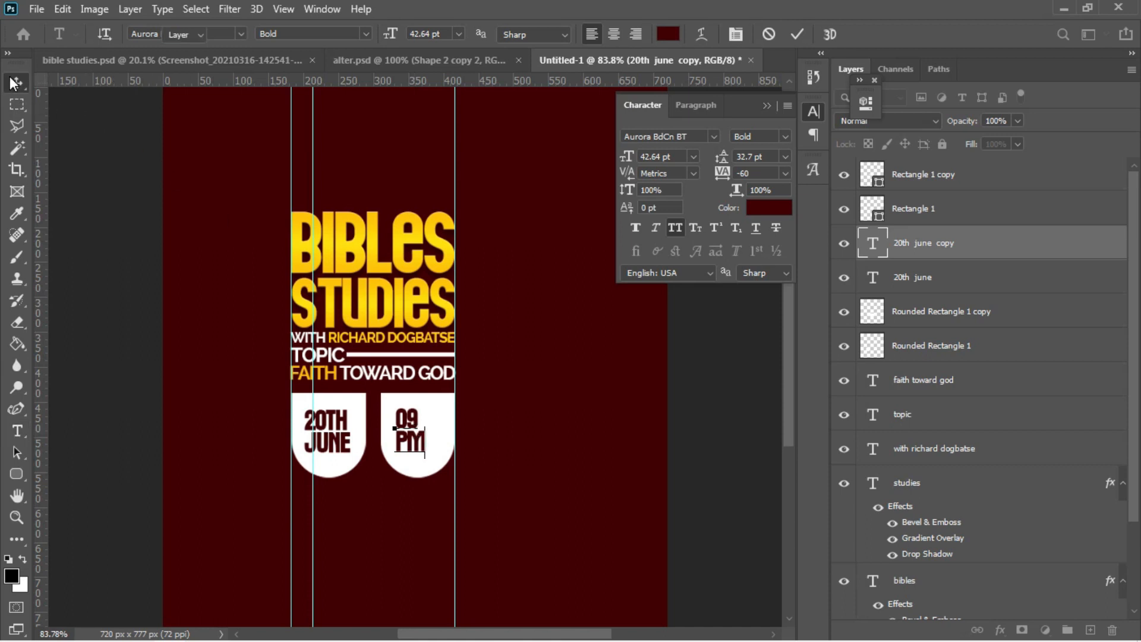
# Nudge the 09 PM text right until it sits centered in the right white shape.
pyautogui.press('Right')
pyautogui.press('Right')
pyautogui.press('Right')
pyautogui.press('Right')
pyautogui.press('Right')
pyautogui.press('Right')
pyautogui.press('Right')
pyautogui.press('Right')
pyautogui.press('Right')
pyautogui.press('Right')
pyautogui.press('Right')
pyautogui.press('Right')
pyautogui.press('Right')
pyautogui.press('Right')
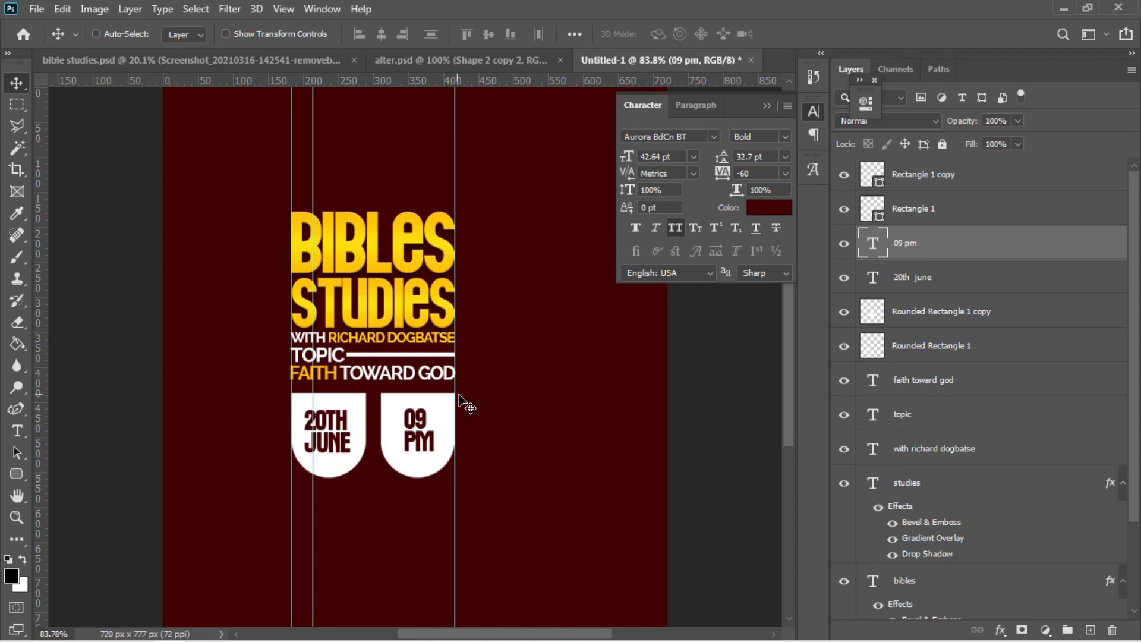
# Insert a space before 09 so that it is centered above PM, and commit the text edit.
pyautogui.press('t')
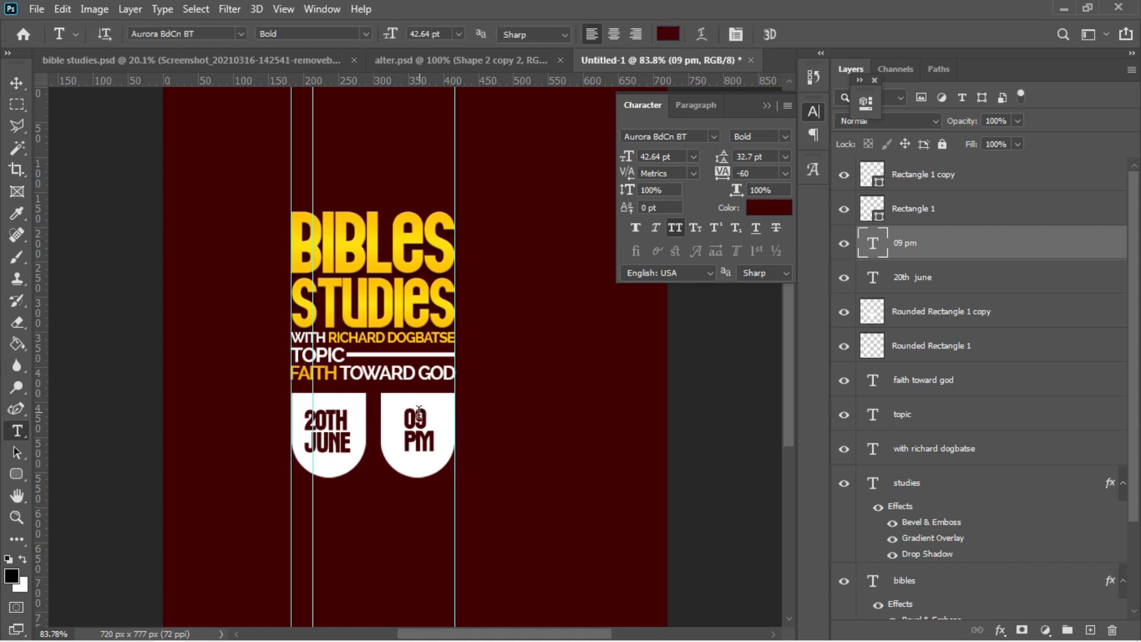
pyautogui.click(408, 417)
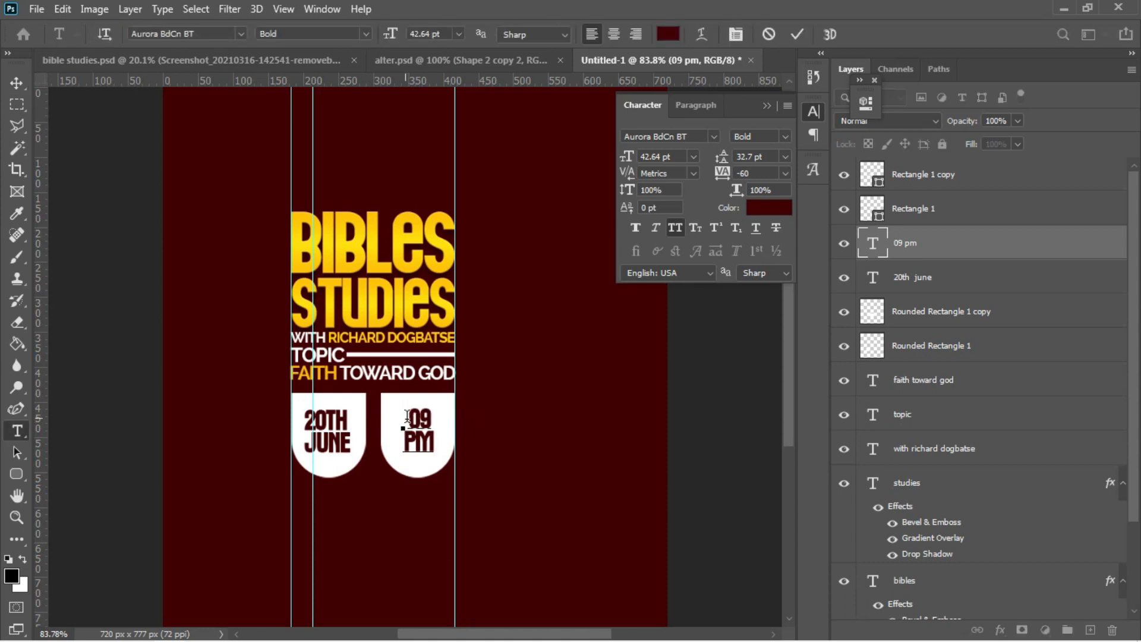
pyautogui.click(19, 81)
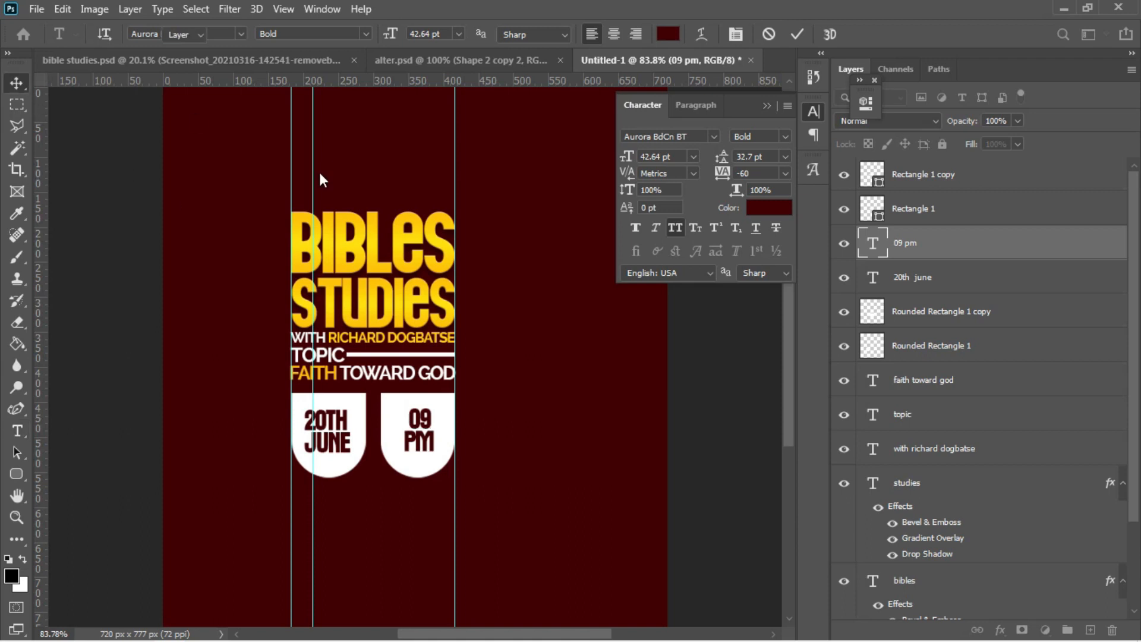
# Nudge the 09 PM text left until it sits centered in its white shape.
pyautogui.press('Left')
pyautogui.press('Left')
pyautogui.press('Left')
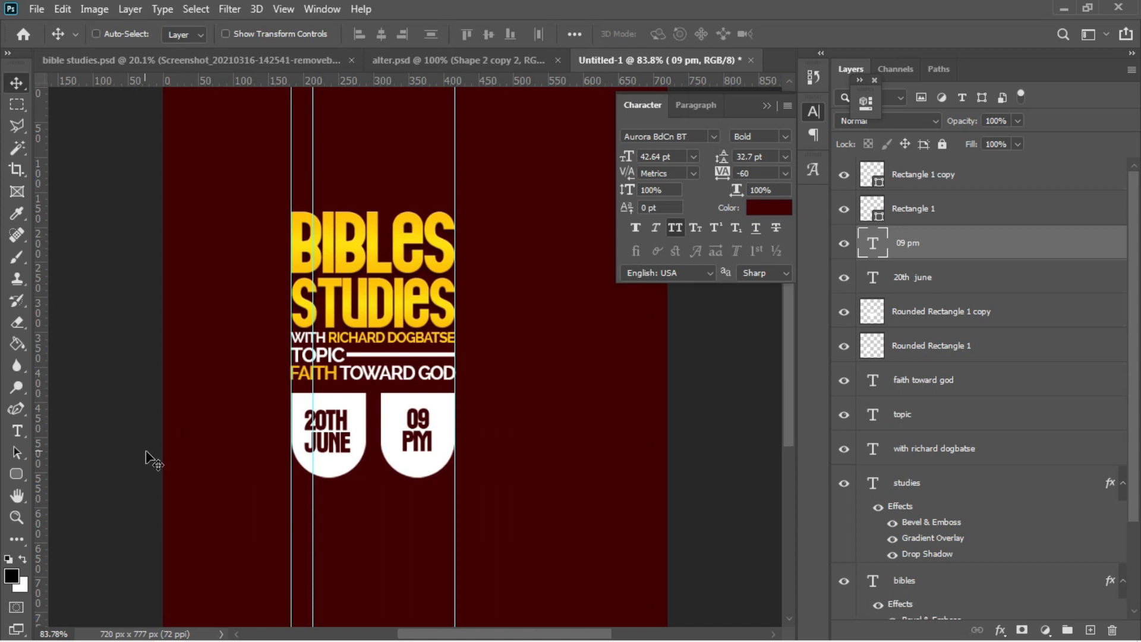
# Draw a rectangle about 847 by 155 px across the bottom of the flyer, extending past both canvas edges.
pyautogui.click(23, 472)
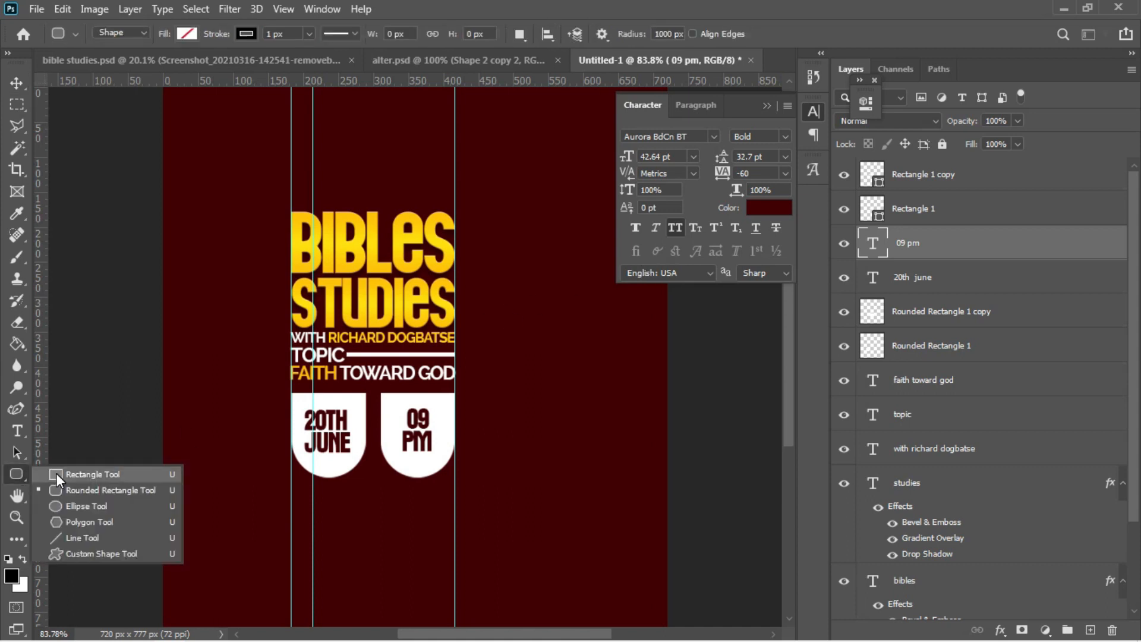
pyautogui.click(56, 474)
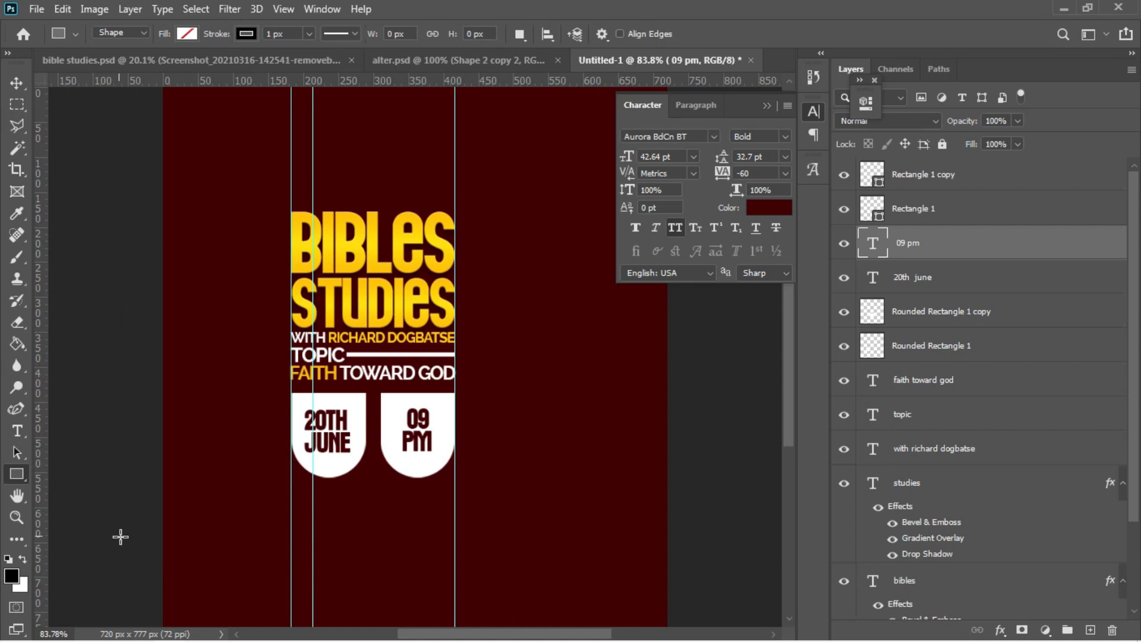
pyautogui.moveTo(120, 537); pyautogui.dragTo(713, 619)
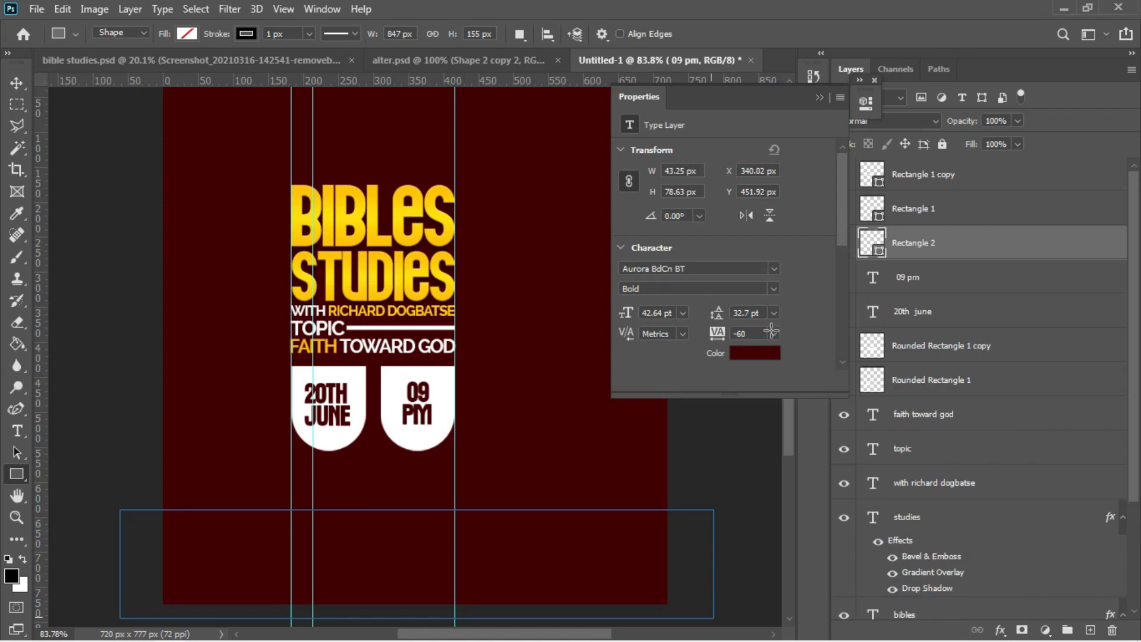
# Fill the bottom rectangle with the gold #fcc400 sampled from the BIBLES title.
pyautogui.click(658, 203)
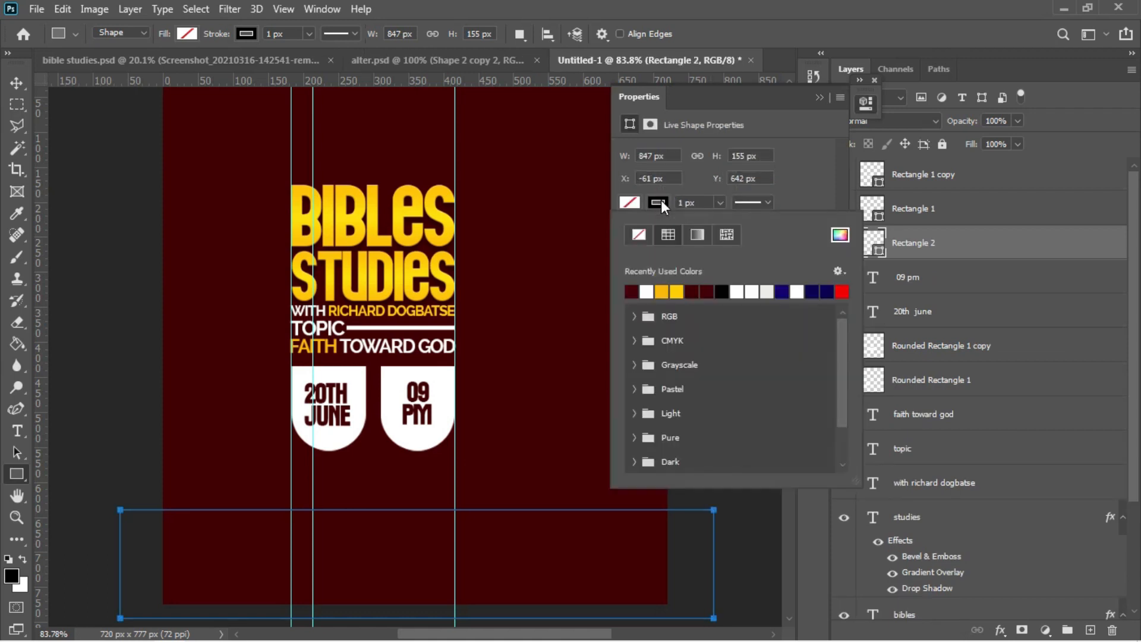
pyautogui.click(634, 205)
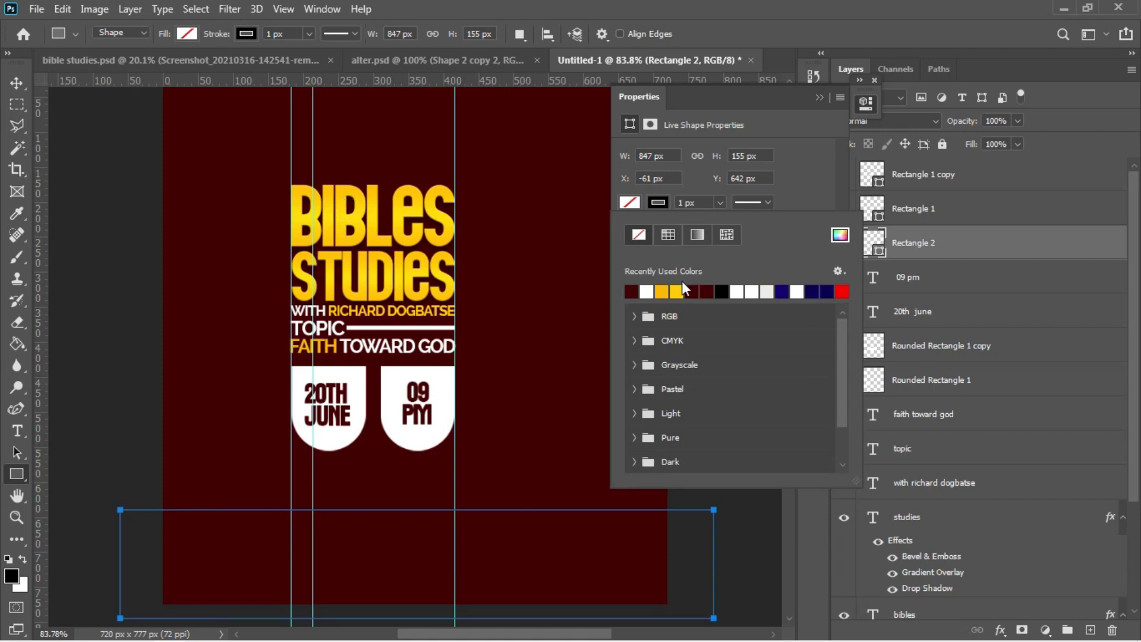
pyautogui.click(661, 290)
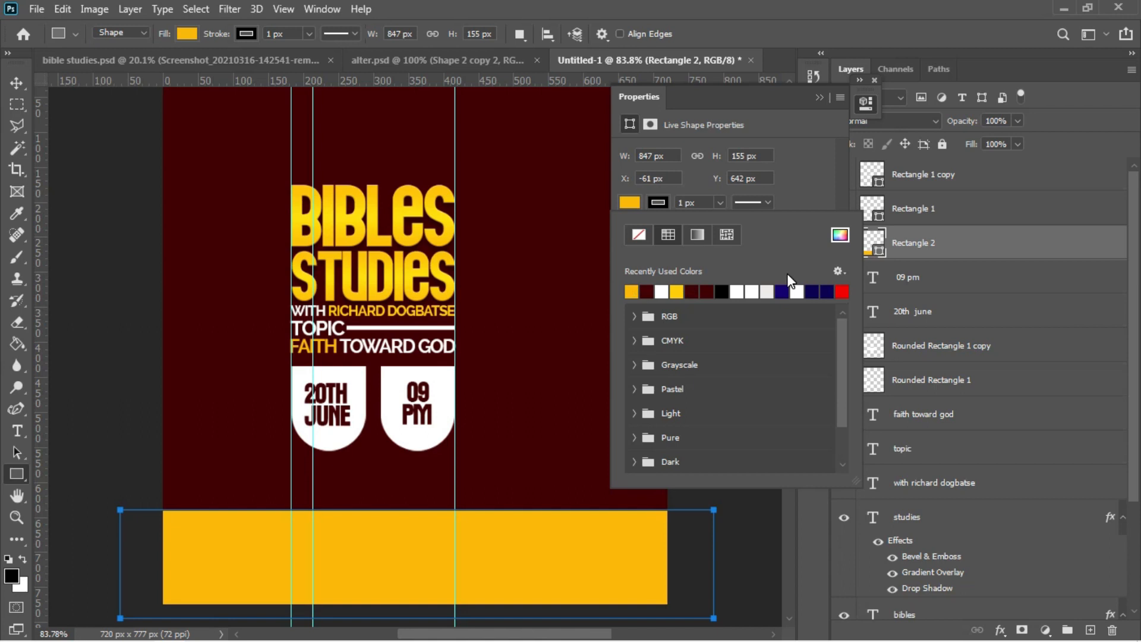
pyautogui.click(841, 237)
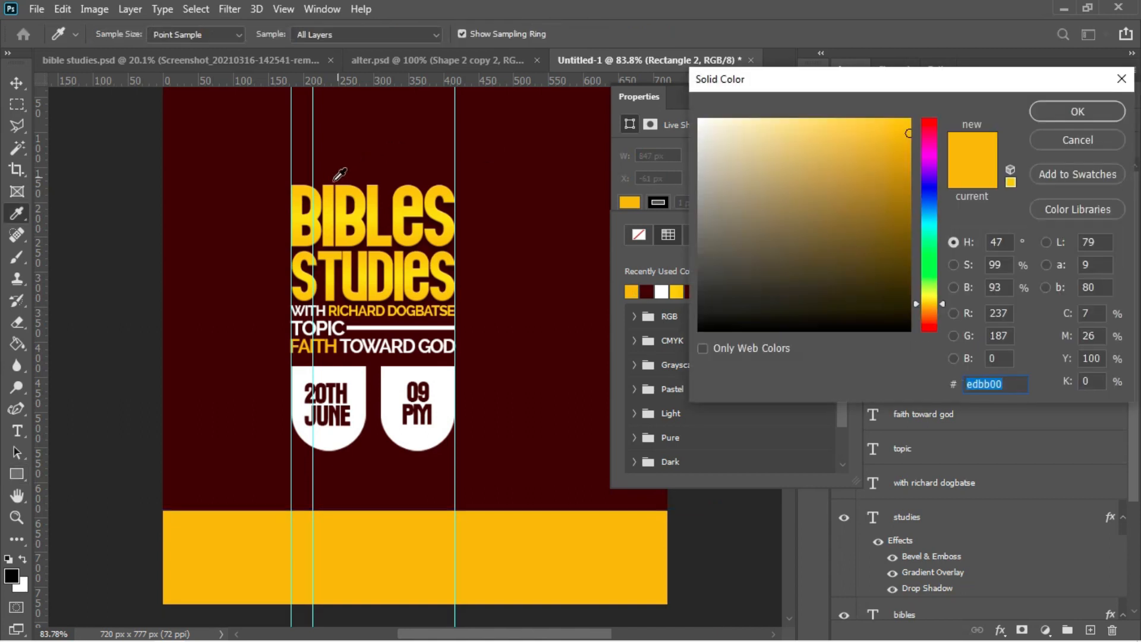
pyautogui.click(301, 187)
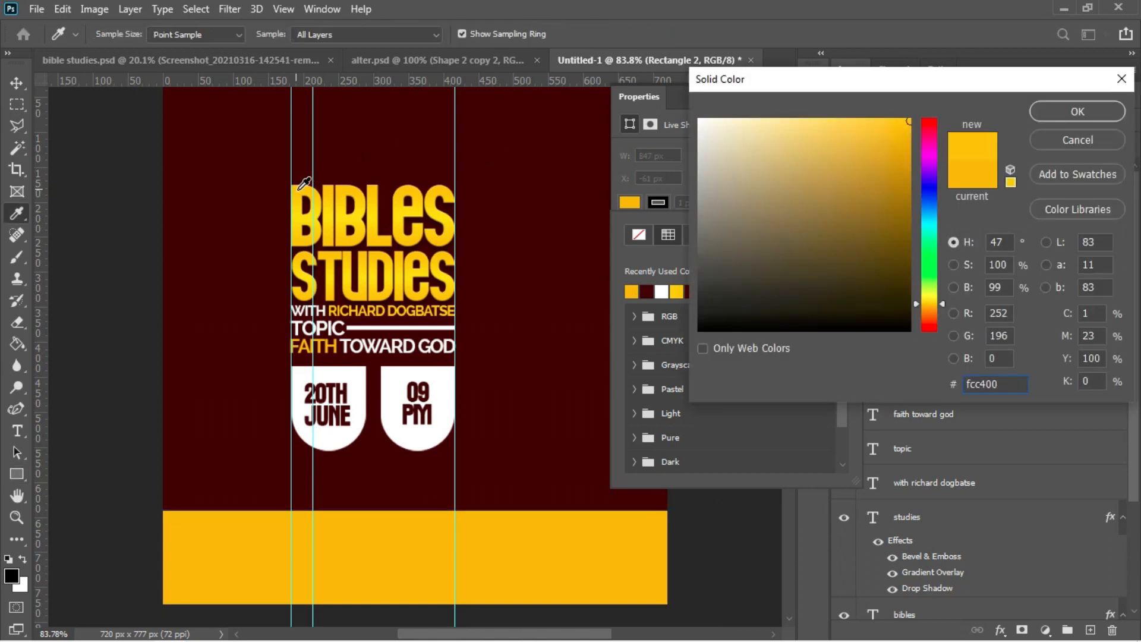
pyautogui.click(1096, 110)
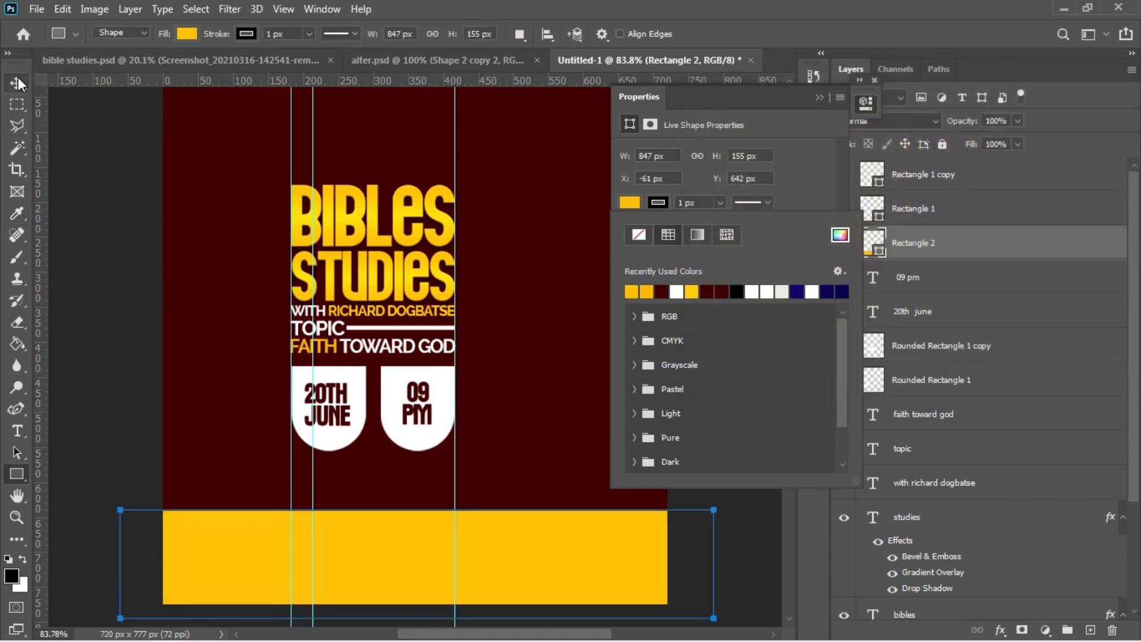
pyautogui.click(18, 83)
pyautogui.click(18, 83)
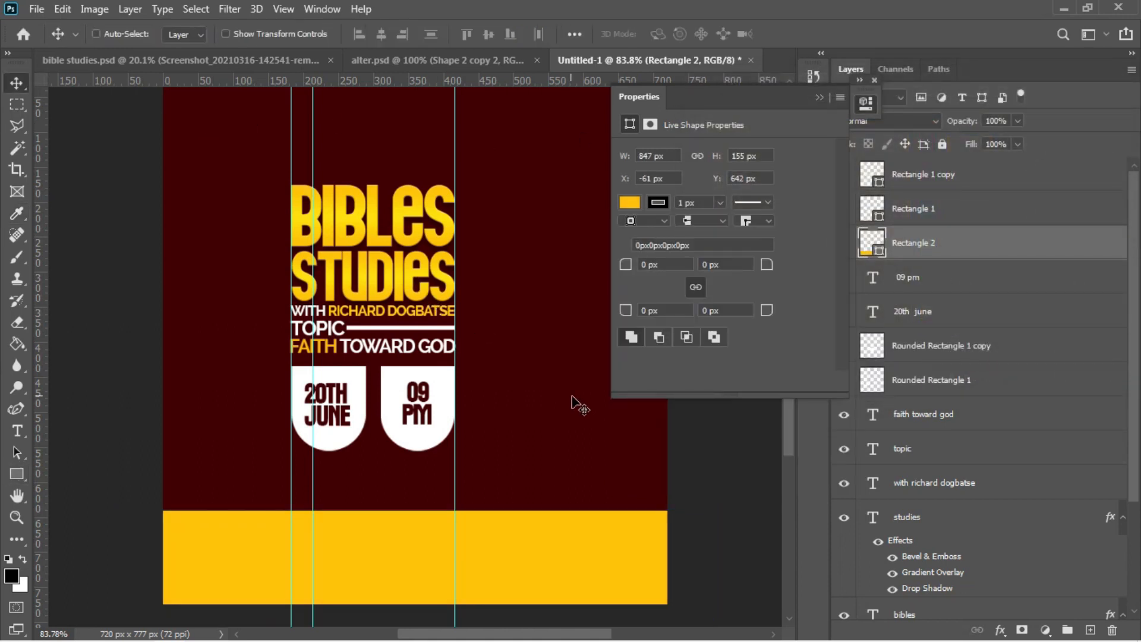
pyautogui.click(818, 98)
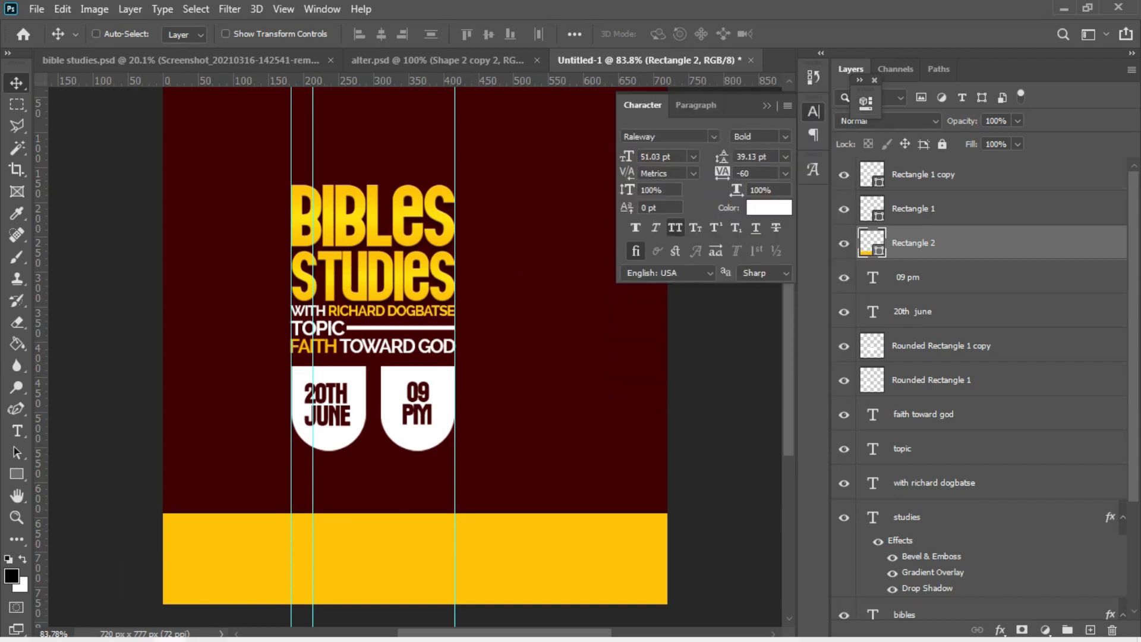
# Switch to Notepad and copy the two lines COME LET US STUDY THE BIBLE TOGHETHER.
pyautogui.moveTo(284, 638)
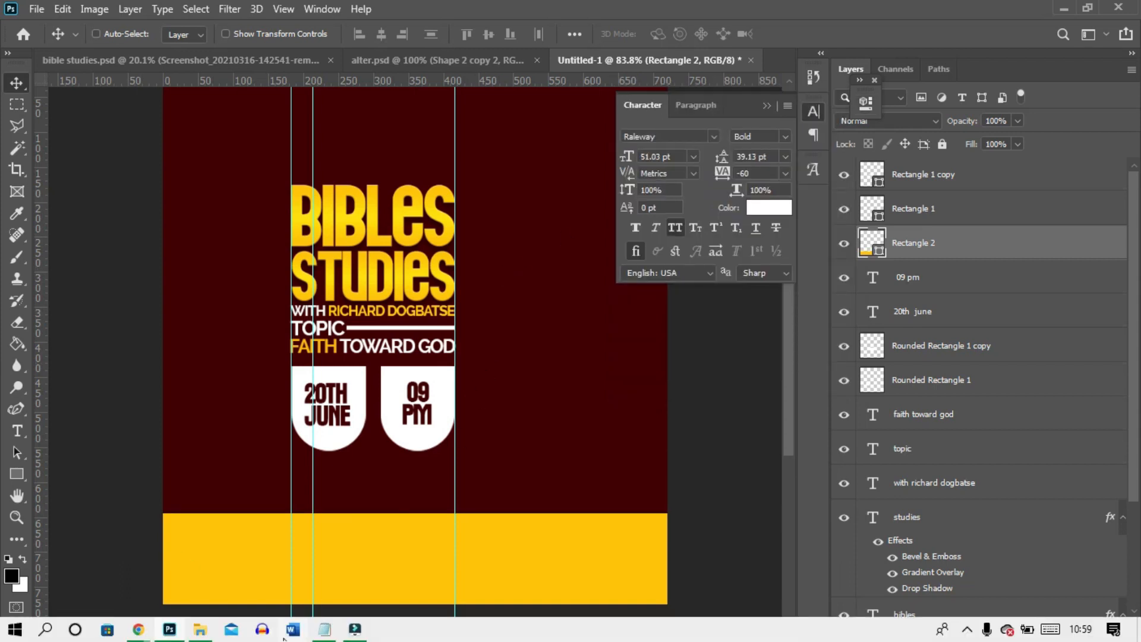
pyautogui.moveTo(324, 630)
pyautogui.click(306, 575)
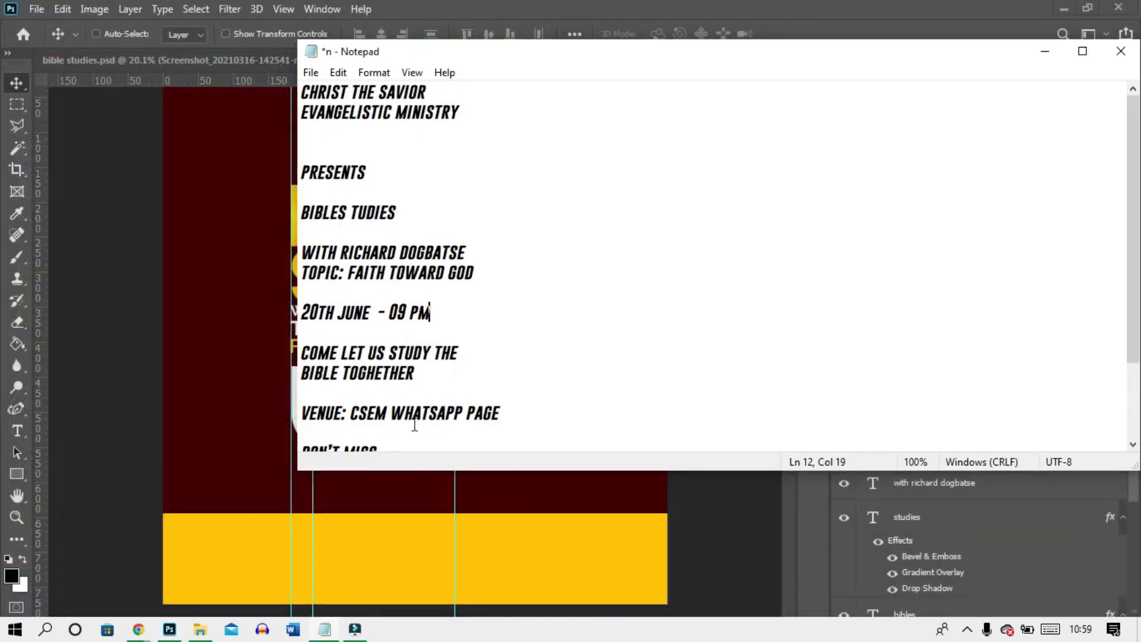
pyautogui.moveTo(303, 347); pyautogui.dragTo(418, 366)
pyautogui.hotkey('ctrl', 'c')
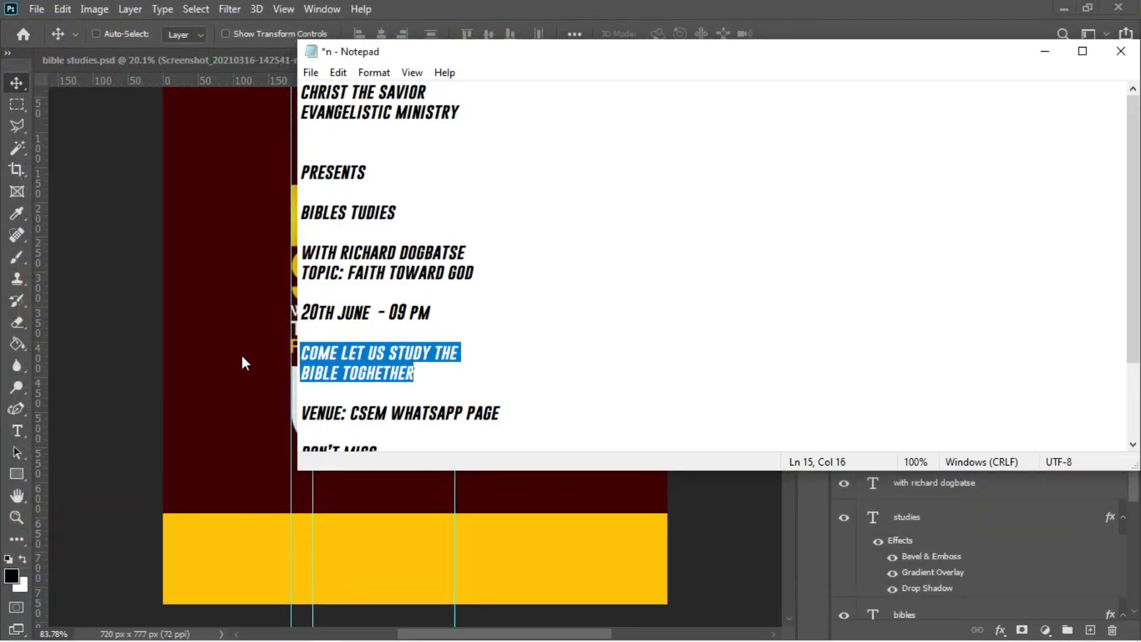
# Return to Photoshop, paste the copied text below the white shapes, and cut its second line, BIBLE TOGHETHER.
pyautogui.click(215, 356)
pyautogui.press('t')
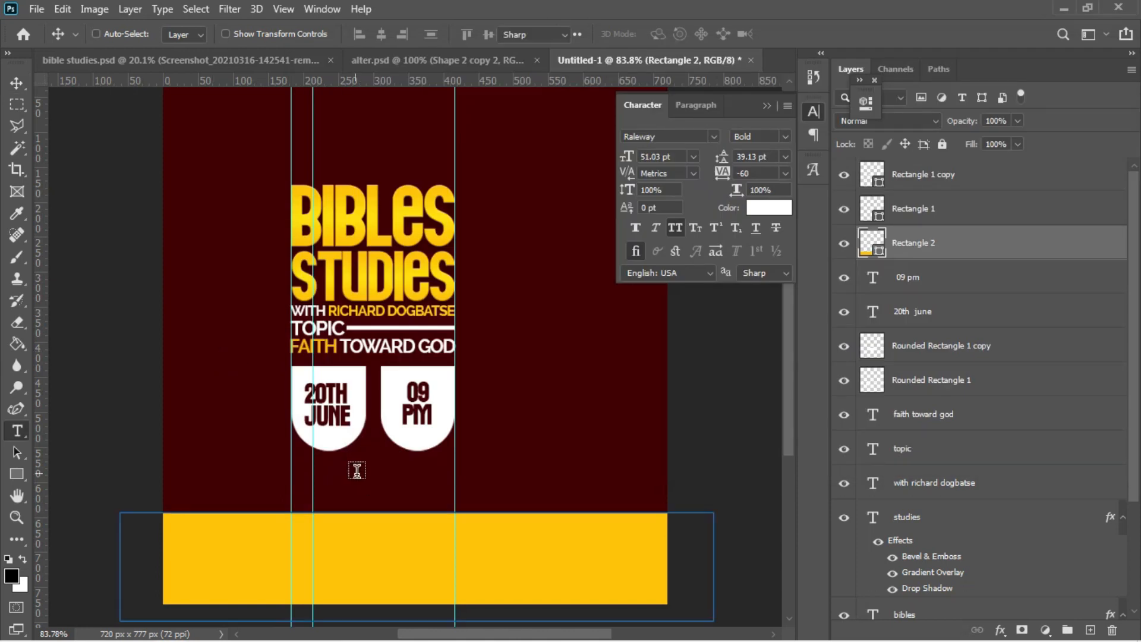
pyautogui.click(309, 474)
pyautogui.hotkey('ctrl', 'v')
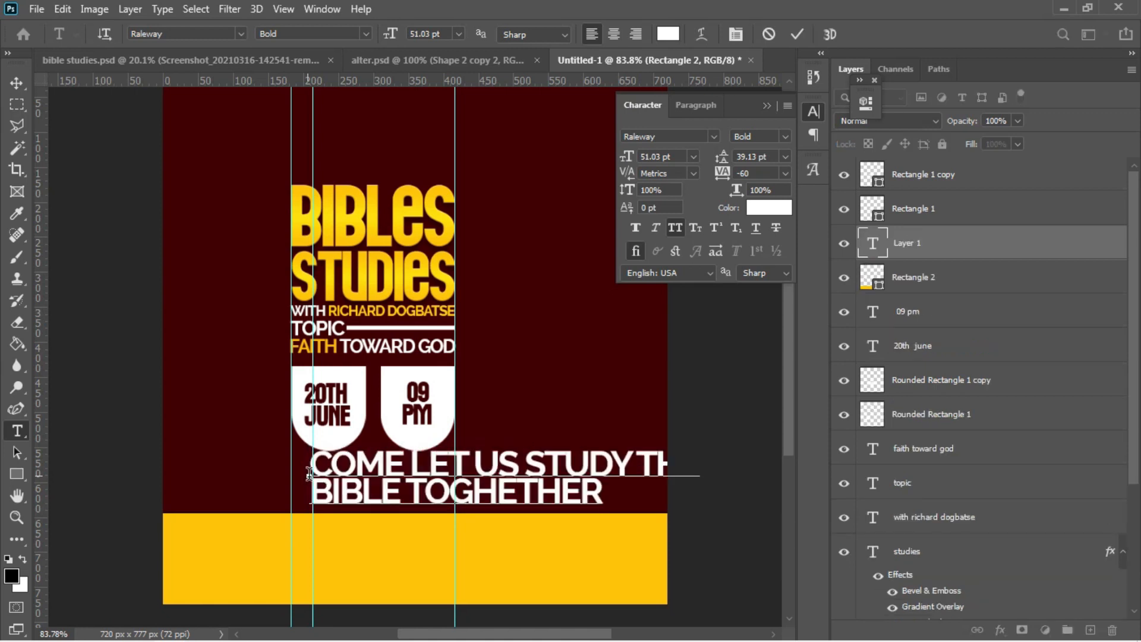
pyautogui.moveTo(309, 490); pyautogui.dragTo(606, 497)
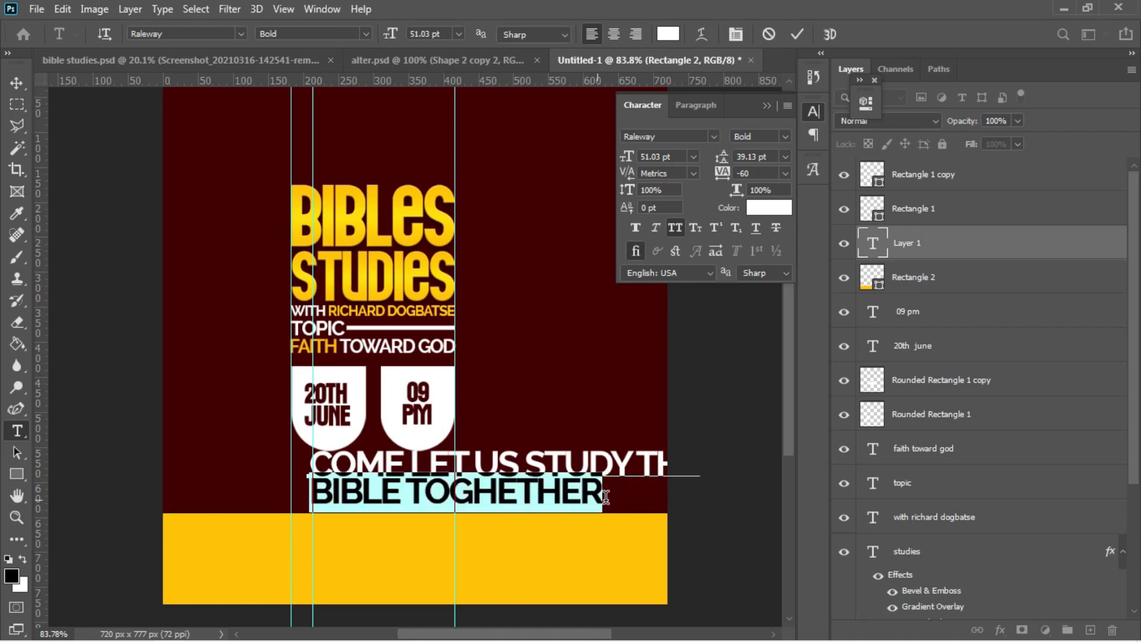
pyautogui.click(17, 84)
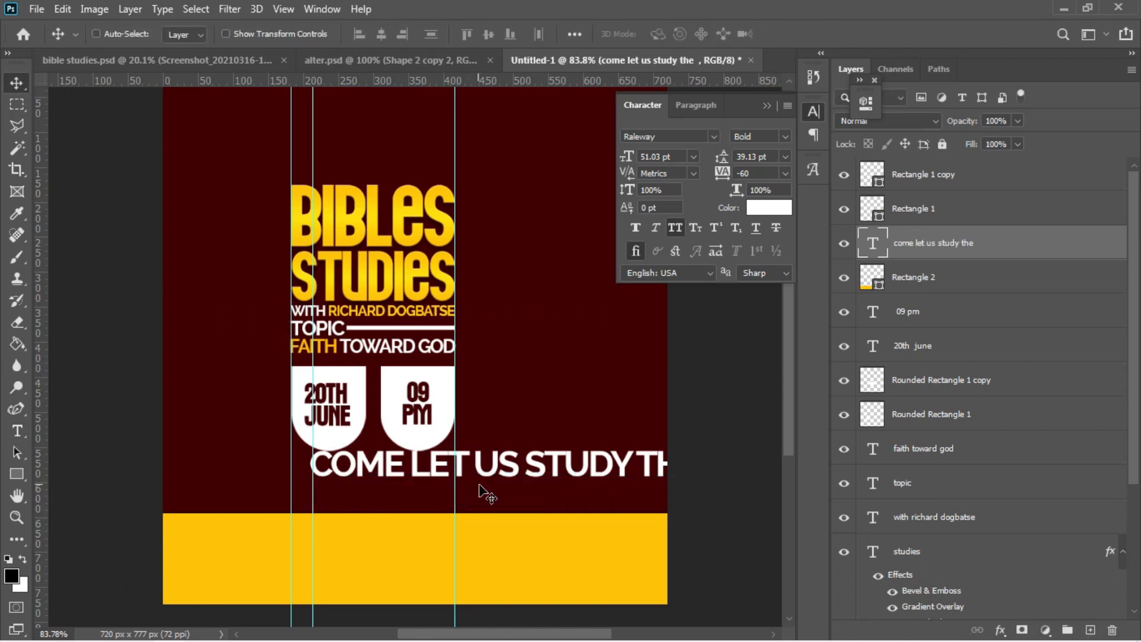
# Scale the COME LET US STUDY THE text to about 42% and align it between the outer guides beneath the white shapes.
pyautogui.hotkey('ctrl', 't')
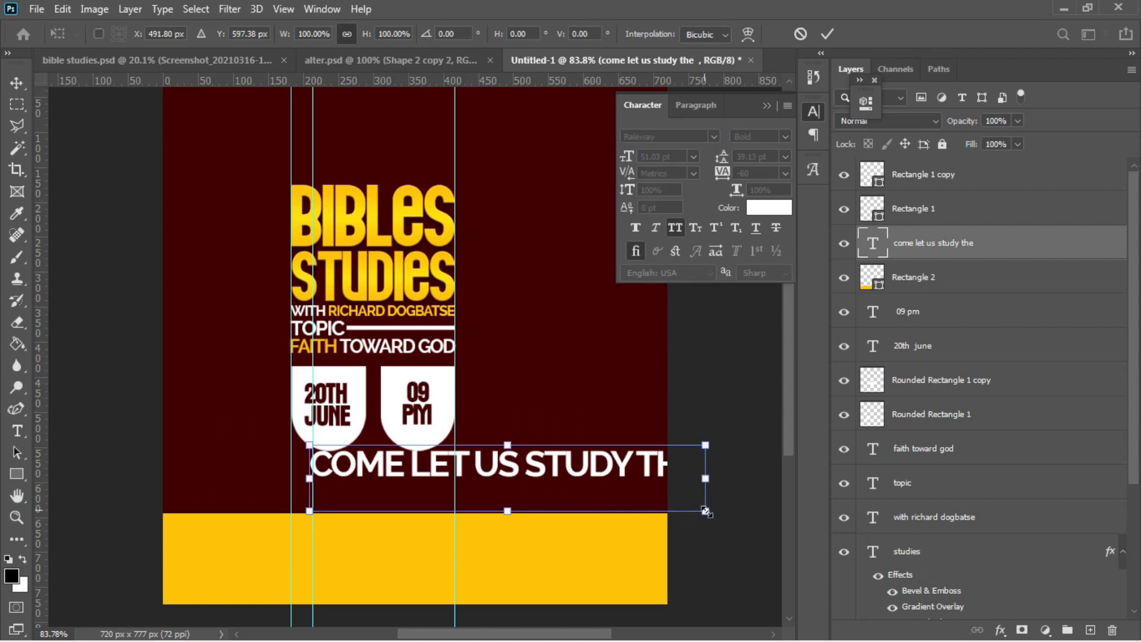
pyautogui.moveTo(569, 501); pyautogui.dragTo(474, 497)
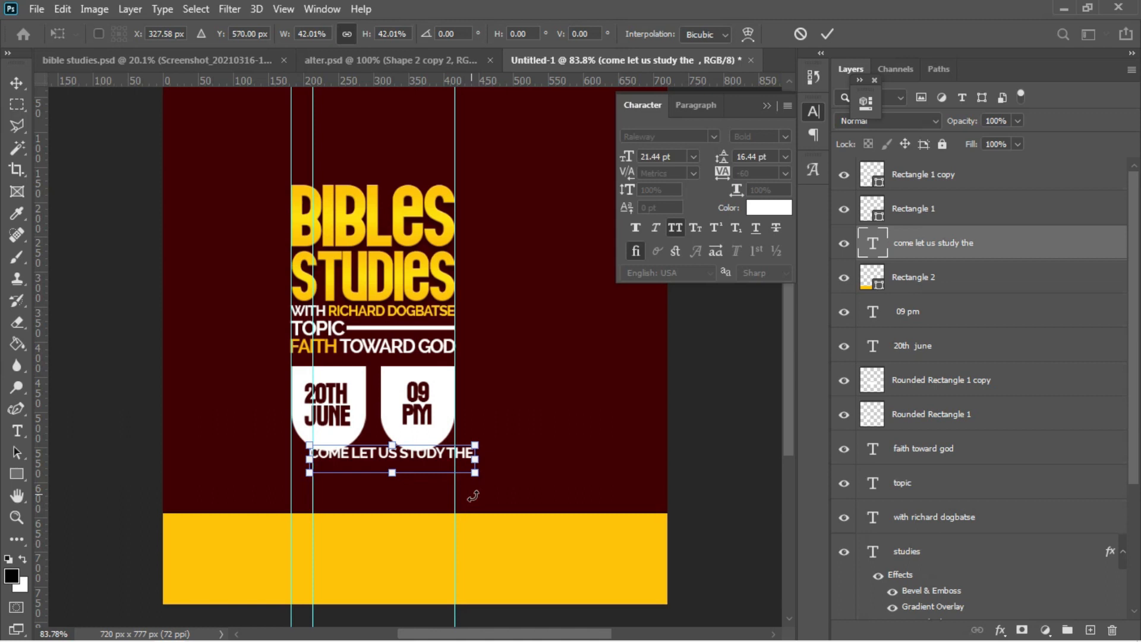
pyautogui.press('Return')
pyautogui.moveTo(427, 464); pyautogui.dragTo(402, 470)
pyautogui.press('Right')
pyautogui.press('Right')
pyautogui.press('Right')
pyautogui.press('Right')
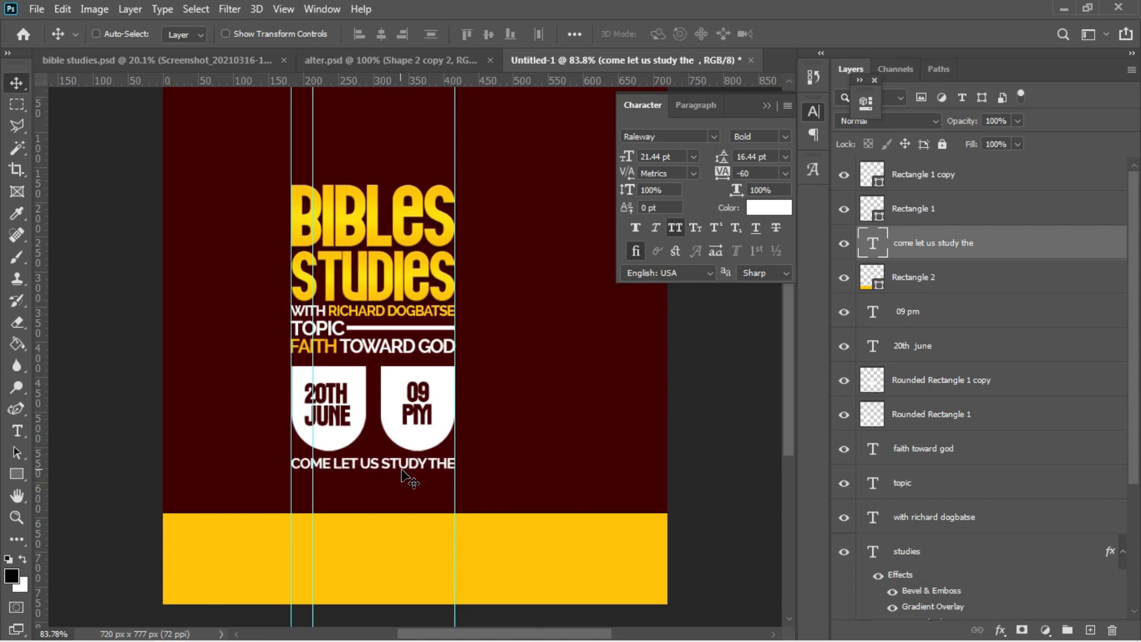
# Duplicate the COME LET US STUDY THE line just below itself and replace the copy's wording with BIBLE TOGHETHER.
pyautogui.moveTo(399, 467); pyautogui.dragTo(398, 491)
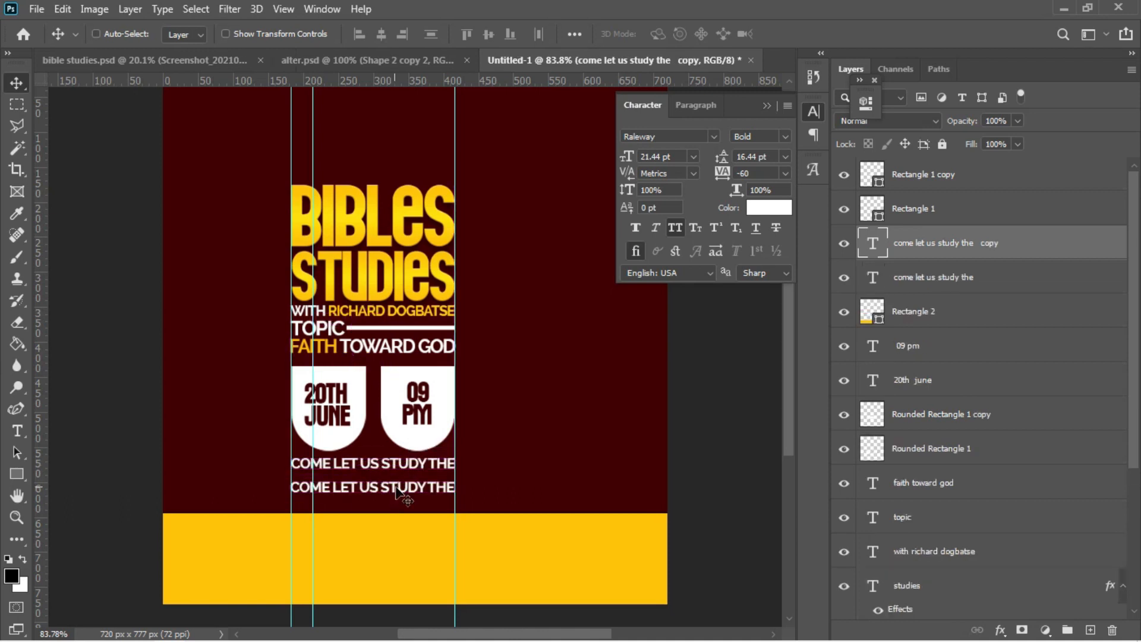
pyautogui.press('t')
pyautogui.click(396, 486)
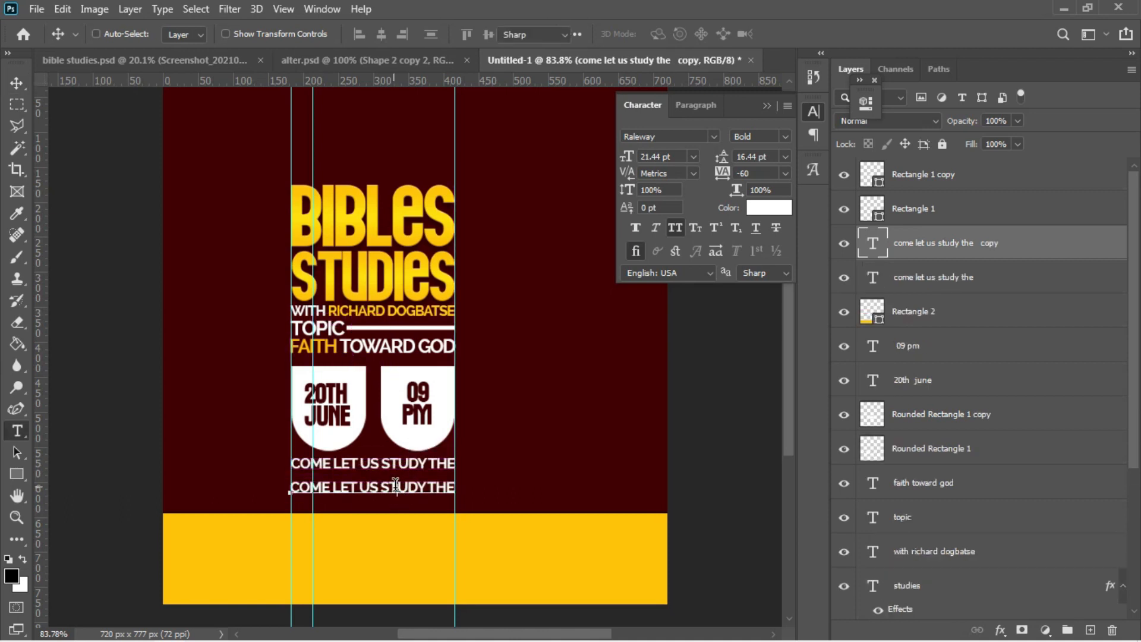
pyautogui.hotkey('ctrl', 'a')
pyautogui.press('BackSpace')
pyautogui.hotkey('ctrl', 'a')
pyautogui.hotkey('ctrl', 'v')
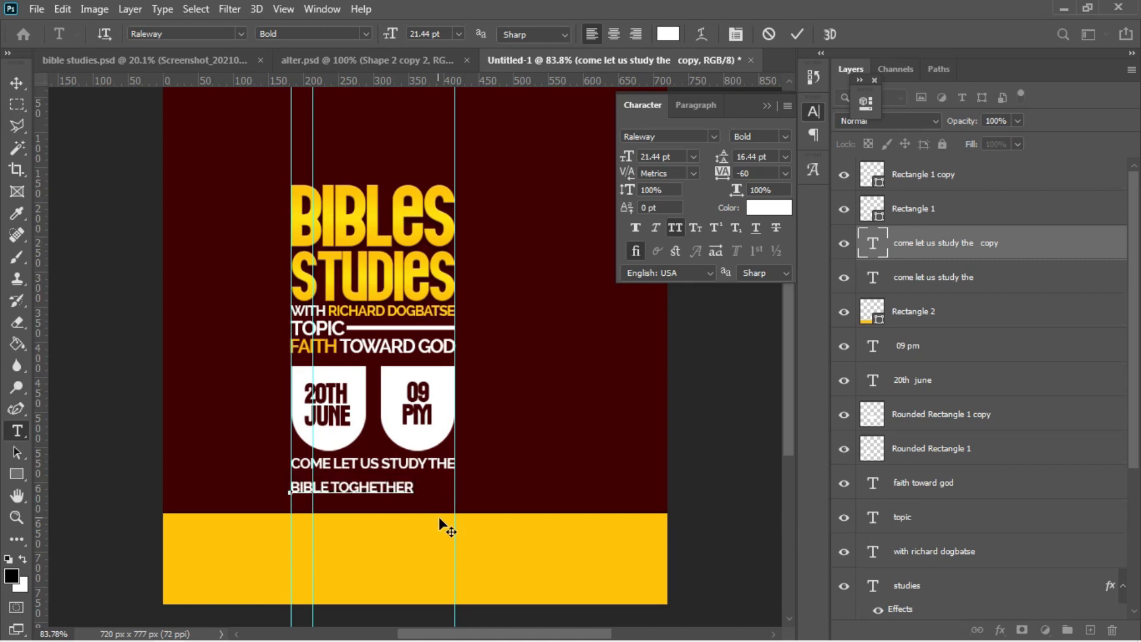
pyautogui.click(16, 82)
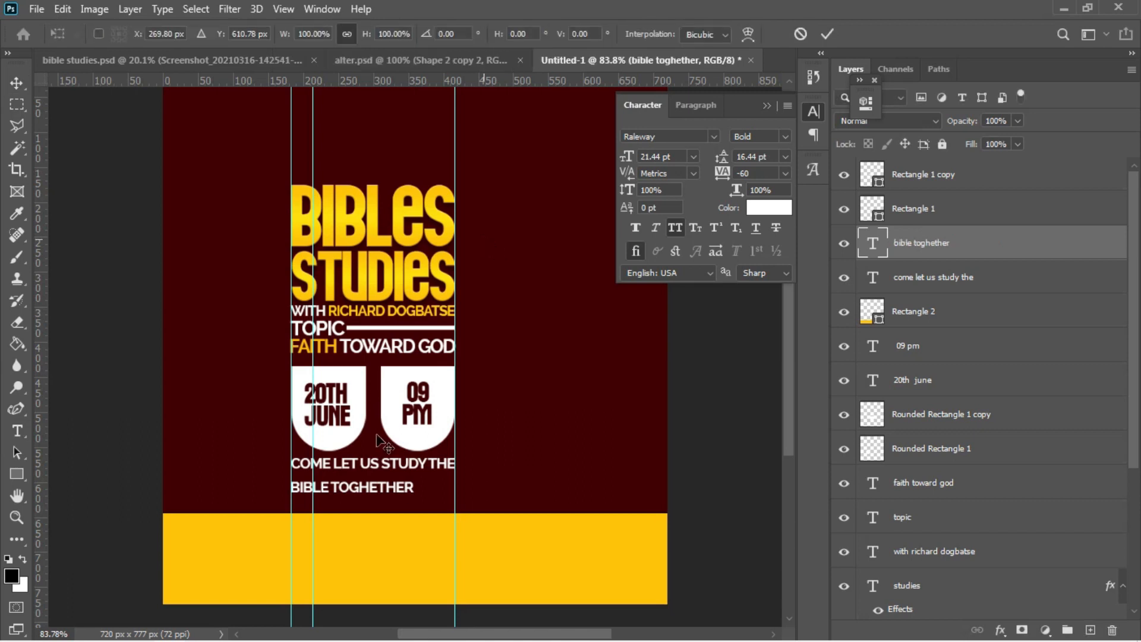
# Scale BIBLE TOGHETHER to about 133% to span the outer guides and nudge it up directly beneath COME LET US STUDY THE.
pyautogui.hotkey('ctrl', 't')
pyautogui.moveTo(413, 497); pyautogui.dragTo(454, 507)
pyautogui.press('Return')
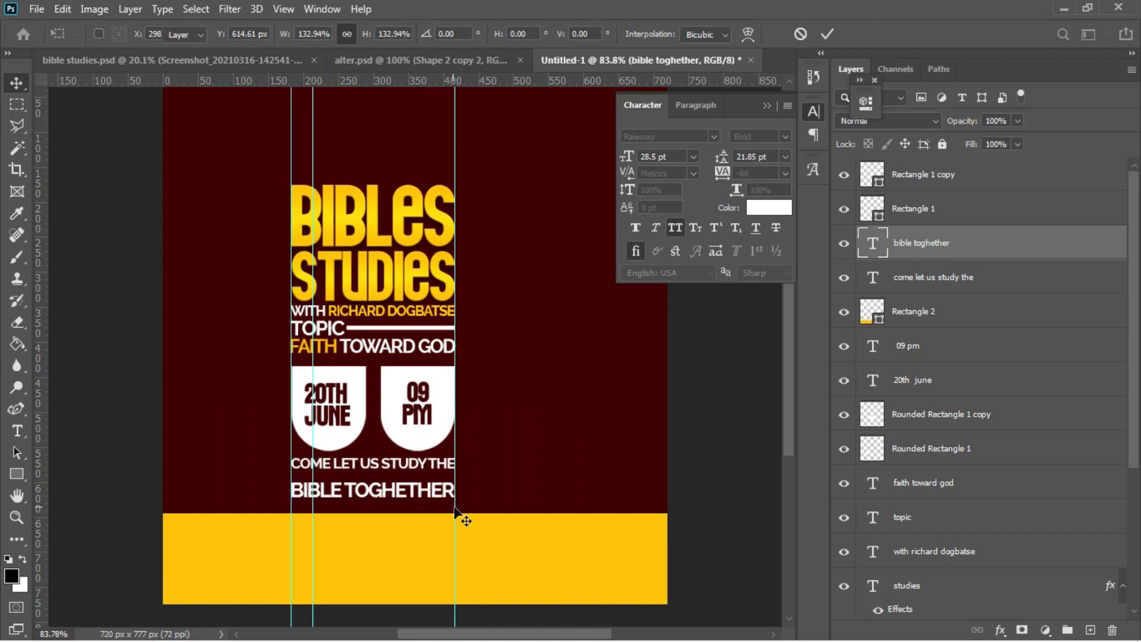
pyautogui.press('Up')
pyautogui.press('Up')
pyautogui.press('Up')
pyautogui.press('Up')
pyautogui.press('Up')
pyautogui.press('Up')
pyautogui.press('Up')
pyautogui.press('Up')
pyautogui.press('Up')
pyautogui.press('Up')
pyautogui.press('Up')
pyautogui.press('Up')
pyautogui.press('Up')
pyautogui.press('Up')
pyautogui.press('Up')
pyautogui.press('Up')
pyautogui.press('Up')
pyautogui.press('Up')
pyautogui.press('Up')
pyautogui.press('Up')
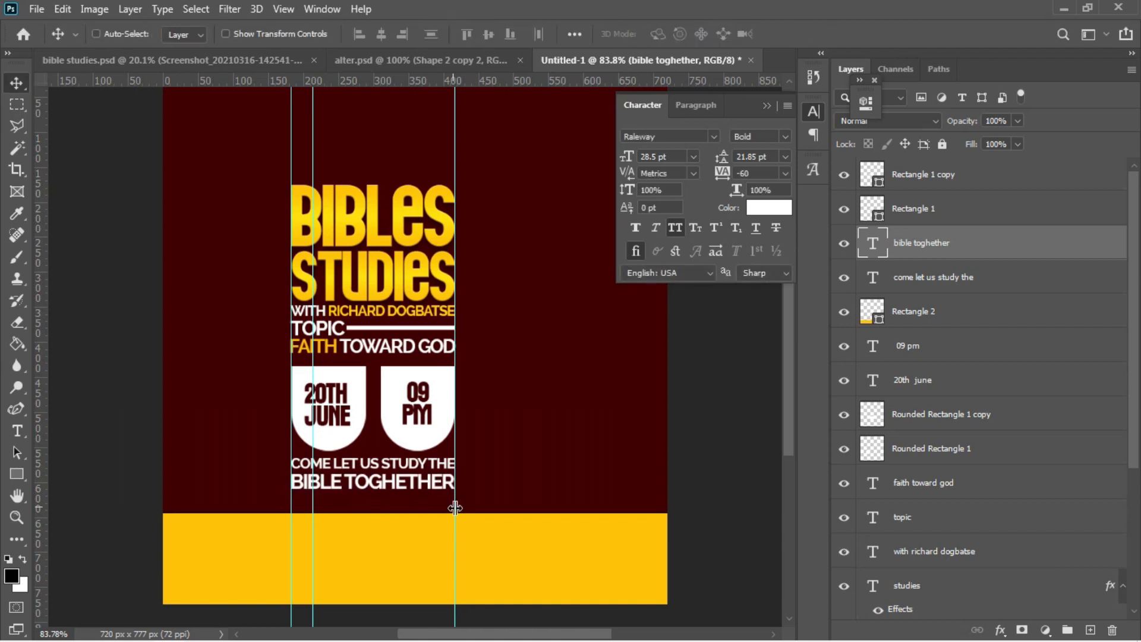
pyautogui.press('Up')
pyautogui.press('Up')
pyautogui.press('Up')
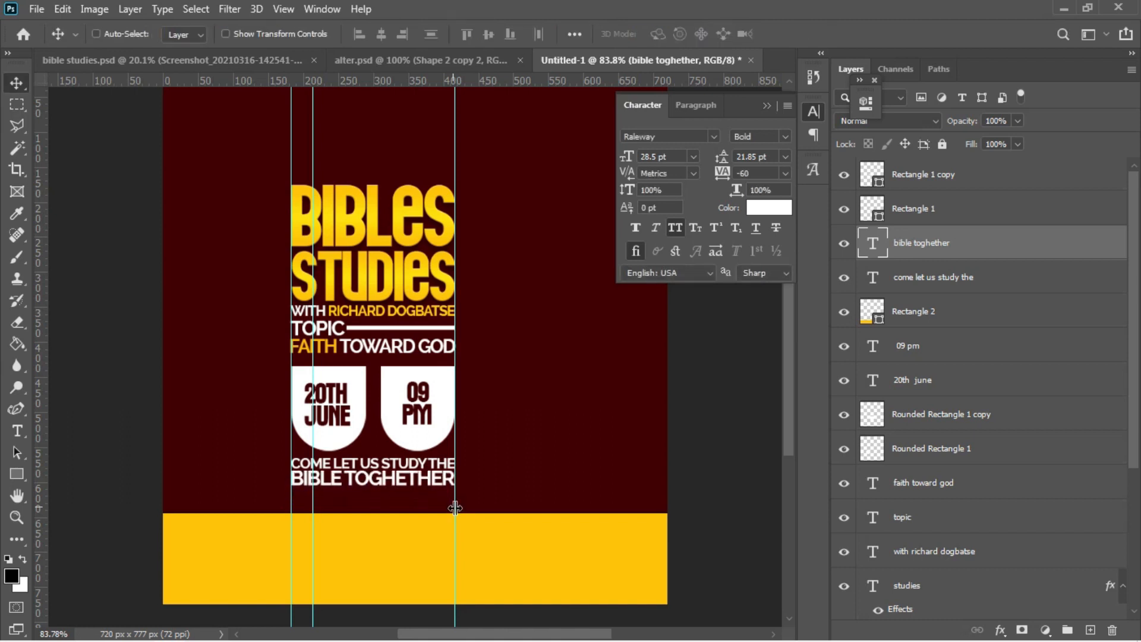
# Select both invitation text lines together and nudge them down slightly, away from the white shapes.
pyautogui.keyDown('shift'); pyautogui.click(911, 284); pyautogui.keyUp('shift')
pyautogui.press('Down')
pyautogui.press('Down')
pyautogui.press('Down')
pyautogui.press('Down')
pyautogui.press('Down')
pyautogui.press('Down')
pyautogui.press('Down')
pyautogui.press('Down')
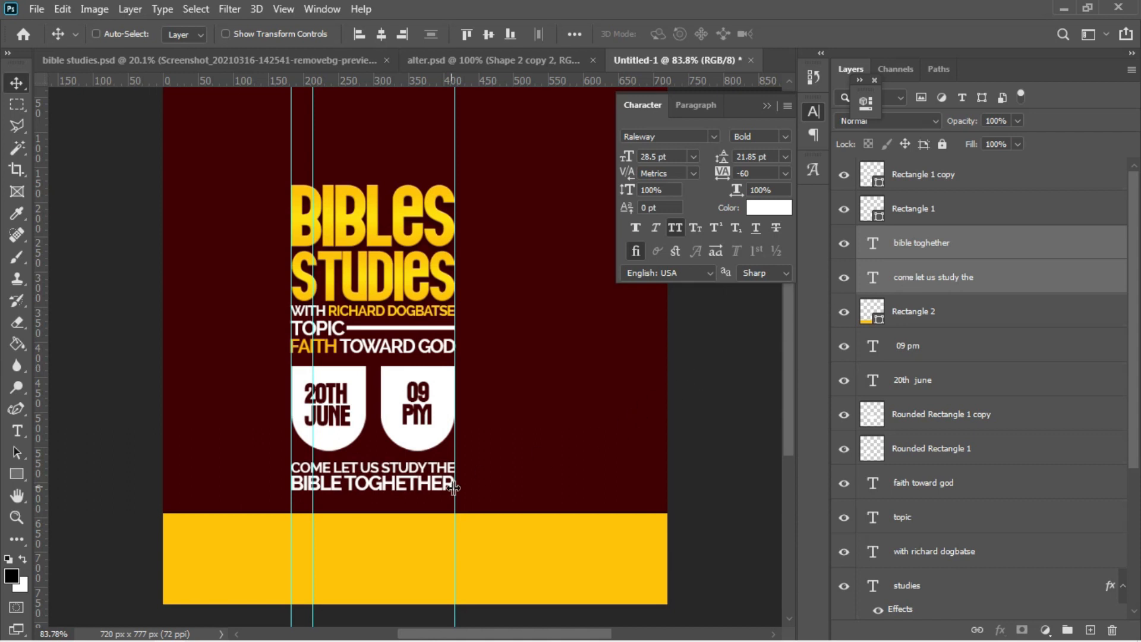
# Copy the venue line from the Notepad notes and add it as text on the gold band: VENUE: CSEM WHATSAPP PAGE.
pyautogui.moveTo(292, 637)
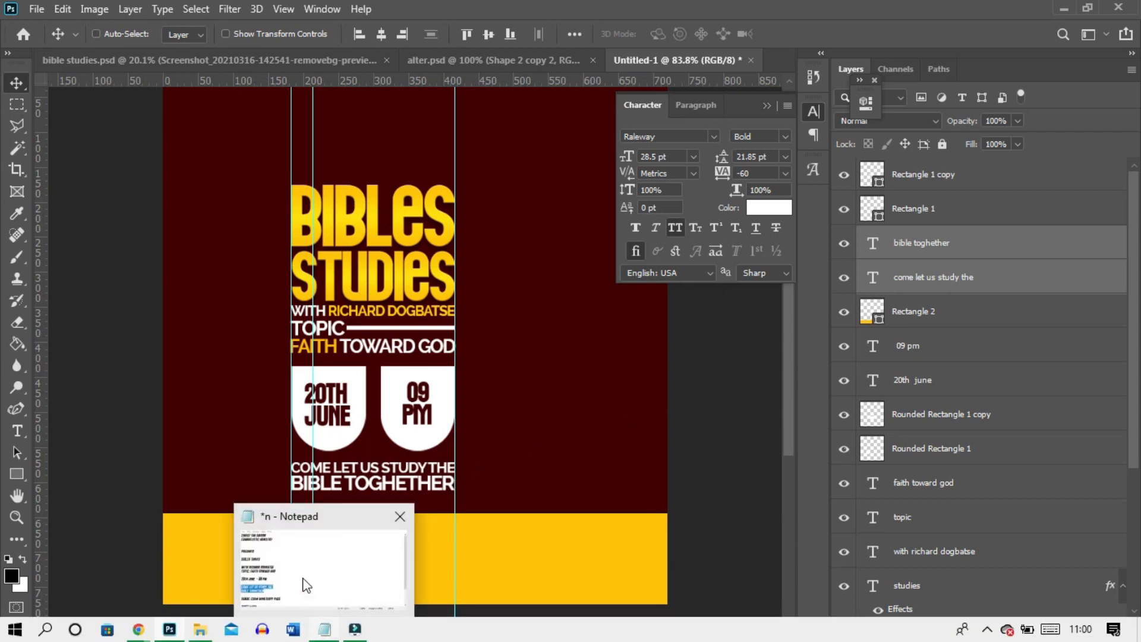
pyautogui.click(302, 577)
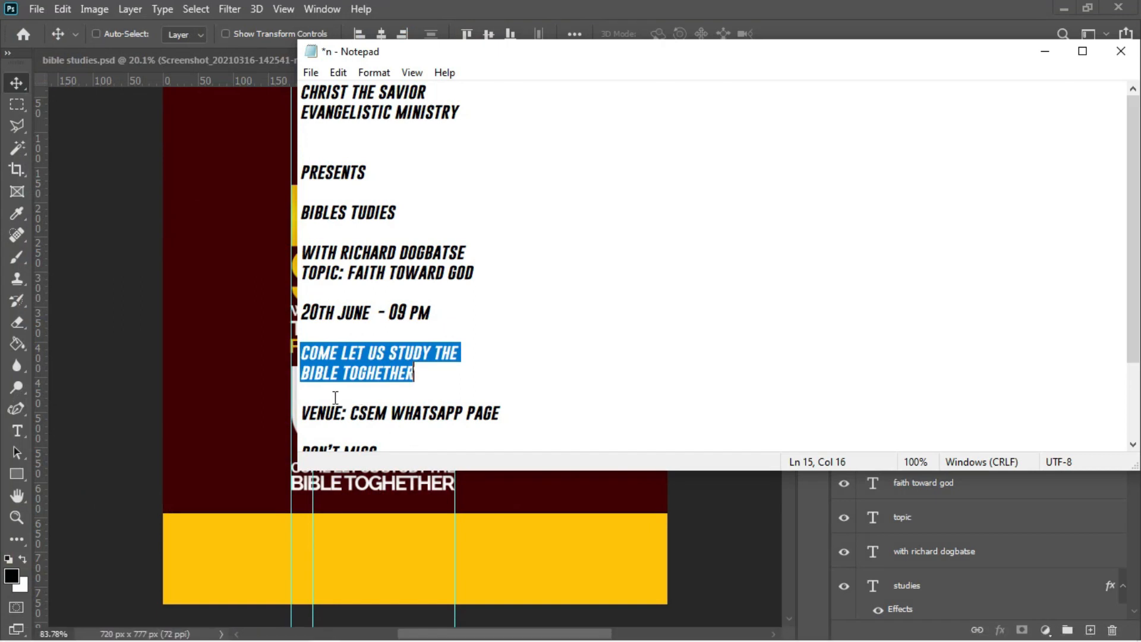
pyautogui.moveTo(303, 410); pyautogui.dragTo(516, 414)
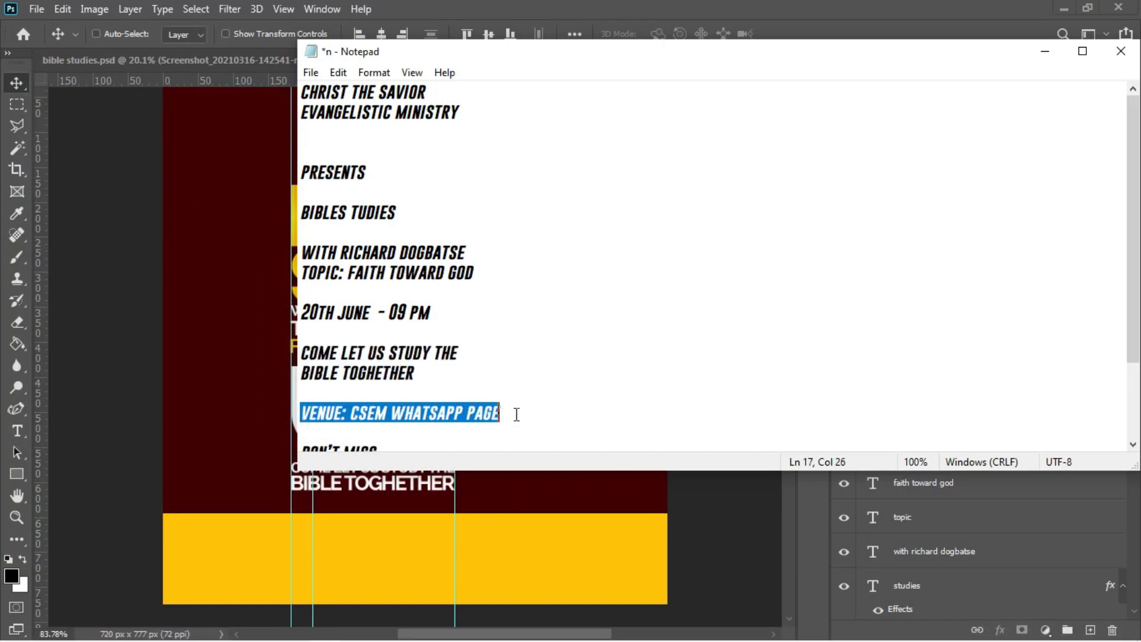
pyautogui.click(224, 410)
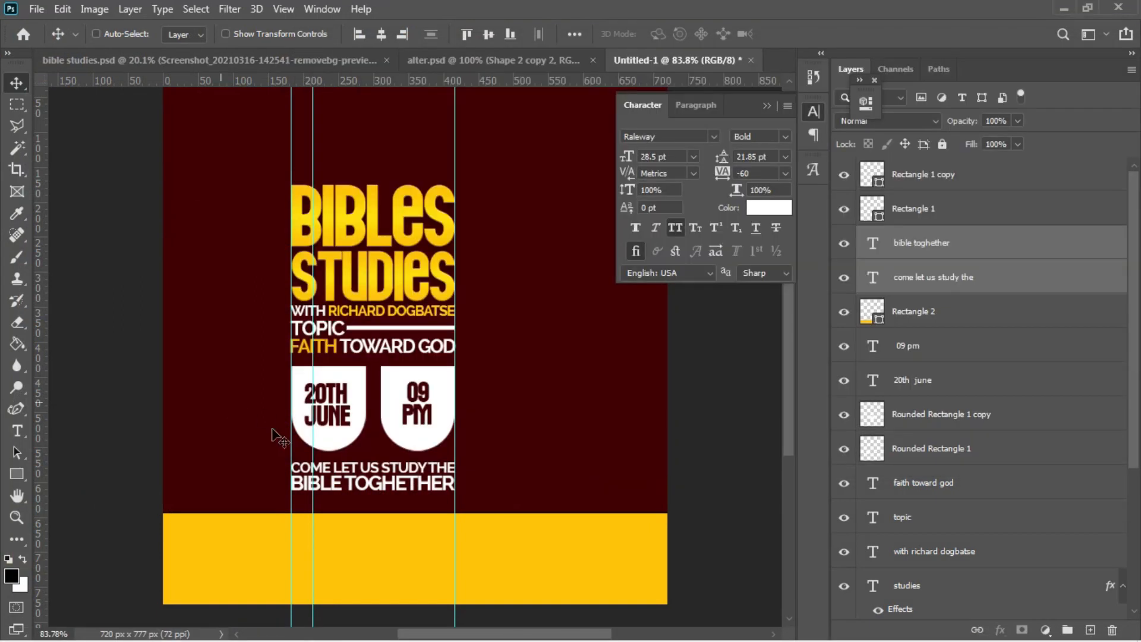
pyautogui.press('t')
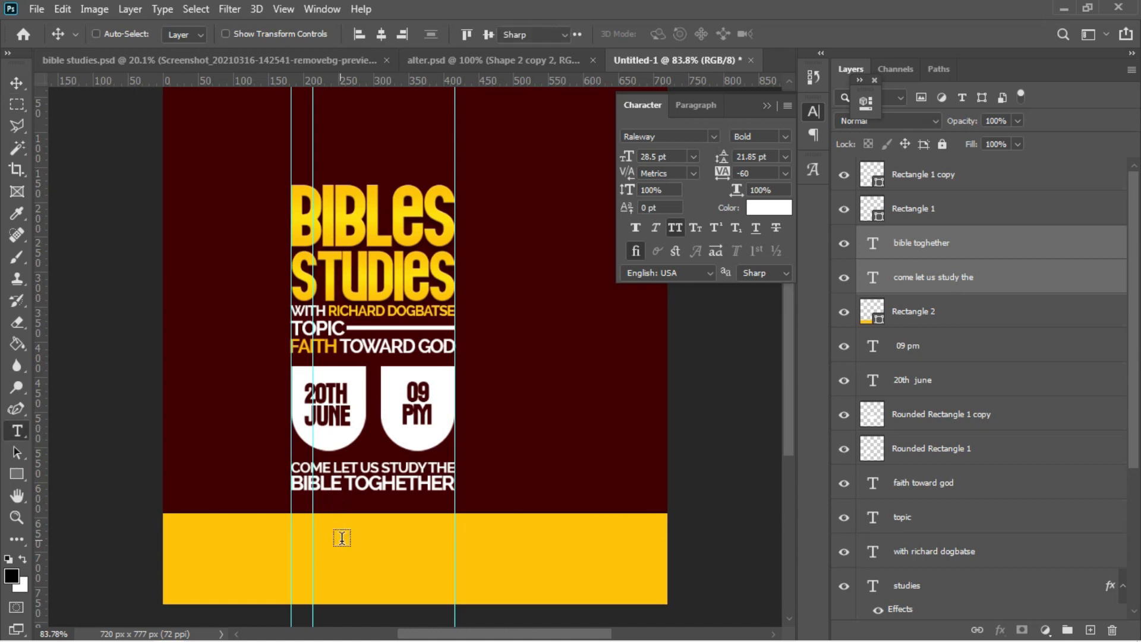
pyautogui.click(312, 583)
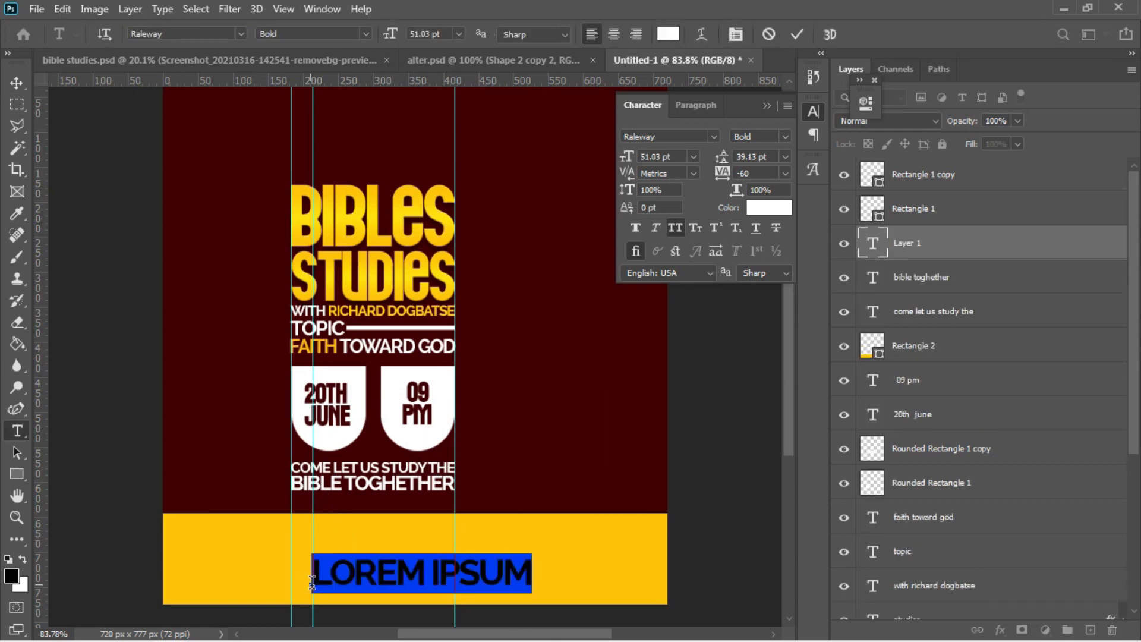
pyautogui.hotkey('ctrl', 'v')
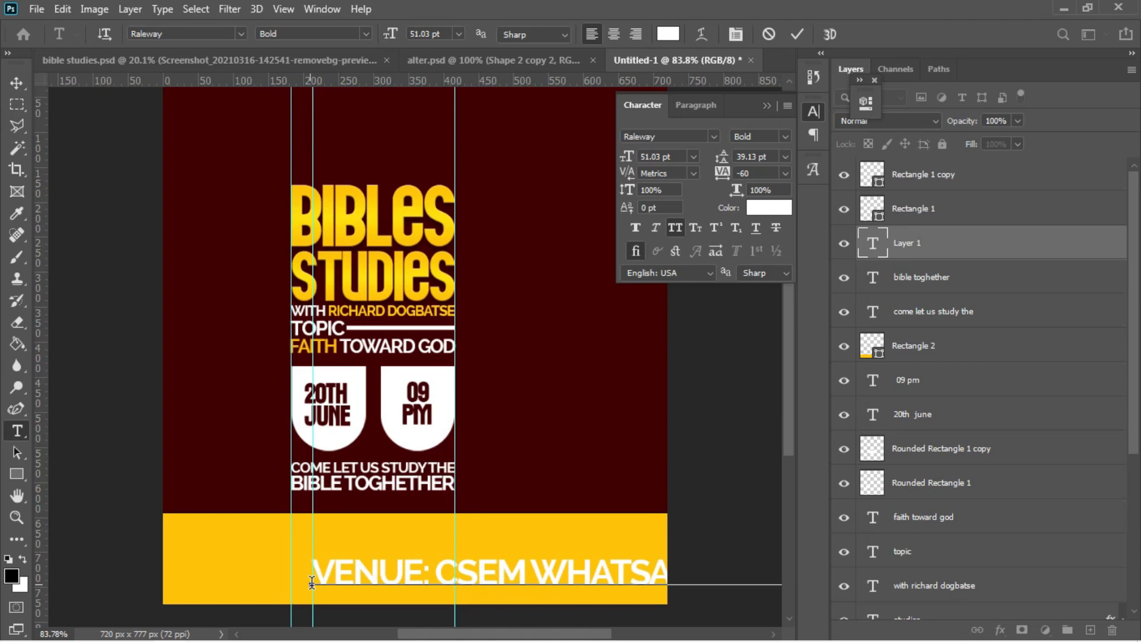
# Set the whole venue line in Aurora BdCn BT Bold and colour it the background's dark red, 390208.
pyautogui.hotkey('ctrl', 'a')
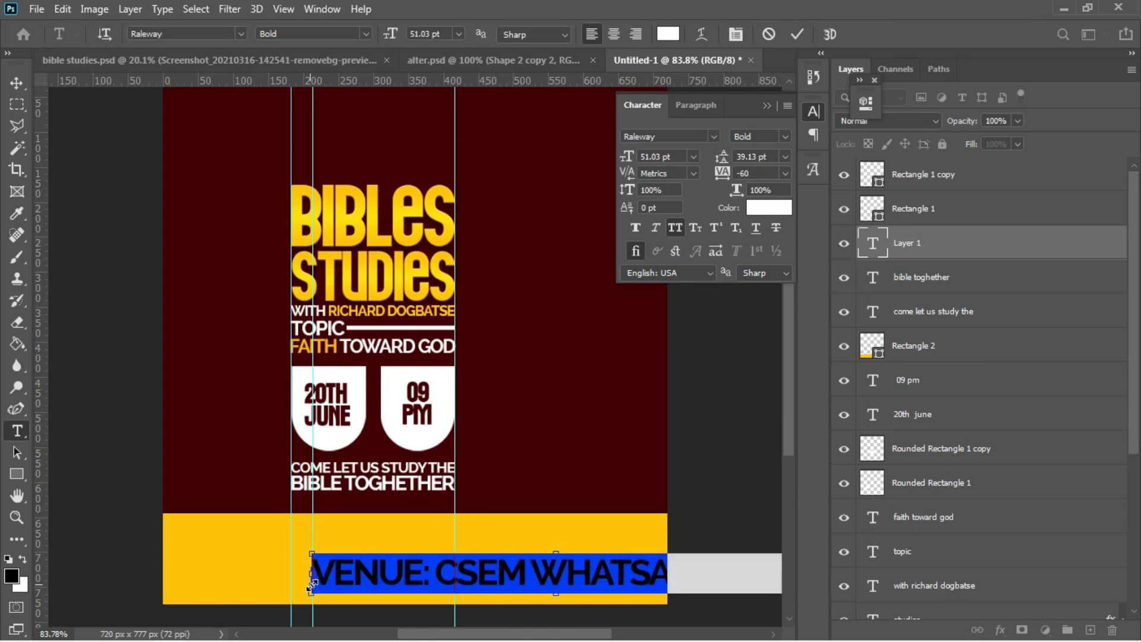
pyautogui.click(714, 136)
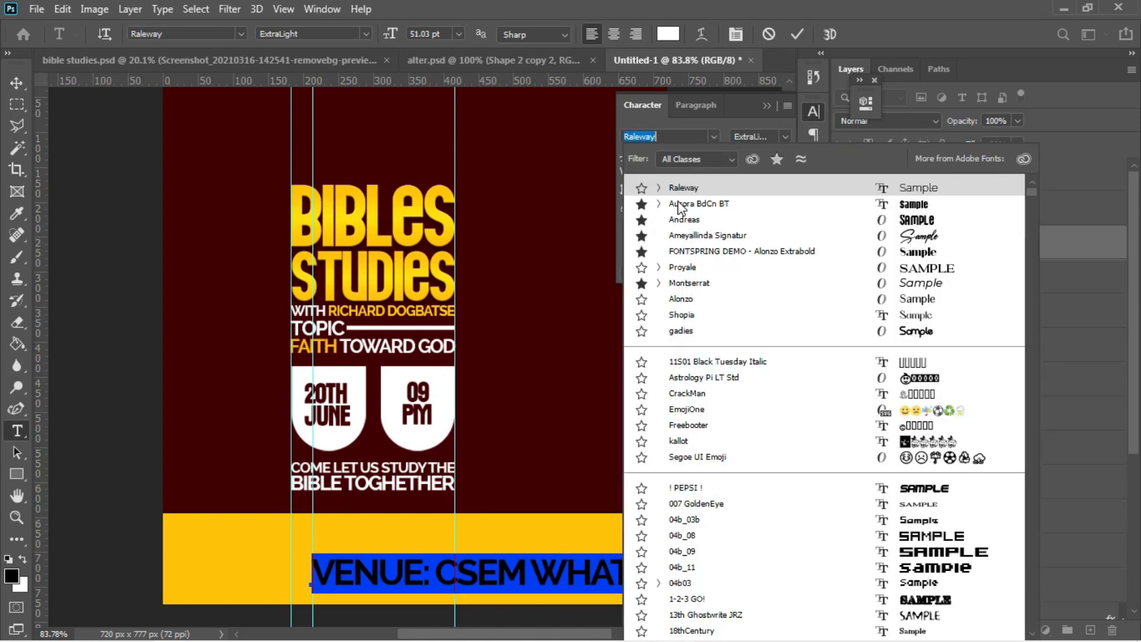
pyautogui.click(679, 204)
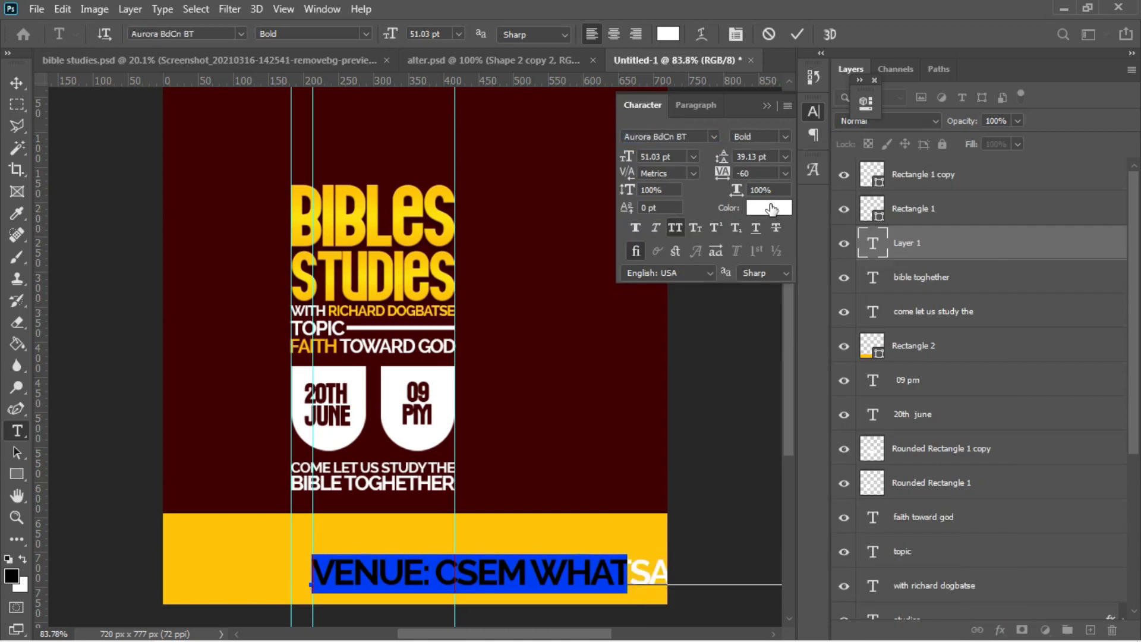
pyautogui.click(770, 207)
pyautogui.click(553, 232)
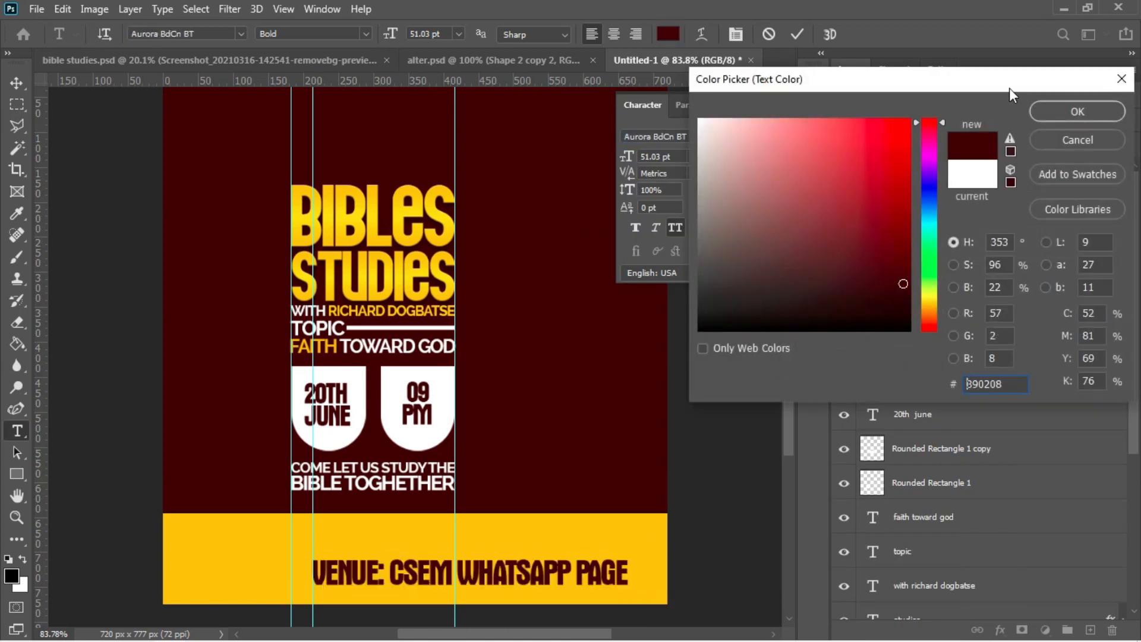
pyautogui.click(1042, 112)
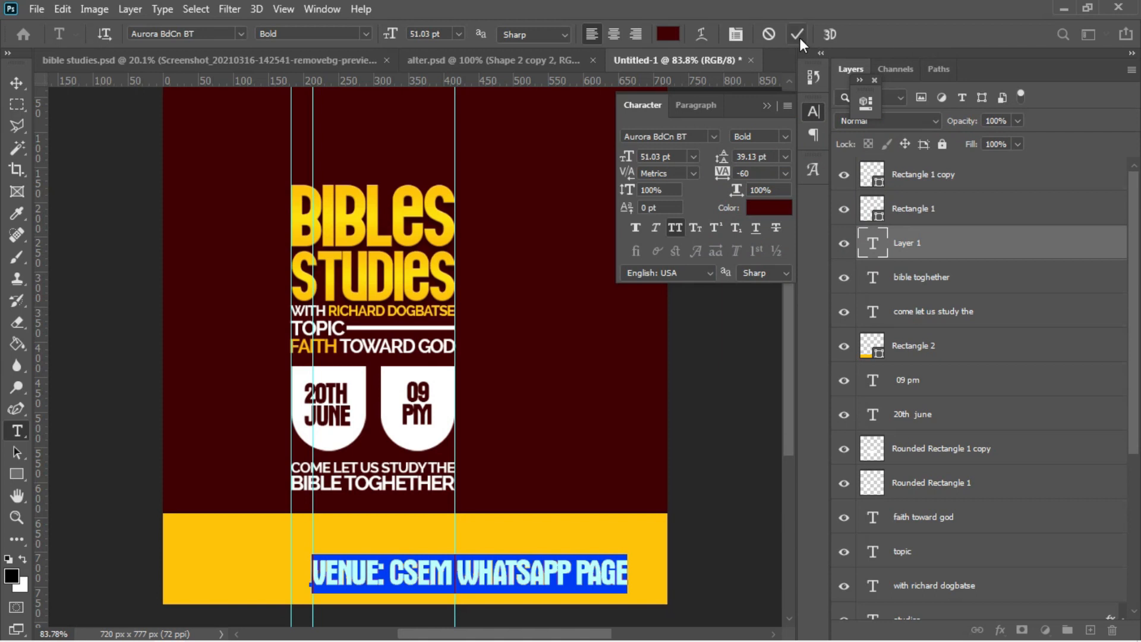
pyautogui.click(800, 38)
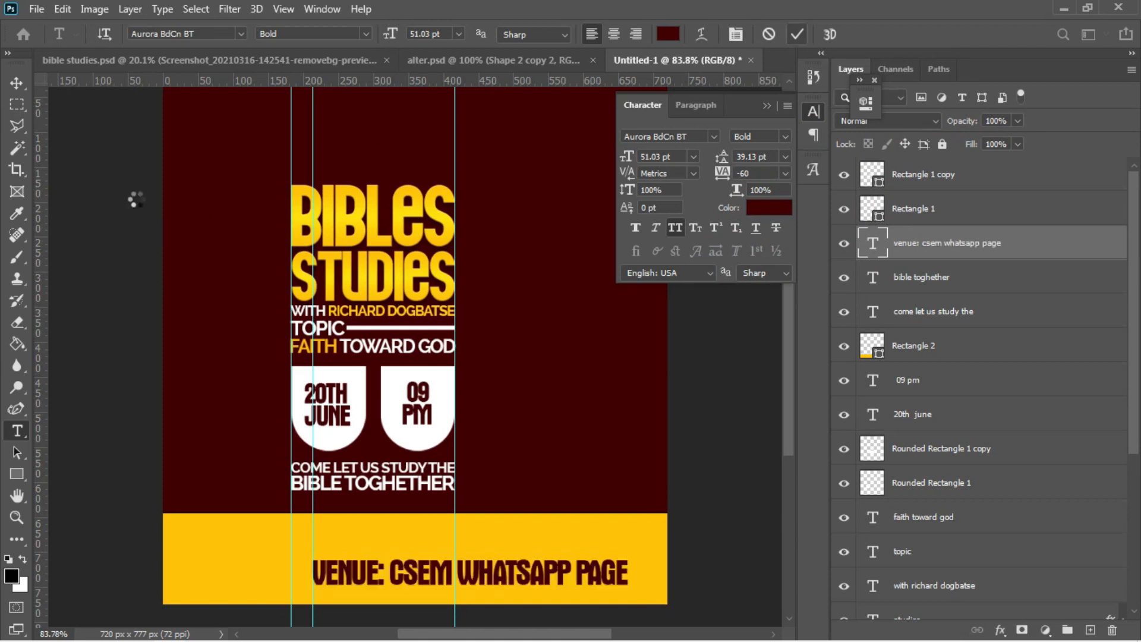
# Scale the venue line to about 81% and centre it horizontally on the canvas.
pyautogui.click(16, 84)
pyautogui.hotkey('ctrl', 't')
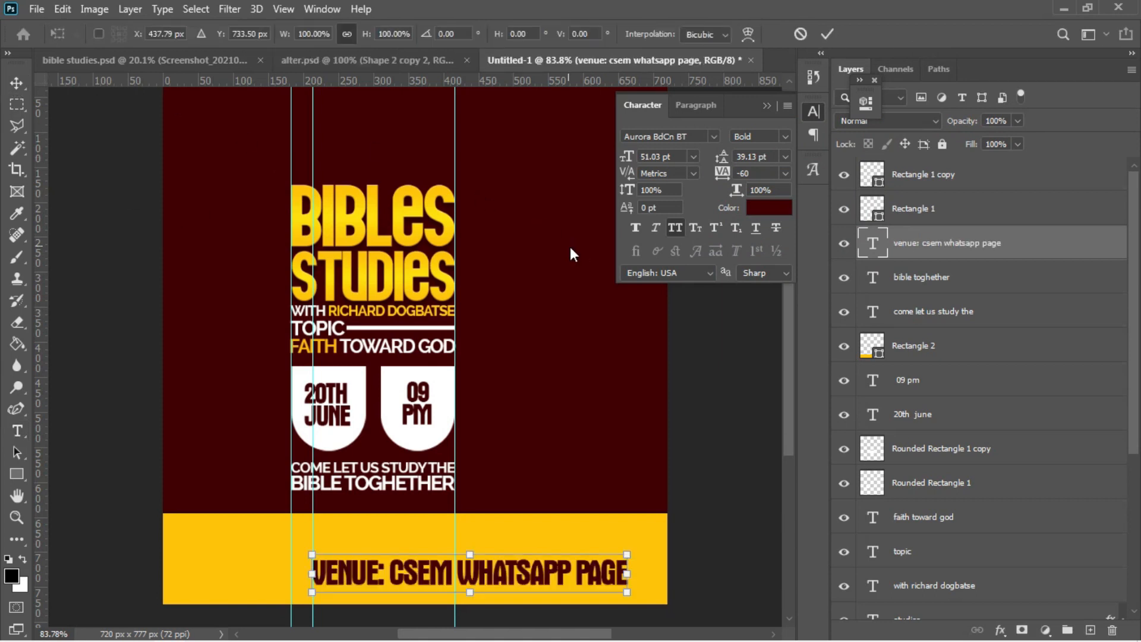
pyautogui.moveTo(630, 593); pyautogui.dragTo(572, 578)
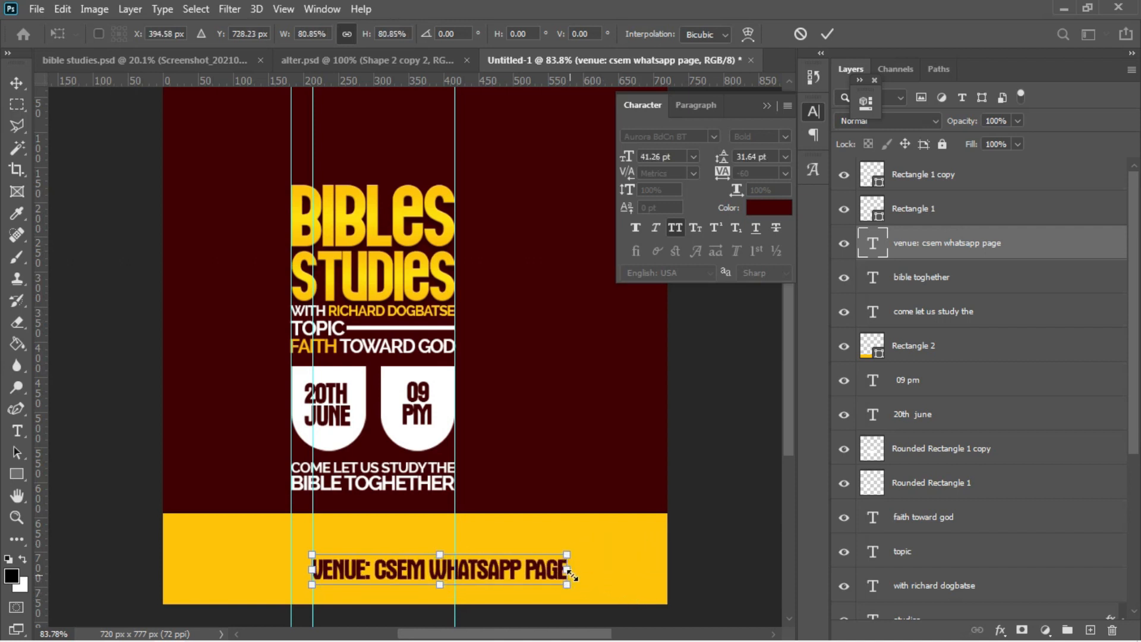
pyautogui.press('Return')
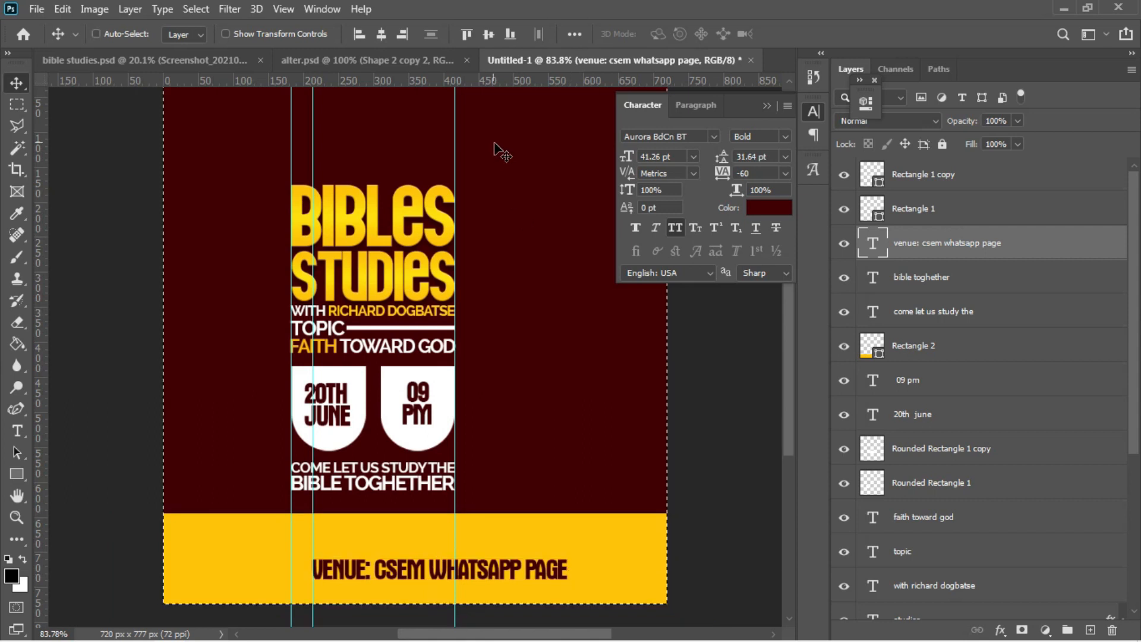
pyautogui.hotkey('ctrl', 'a')
pyautogui.click(383, 38)
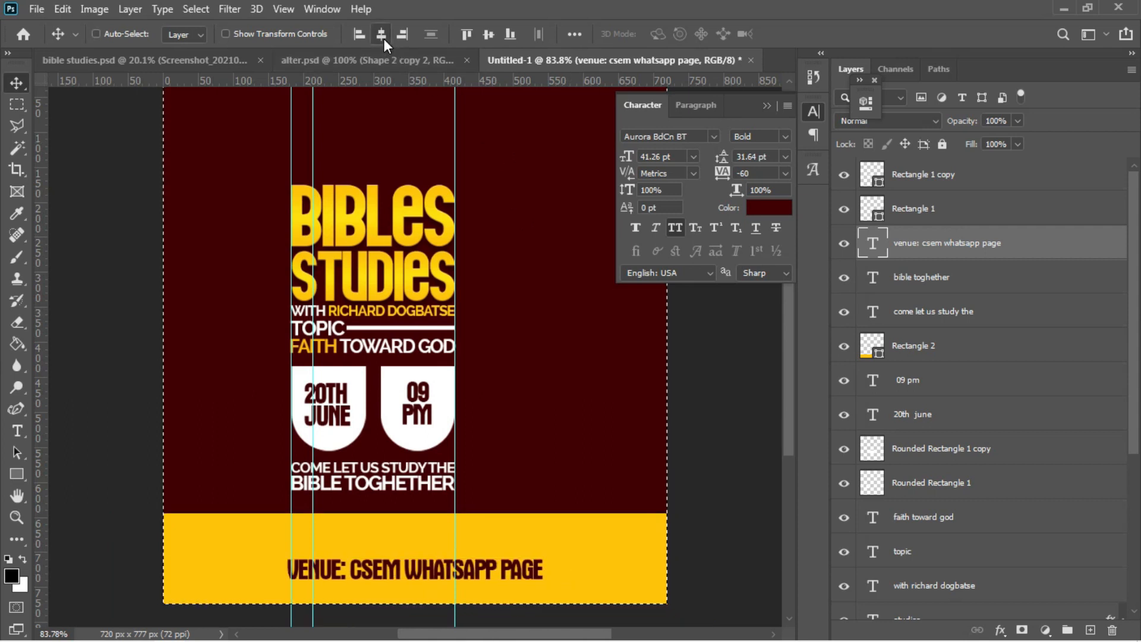
pyautogui.press('Left')
pyautogui.press('Return')
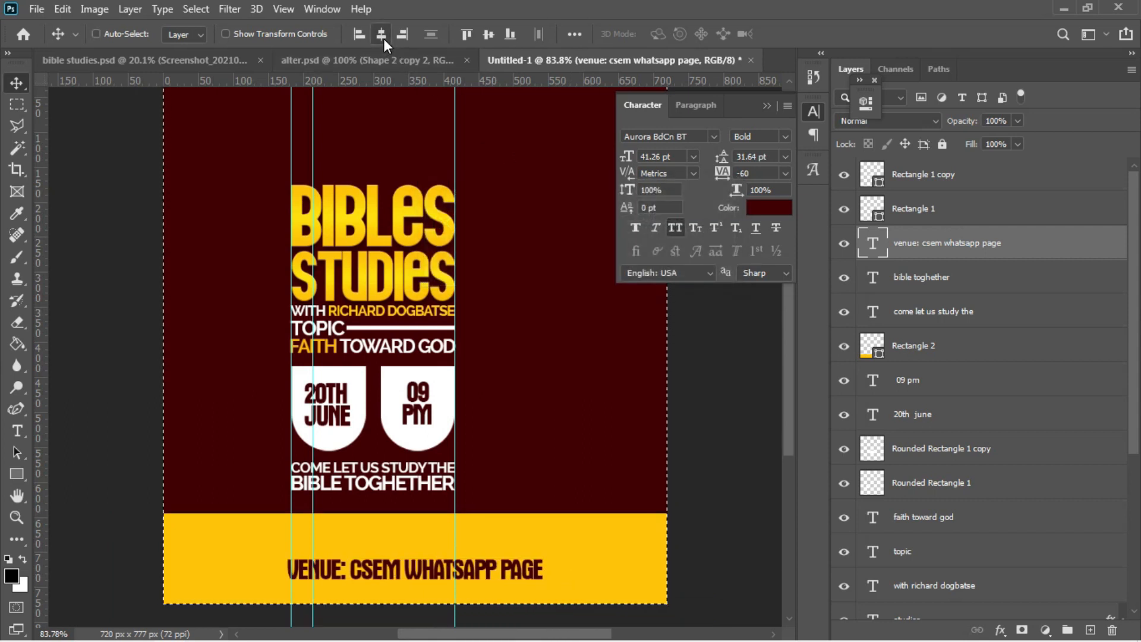
pyautogui.hotkey('ctrl', 'd')
# Nudge the venue line up within the gold band, leaving room for a second line beneath it.
pyautogui.hotkey('shift', 'Up')
pyautogui.press('Up')
pyautogui.press('Up')
pyautogui.press('Up')
pyautogui.press('Up')
pyautogui.press('Up')
pyautogui.press('Up')
pyautogui.press('Up')
pyautogui.press('Up')
pyautogui.press('Up')
pyautogui.press('Up')
pyautogui.press('Up')
pyautogui.press('Up')
pyautogui.press('Up')
pyautogui.press('Up')
pyautogui.press('Up')
pyautogui.press('Up')
pyautogui.press('Up')
pyautogui.press('Up')
pyautogui.press('Up')
pyautogui.press('Up')
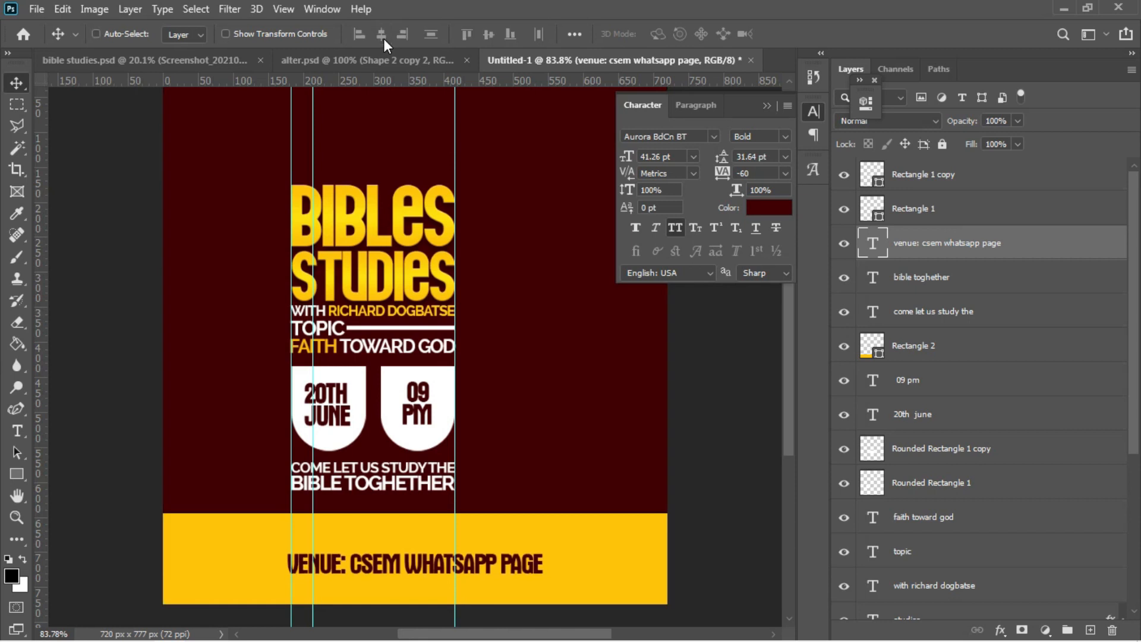
pyautogui.press('Down')
# Duplicate the venue line directly beneath itself and replace the copy's wording with DON’T MISS from the Notepad notes.
pyautogui.hotkey('ctrl', 'j')
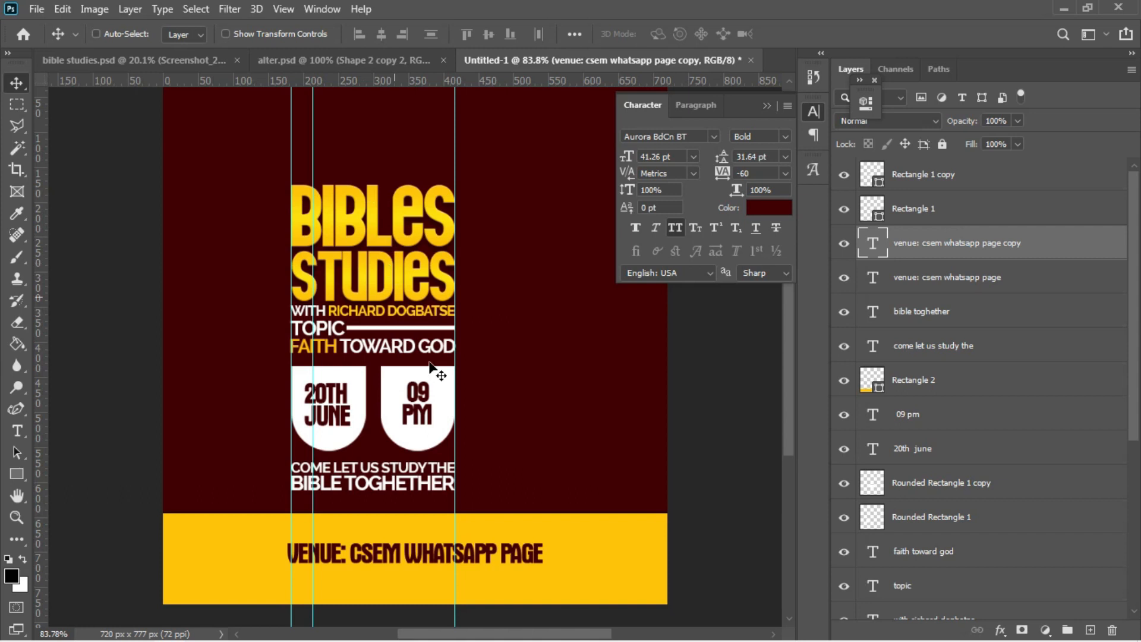
pyautogui.moveTo(425, 565); pyautogui.dragTo(426, 586)
pyautogui.doubleClick(426, 583)
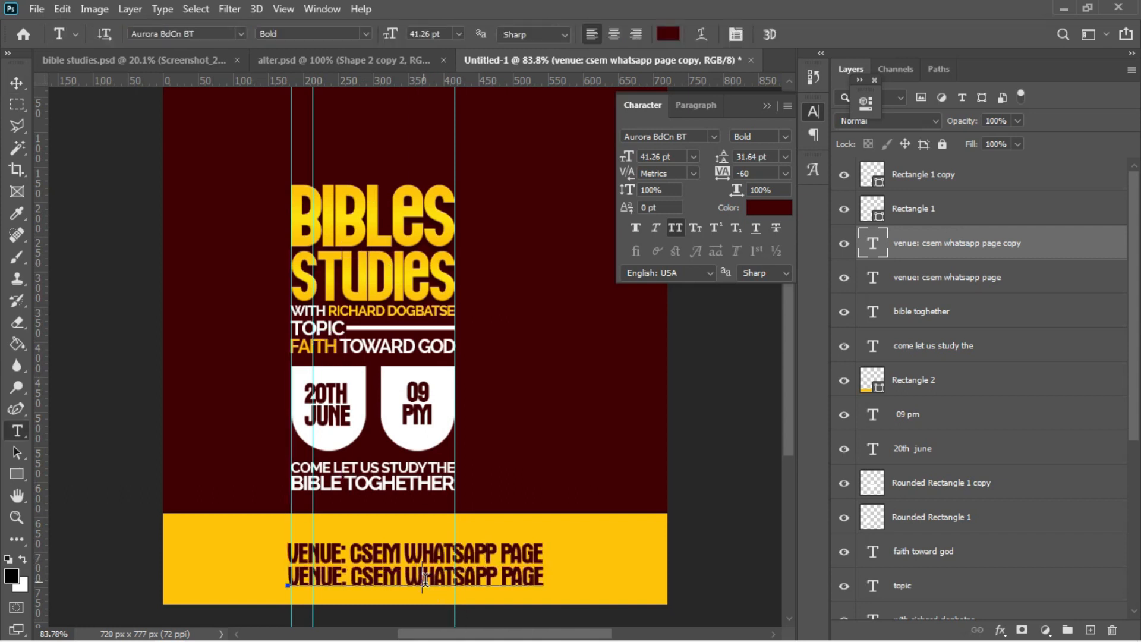
pyautogui.press('BackSpace')
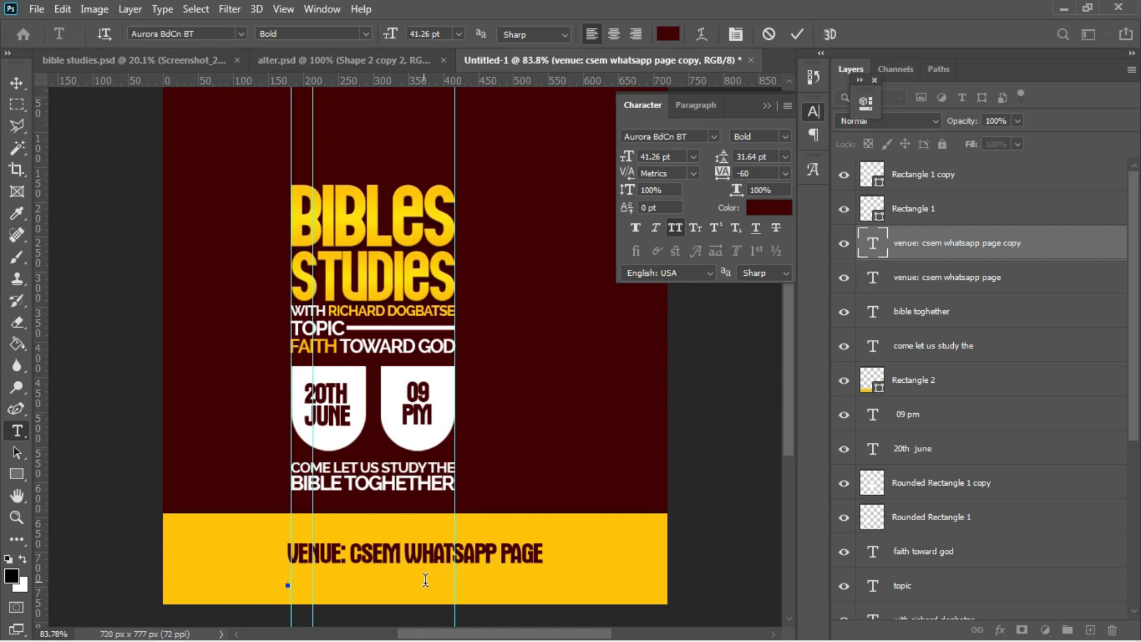
pyautogui.moveTo(329, 634)
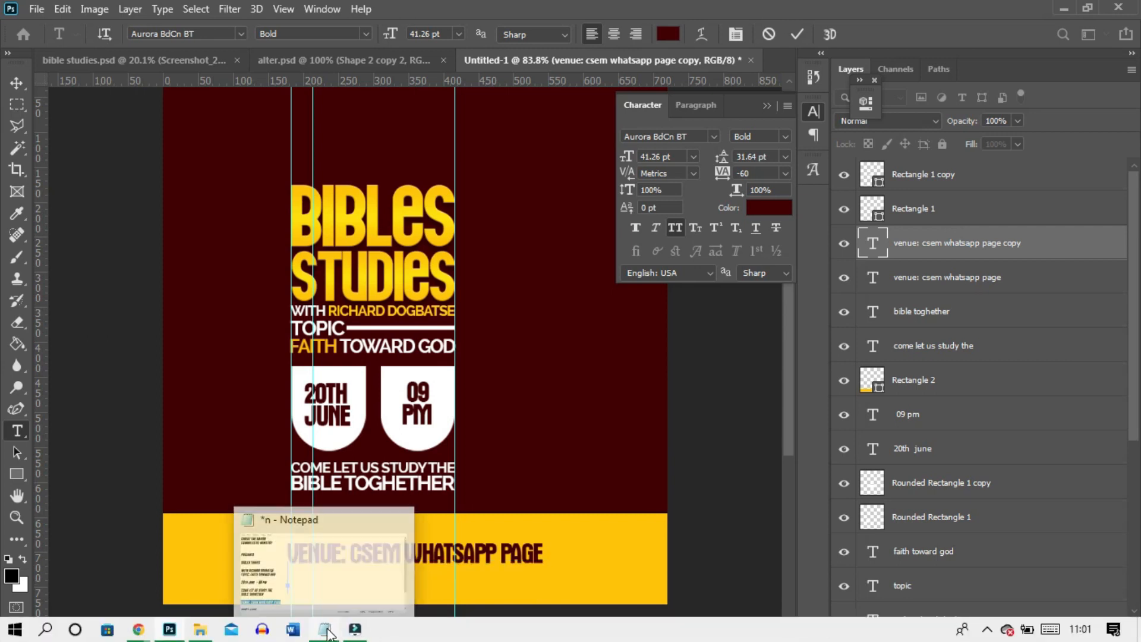
pyautogui.click(299, 556)
pyautogui.click(382, 438)
pyautogui.scroll(-2, 383, 438)
pyautogui.doubleClick(377, 393)
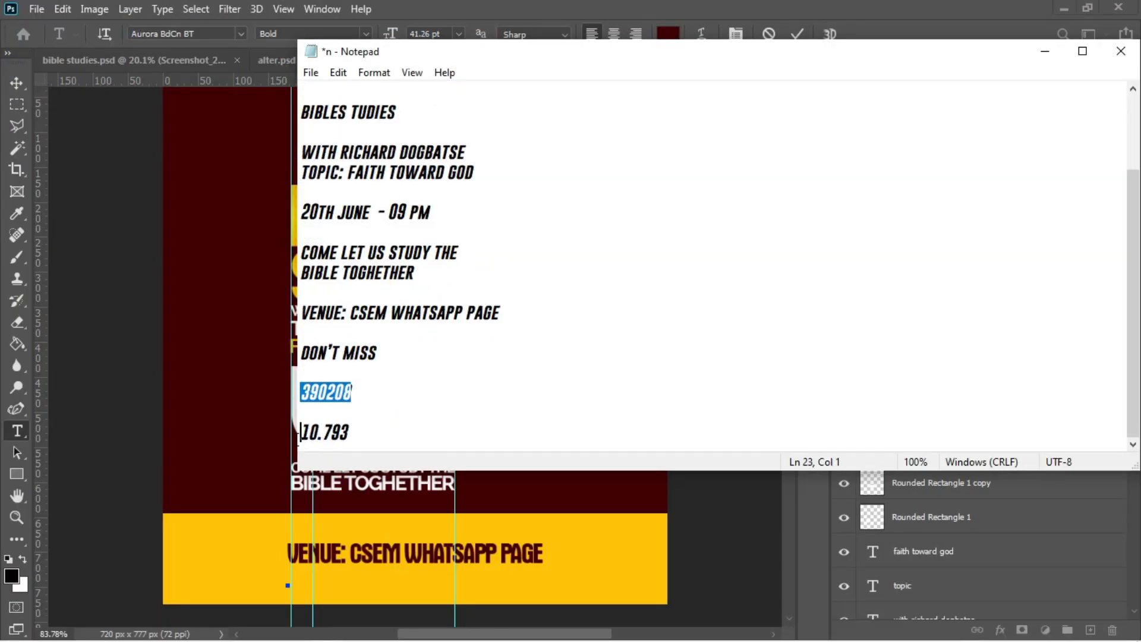
pyautogui.moveTo(381, 353); pyautogui.dragTo(292, 349)
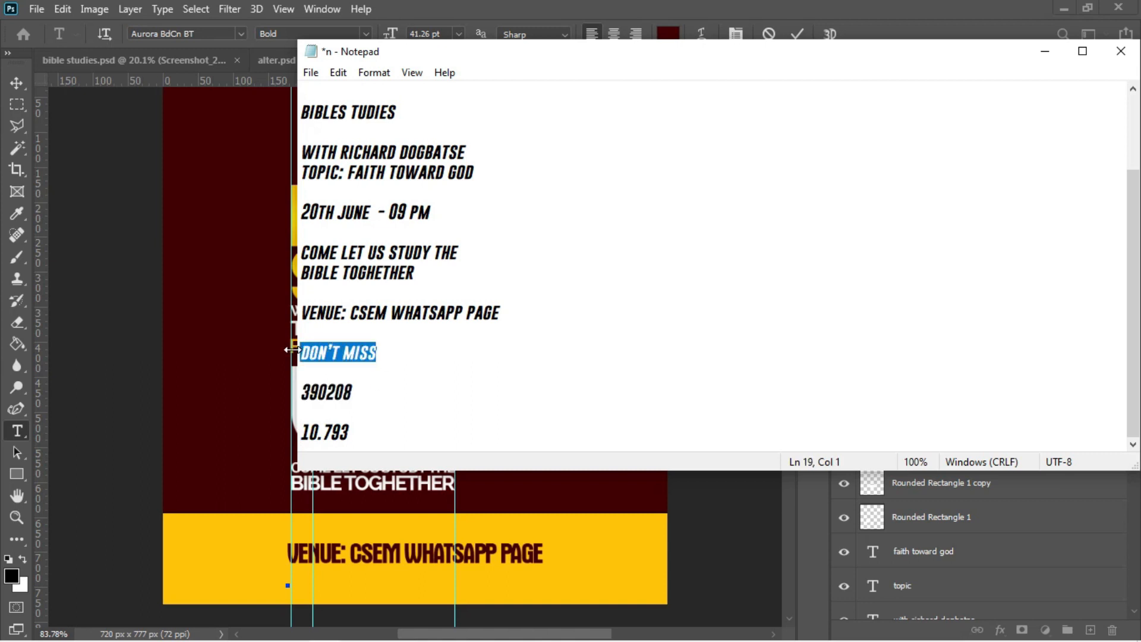
pyautogui.click(253, 351)
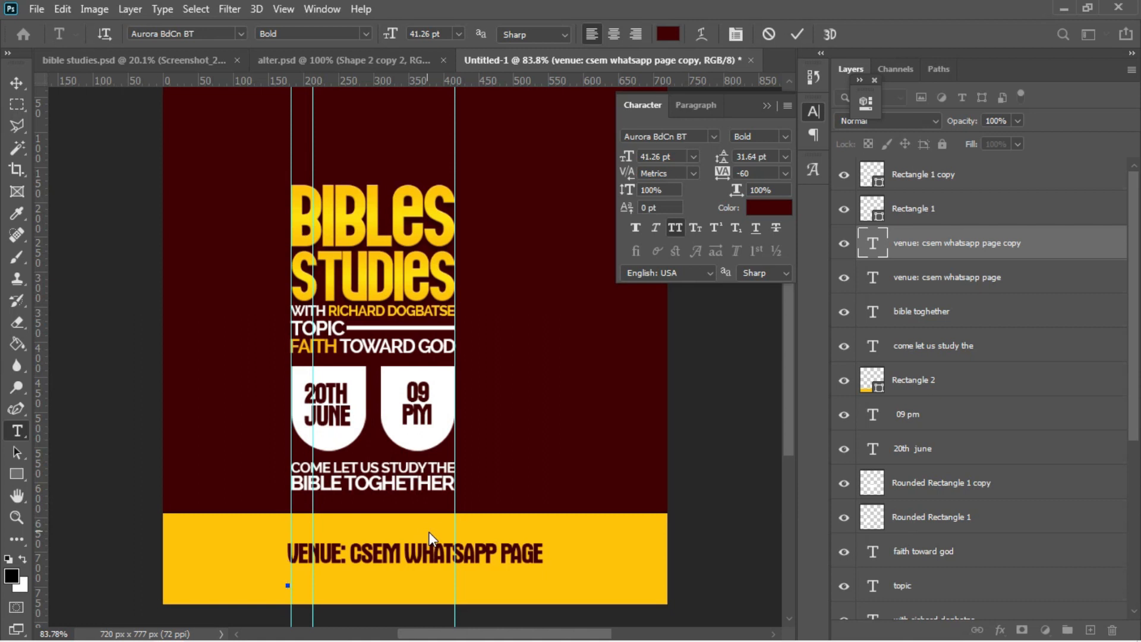
pyautogui.write('DON’T MISS')
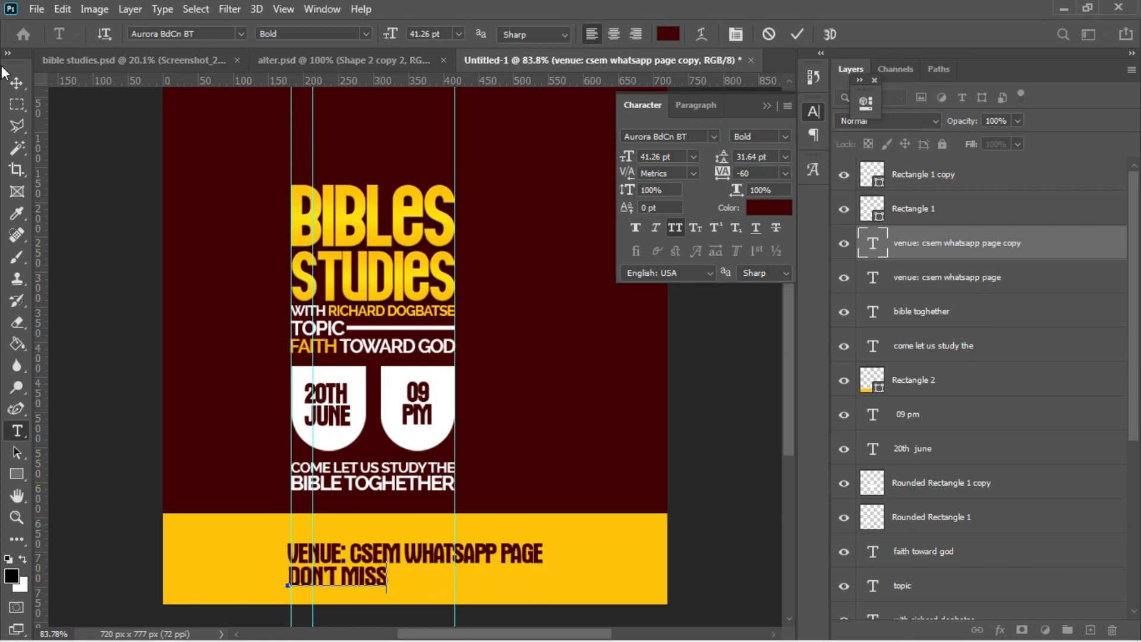
# Centre the DON’T MISS line horizontally on the canvas, under the venue line.
pyautogui.click(16, 83)
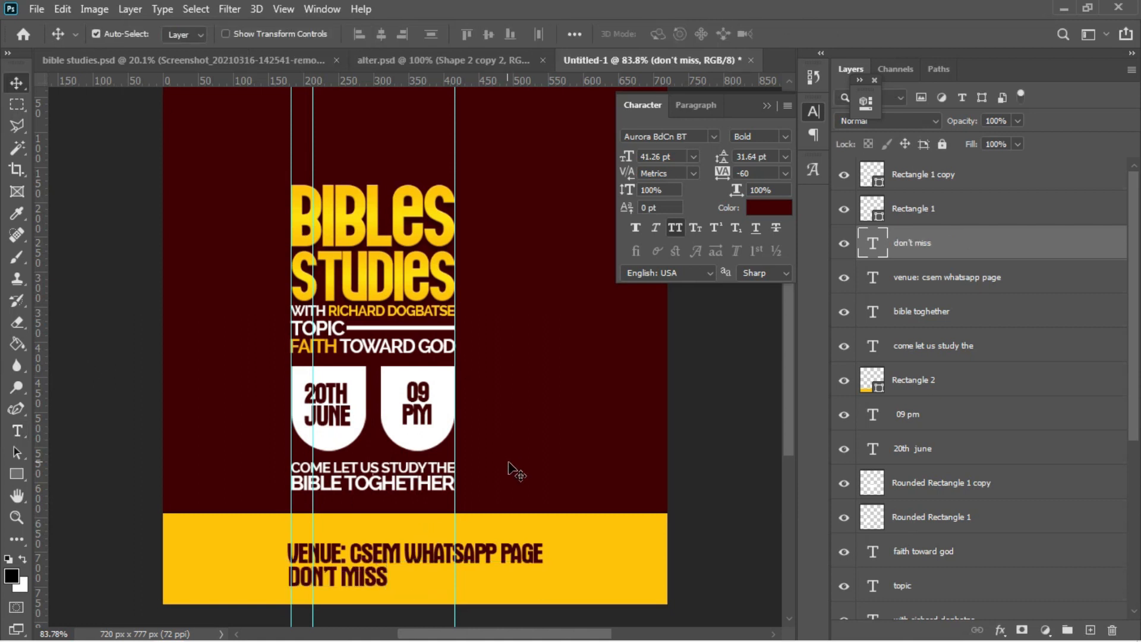
pyautogui.hotkey('ctrl', 'a')
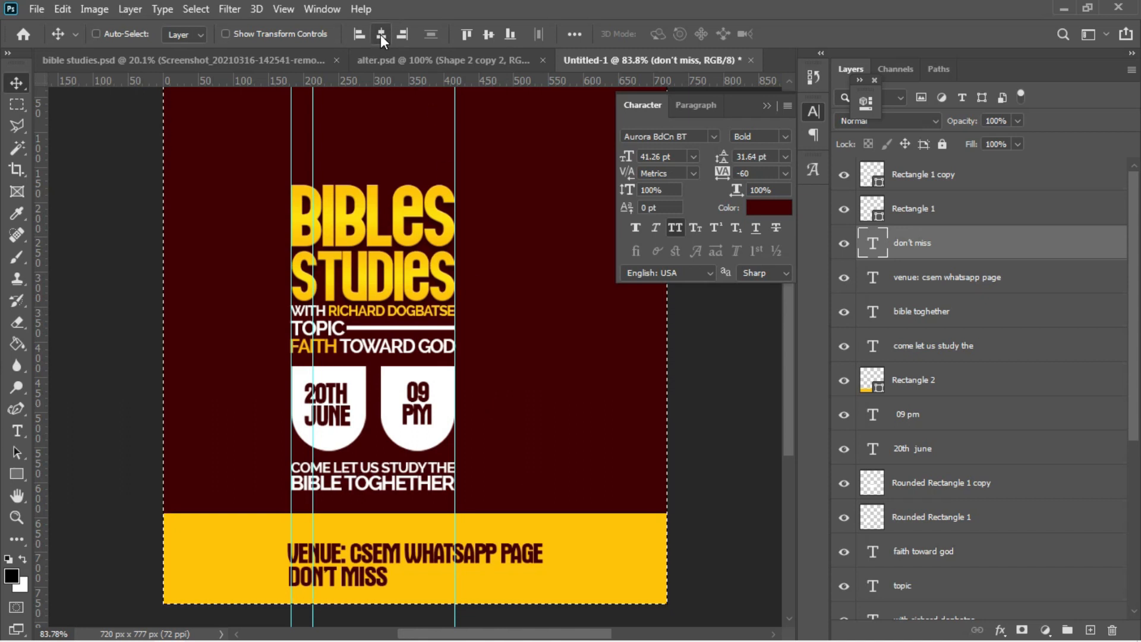
pyautogui.click(381, 34)
pyautogui.hotkey('ctrl', 'd')
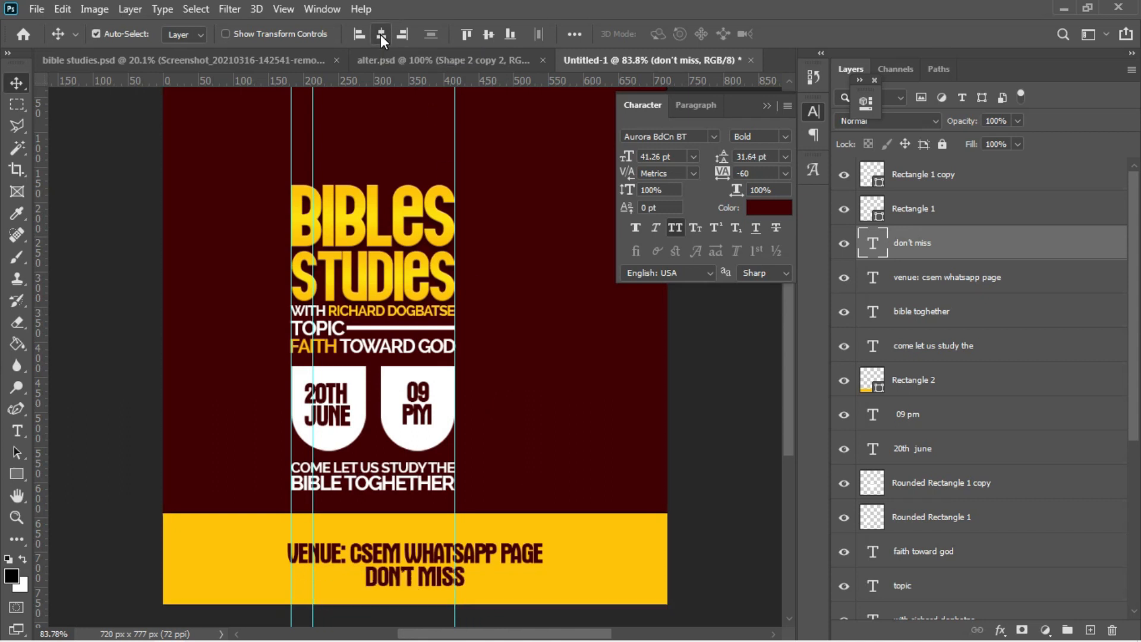
# Draw a rounded rectangle about 212 × 63 px with fully rounded ends, overlapping the left edge of the gold band.
pyautogui.click(26, 474)
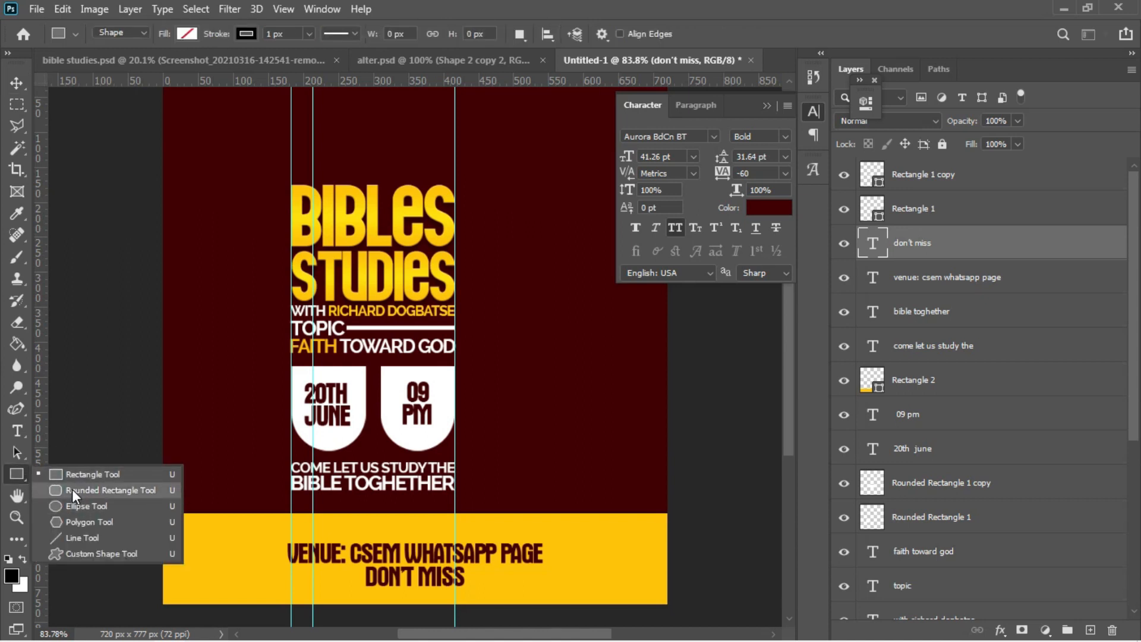
pyautogui.click(70, 491)
pyautogui.moveTo(117, 540); pyautogui.dragTo(265, 584)
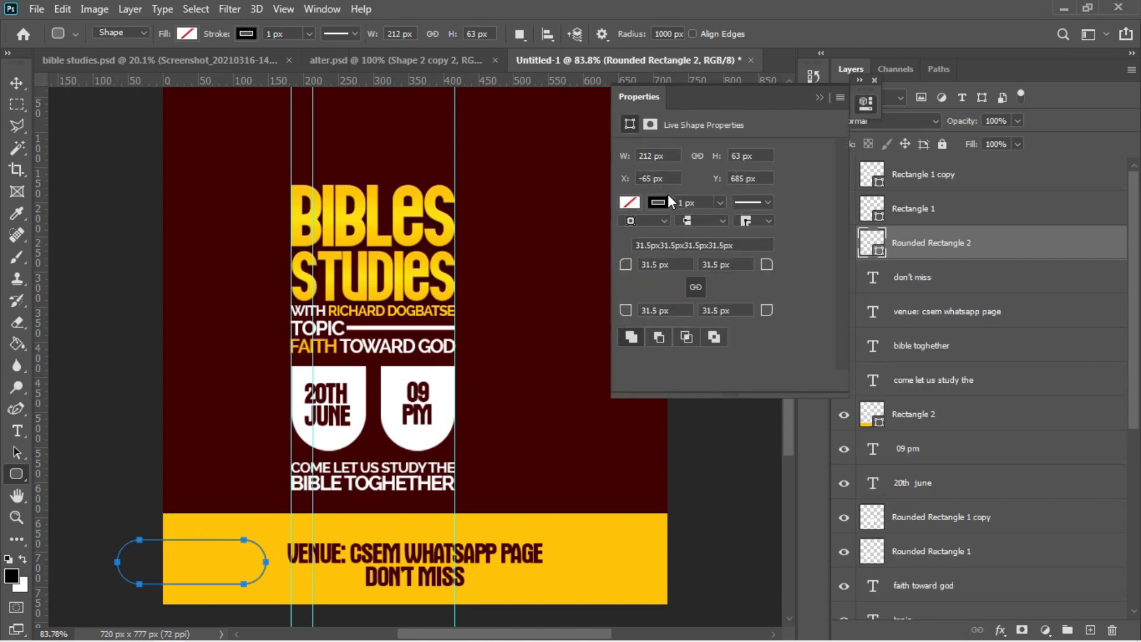
# Remove the rounded rectangle's outline and fill it with bright red (#fc000c).
pyautogui.click(665, 200)
pyautogui.click(639, 234)
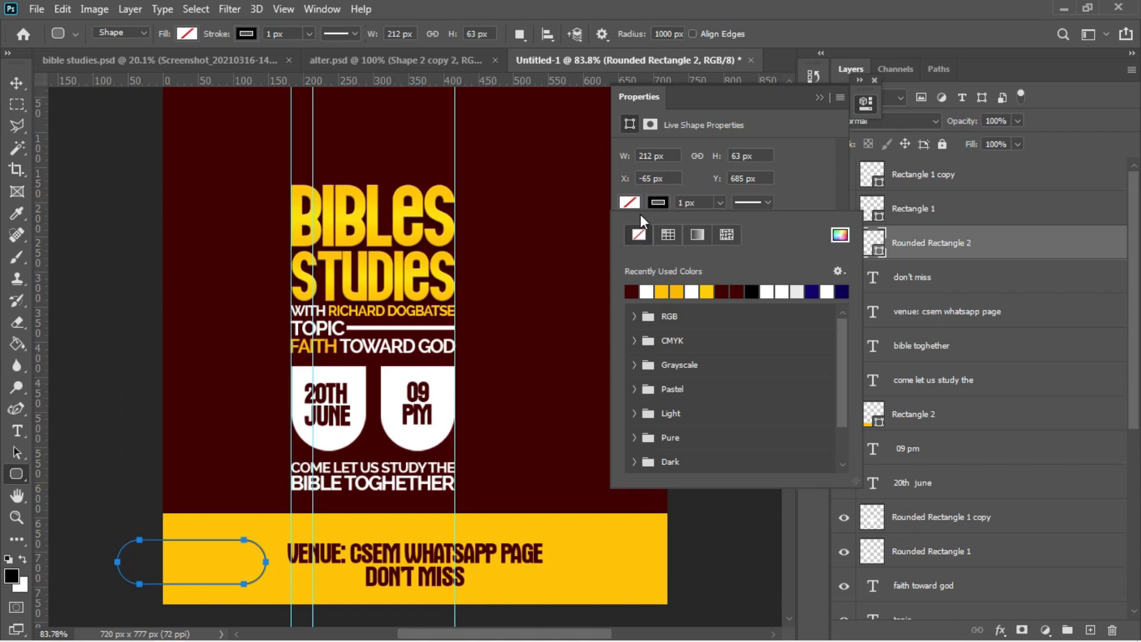
pyautogui.click(636, 206)
pyautogui.click(636, 205)
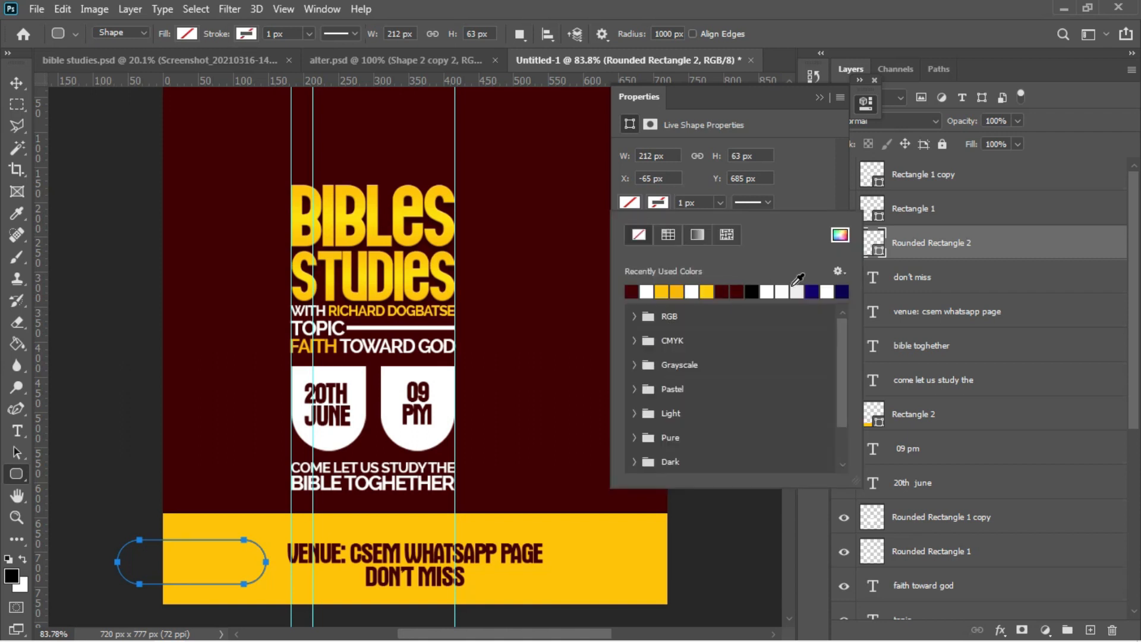
pyautogui.click(841, 237)
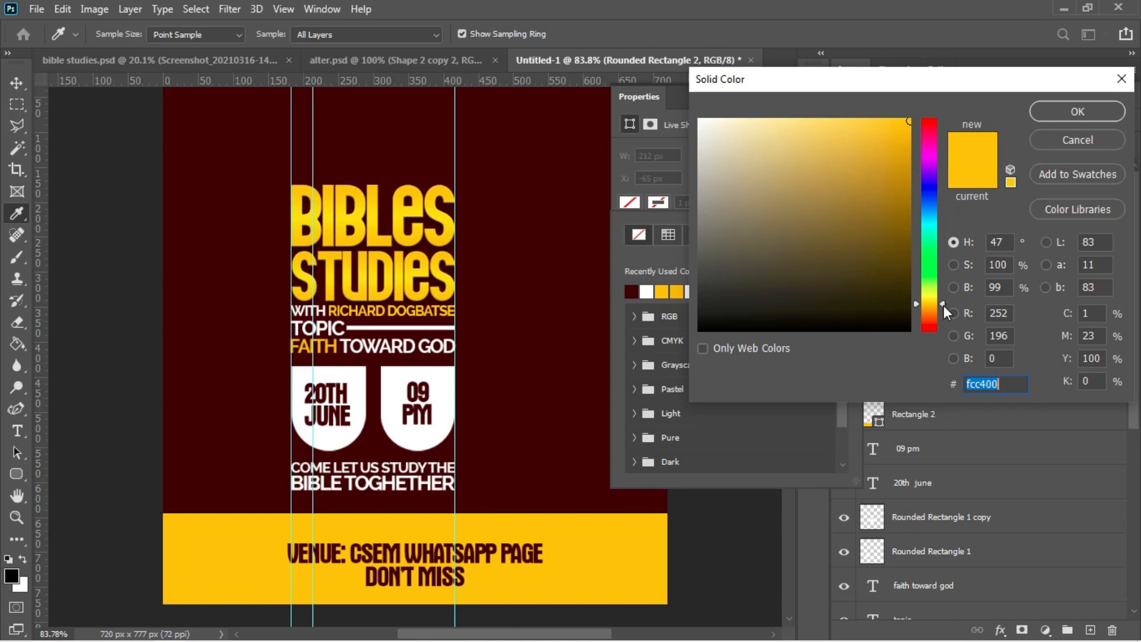
pyautogui.moveTo(945, 304); pyautogui.dragTo(941, 120)
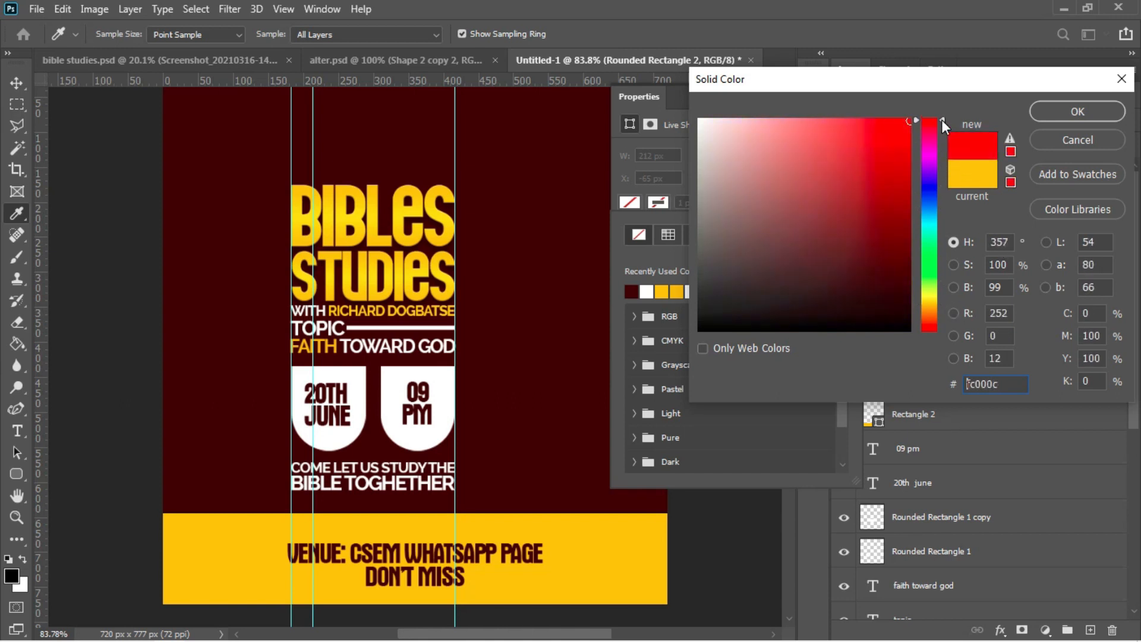
pyautogui.click(1050, 111)
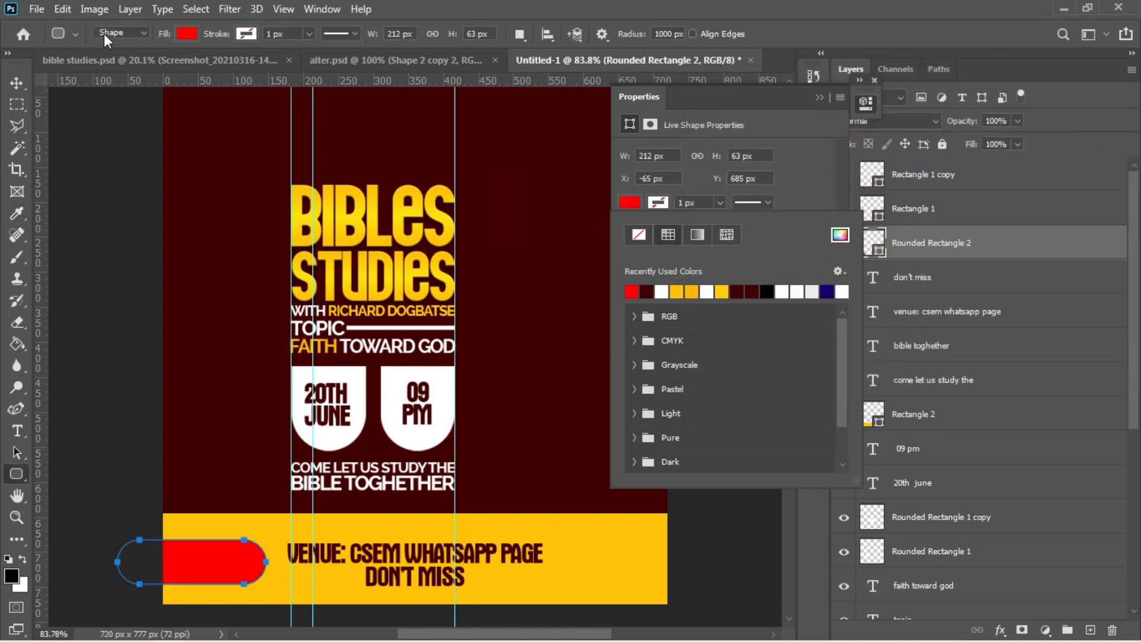
pyautogui.click(17, 84)
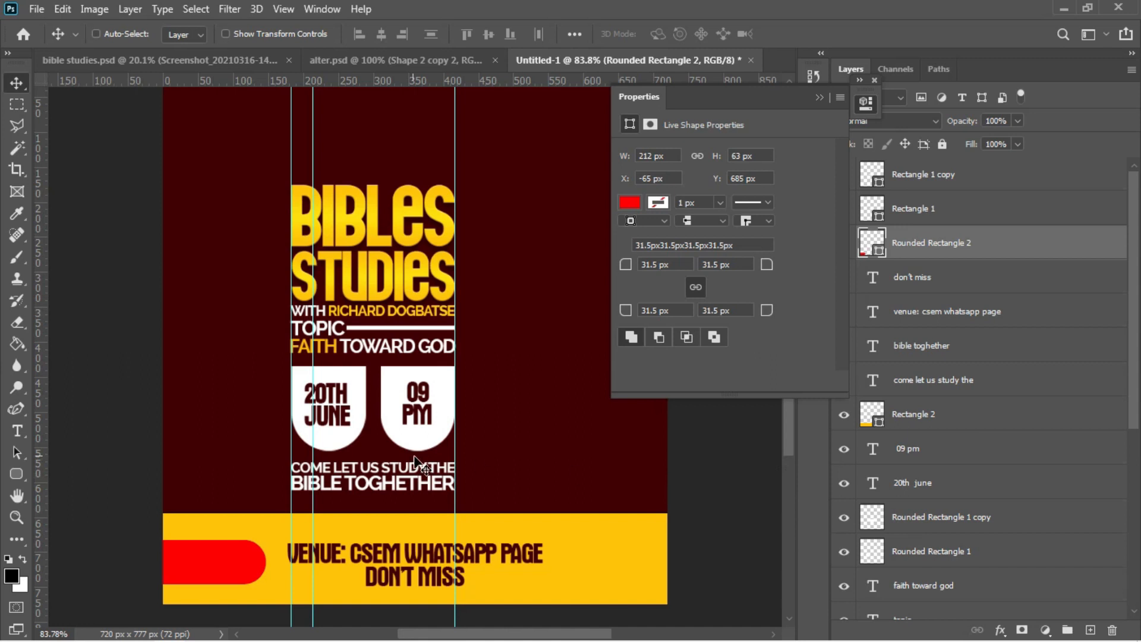
# Add the white (#ffffff) text FG in Aurora BdCn BT Bold on the red rounded shape in the gold band.
pyautogui.press('t')
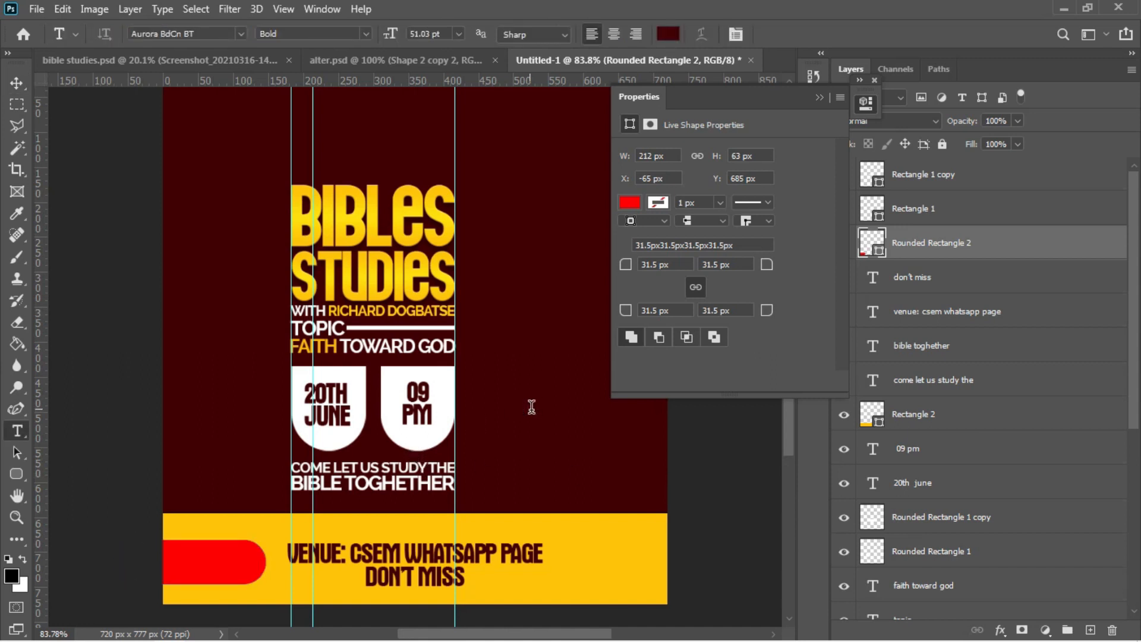
pyautogui.click(531, 407)
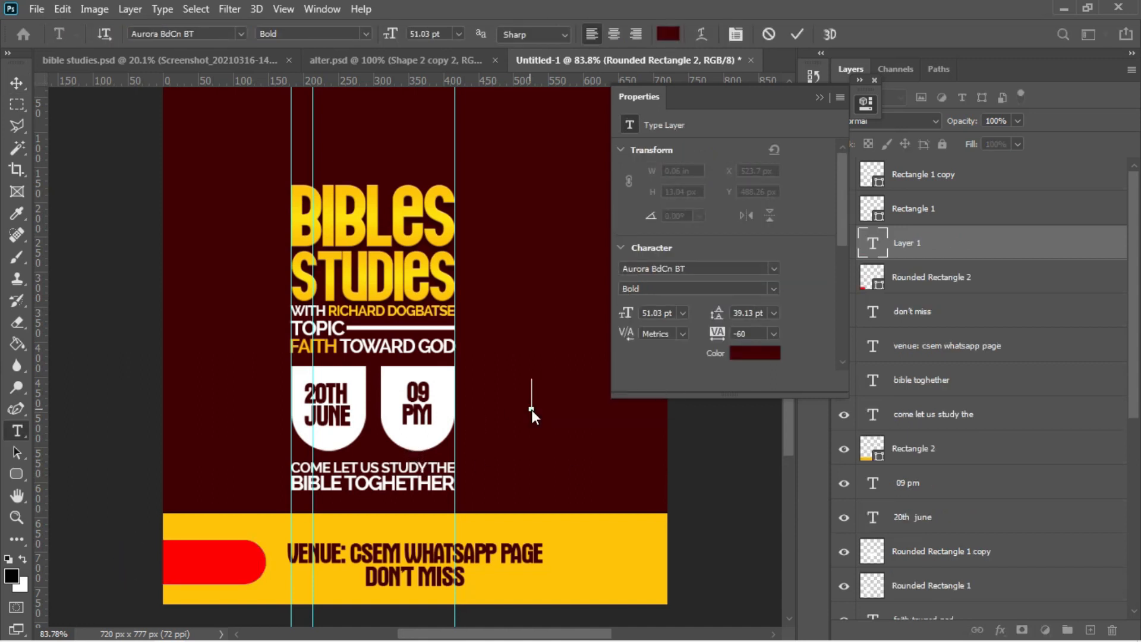
pyautogui.moveTo(531, 409); pyautogui.dragTo(531, 409)
pyautogui.click(771, 352)
pyautogui.write('ffffff')
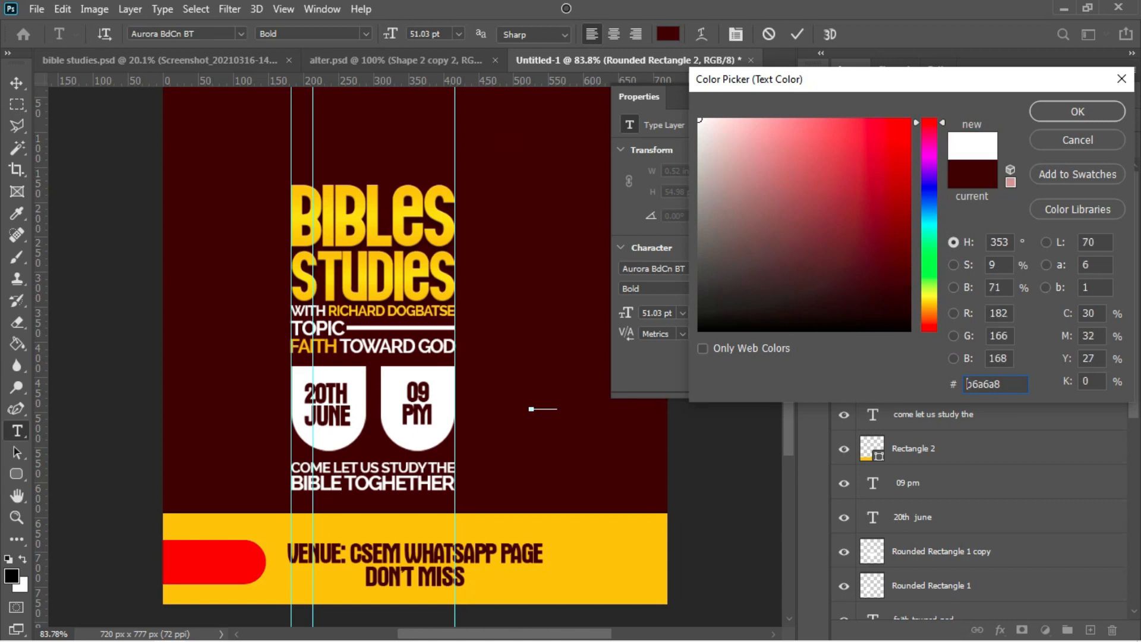
pyautogui.press('Return')
pyautogui.moveTo(538, 421); pyautogui.dragTo(159, 606)
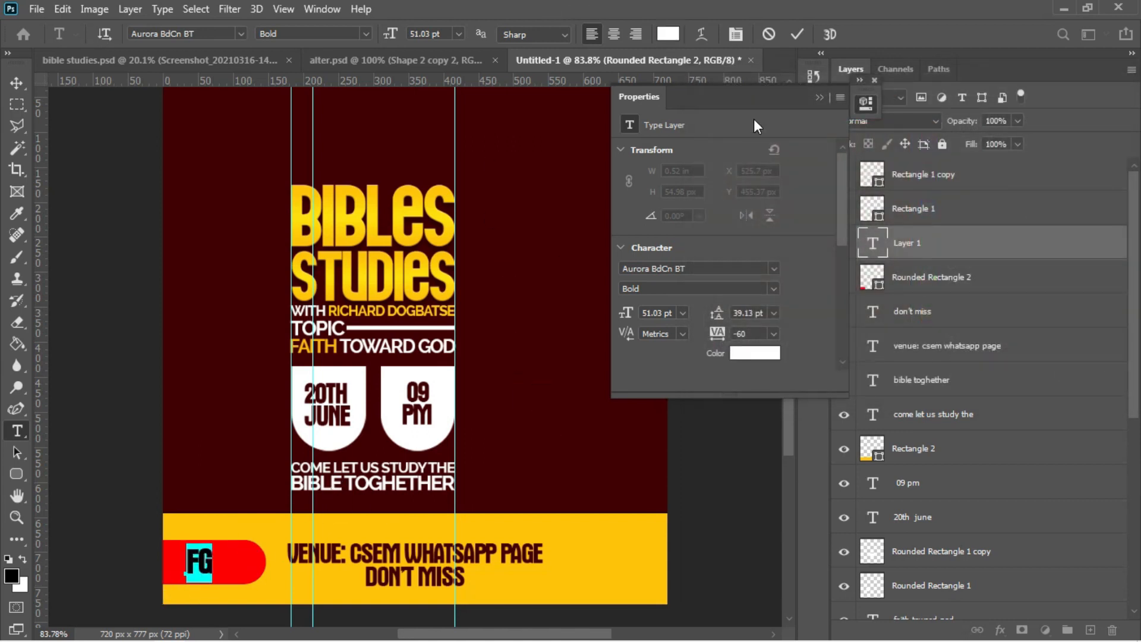
pyautogui.click(795, 38)
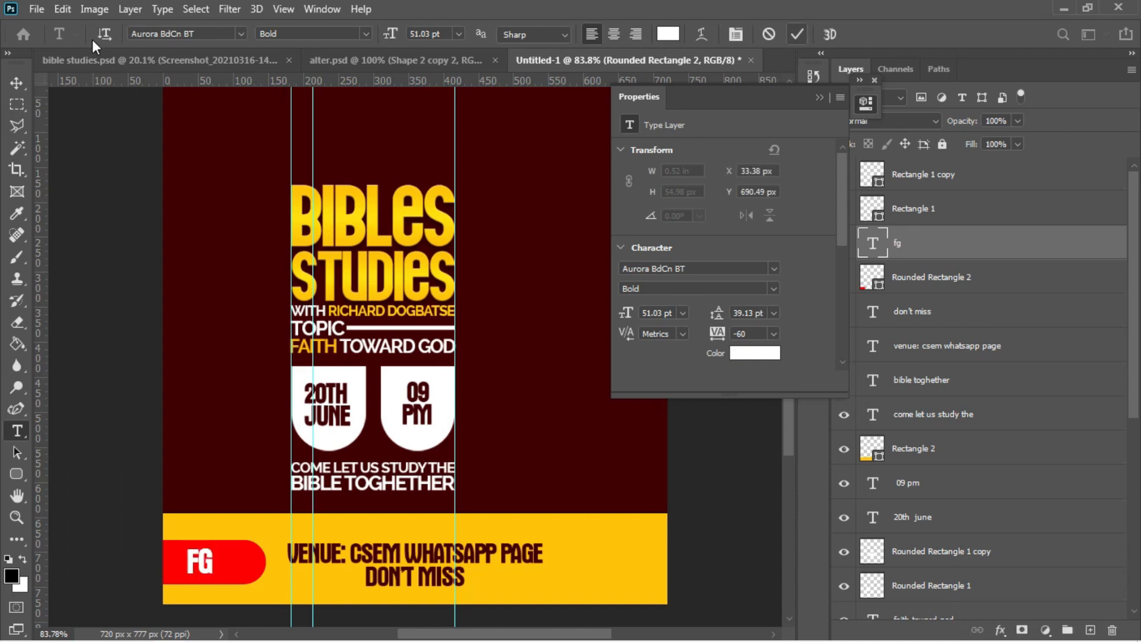
# Nudge the FG text about 5 px to the right on the red shape.
pyautogui.click(16, 82)
pyautogui.press('Right')
pyautogui.press('Right')
pyautogui.press('Right')
pyautogui.press('Right')
pyautogui.press('Right')
pyautogui.press('Up')
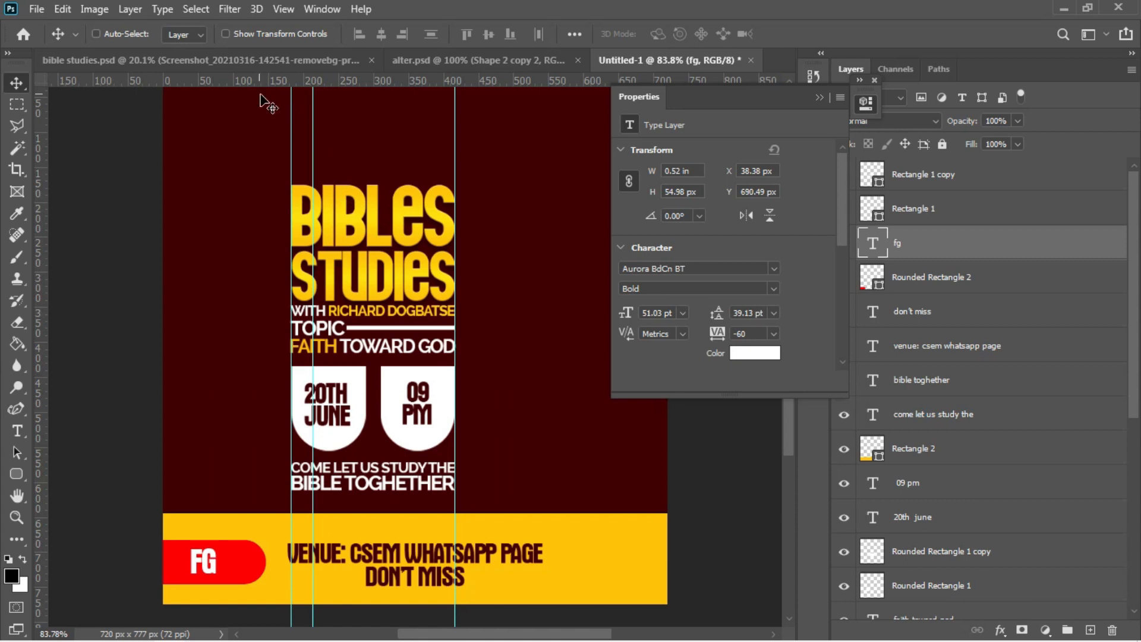
# Copy the ministry name and PRESENTS lines from the Notepad notes and paste them as new text above the BIBLES STUDIES title.
pyautogui.moveTo(263, 637)
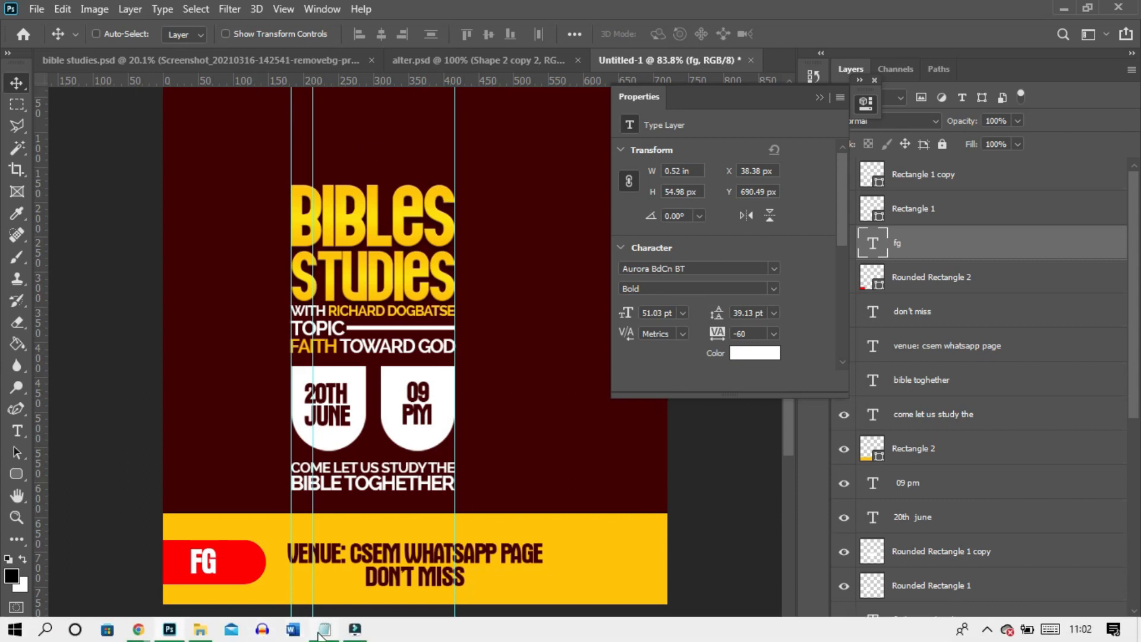
pyautogui.moveTo(323, 631)
pyautogui.click(315, 555)
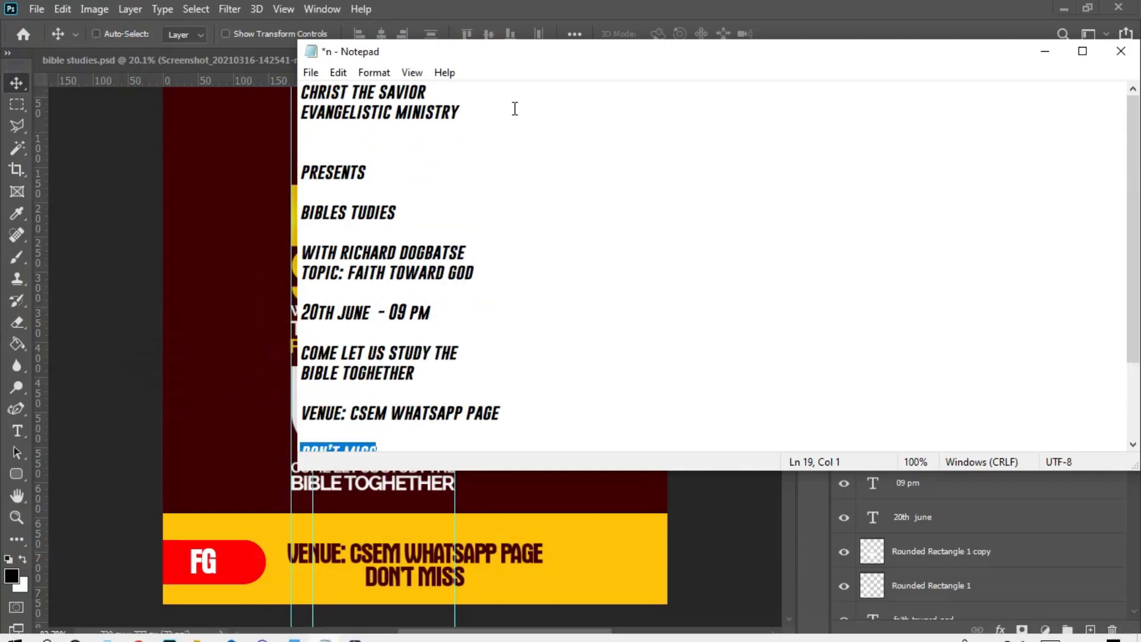
pyautogui.moveTo(303, 89); pyautogui.dragTo(412, 171)
pyautogui.hotkey('ctrl', 'c')
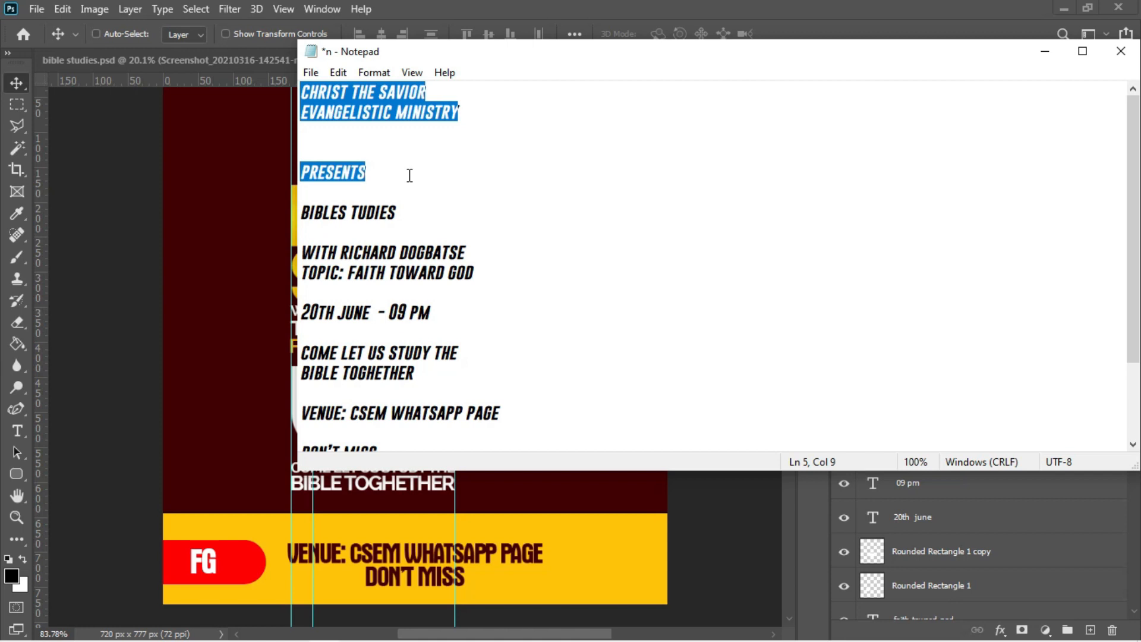
pyautogui.click(255, 178)
pyautogui.press('t')
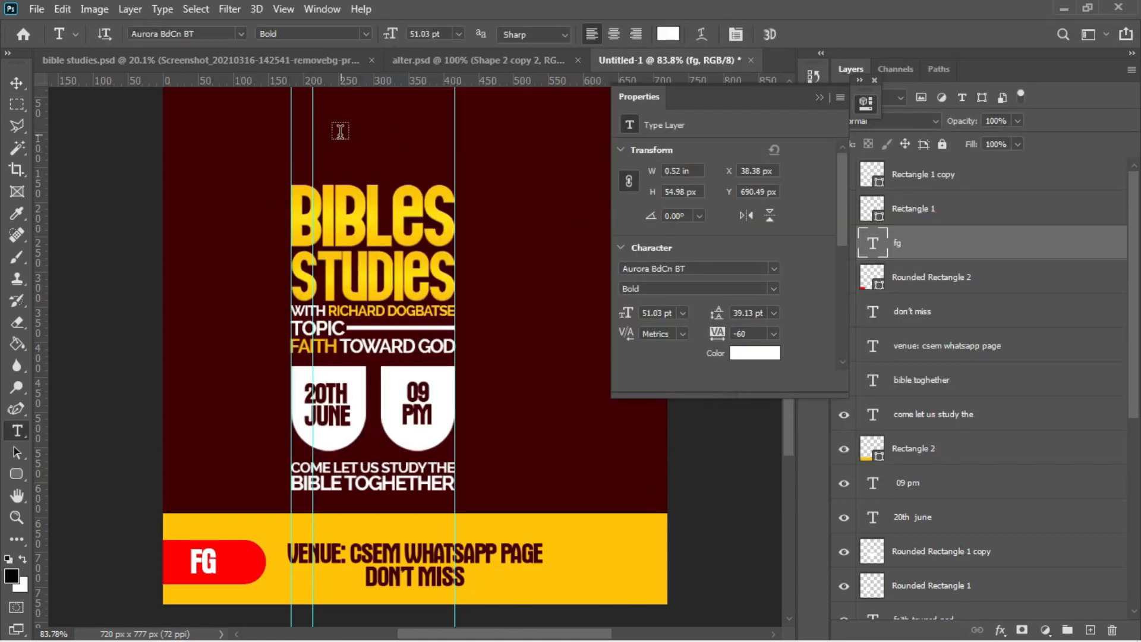
pyautogui.click(340, 130)
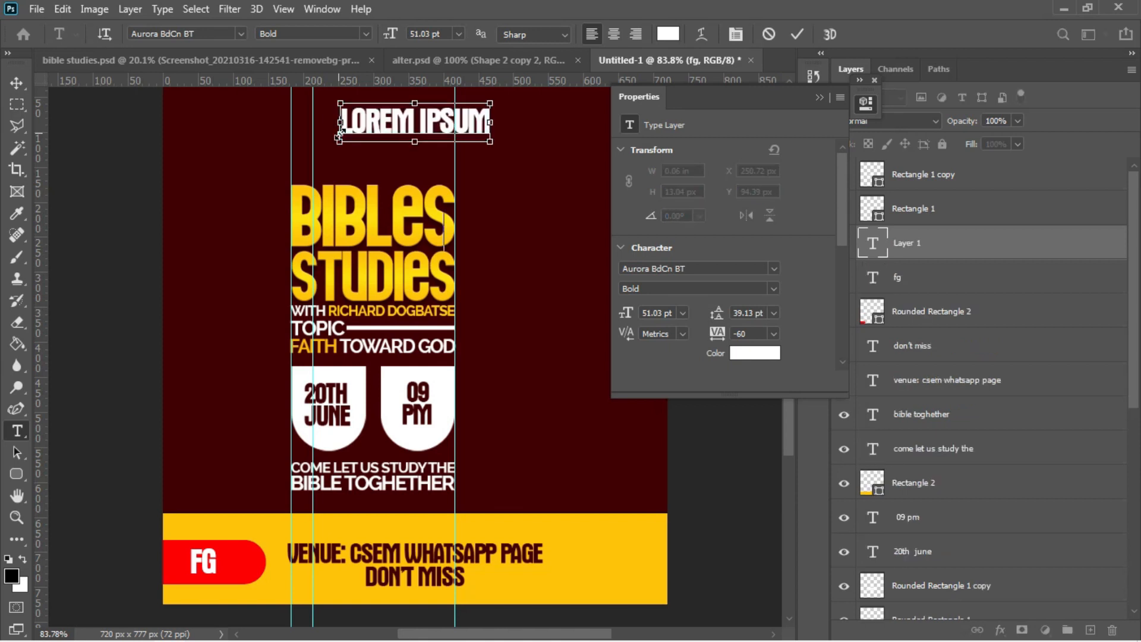
pyautogui.hotkey('ctrl', 'v')
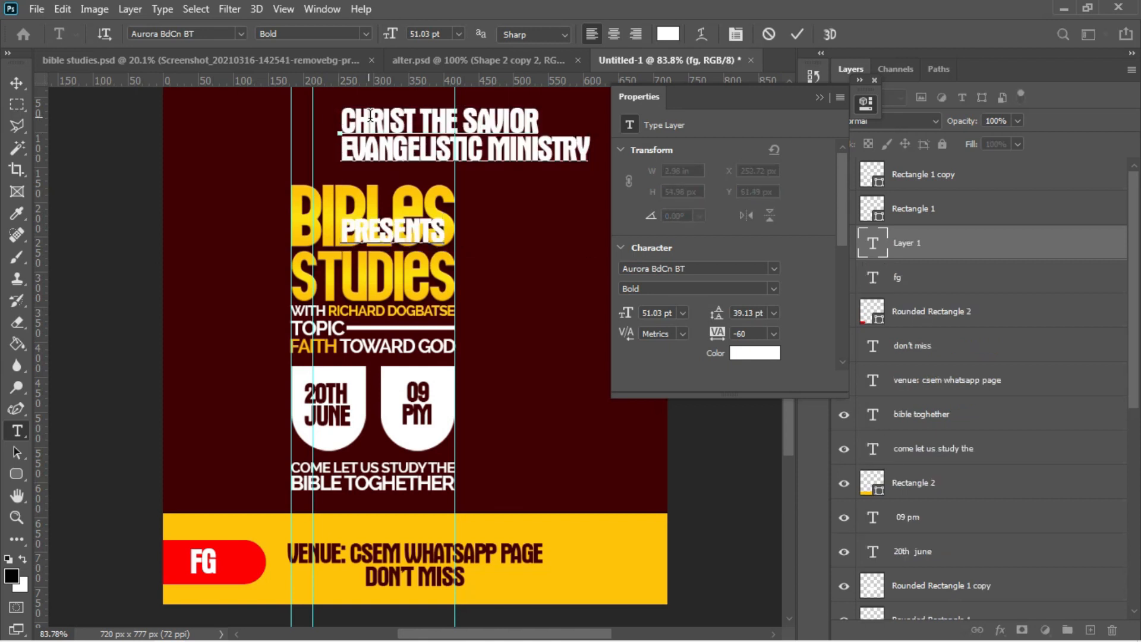
# Set the whole pasted ministry text to Raleway Bold.
pyautogui.hotkey('ctrl', 'a')
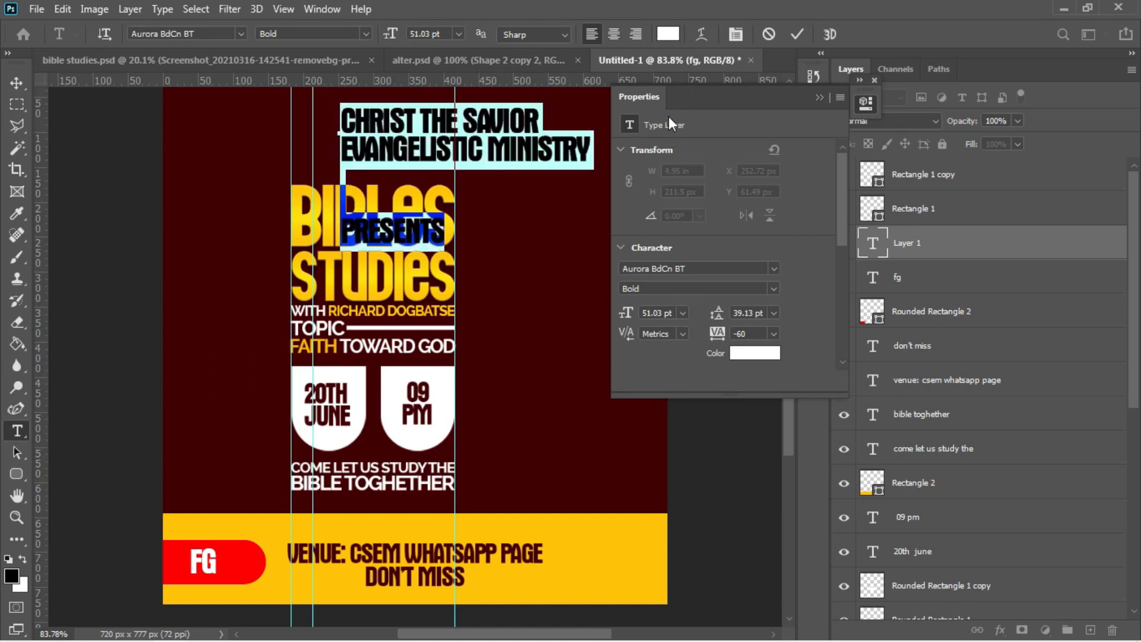
pyautogui.click(820, 97)
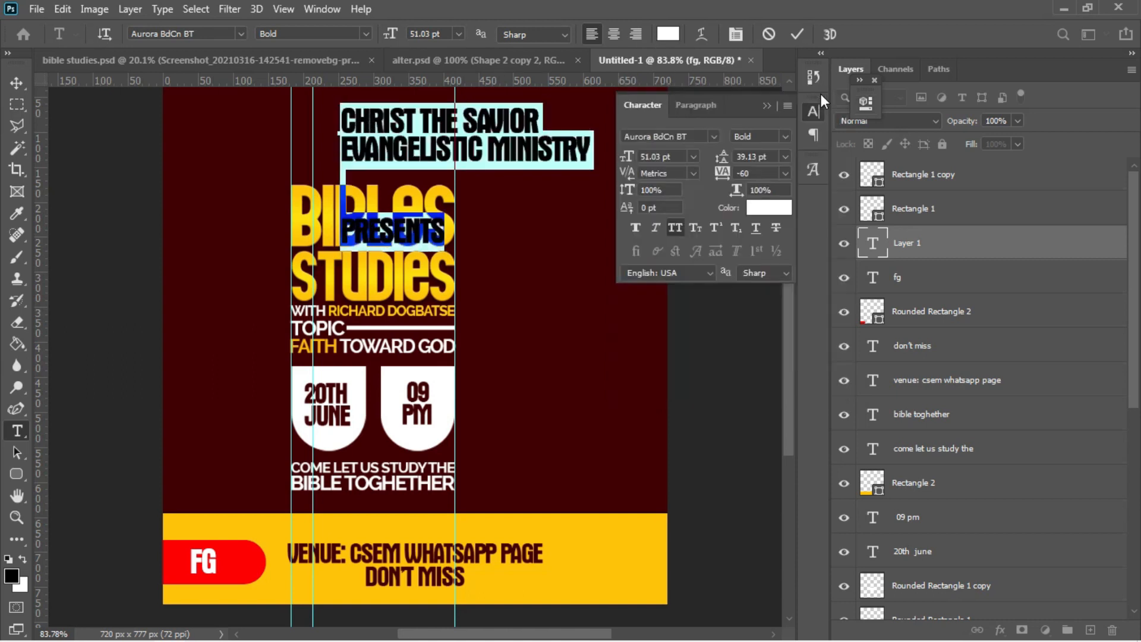
pyautogui.click(715, 137)
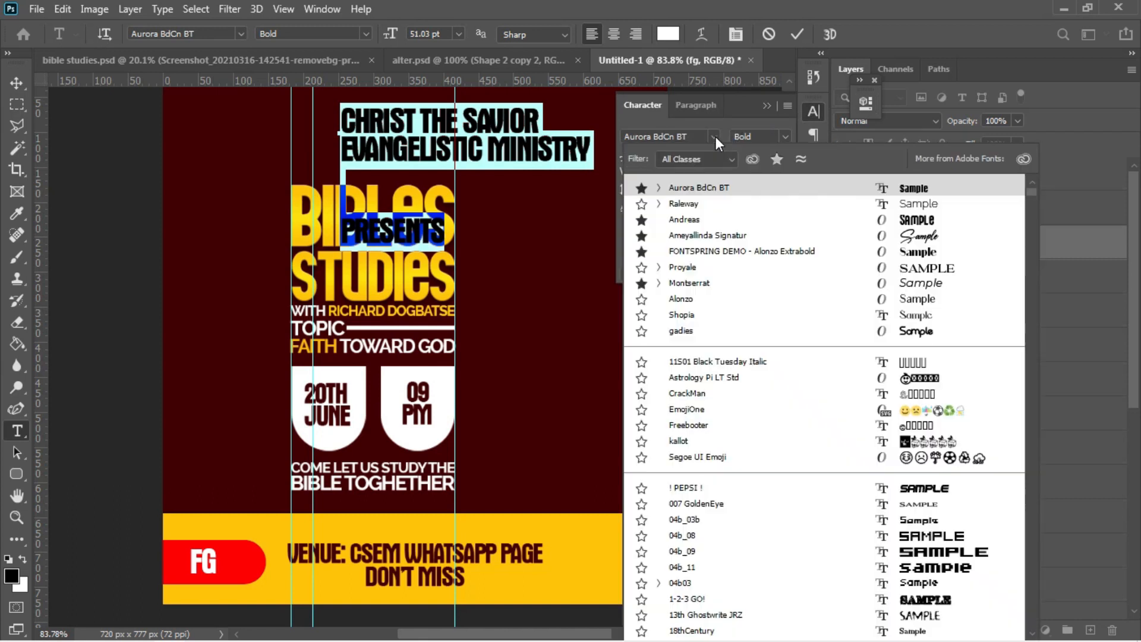
pyautogui.click(697, 205)
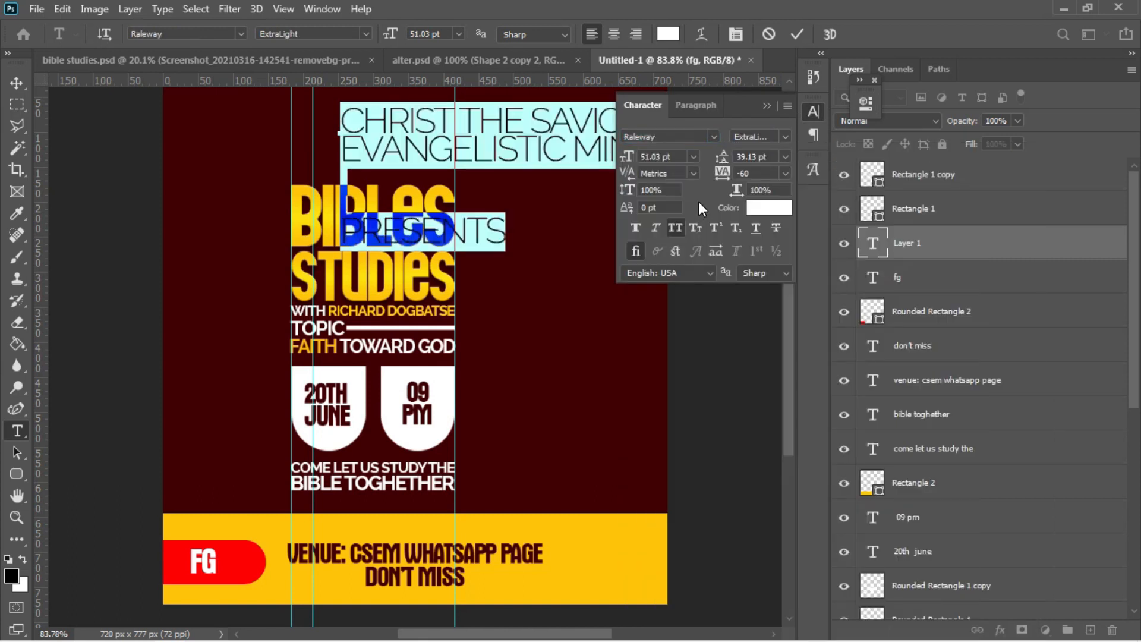
pyautogui.click(784, 136)
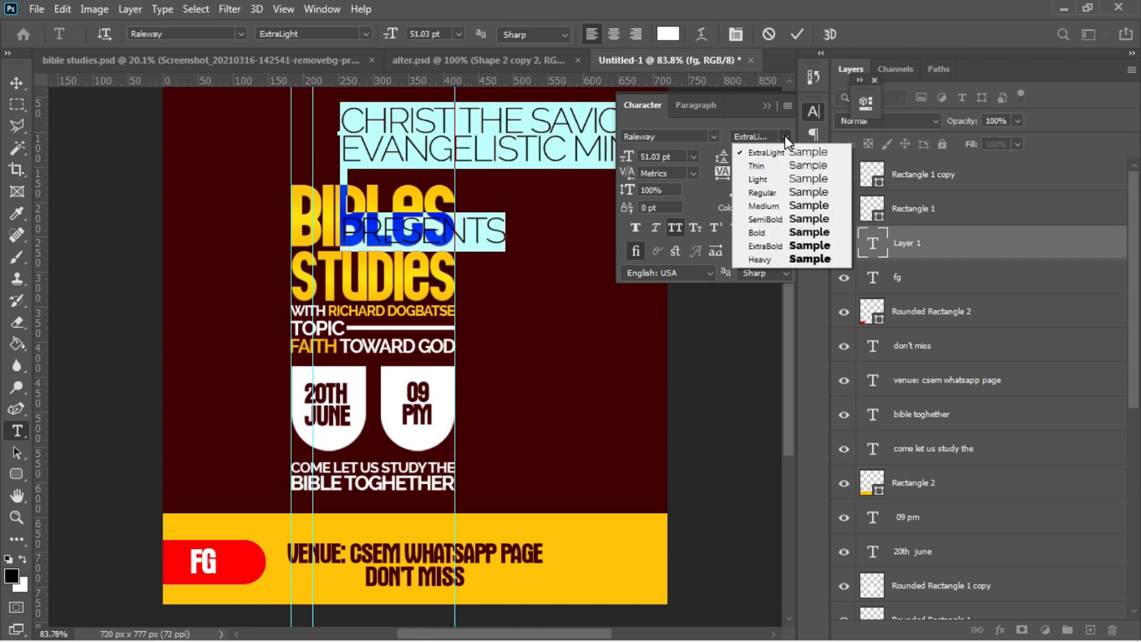
pyautogui.click(764, 232)
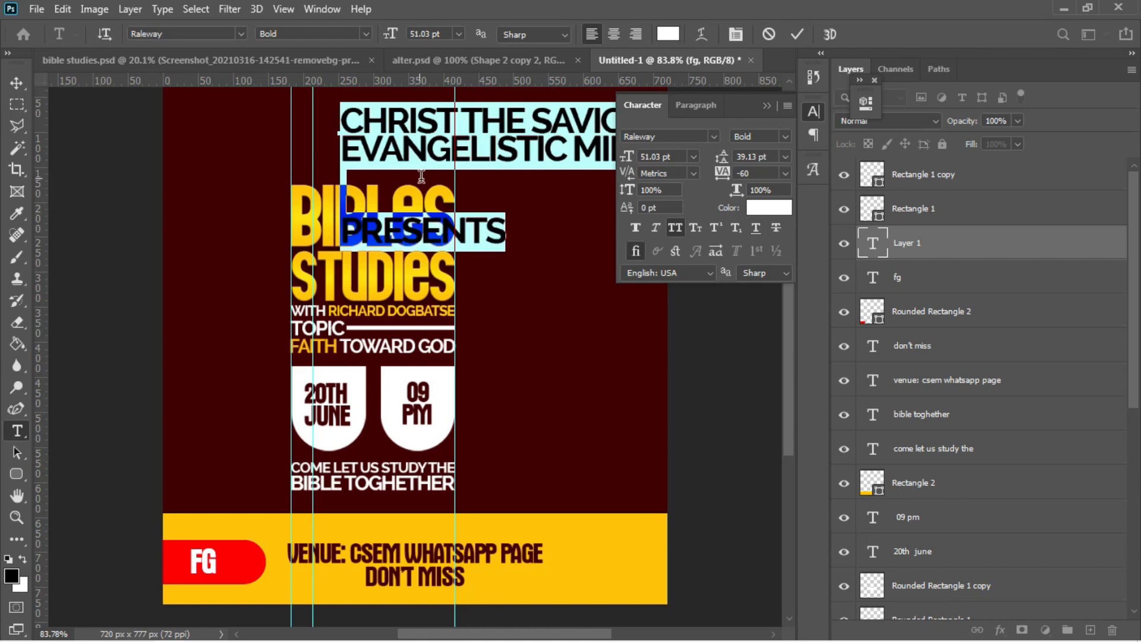
# Delete the EVANGELISTIC MINISTRY and PRESENTS lines from the new text, keeping only CHRIST THE SAVIOR.
pyautogui.moveTo(505, 231); pyautogui.dragTo(330, 148)
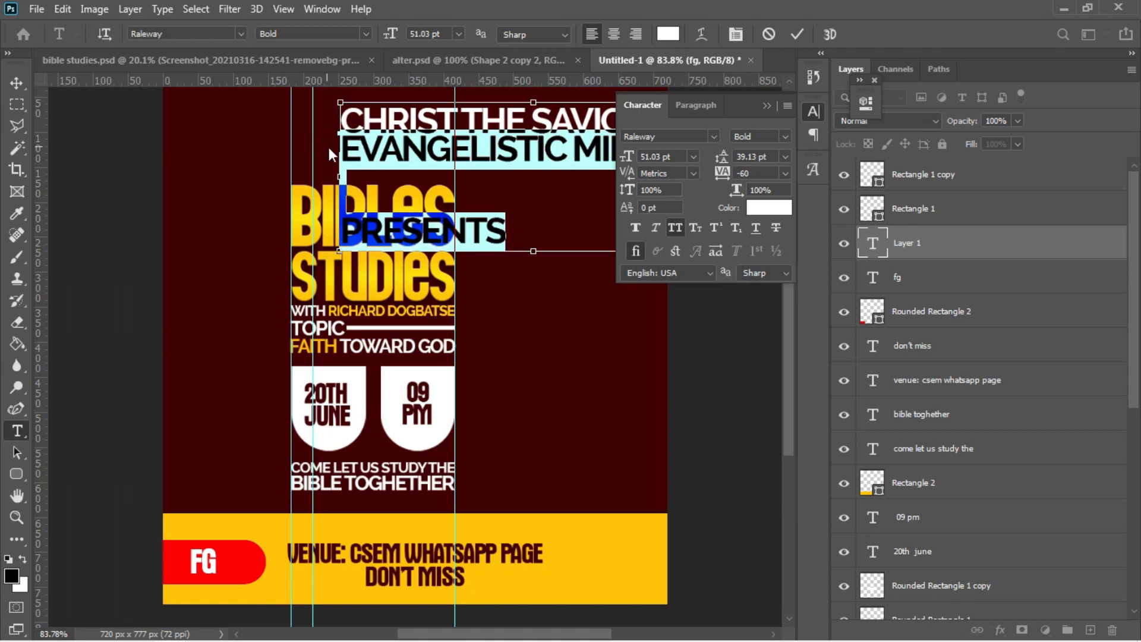
pyautogui.press('BackSpace')
pyautogui.click(16, 79)
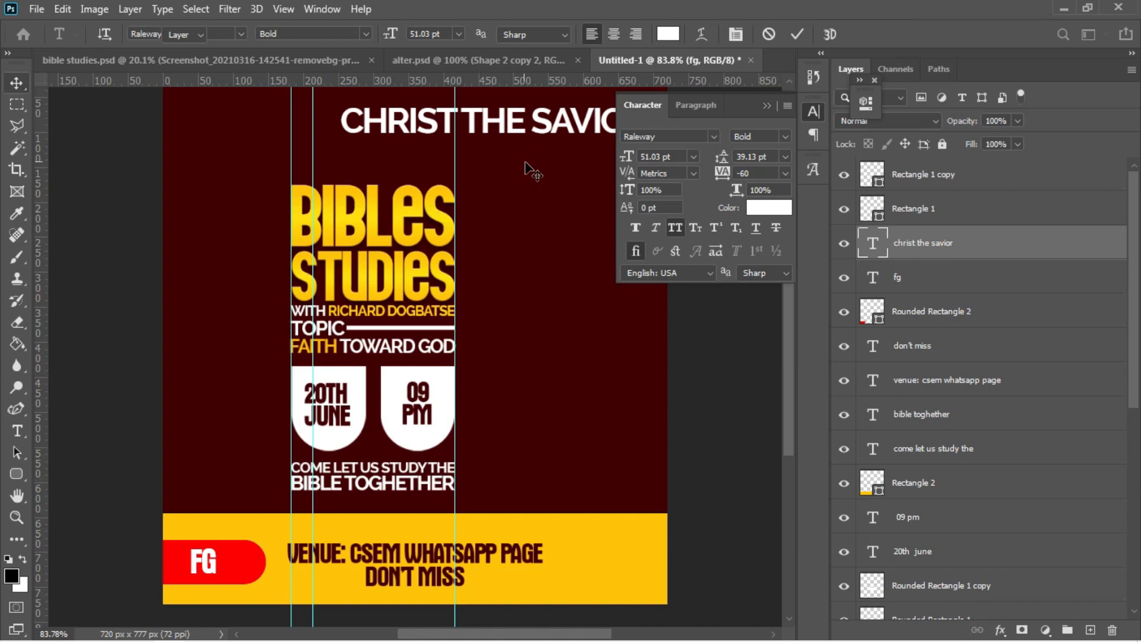
# Scale the CHRIST THE SAVIOR line to about 48% and place it between the outer vertical guides above the title.
pyautogui.hotkey('ctrl', 't')
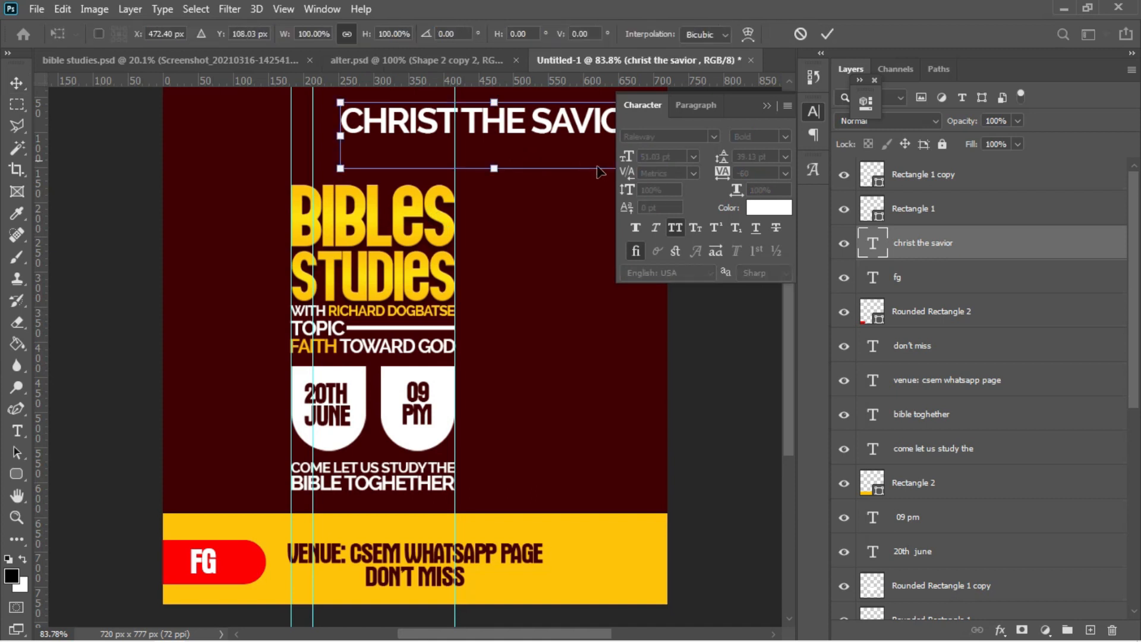
pyautogui.click(765, 107)
pyautogui.moveTo(651, 168); pyautogui.dragTo(491, 147)
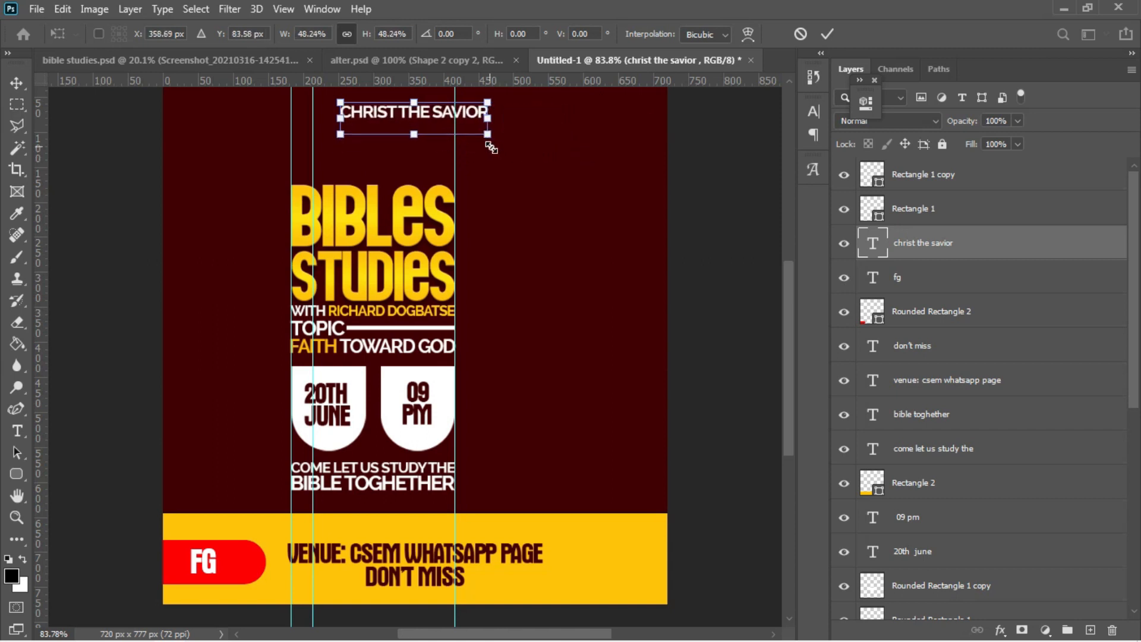
pyautogui.press('Return')
pyautogui.moveTo(399, 116); pyautogui.dragTo(391, 110)
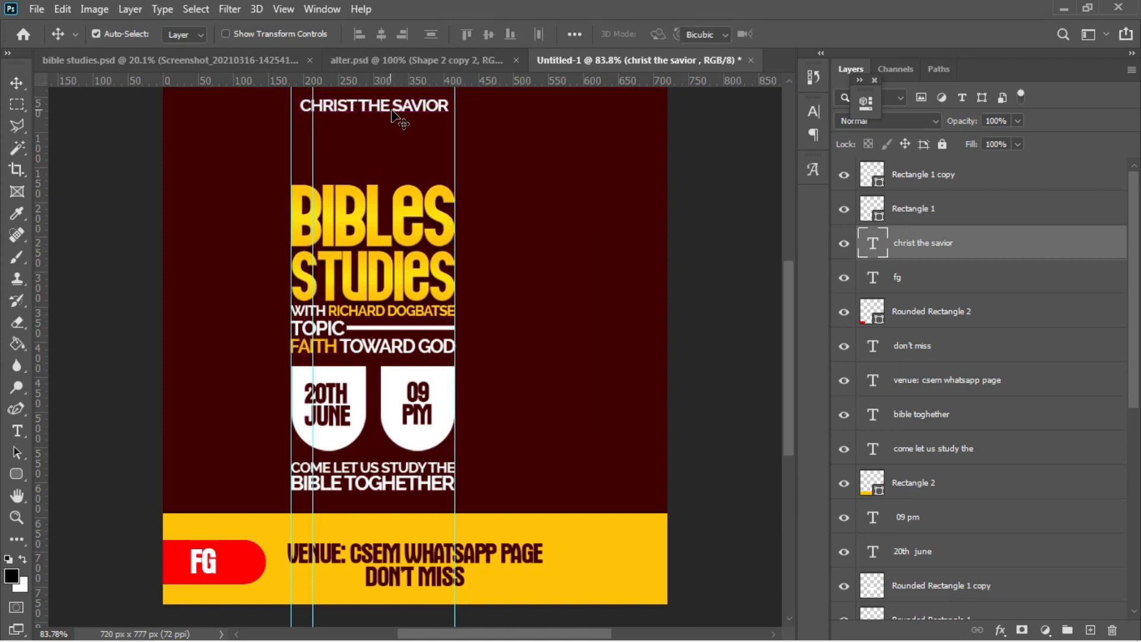
# Enlarge the CHRIST THE SAVIOR line to about 110.5% so it spans the full width between the outer guides.
pyautogui.hotkey('ctrl', 't')
pyautogui.moveTo(450, 128); pyautogui.dragTo(458, 130)
pyautogui.moveTo(299, 128); pyautogui.dragTo(294, 133)
pyautogui.press('Return')
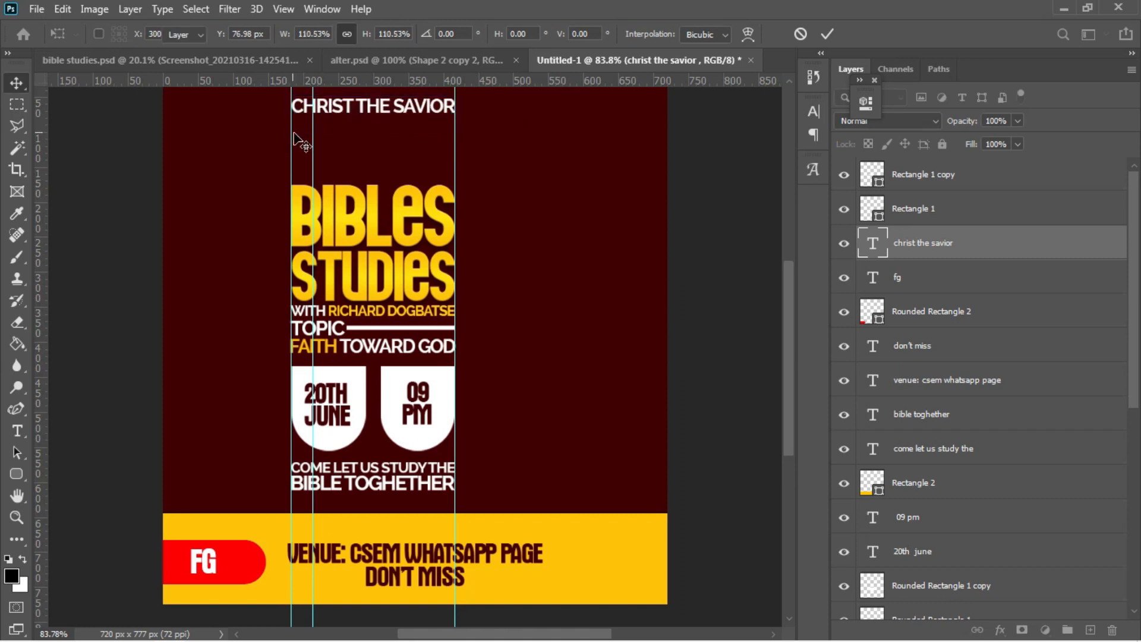
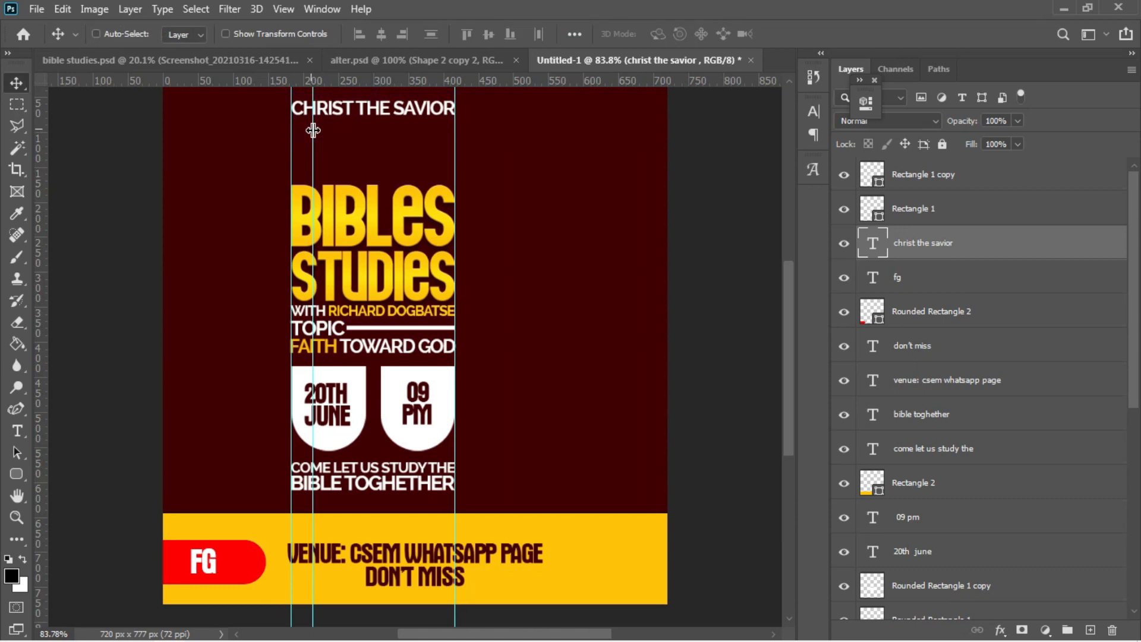
# Duplicate the CHRIST THE SAVIOR line and place the copy directly below the original between the outer guides.
pyautogui.press('ctrl')
pyautogui.hotkey('ctrl', 'j')
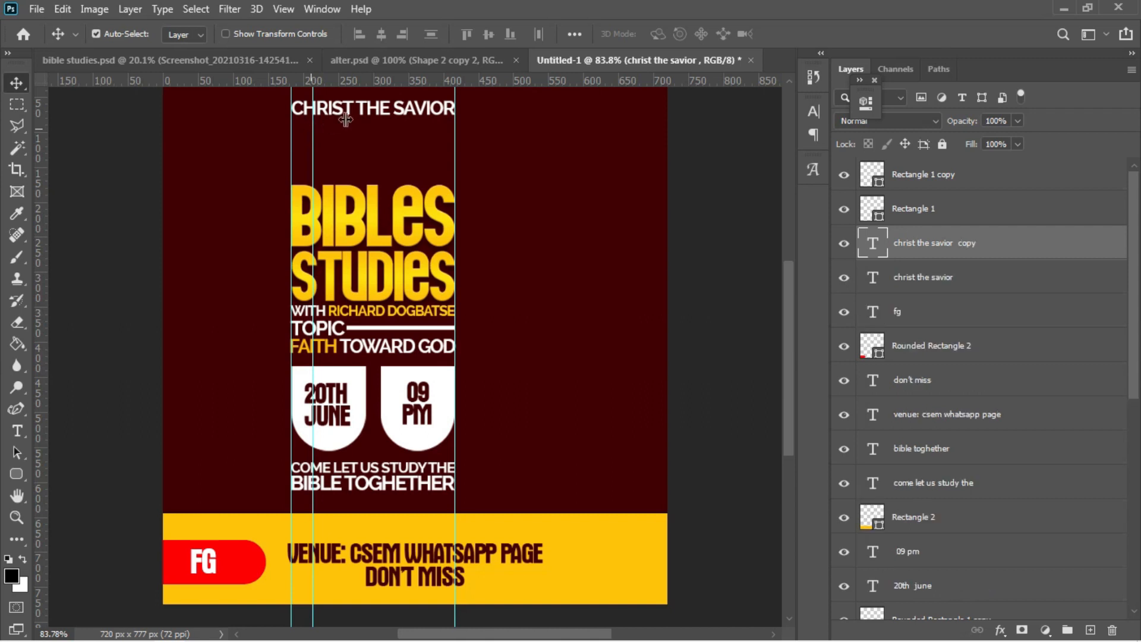
pyautogui.moveTo(351, 116); pyautogui.dragTo(351, 143)
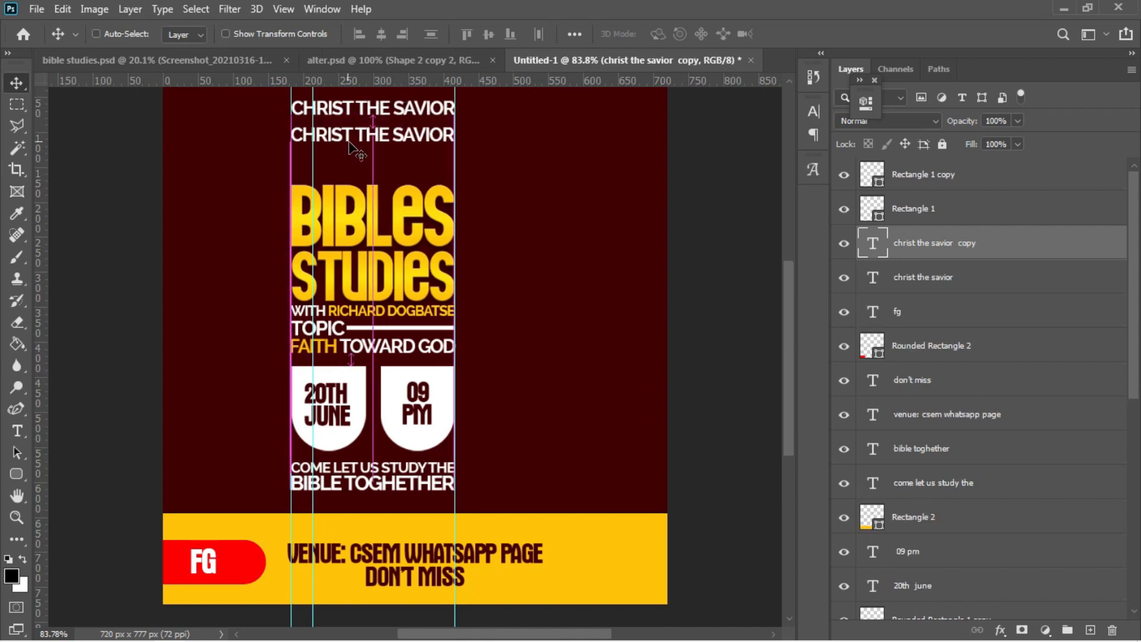
# Replace the copied line's text with EVANGELISTIC MINISTRY, cutting out the word PRESENTS that comes with it.
pyautogui.press('t')
pyautogui.click(349, 139)
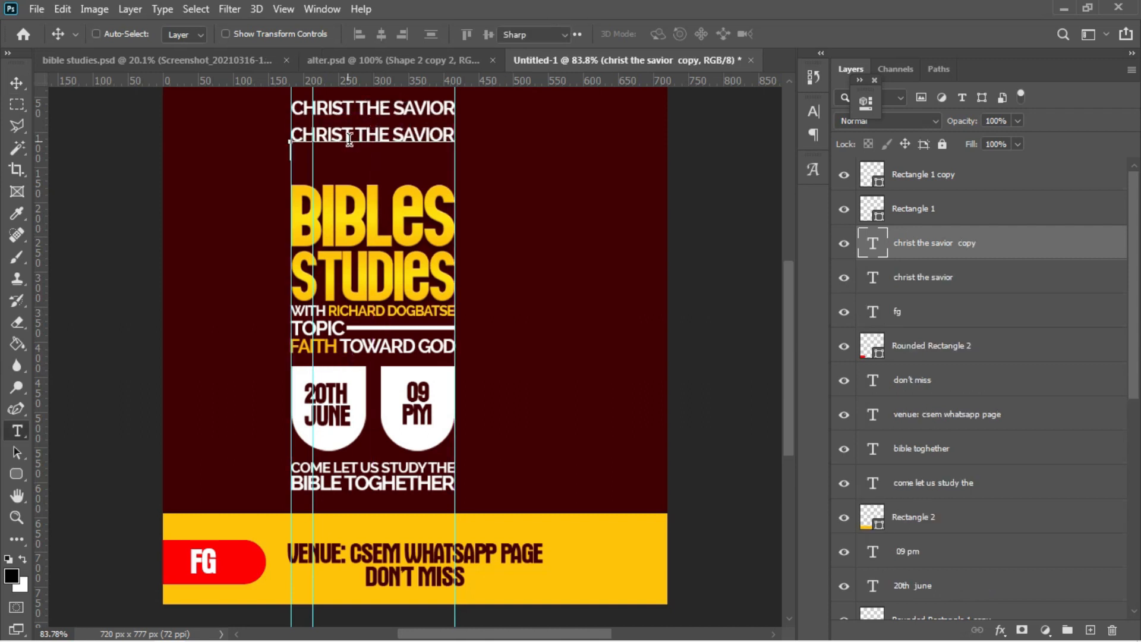
pyautogui.hotkey('ctrl', 'a')
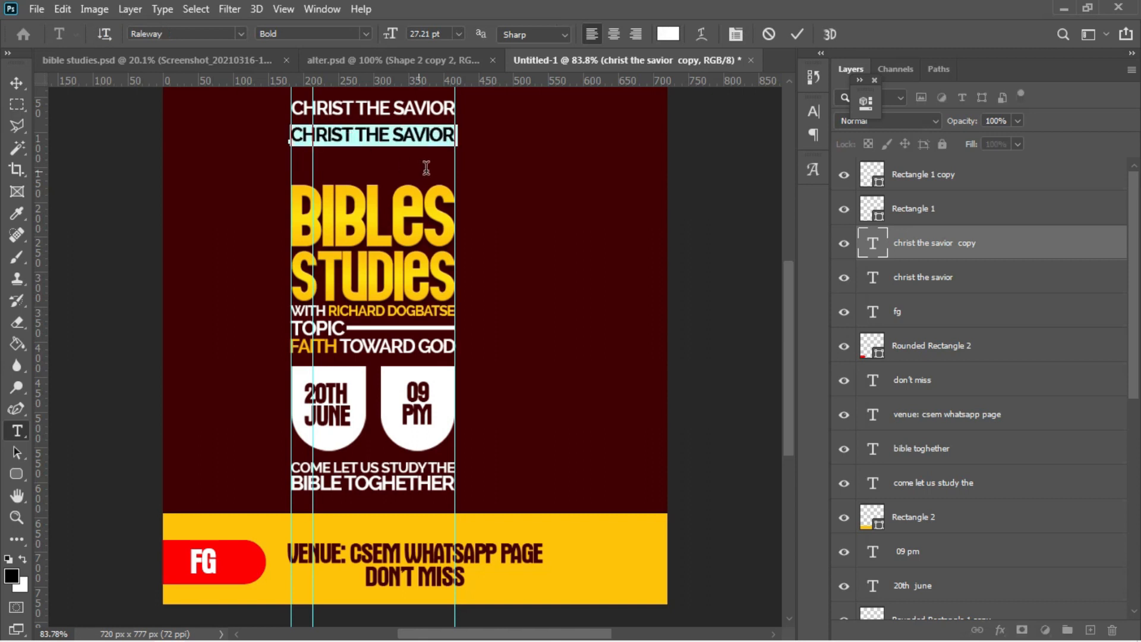
pyautogui.press('Left')
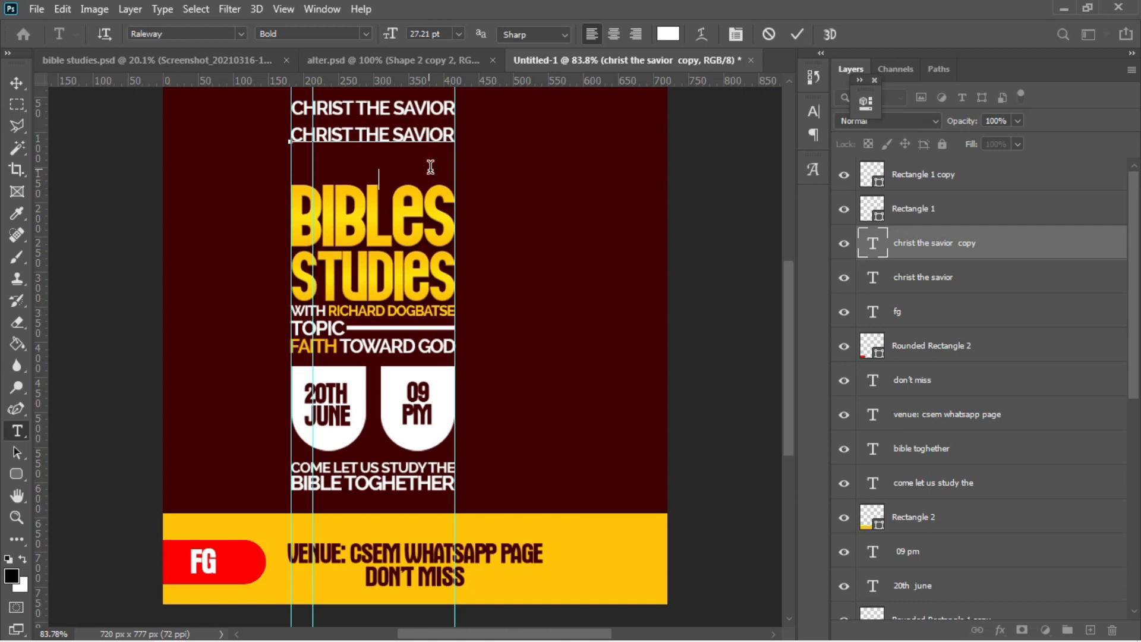
pyautogui.write('EVANGELISTIC MINISTRY  PRESENTS')
pyautogui.hotkey('shift', 'Left')
pyautogui.hotkey('shift', 'Left')
pyautogui.hotkey('shift', 'Left')
pyautogui.hotkey('shift', 'Left')
pyautogui.hotkey('shift', 'Left')
pyautogui.hotkey('shift', 'Left')
pyautogui.hotkey('shift', 'Left')
pyautogui.hotkey('shift', 'Left')
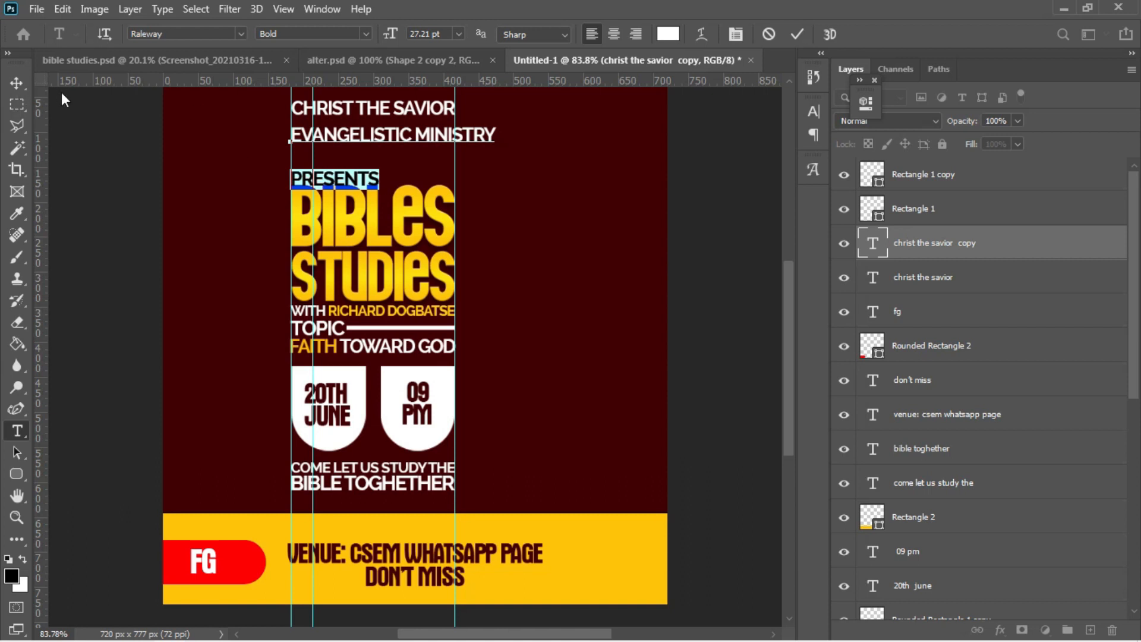
pyautogui.hotkey('ctrl', 'Return')
pyautogui.press('v')
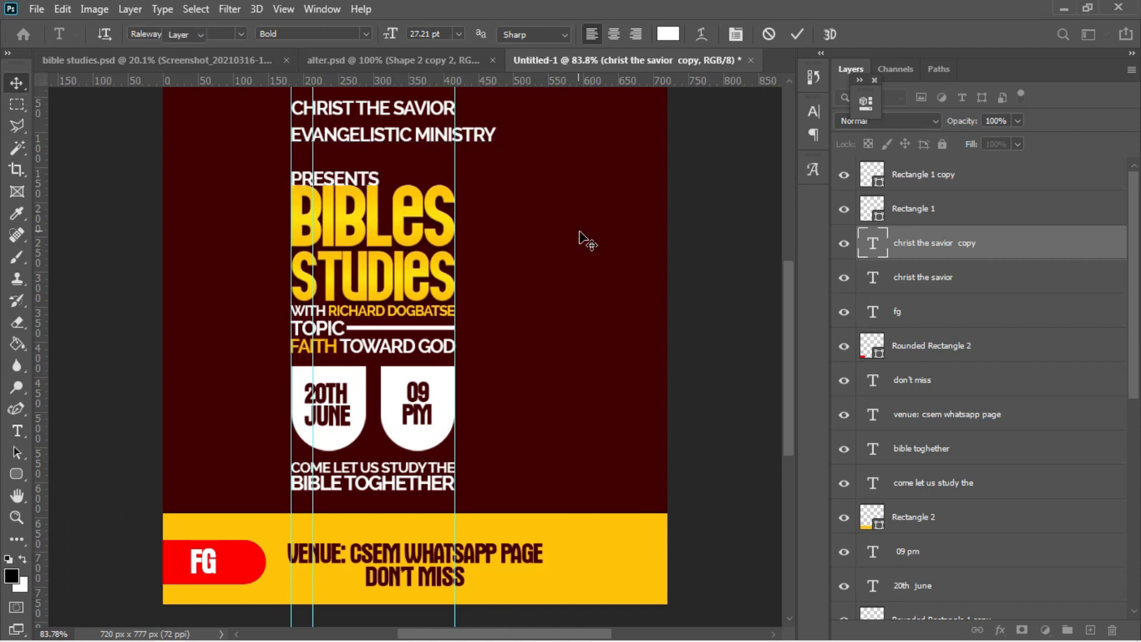
# Scale the EVANGELISTIC MINISTRY line to about 80.3% to fit the outer guides and move it up close under CHRIST THE SAVIOR.
pyautogui.hotkey('ctrl', 't')
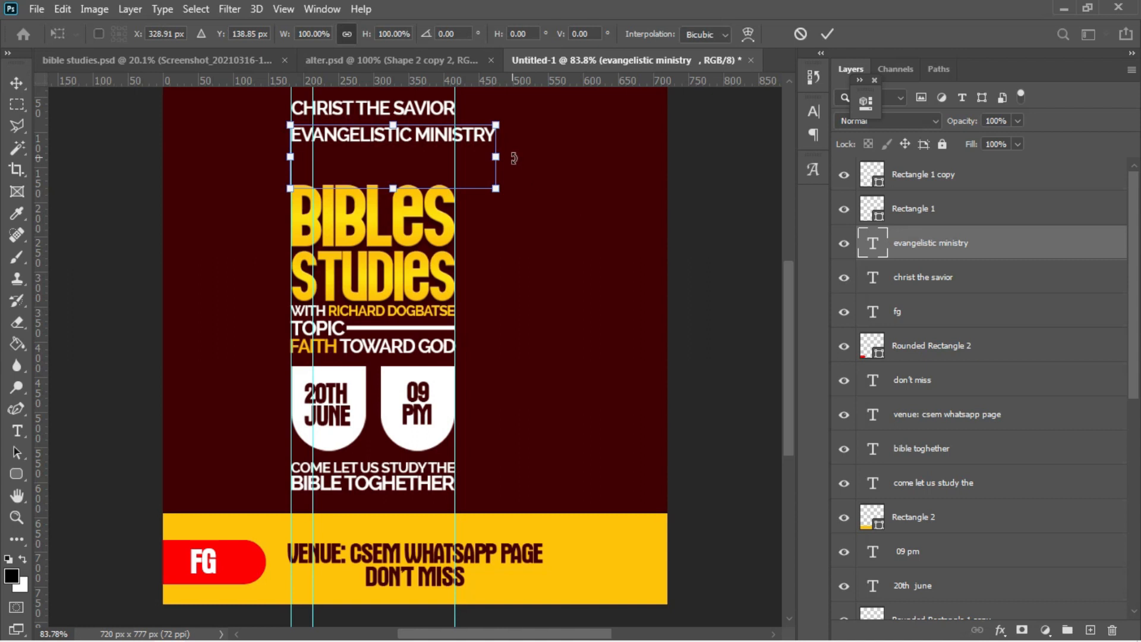
pyautogui.moveTo(474, 182); pyautogui.dragTo(457, 175)
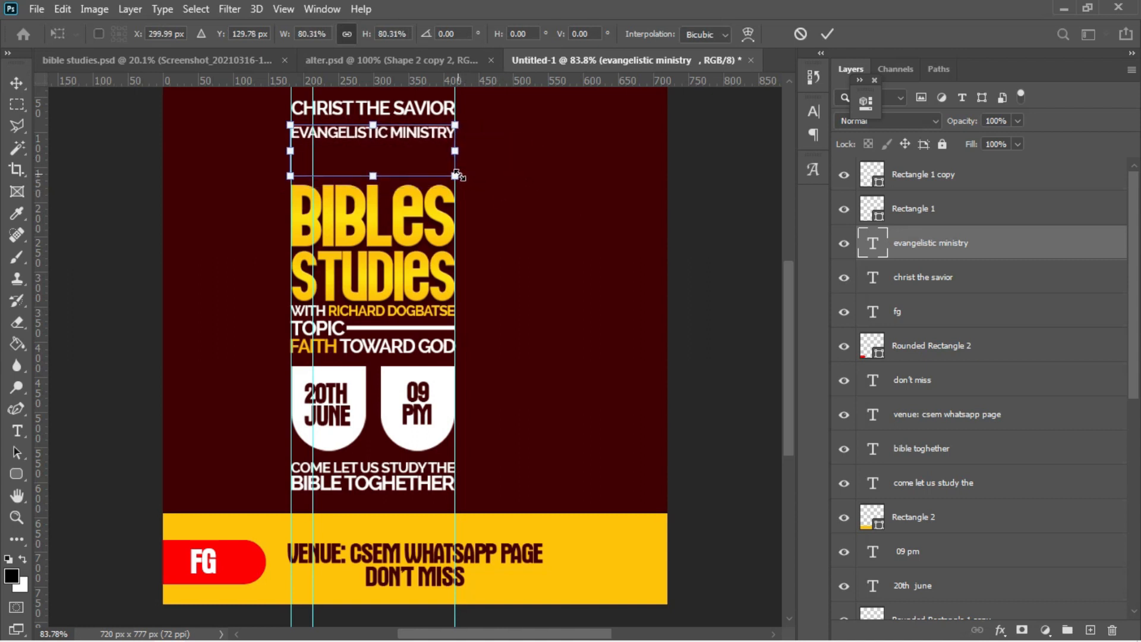
pyautogui.press('Return')
pyautogui.press('Up')
pyautogui.press('Up')
pyautogui.press('Up')
pyautogui.press('Up')
pyautogui.press('Up')
pyautogui.press('Up')
pyautogui.press('Up')
pyautogui.press('Up')
pyautogui.press('Up')
pyautogui.press('Up')
pyautogui.press('Up')
pyautogui.press('Up')
pyautogui.press('Up')
pyautogui.press('Up')
pyautogui.press('Up')
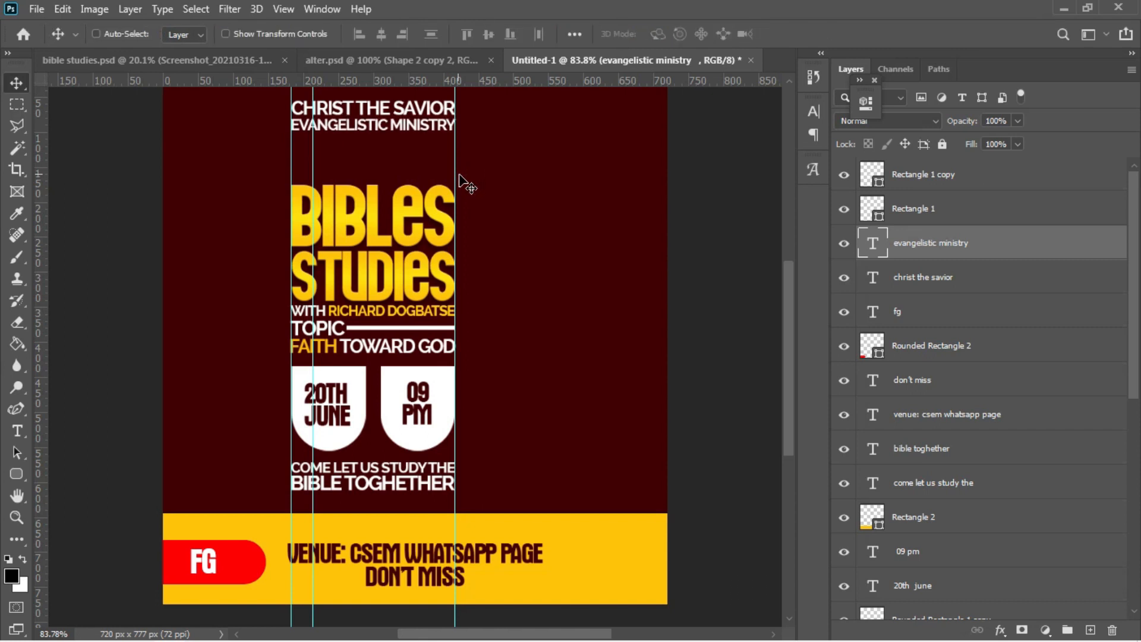
# Add a separate PRESENTS text between the EVANGELISTIC MINISTRY line and the BIBLES STUDIES title.
pyautogui.press('t')
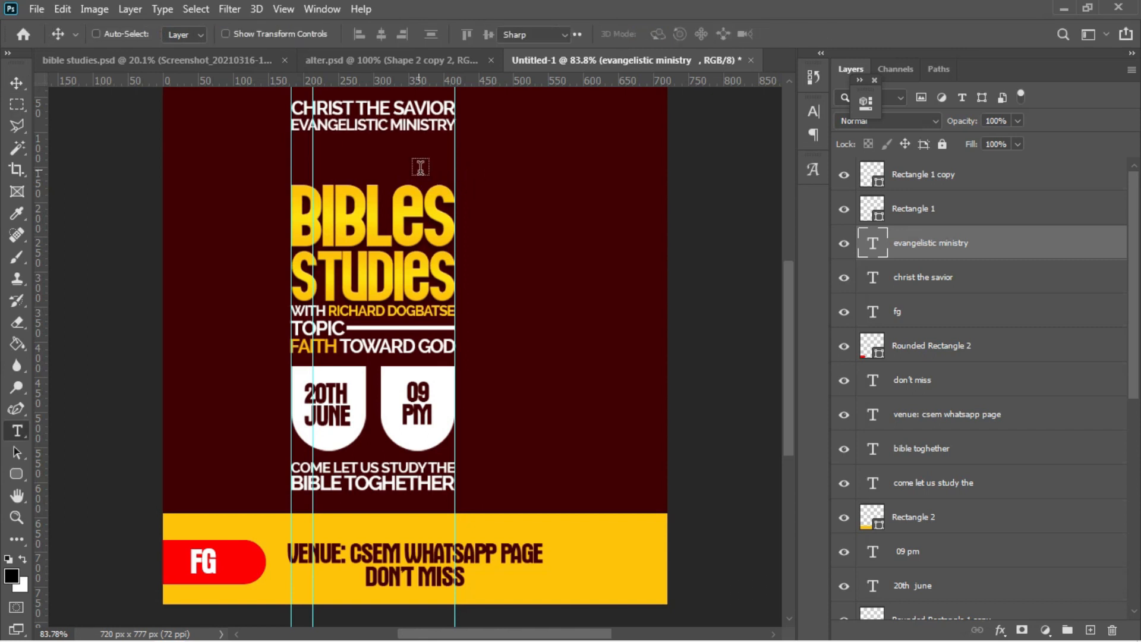
pyautogui.click(367, 166)
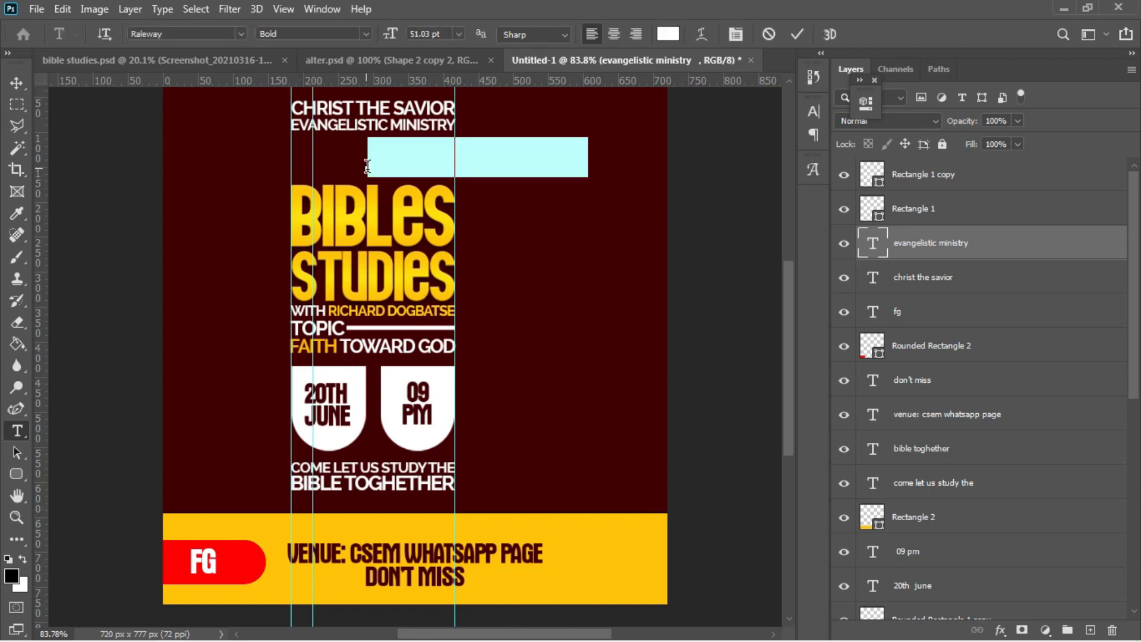
pyautogui.press('ctrl')
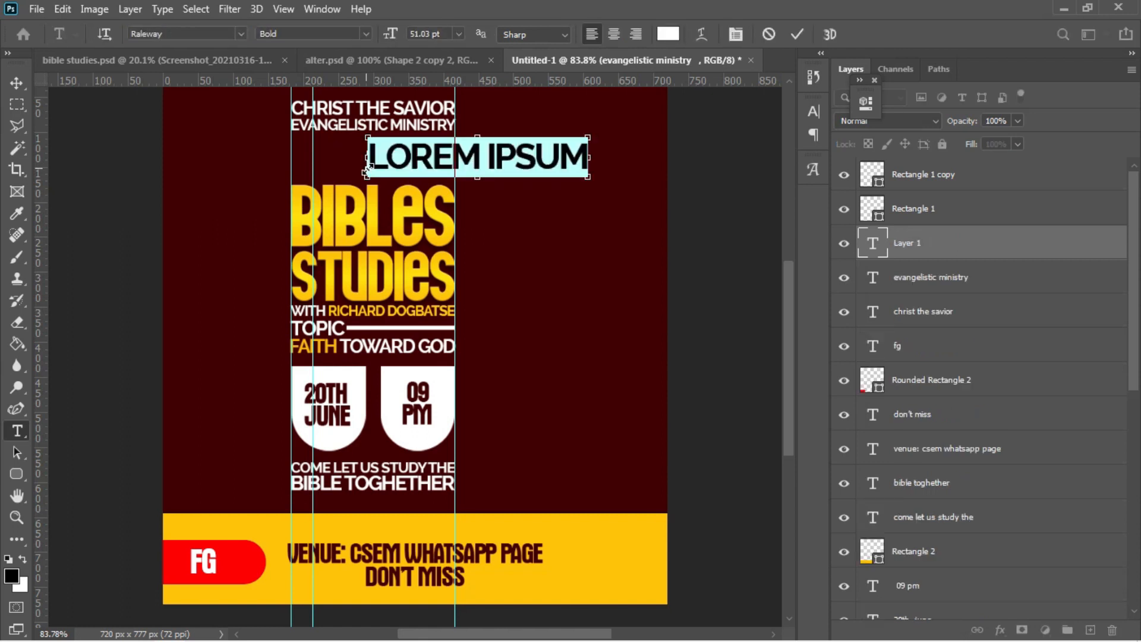
pyautogui.write('PRESENTS')
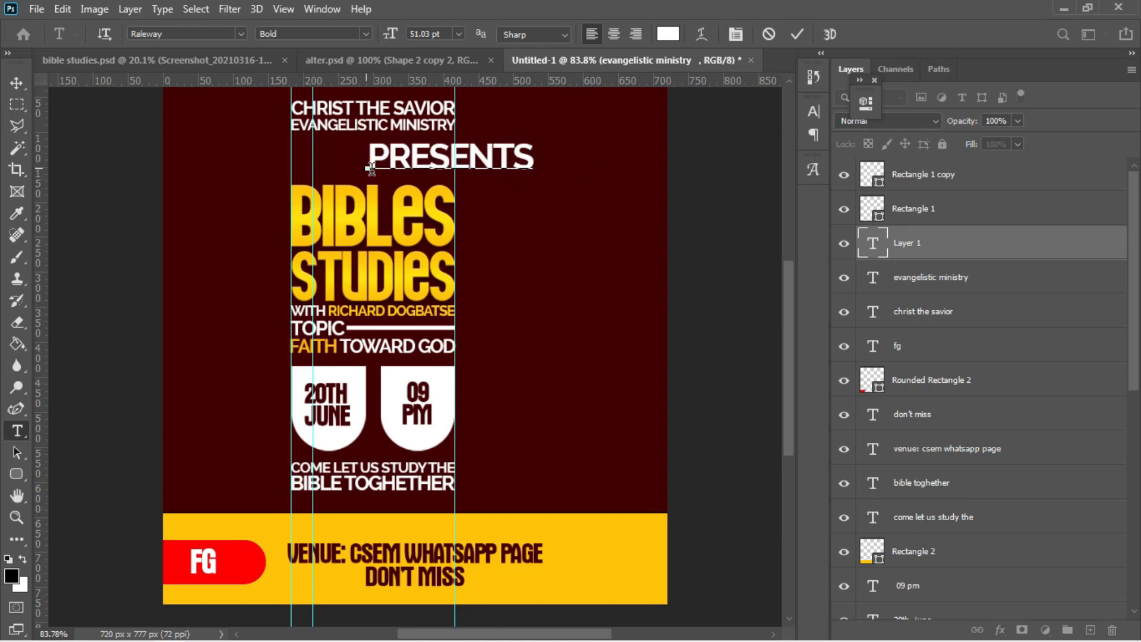
# Turn off All Caps for the letters after the P in PRESENTS and set them in BernhardFashion BT Regular.
pyautogui.moveTo(389, 148); pyautogui.dragTo(560, 157)
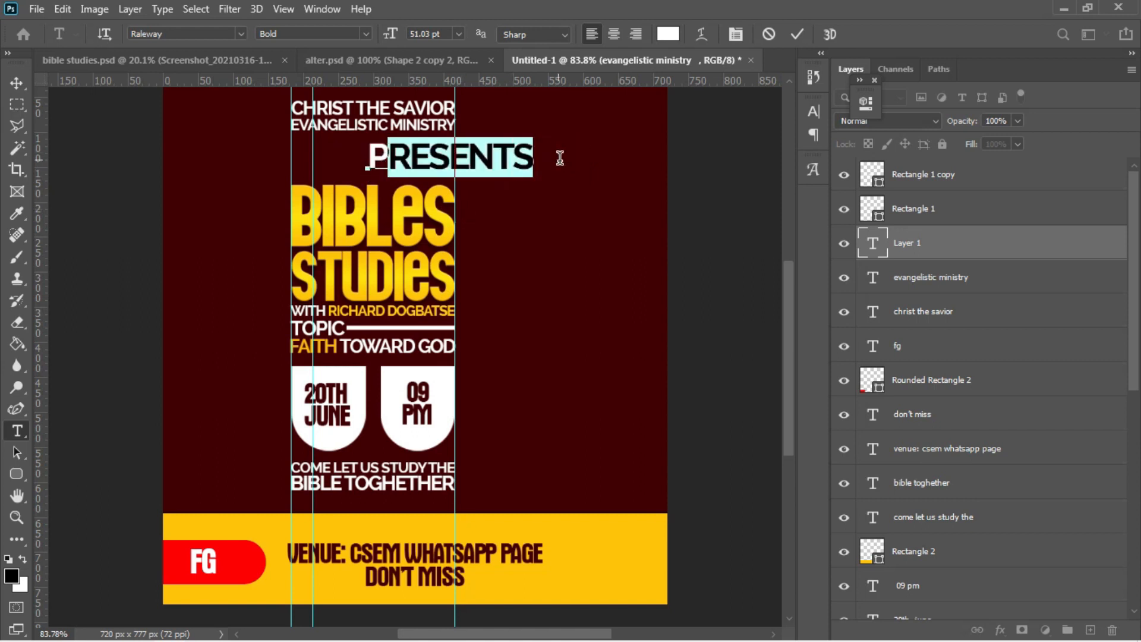
pyautogui.click(736, 34)
pyautogui.click(703, 132)
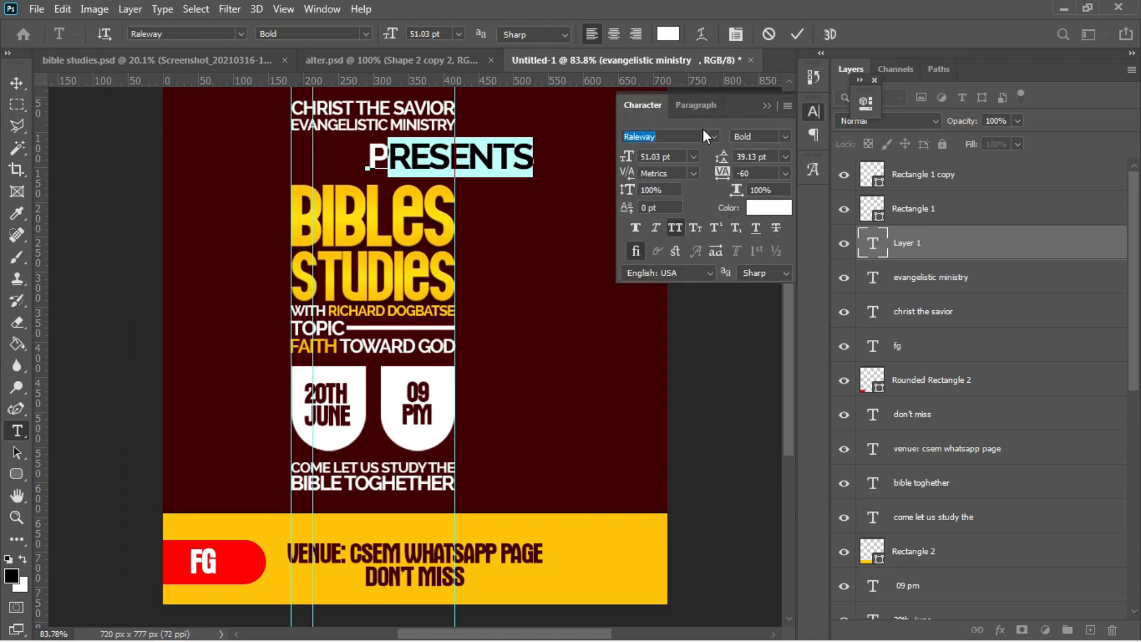
pyautogui.click(675, 229)
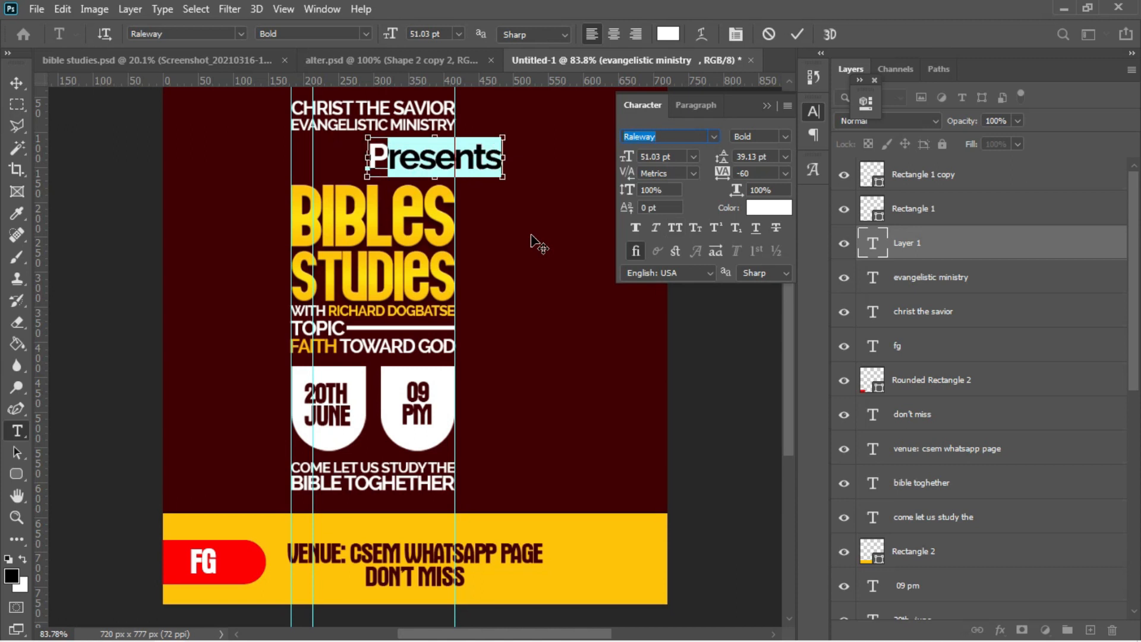
pyautogui.click(715, 138)
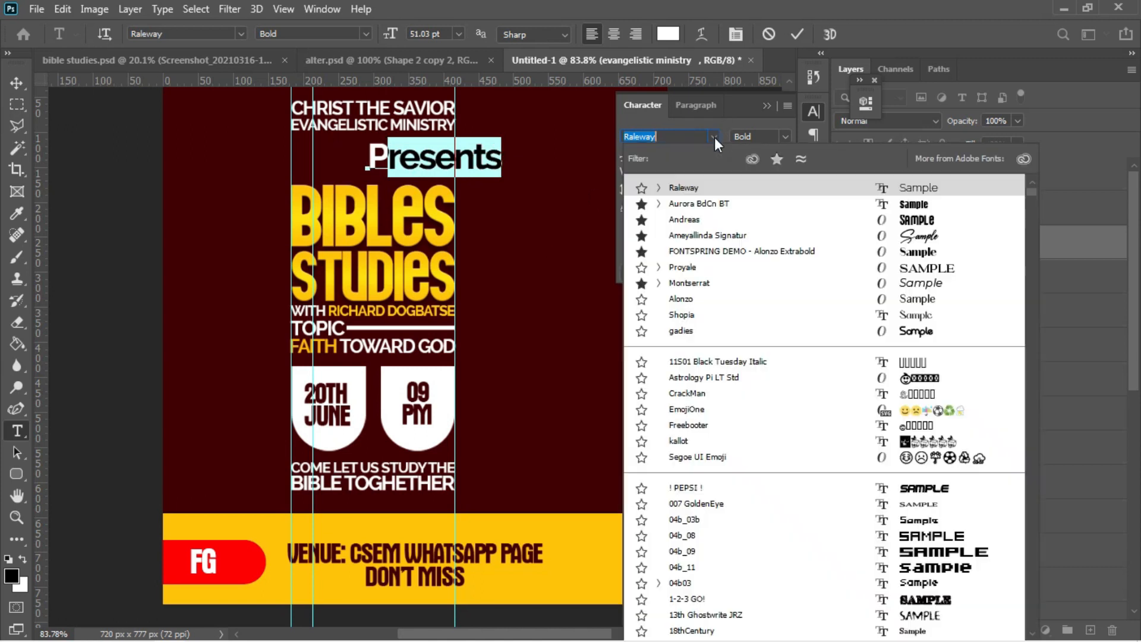
pyautogui.write('ber')
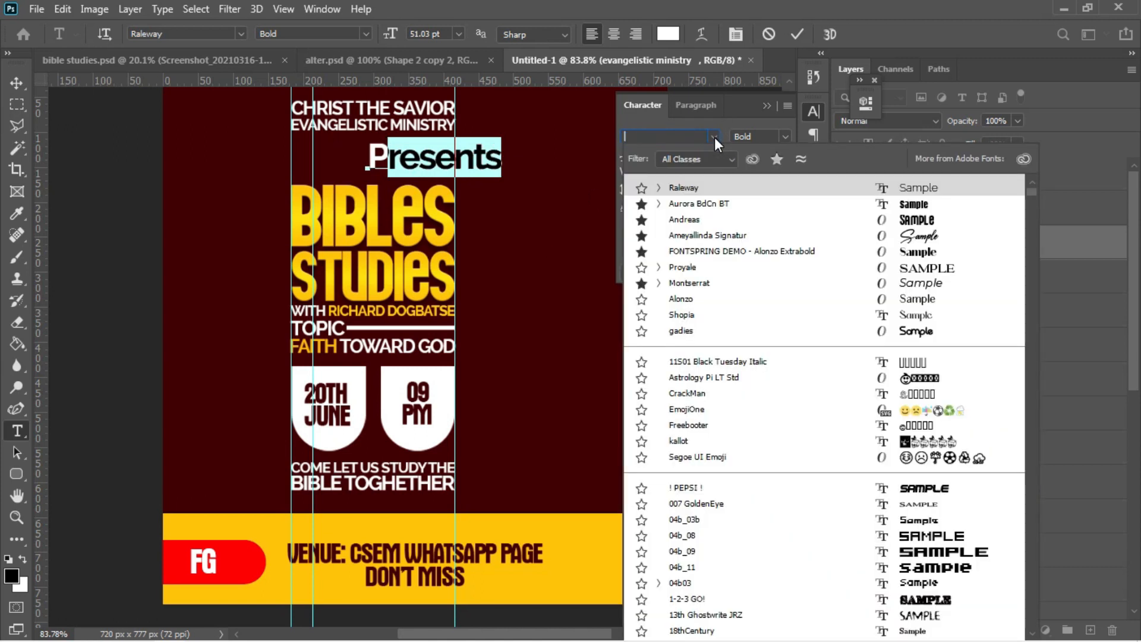
pyautogui.write('nhardFashion BT')
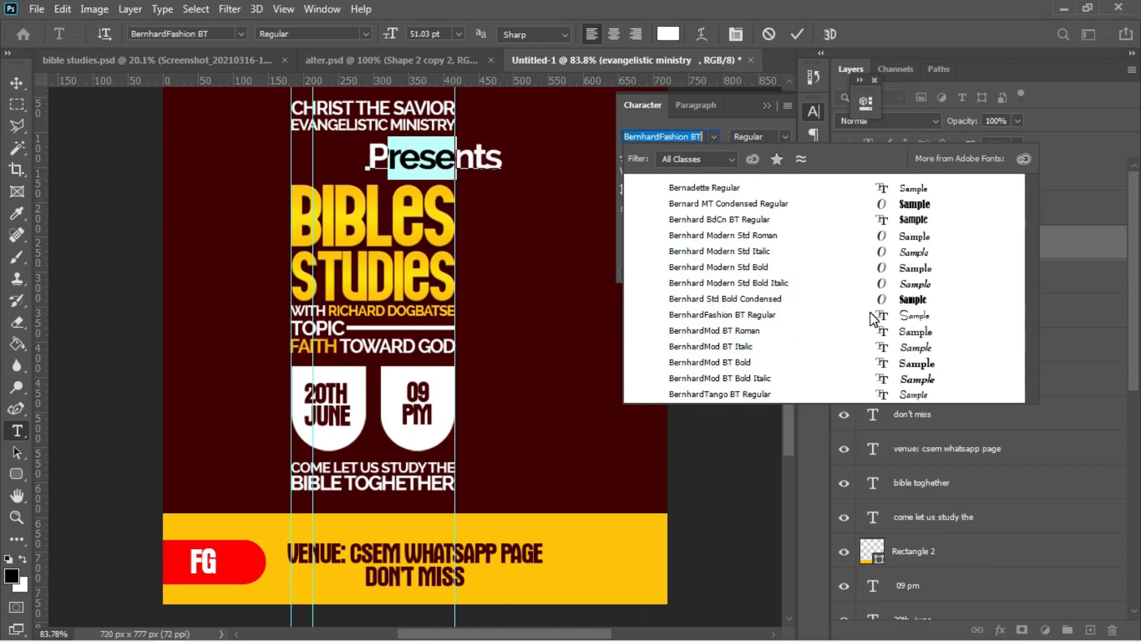
pyautogui.click(722, 315)
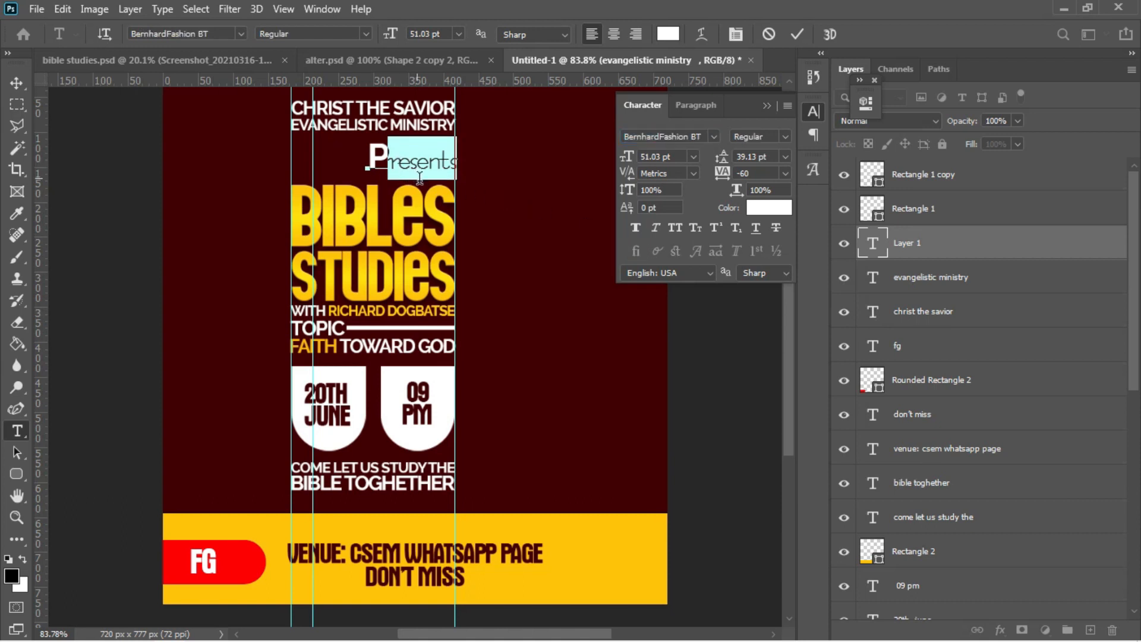
# Centre the Presents text between the outer vertical guides, just below the EVANGELISTIC MINISTRY line.
pyautogui.click(17, 83)
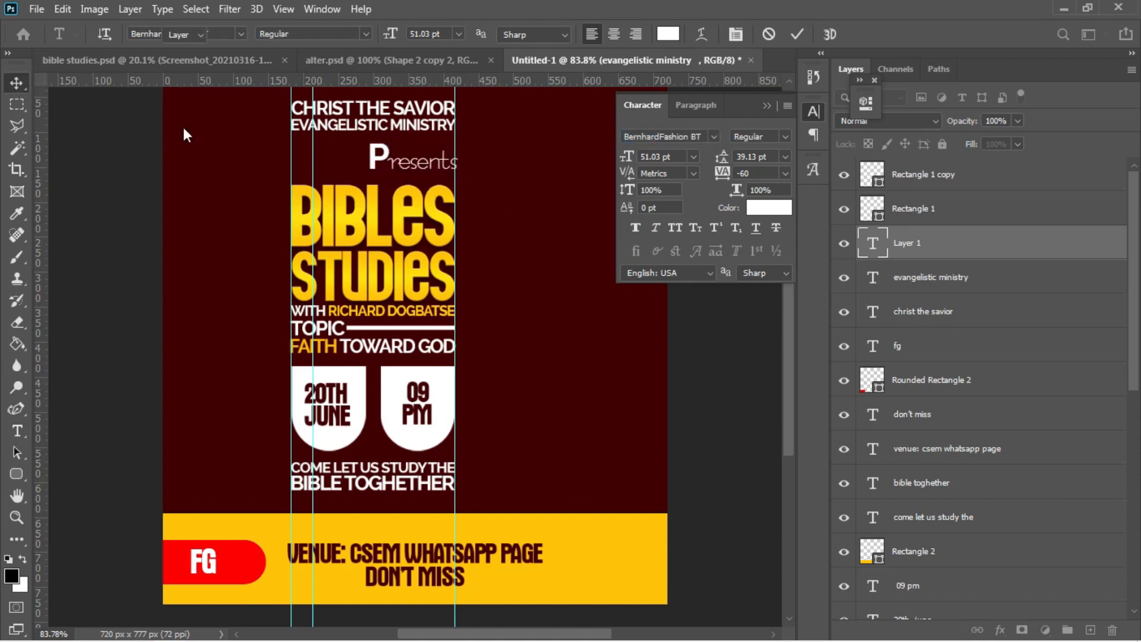
pyautogui.moveTo(439, 179); pyautogui.dragTo(393, 173)
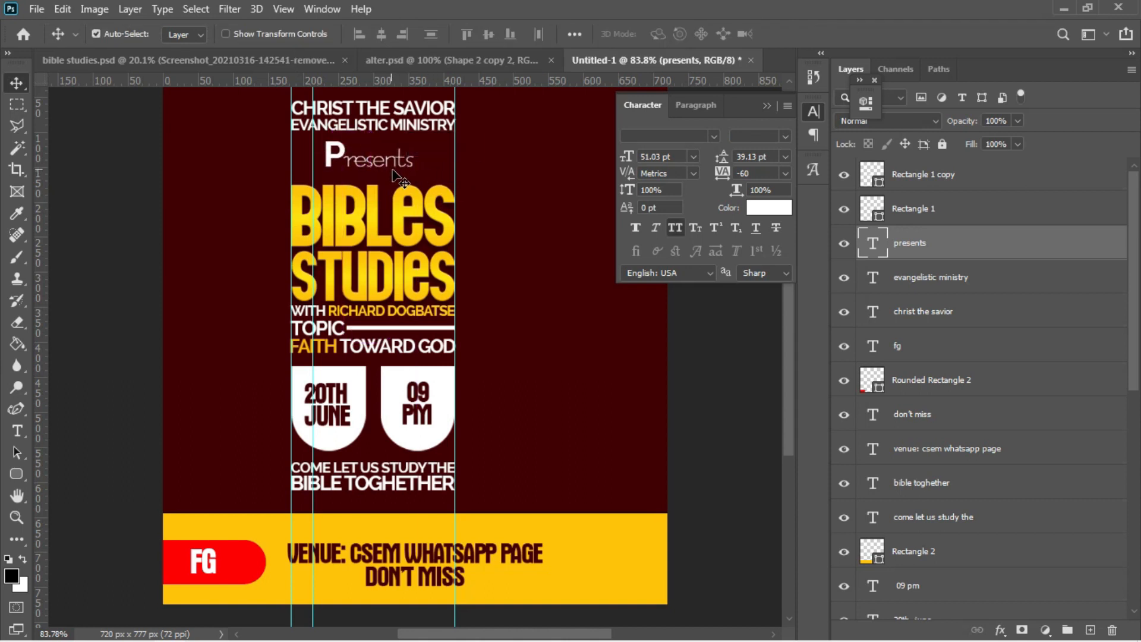
pyautogui.hotkey('ctrl', 'a')
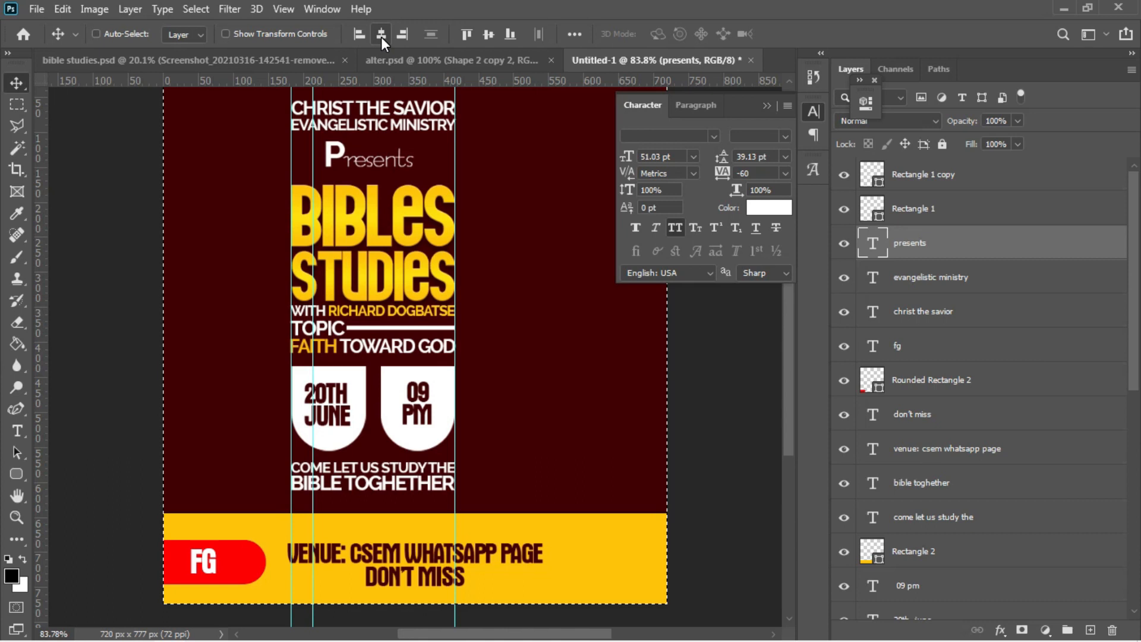
pyautogui.click(380, 34)
pyautogui.press('ctrl')
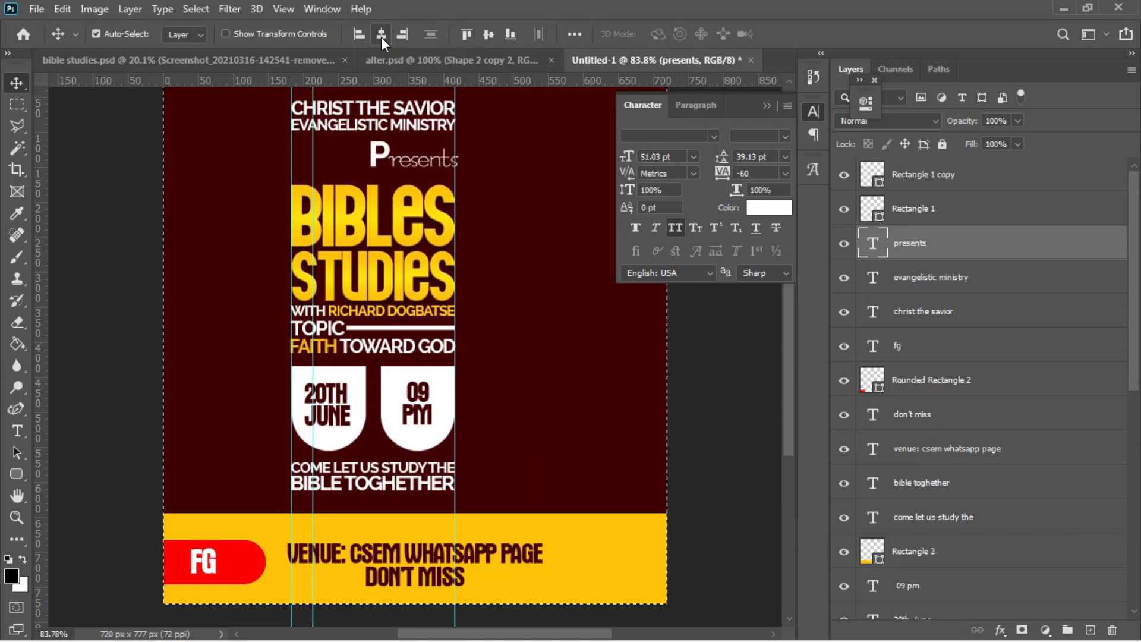
pyautogui.hotkey('ctrl', 'd')
pyautogui.hotkey('shift', 'Left')
pyautogui.hotkey('shift', 'Left')
pyautogui.hotkey('shift', 'Left')
pyautogui.hotkey('shift', 'Left')
pyautogui.hotkey('shift', 'Left')
pyautogui.hotkey('shift', 'Left')
pyautogui.hotkey('shift', 'Left')
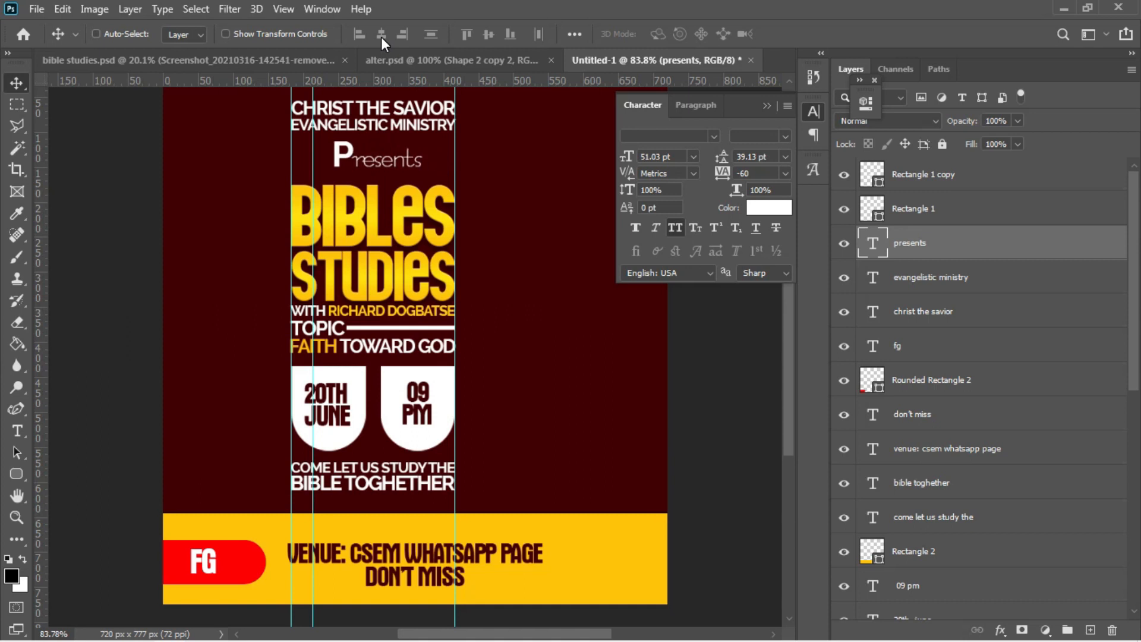
# Place the round CSEM logo image from the video folder, scaled to about 22.8%, beside the ministry heading near the flyer's upper-left area.
pyautogui.moveTo(291, 635)
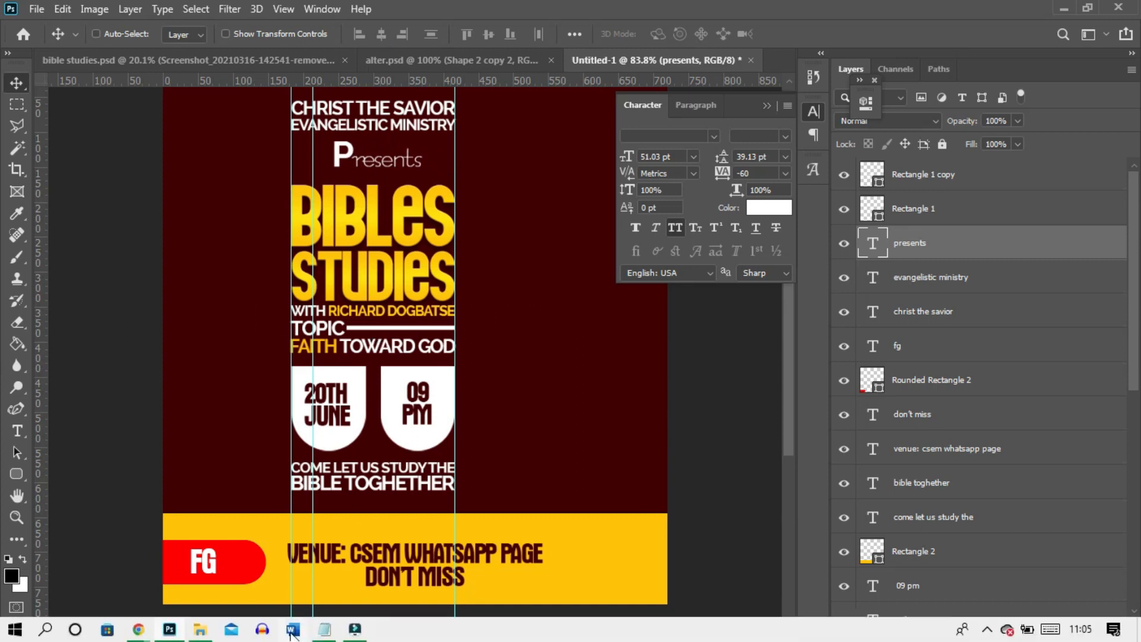
pyautogui.moveTo(212, 634)
pyautogui.click(196, 568)
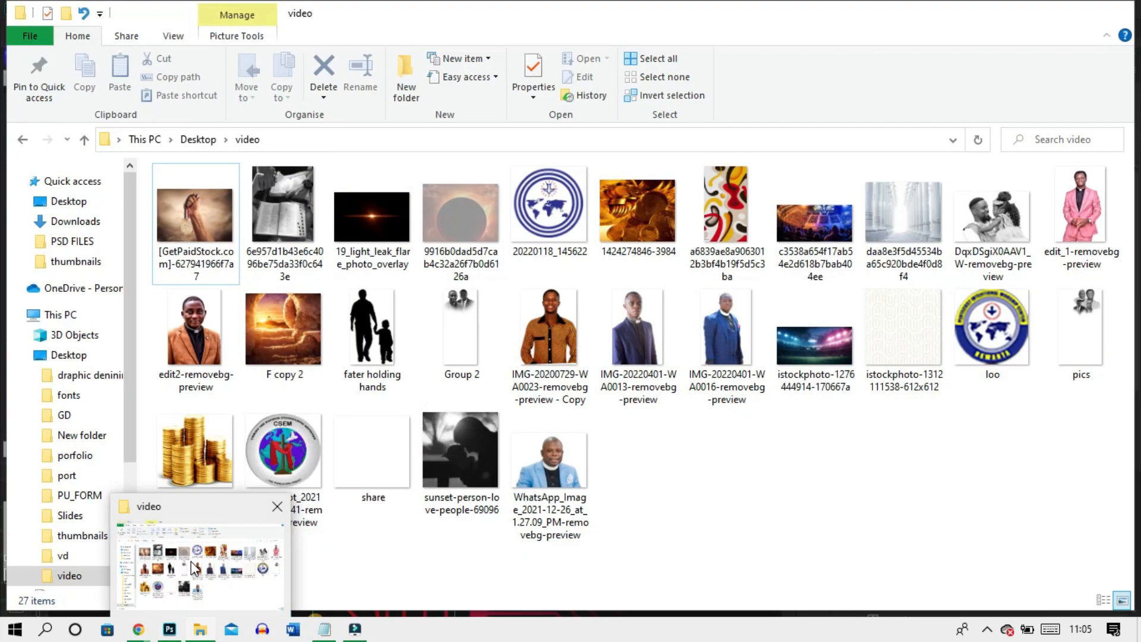
pyautogui.moveTo(274, 475); pyautogui.dragTo(280, 144)
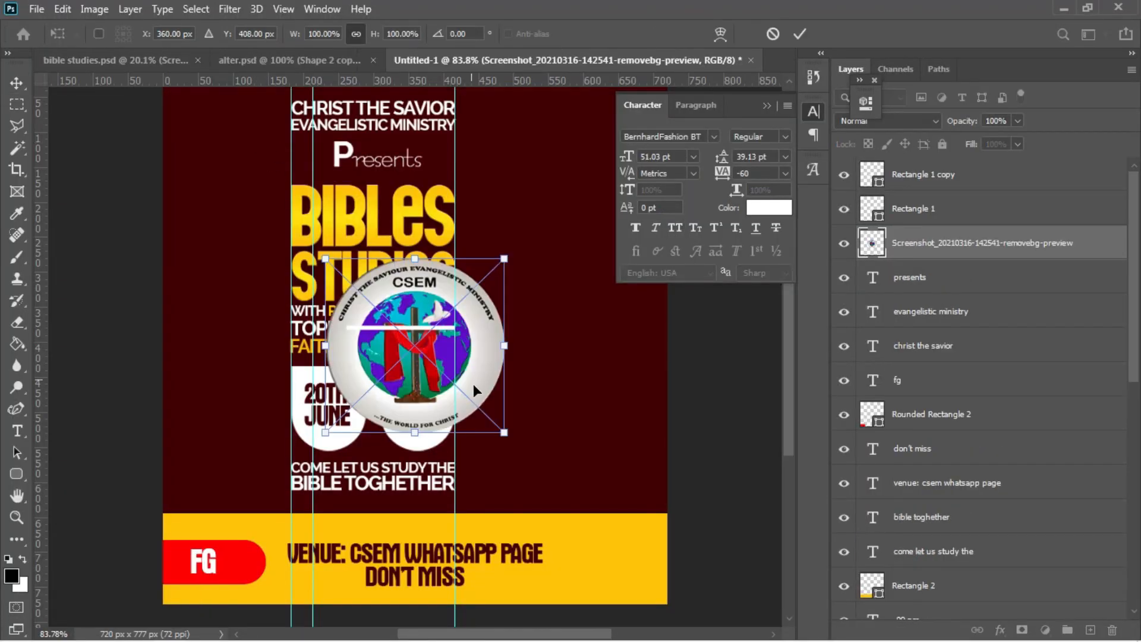
pyautogui.moveTo(504, 432); pyautogui.dragTo(264, 136)
pyautogui.press('Return')
pyautogui.hotkey('ctrl', 't')
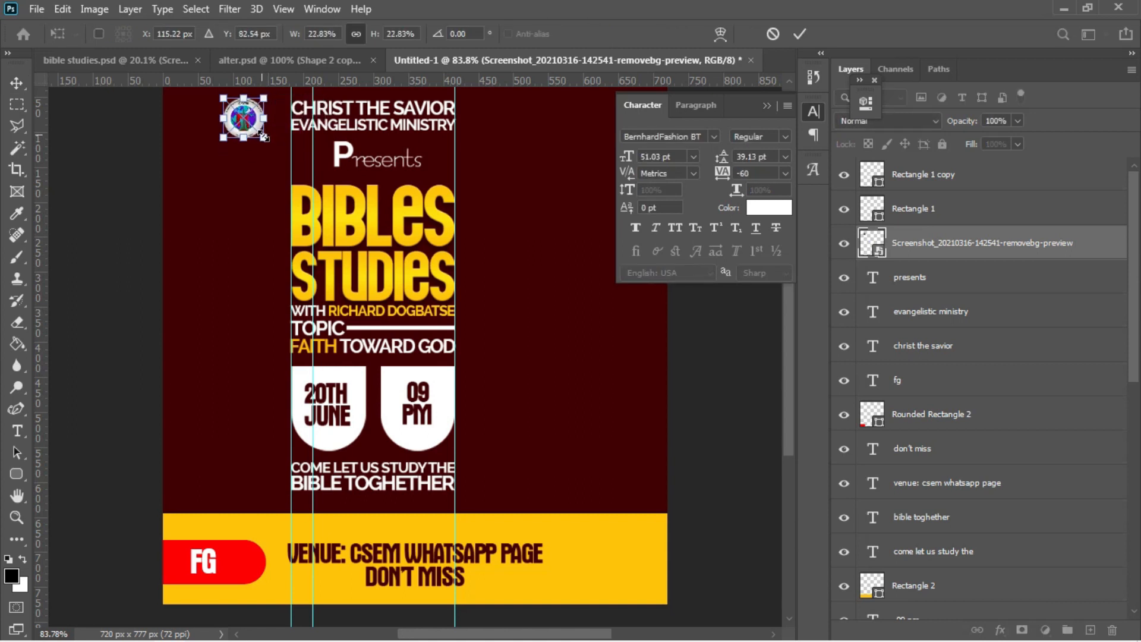
pyautogui.press('Return')
# Move the CSEM logo horizontally until it sits close beside the two-line ministry heading, and collapse the character settings.
pyautogui.press('Right')
pyautogui.press('Right')
pyautogui.press('Right')
pyautogui.press('Right')
pyautogui.press('Right')
pyautogui.press('Right')
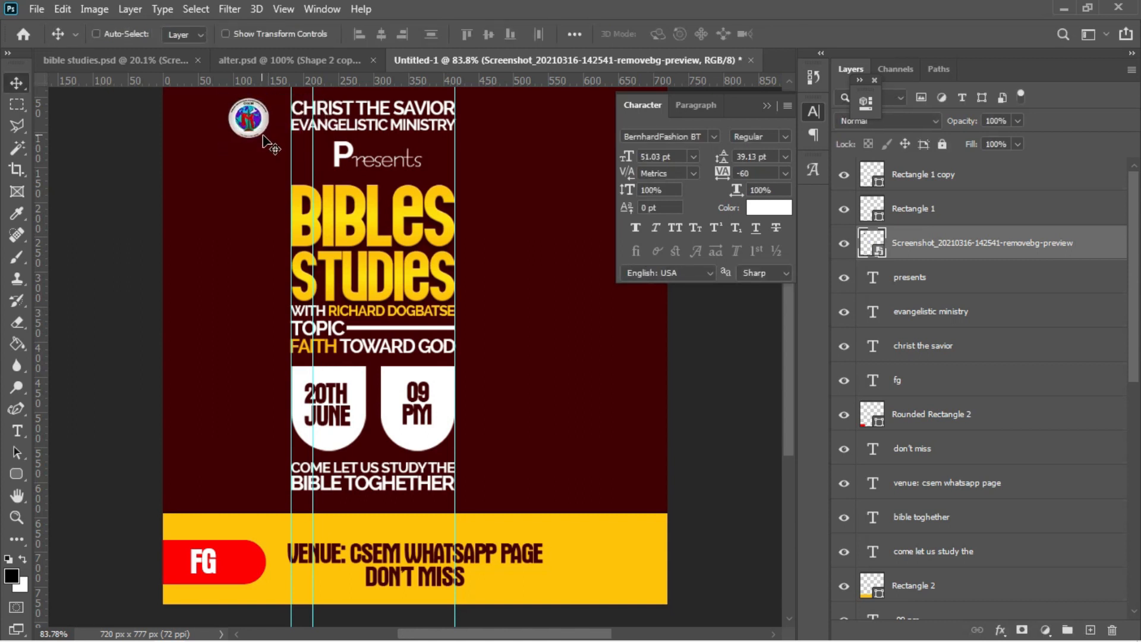
pyautogui.hotkey('shift', 'Right')
pyautogui.hotkey('shift', 'Right')
pyautogui.hotkey('shift', 'Right')
pyautogui.hotkey('shift', 'Right')
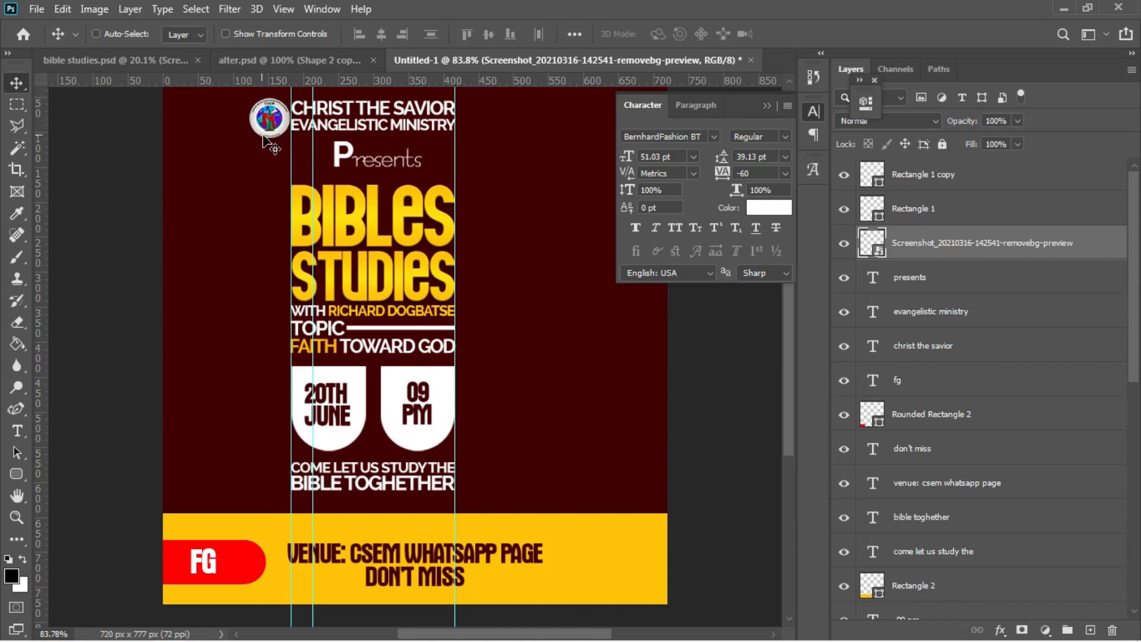
pyautogui.press('Left')
pyautogui.press('Left')
pyautogui.press('Left')
pyautogui.press('Left')
pyautogui.press('Left')
pyautogui.press('Left')
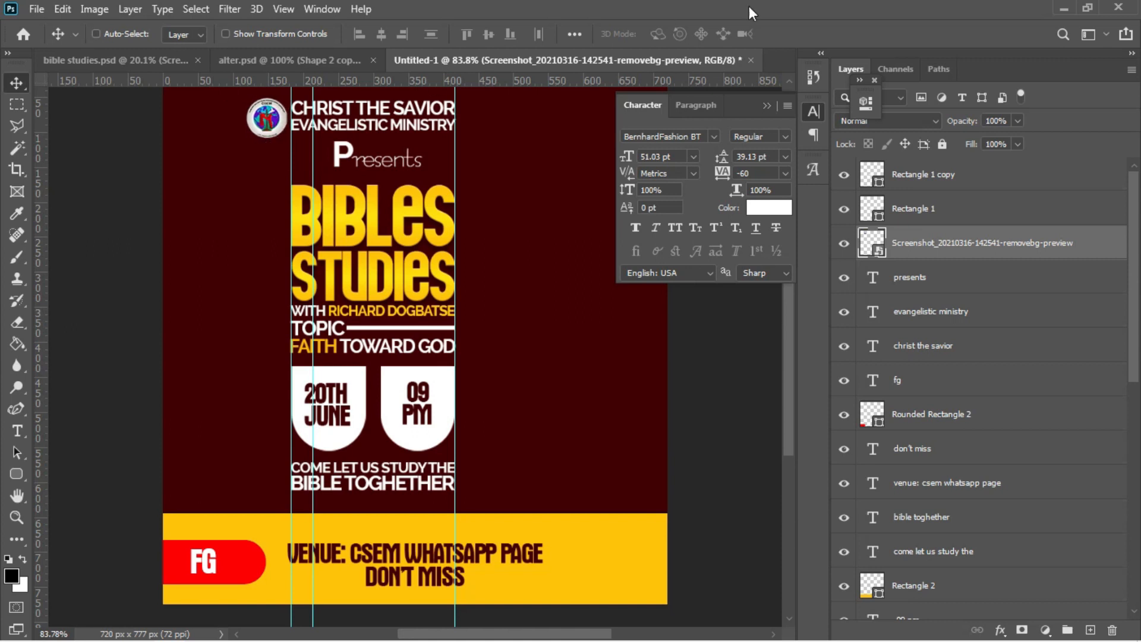
pyautogui.click(768, 105)
# Place the IMG-20200729-WA0023-removebg-preview - Copy cut-out of the man from the video folder, scaled to about 22.6%.
pyautogui.moveTo(175, 638)
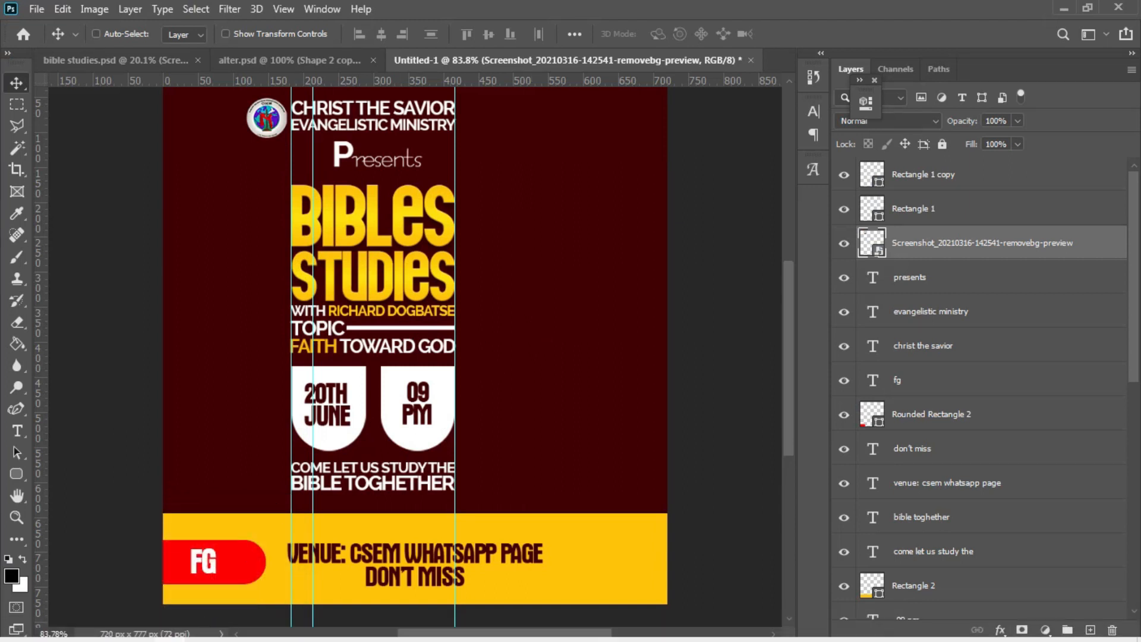
pyautogui.click(193, 572)
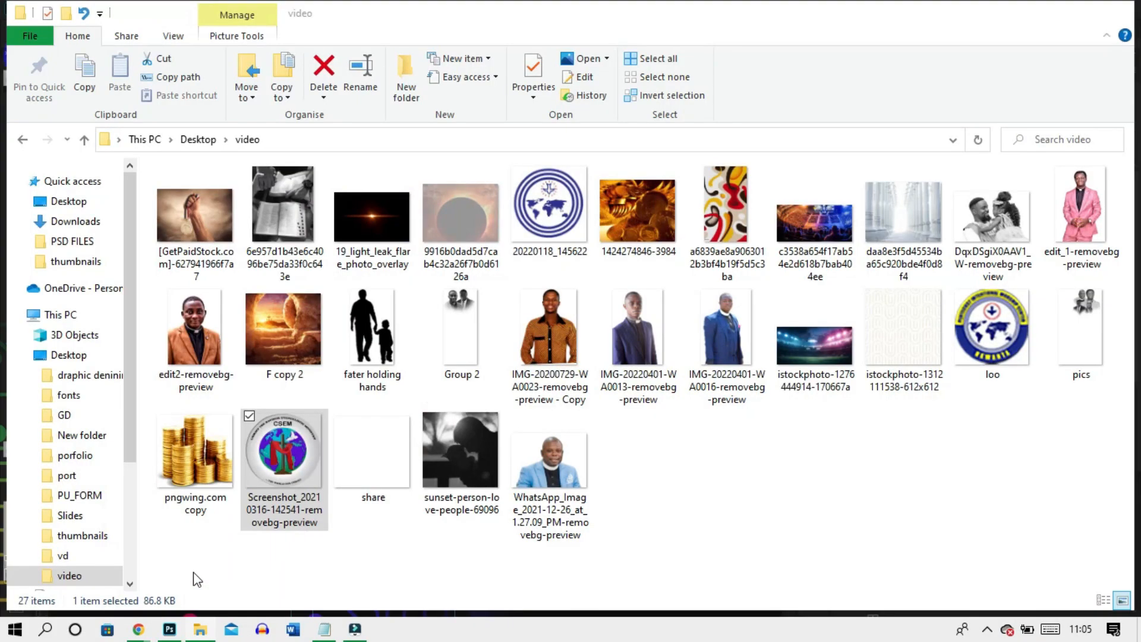
pyautogui.moveTo(542, 352); pyautogui.dragTo(166, 636)
pyautogui.moveTo(483, 423); pyautogui.dragTo(544, 406)
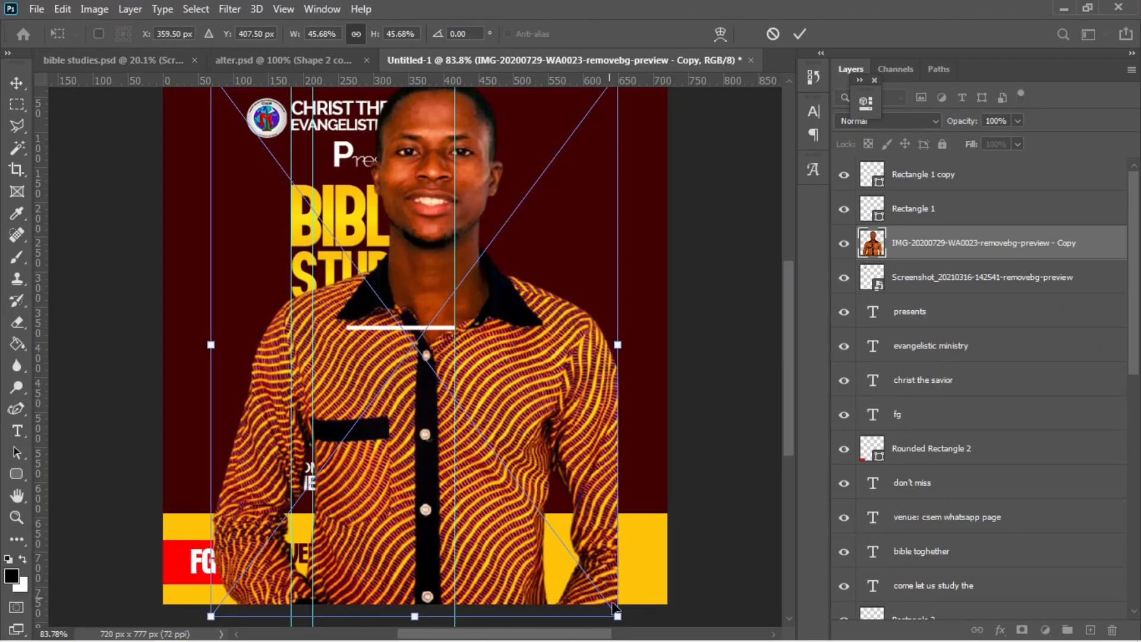
pyautogui.moveTo(618, 615); pyautogui.dragTo(396, 349)
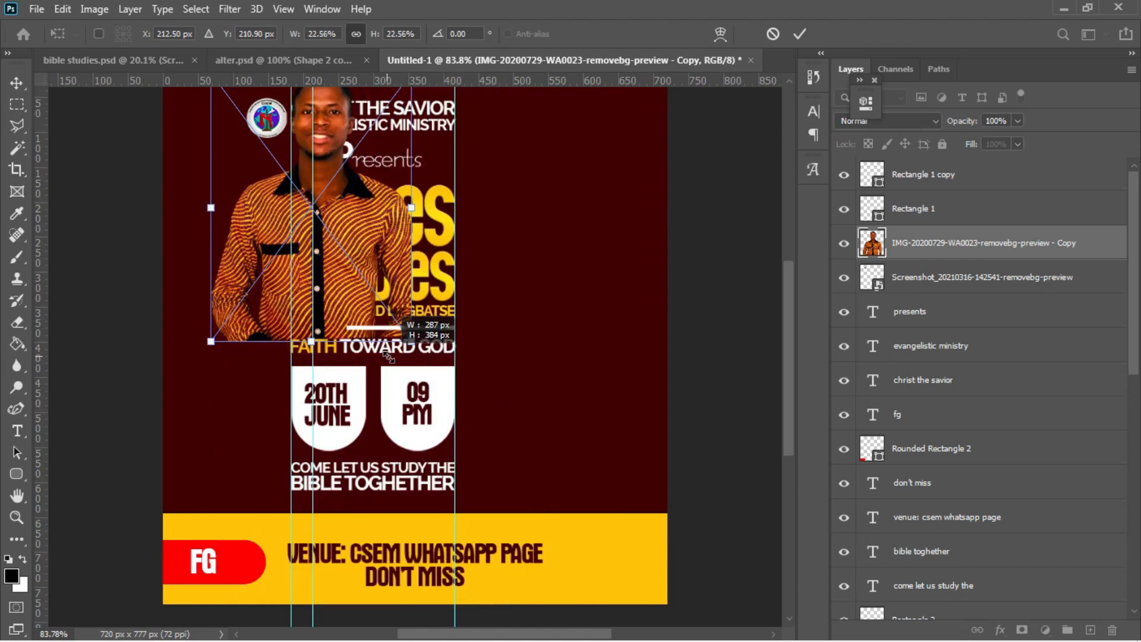
pyautogui.press('Return')
# Move the man's photo to the right side of the flyer so it stands on the gold venue band's upper edge.
pyautogui.moveTo(346, 239); pyautogui.dragTo(602, 419)
pyautogui.press('Down')
pyautogui.press('Down')
pyautogui.press('Down')
pyautogui.press('Down')
pyautogui.press('Down')
pyautogui.press('Down')
pyautogui.press('Down')
pyautogui.press('Left')
pyautogui.press('Left')
pyautogui.press('Left')
pyautogui.press('Left')
pyautogui.press('Left')
pyautogui.press('Left')
pyautogui.press('Left')
pyautogui.press('Left')
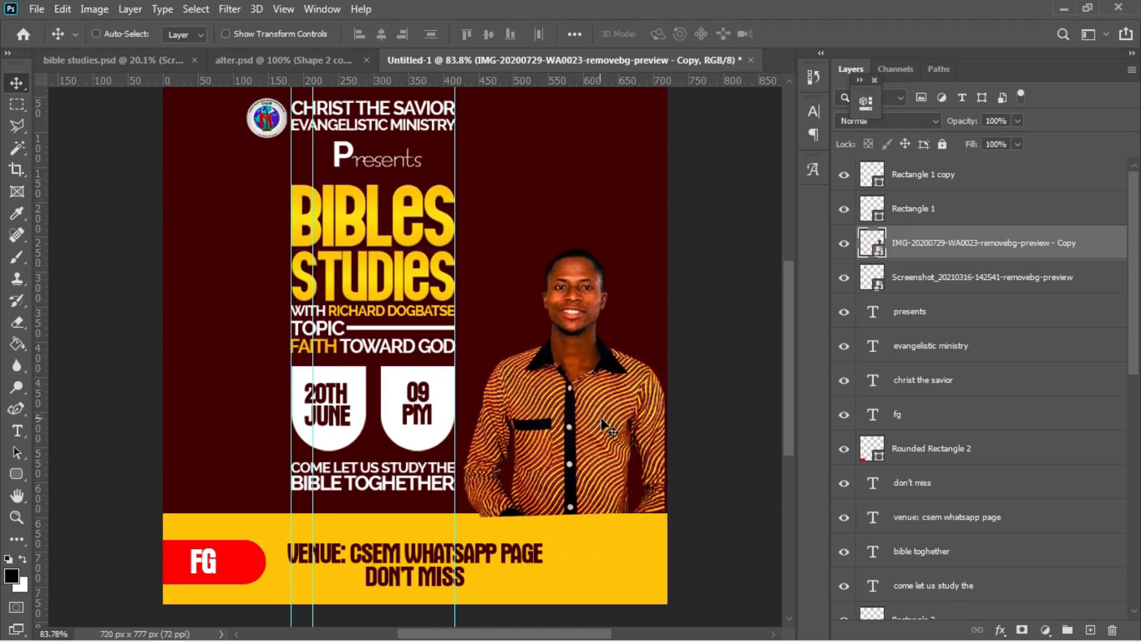
# Restack the man's photo layer directly above Color Fill 1 and nudge the photo flush against the flyer's right edge.
pyautogui.moveTo(991, 253); pyautogui.dragTo(902, 542)
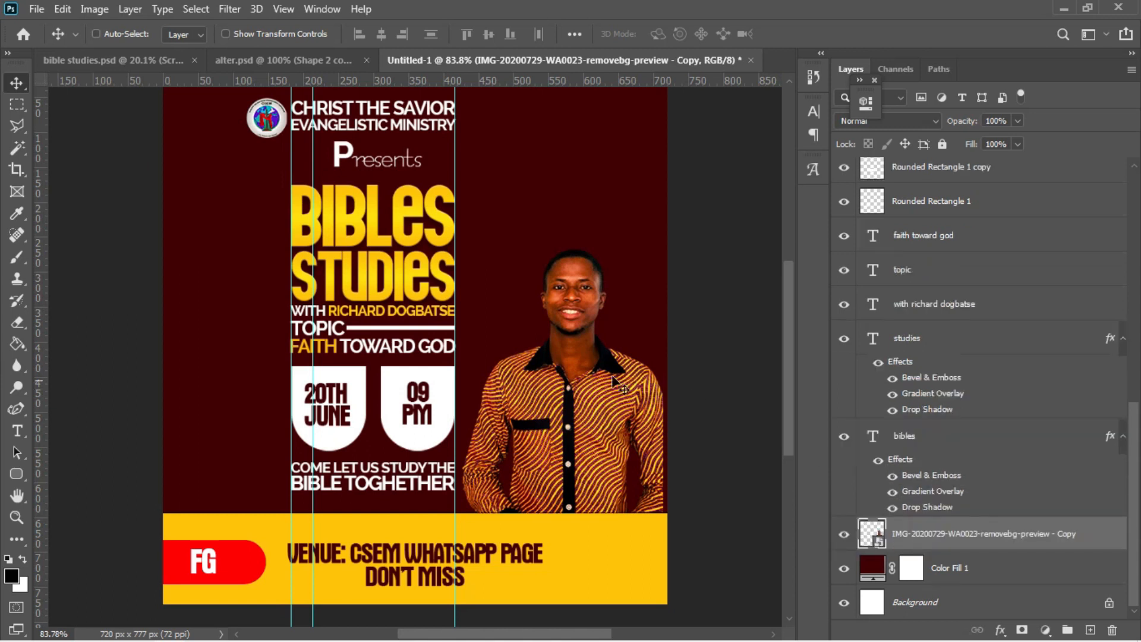
pyautogui.press('Down')
pyautogui.press('Left')
pyautogui.press('Left')
pyautogui.press('Left')
pyautogui.press('Left')
pyautogui.press('Left')
pyautogui.press('Left')
pyautogui.press('Right')
pyautogui.press('Right')
pyautogui.press('Right')
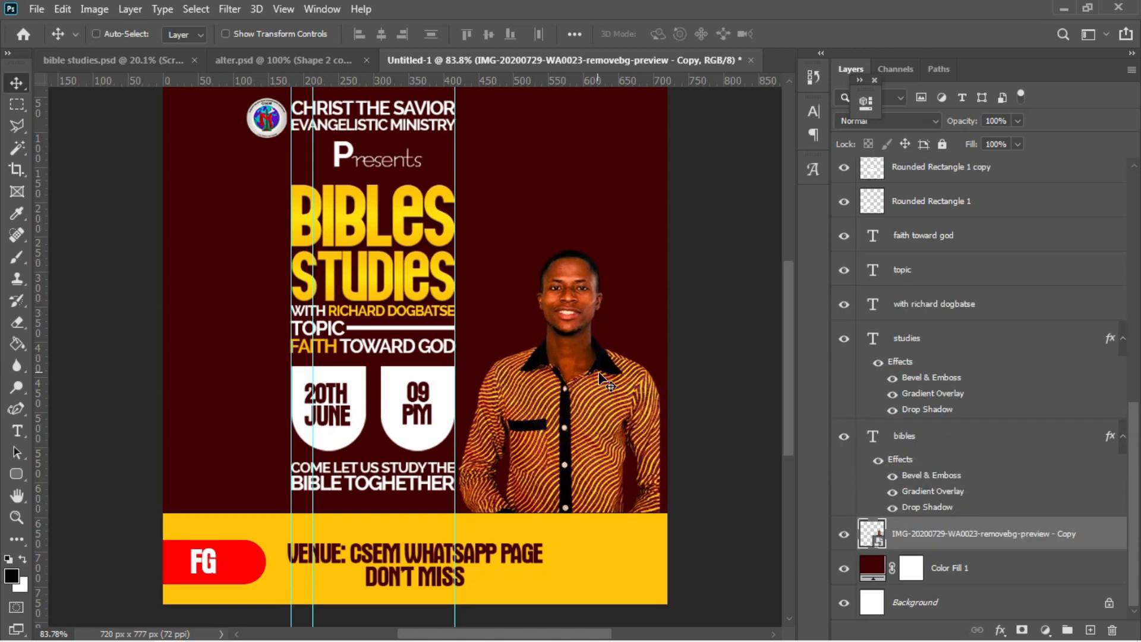
pyautogui.press('Right')
pyautogui.press('Right')
pyautogui.press('Right')
pyautogui.press('Right')
pyautogui.press('Right')
pyautogui.press('Right')
pyautogui.press('Right')
pyautogui.press('Right')
pyautogui.press('Right')
pyautogui.press('Right')
pyautogui.press('Right')
pyautogui.press('Right')
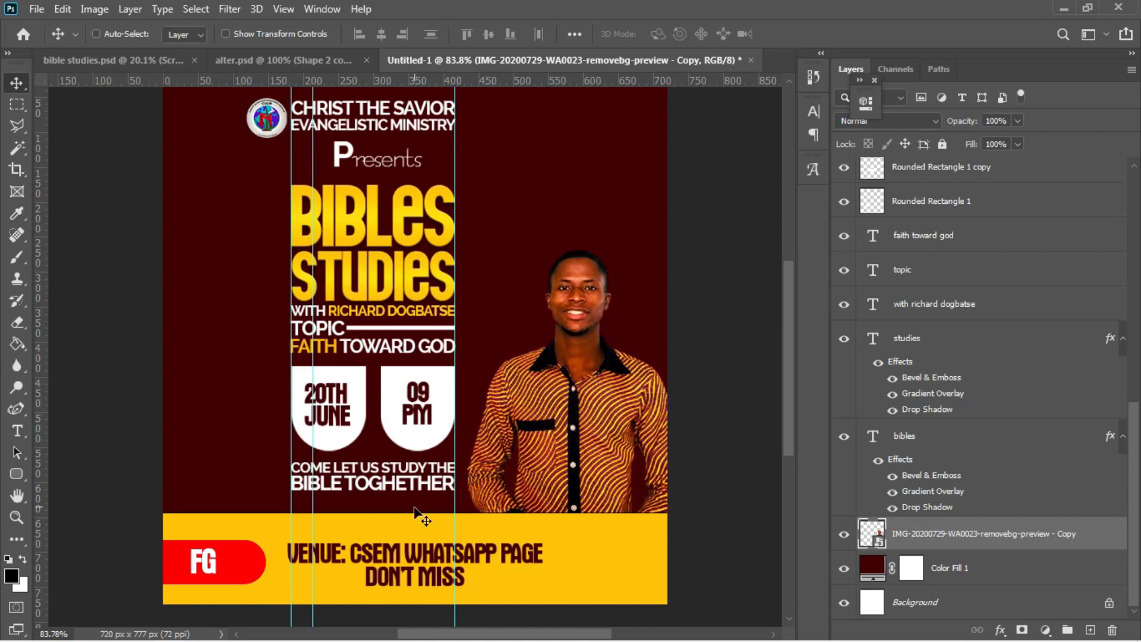
# Place the open Bible image from the video folder, scaled to about 21.4%, in the flyer's upper-right corner.
pyautogui.moveTo(357, 640)
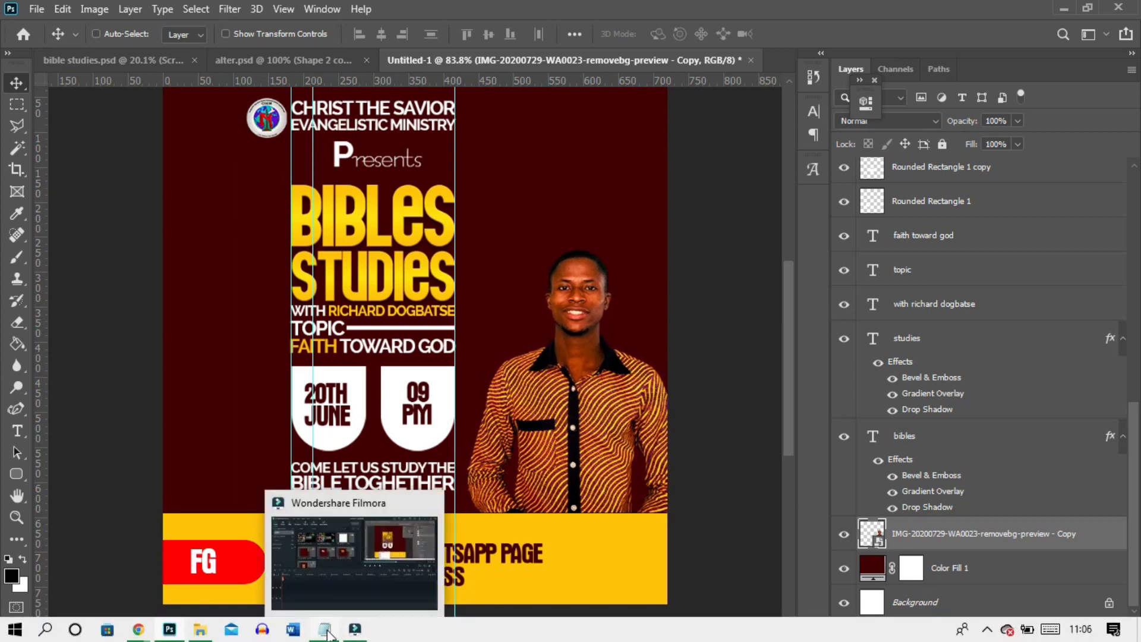
pyautogui.moveTo(212, 635)
pyautogui.click(241, 535)
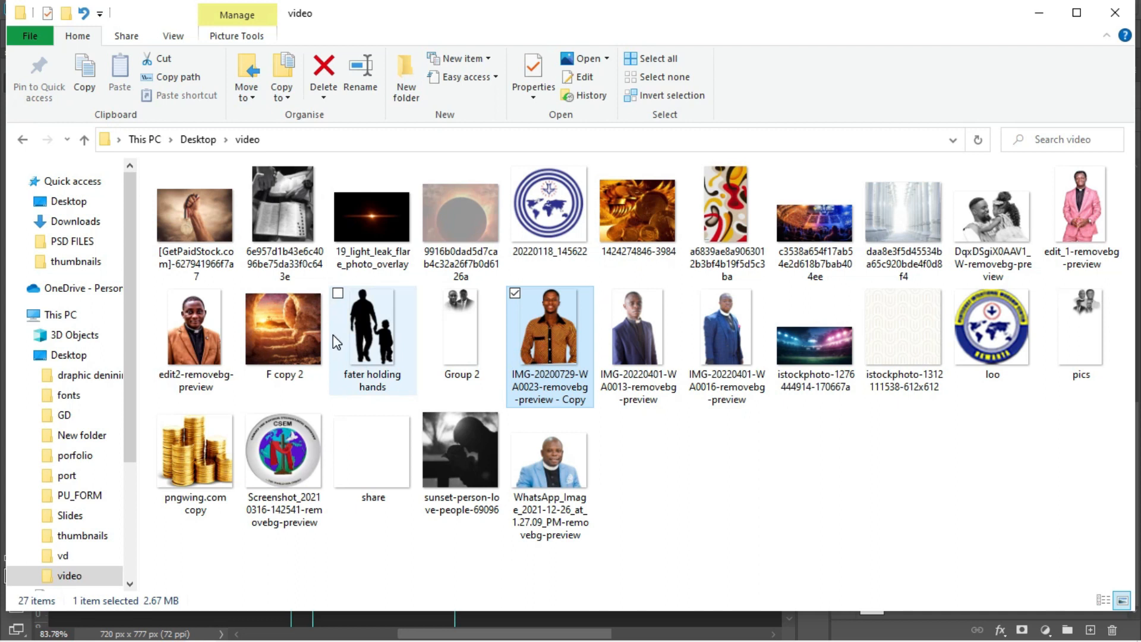
pyautogui.moveTo(319, 241); pyautogui.dragTo(535, 261)
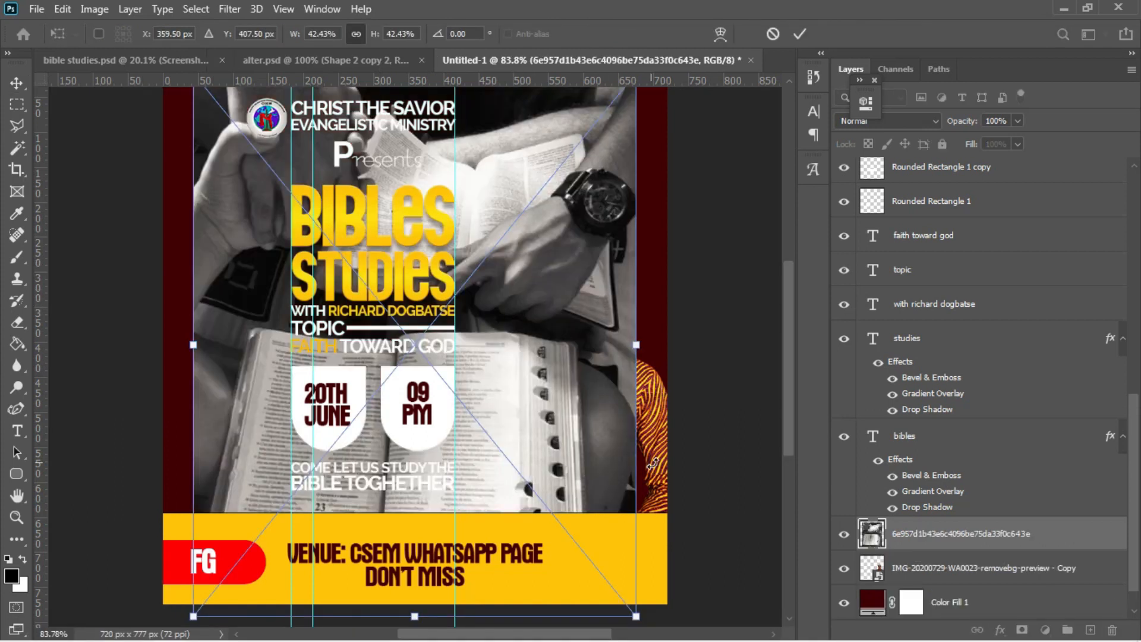
pyautogui.moveTo(636, 614); pyautogui.dragTo(489, 291)
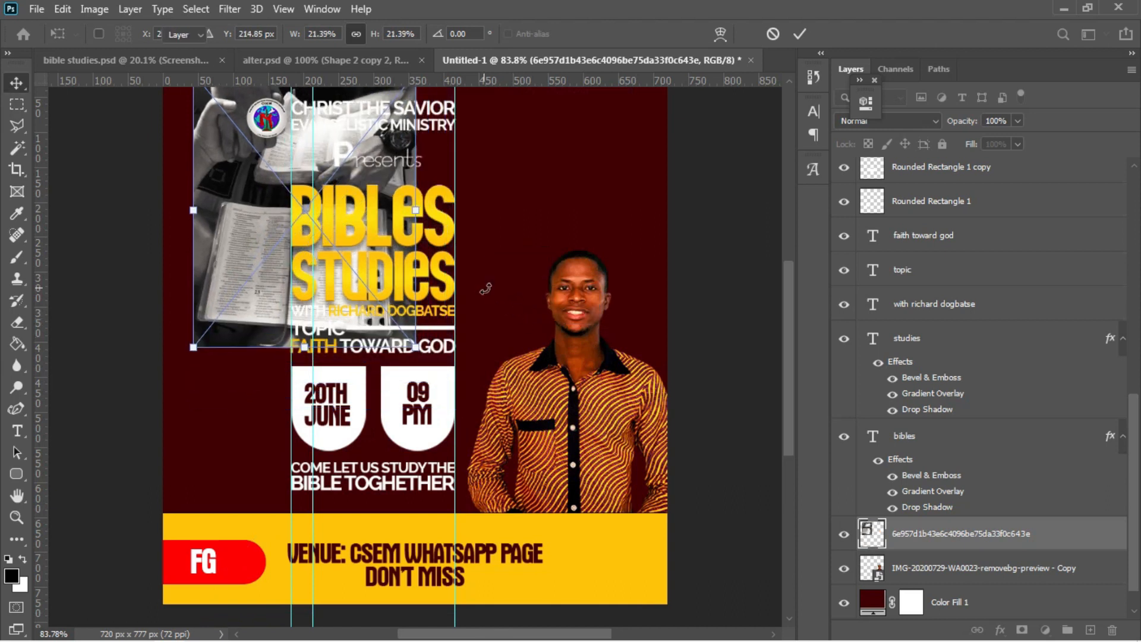
pyautogui.press('Return')
pyautogui.moveTo(348, 193); pyautogui.dragTo(599, 174)
# Rasterize the open Bible image layer and add a layer mask to it.
pyautogui.rightClick(944, 535)
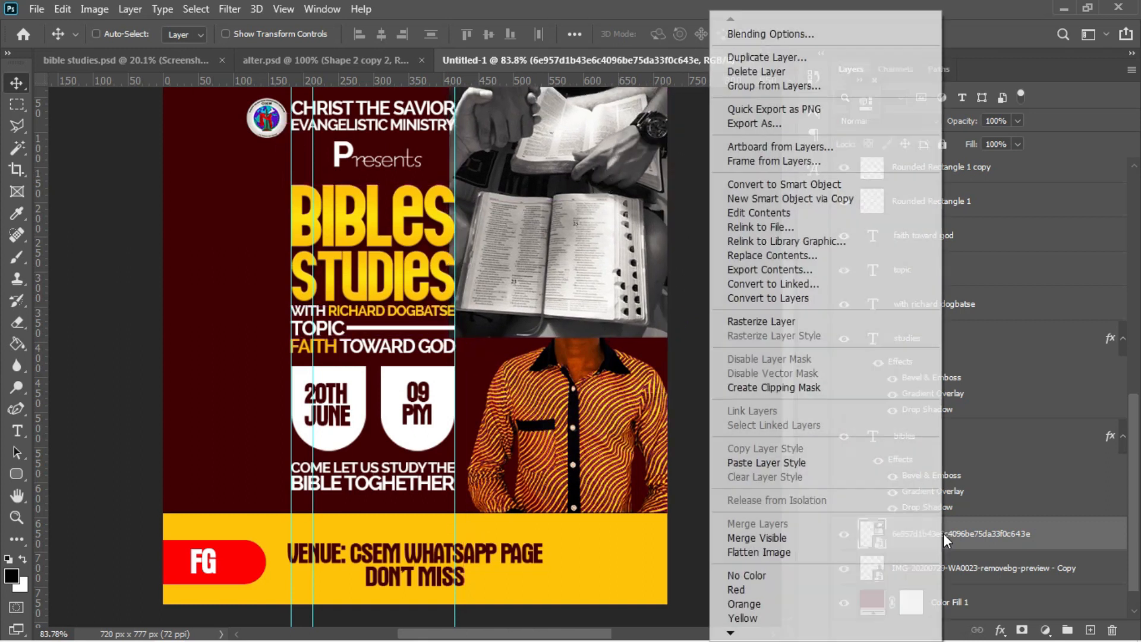
pyautogui.click(807, 324)
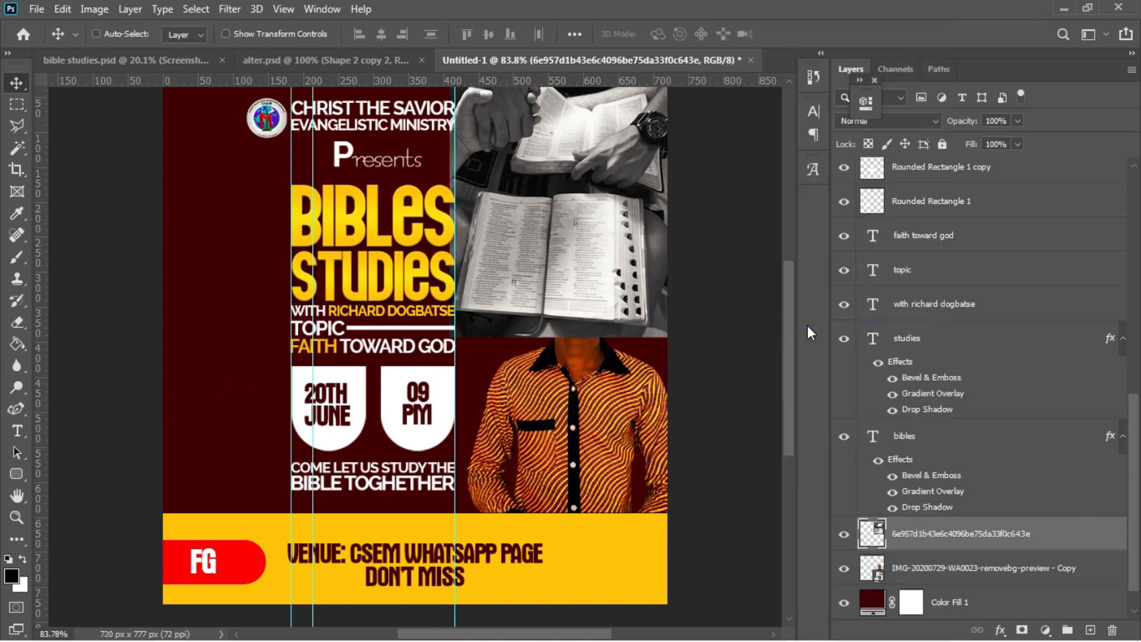
pyautogui.click(1020, 629)
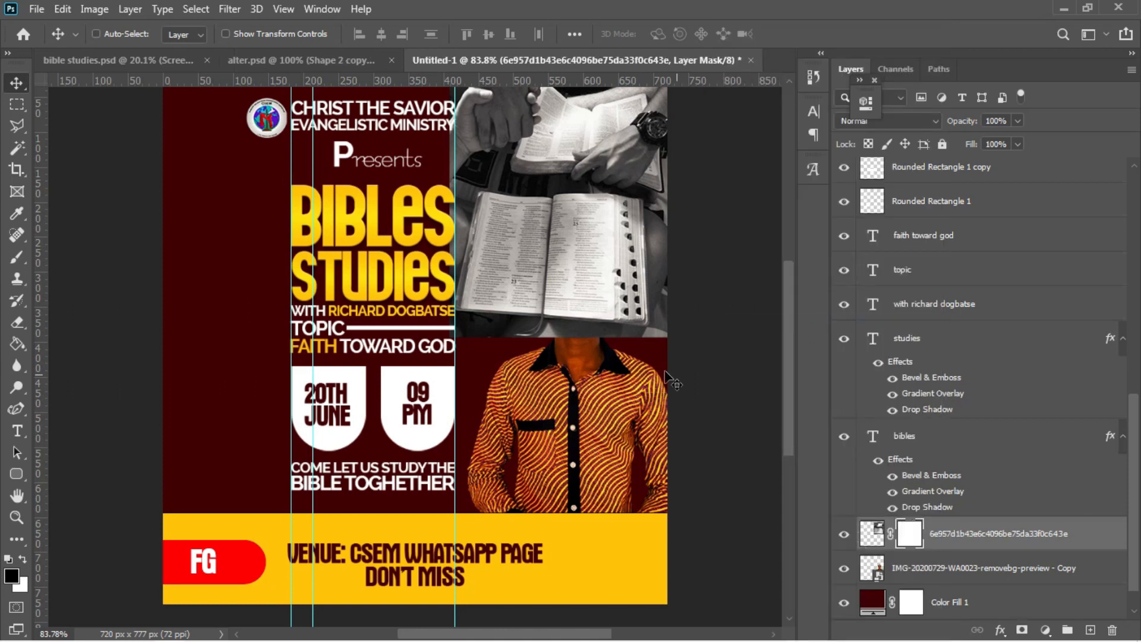
# Set up the Gradient tool with the Foreground to Transparent preset from the Basics group.
pyautogui.press('g')
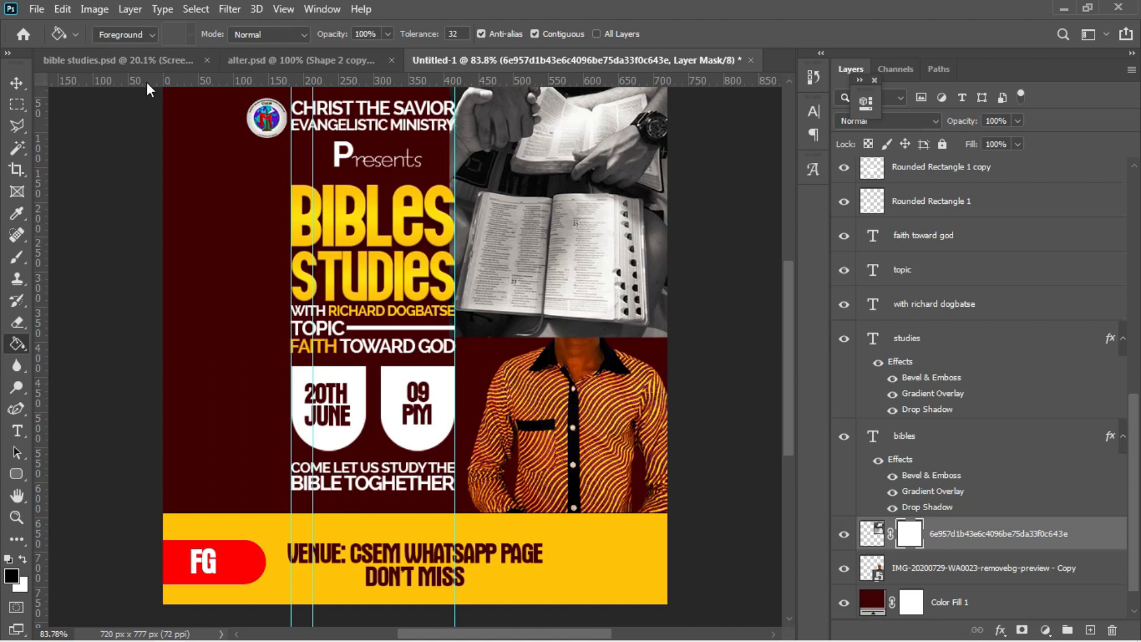
pyautogui.rightClick(17, 344)
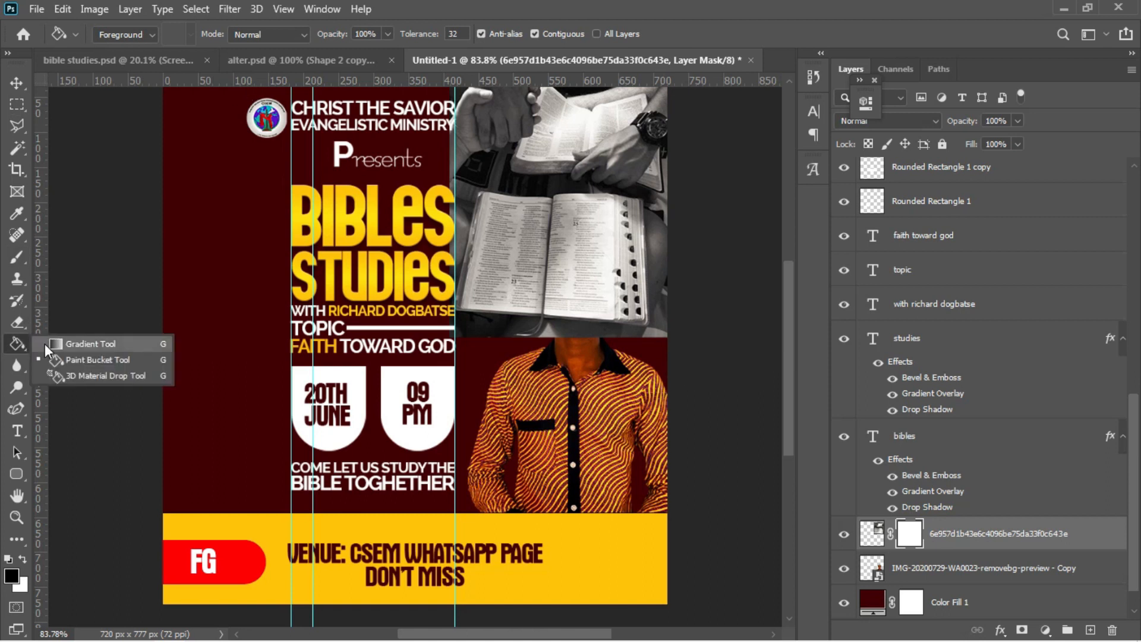
pyautogui.click(44, 344)
pyautogui.click(138, 31)
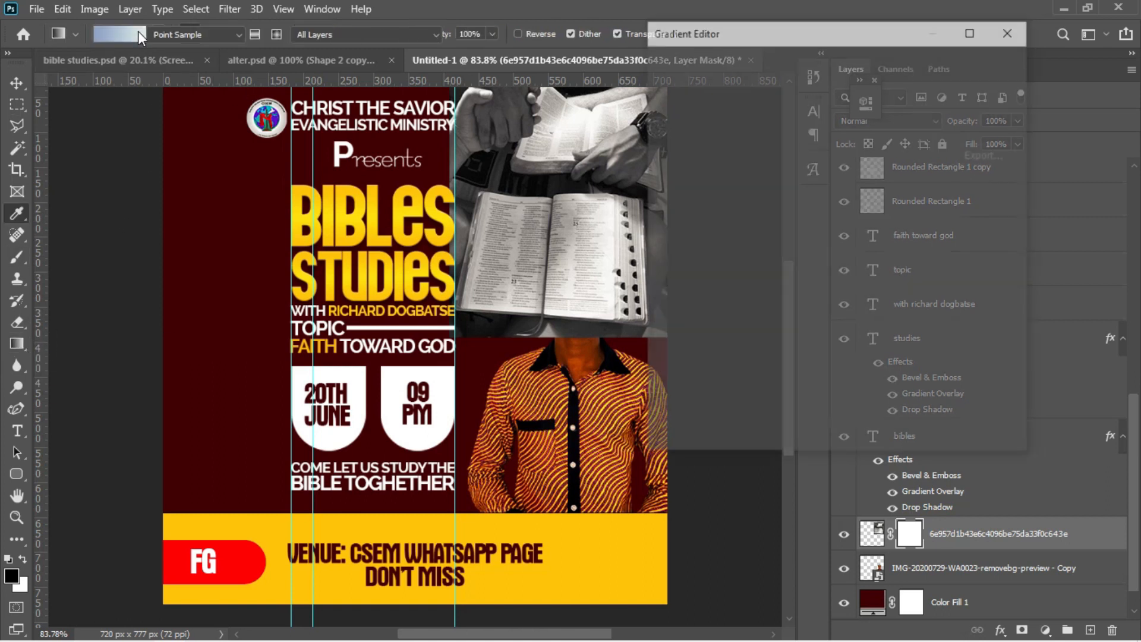
pyautogui.click(670, 84)
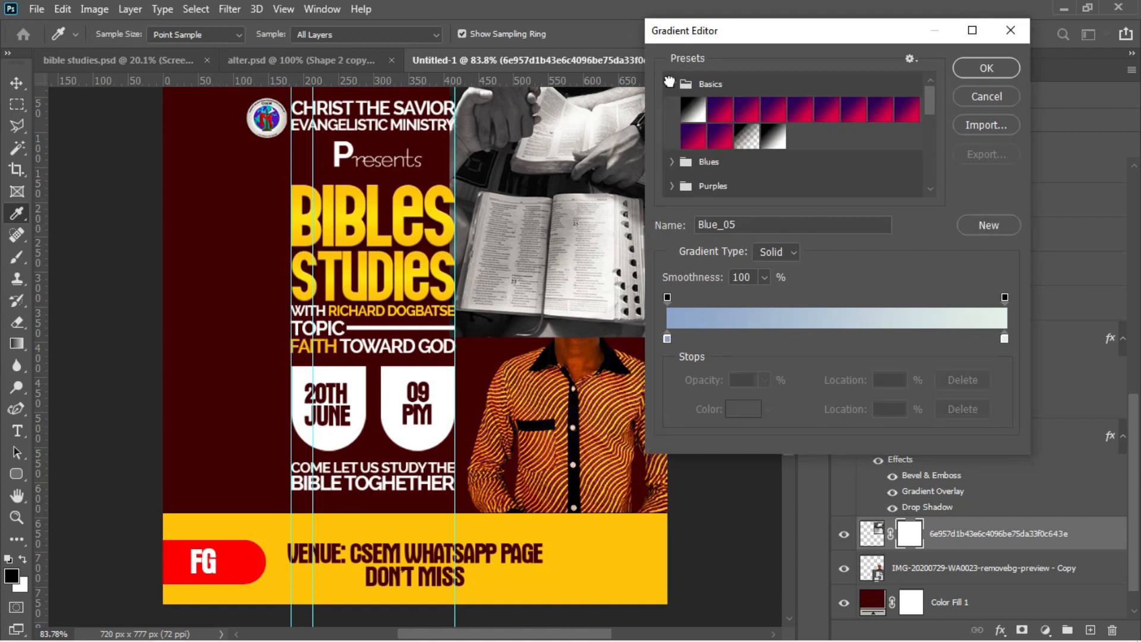
pyautogui.click(737, 134)
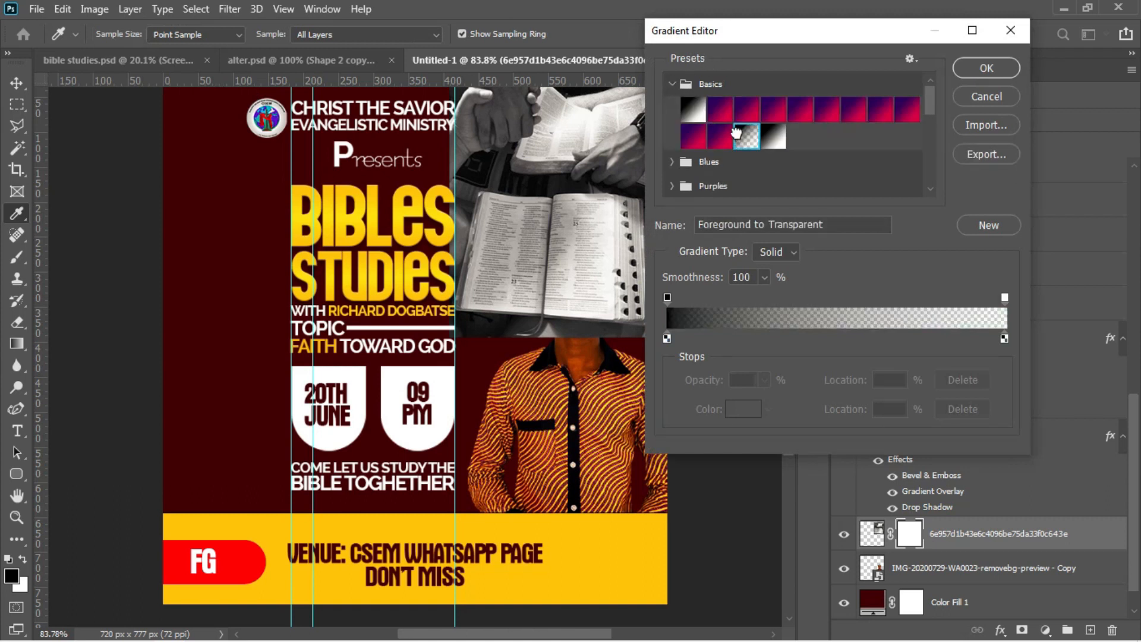
pyautogui.click(972, 67)
# Fade the Bible image's lower and left edges into the background with black-to-transparent gradients on its layer mask.
pyautogui.moveTo(561, 388); pyautogui.dragTo(572, 226)
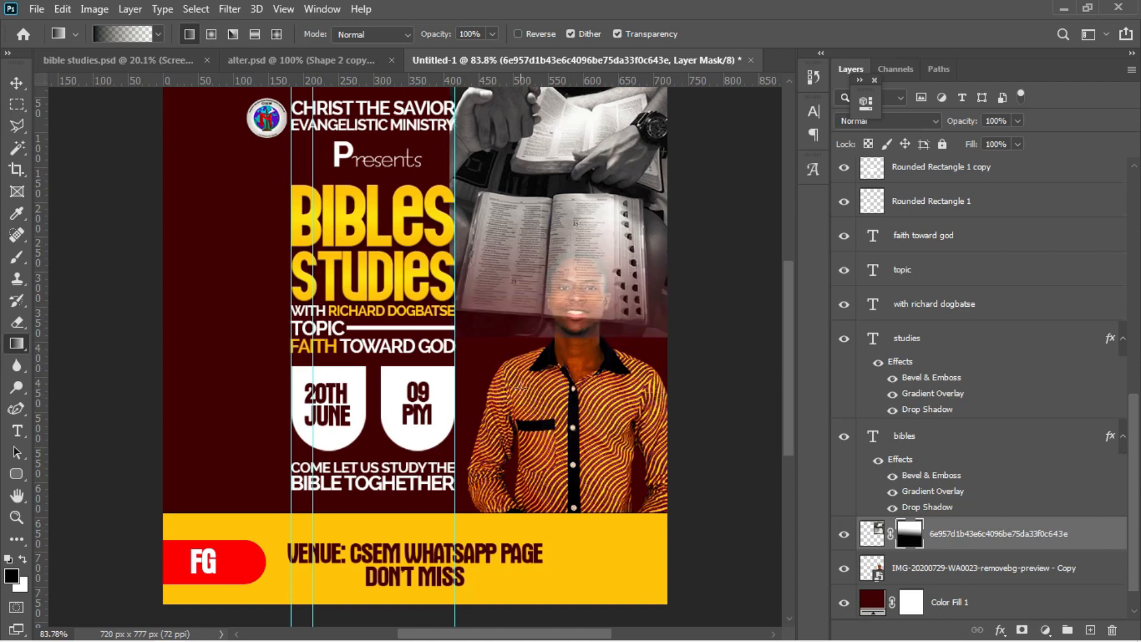
pyautogui.moveTo(559, 405); pyautogui.dragTo(576, 167)
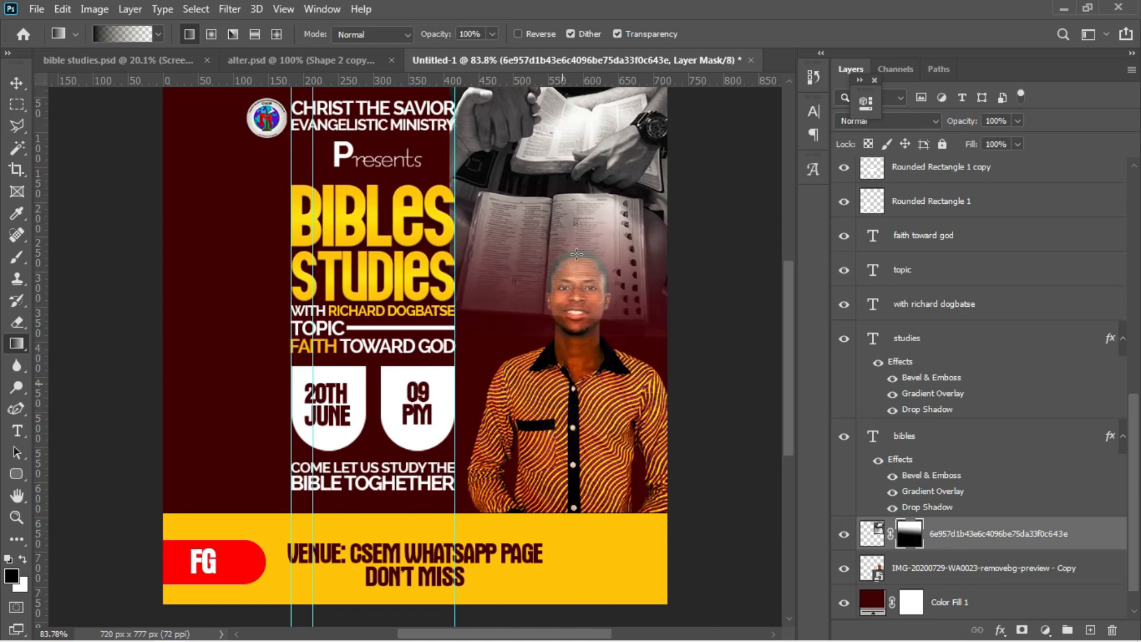
pyautogui.hotkey('ctrl', 'shift', 'z')
pyautogui.moveTo(442, 162); pyautogui.dragTo(639, 168)
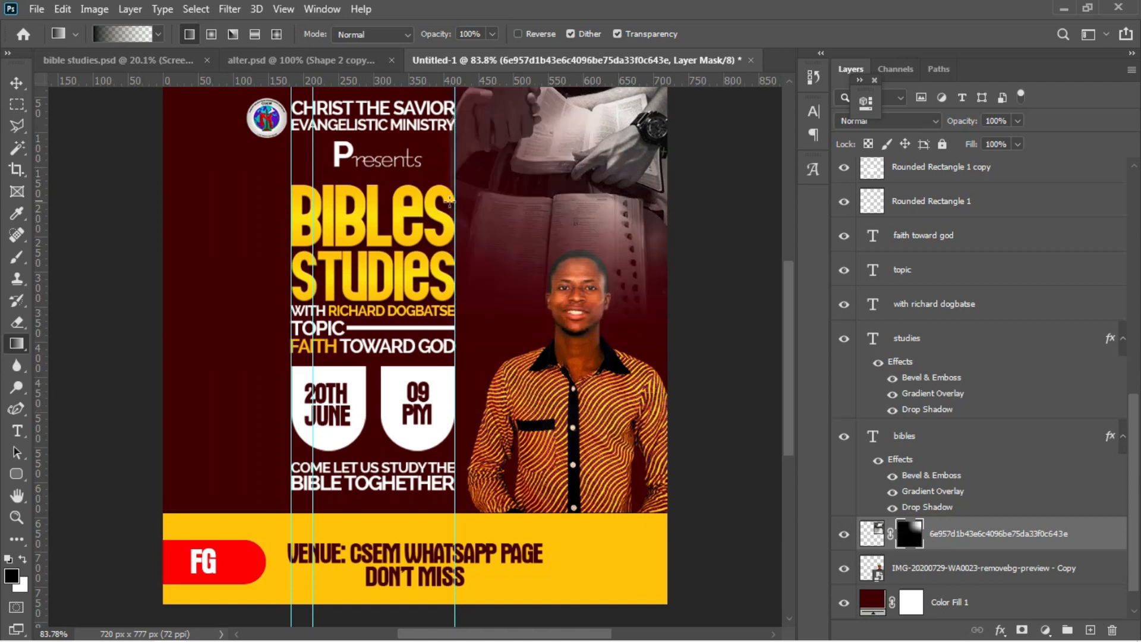
pyautogui.moveTo(407, 192); pyautogui.dragTo(617, 186)
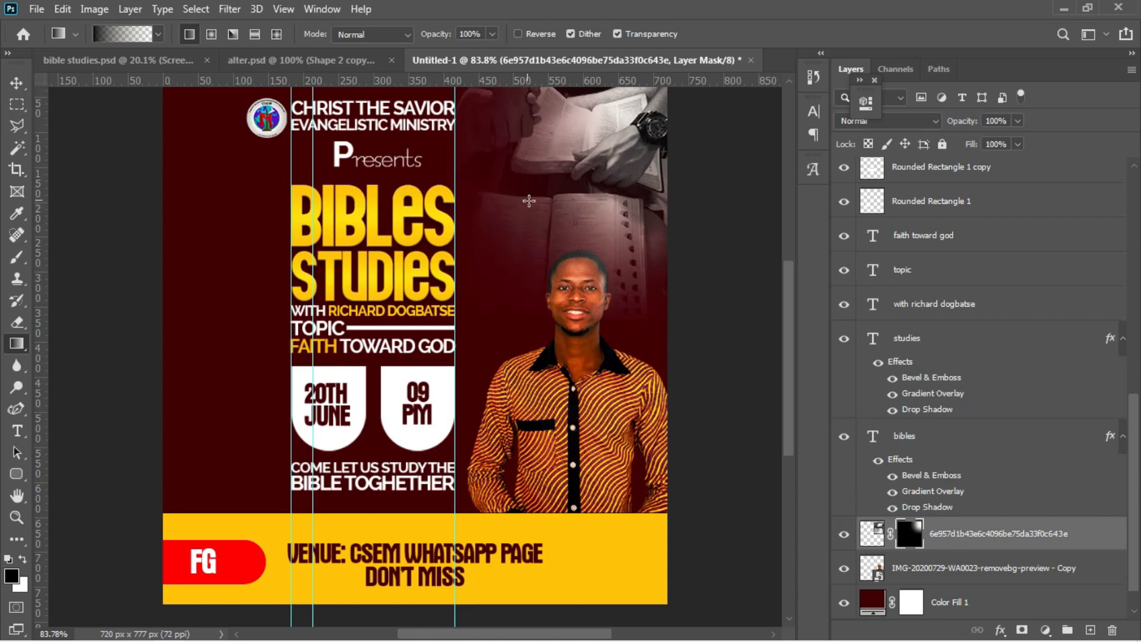
# Set the Bible image layer's blend mode to Luminosity.
pyautogui.press('b')
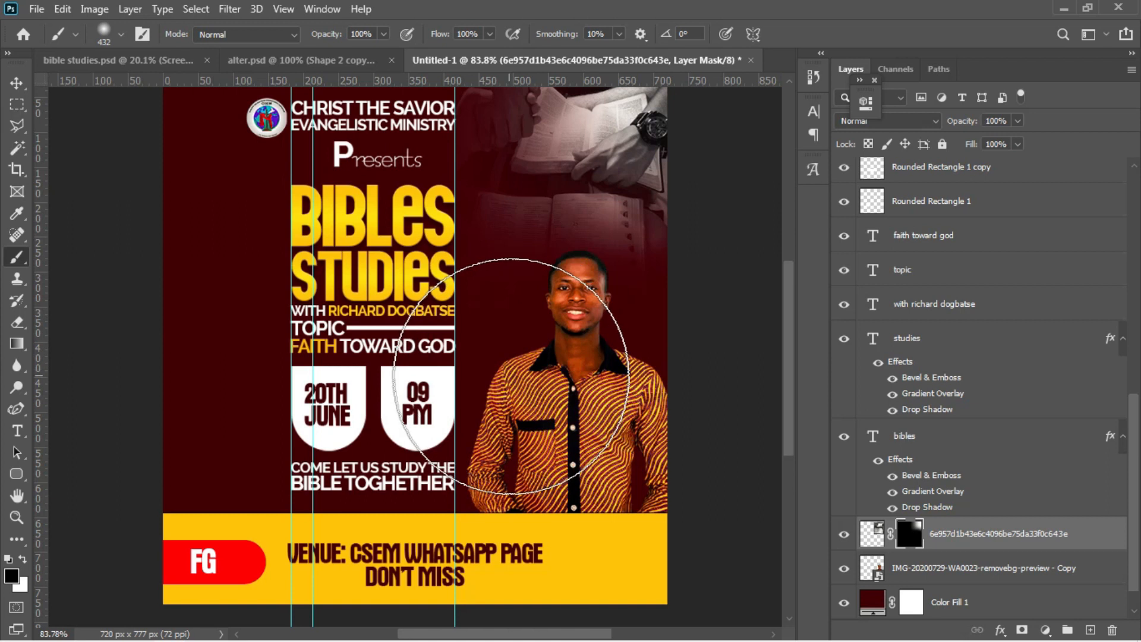
pyautogui.click(910, 120)
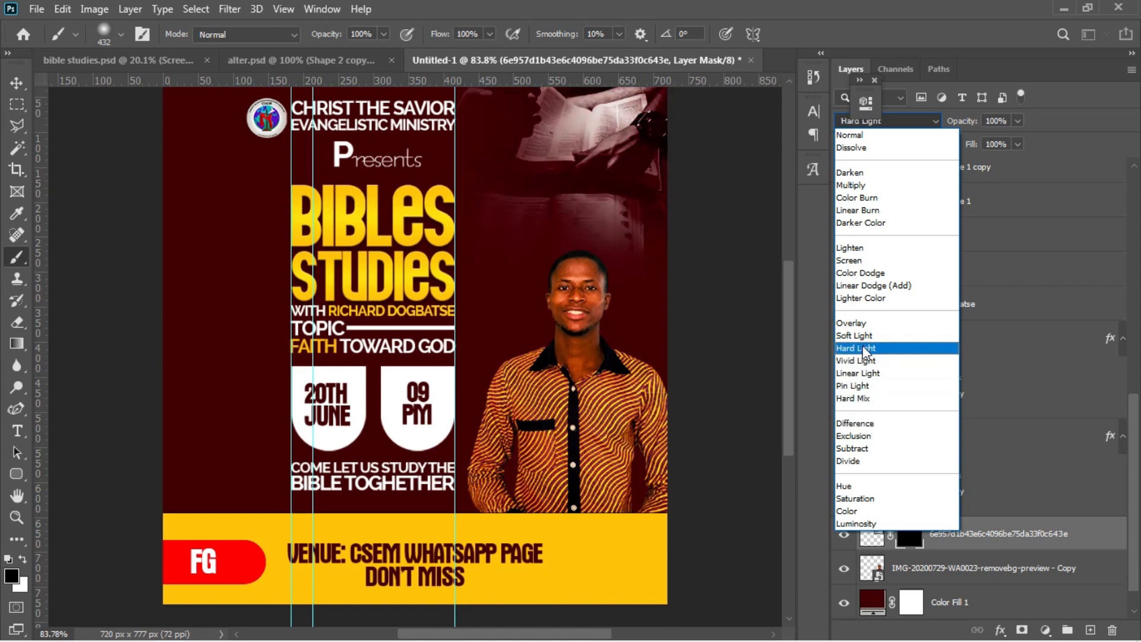
pyautogui.click(868, 524)
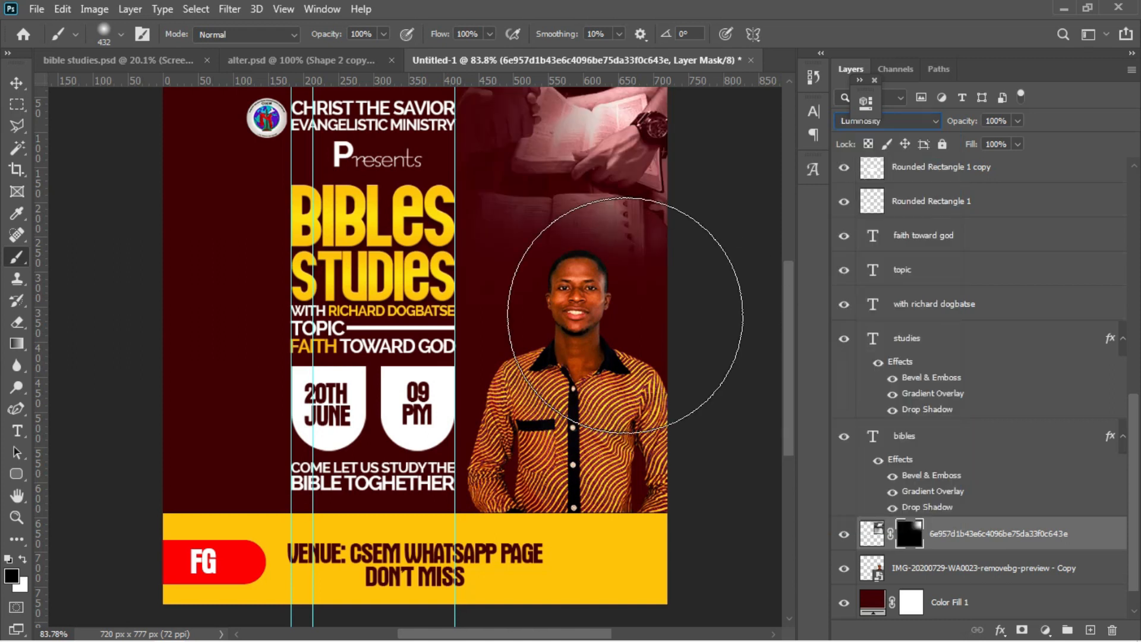
# Shift the Bible image slightly left, toward the title column, with a small free transform and nudges.
pyautogui.click(17, 82)
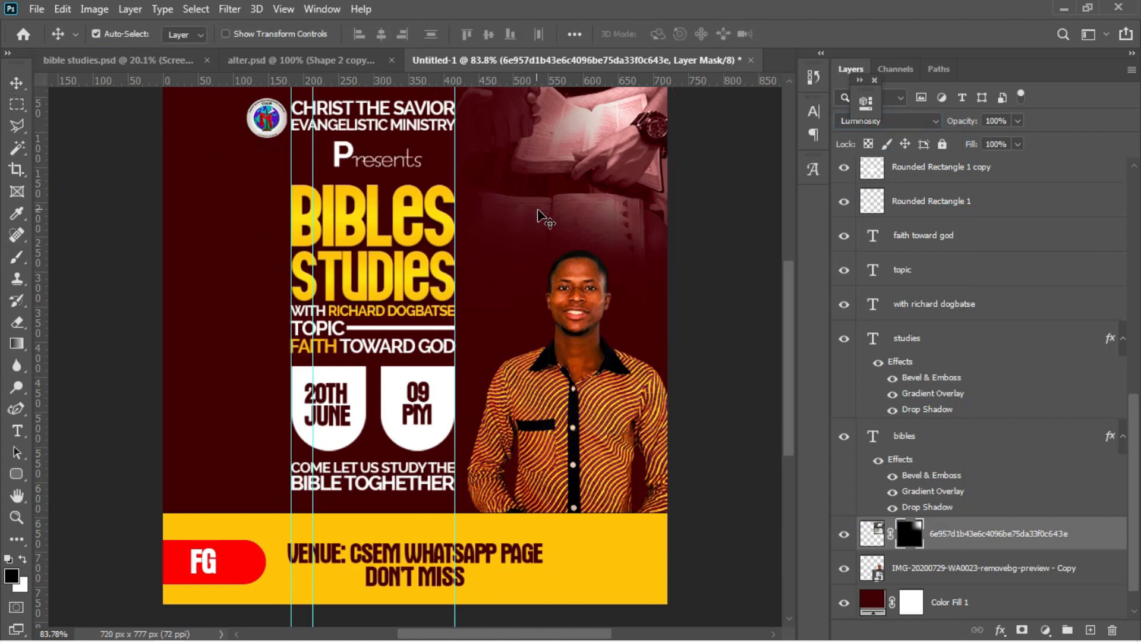
pyautogui.hotkey('ctrl', 't')
pyautogui.moveTo(671, 336); pyautogui.dragTo(664, 339)
pyautogui.press('Return')
pyautogui.press('Left')
pyautogui.press('Left')
pyautogui.press('Left')
pyautogui.press('Left')
pyautogui.press('Left')
pyautogui.press('Left')
pyautogui.press('Left')
pyautogui.press('Left')
pyautogui.press('Left')
pyautogui.press('Left')
pyautogui.press('Left')
pyautogui.press('Left')
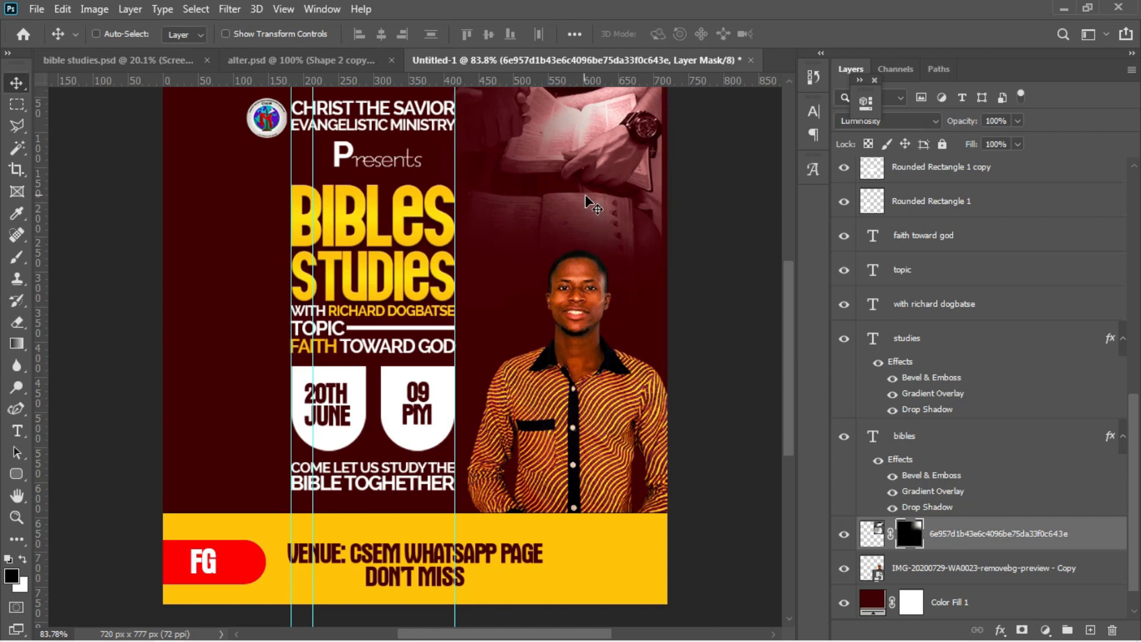
# Duplicate the Bible image and position the copy in the flyer's lower-left area, behind the date panel.
pyautogui.hotkey('ctrl', 'j')
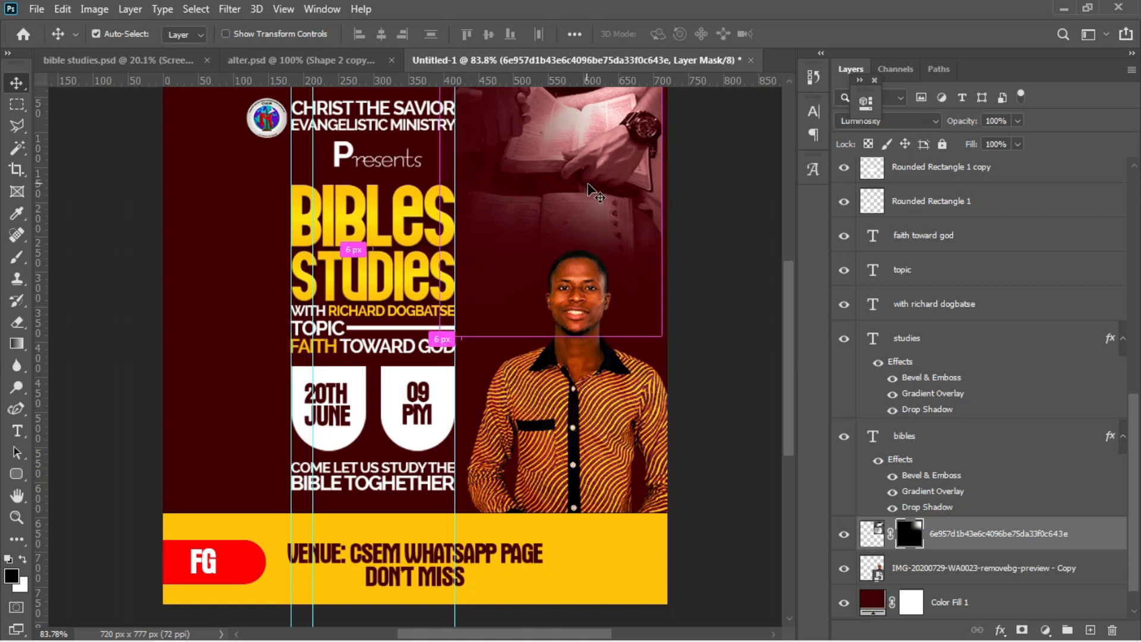
pyautogui.moveTo(579, 141); pyautogui.dragTo(247, 391)
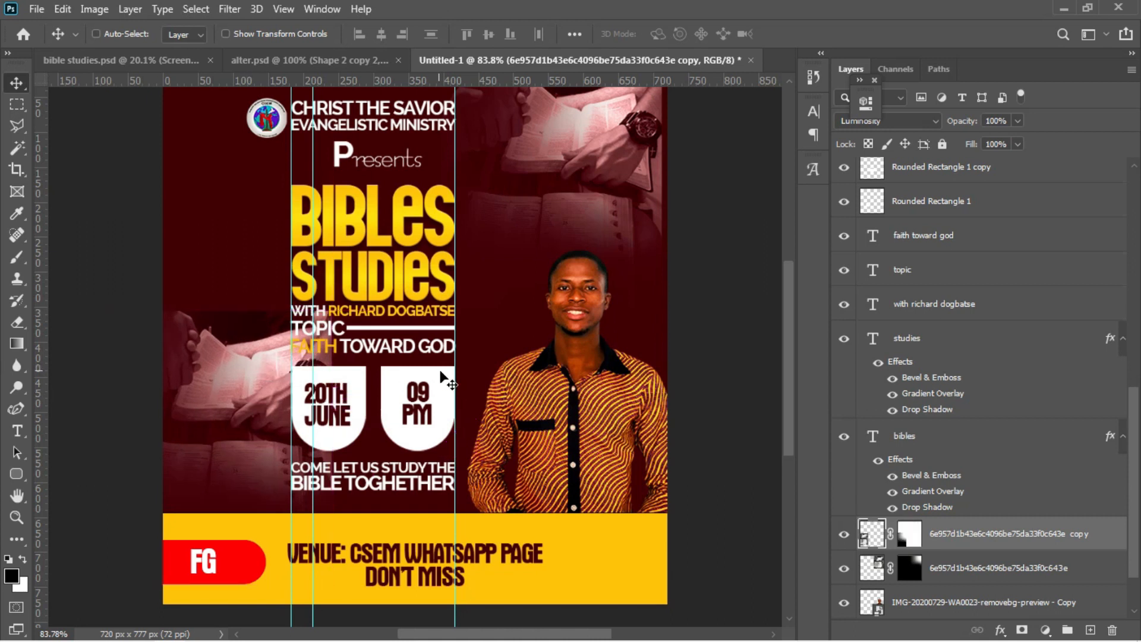
# Fade the edges of the lower-left Bible copy into the background with black-to-transparent gradients on its layer mask.
pyautogui.press('g')
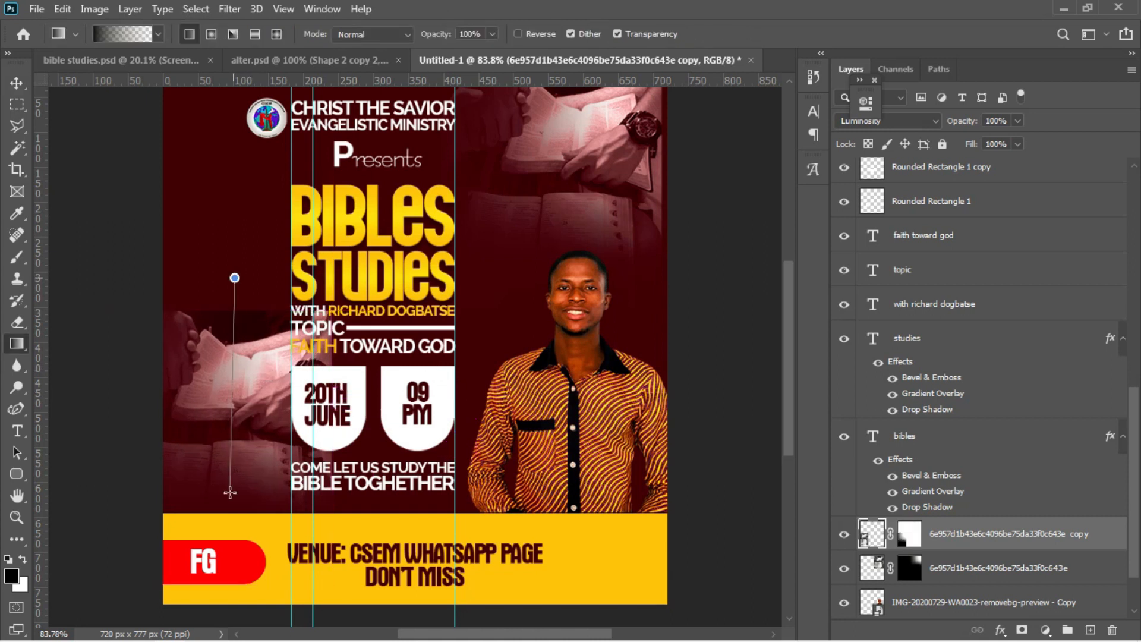
pyautogui.moveTo(230, 492); pyautogui.dragTo(230, 493)
pyautogui.hotkey('ctrl', 'z')
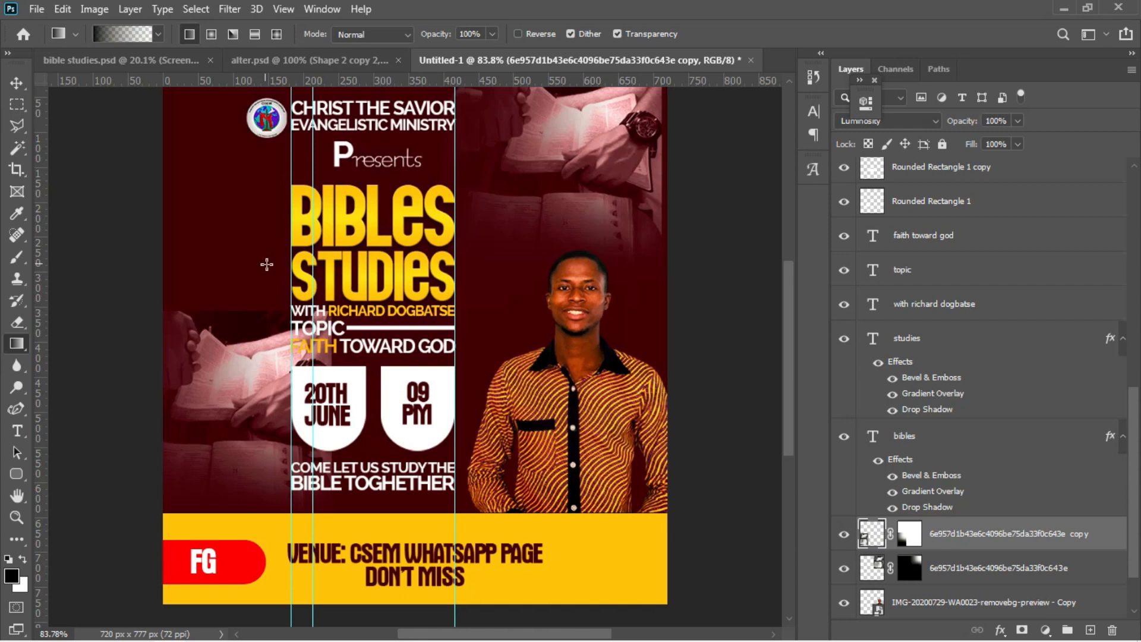
pyautogui.click(904, 530)
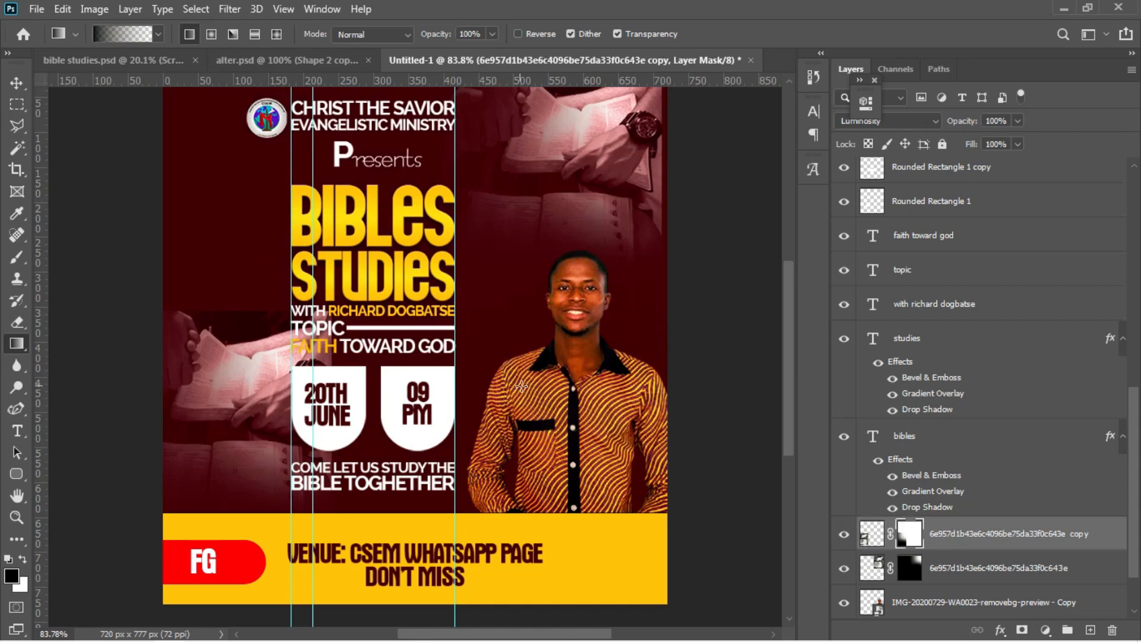
pyautogui.moveTo(239, 479); pyautogui.dragTo(238, 479)
pyautogui.moveTo(262, 265); pyautogui.dragTo(220, 455)
pyautogui.moveTo(148, 445); pyautogui.dragTo(148, 445)
pyautogui.rightClick(147, 445)
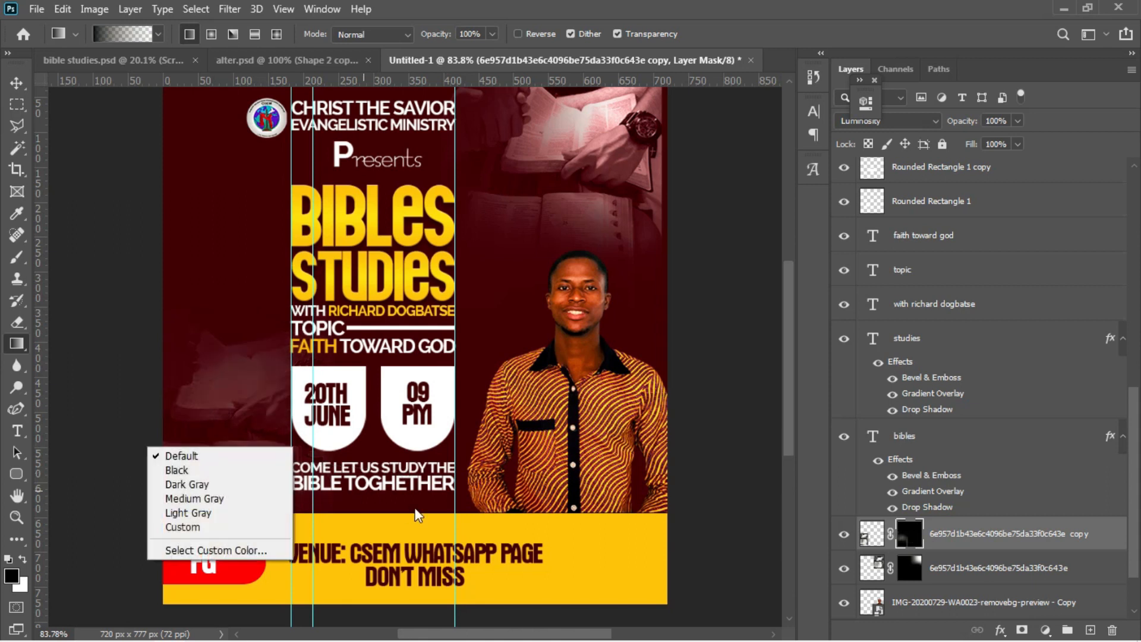
# Fade the lower-left Bible copy further beside the date panel with another black-to-transparent gradient on its mask.
pyautogui.moveTo(330, 412); pyautogui.dragTo(259, 412)
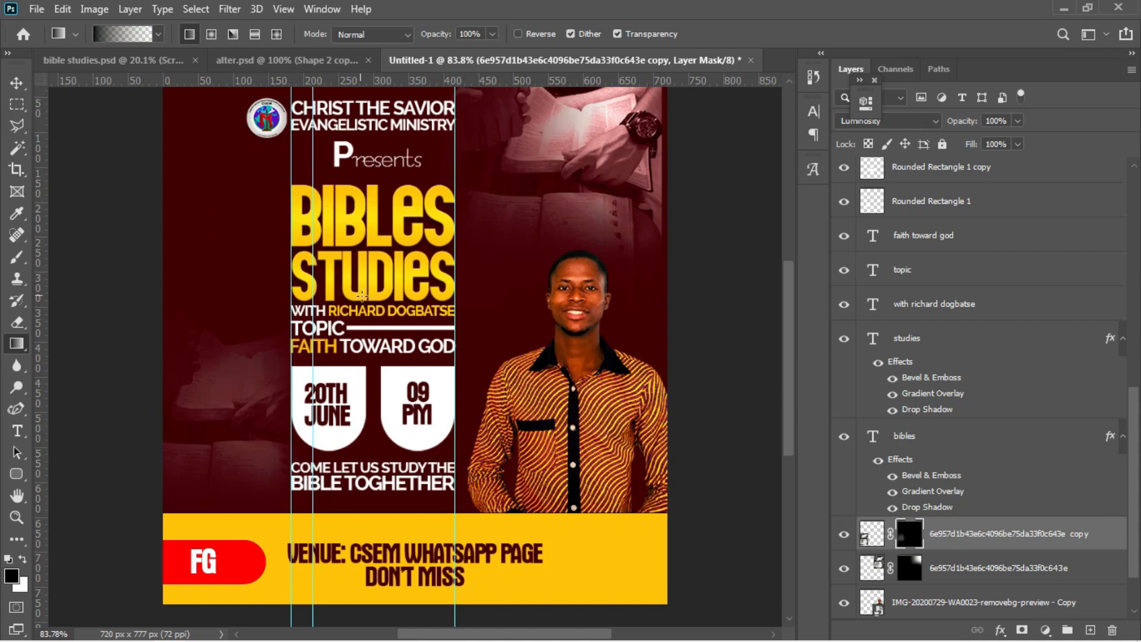
pyautogui.moveTo(230, 633)
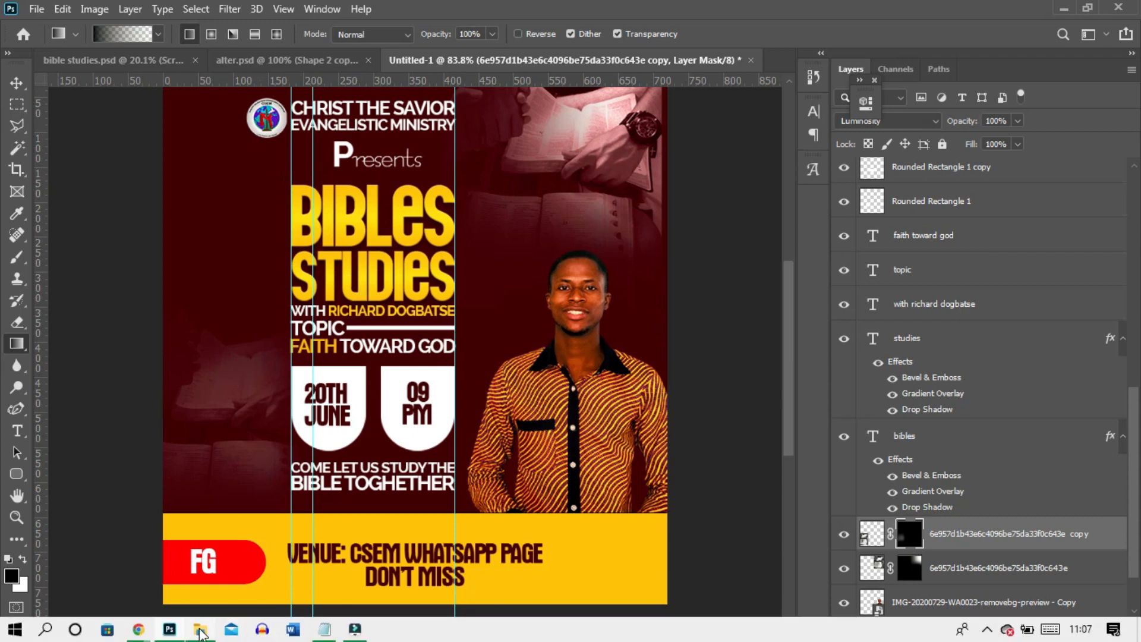
pyautogui.click(201, 557)
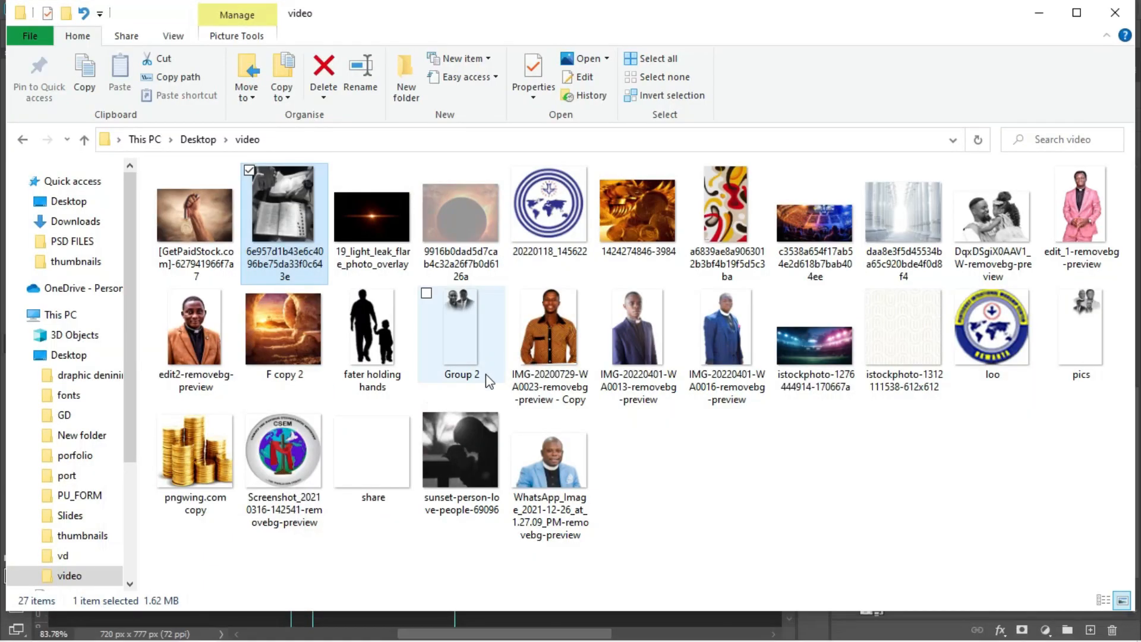
pyautogui.moveTo(803, 335); pyautogui.dragTo(238, 180)
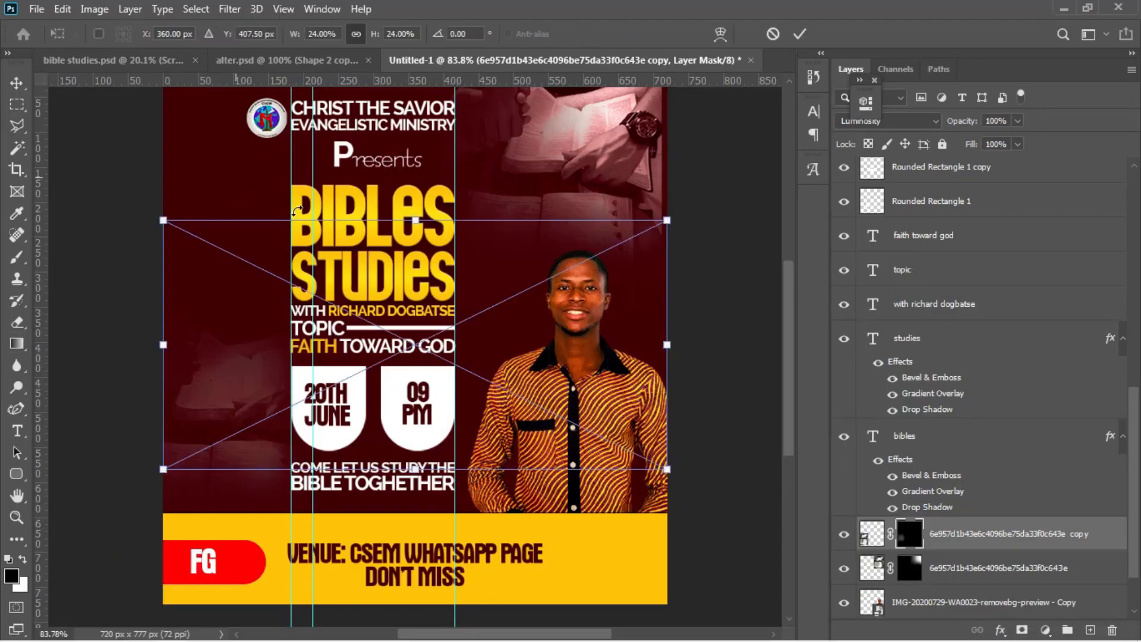
pyautogui.moveTo(382, 260); pyautogui.dragTo(332, 135)
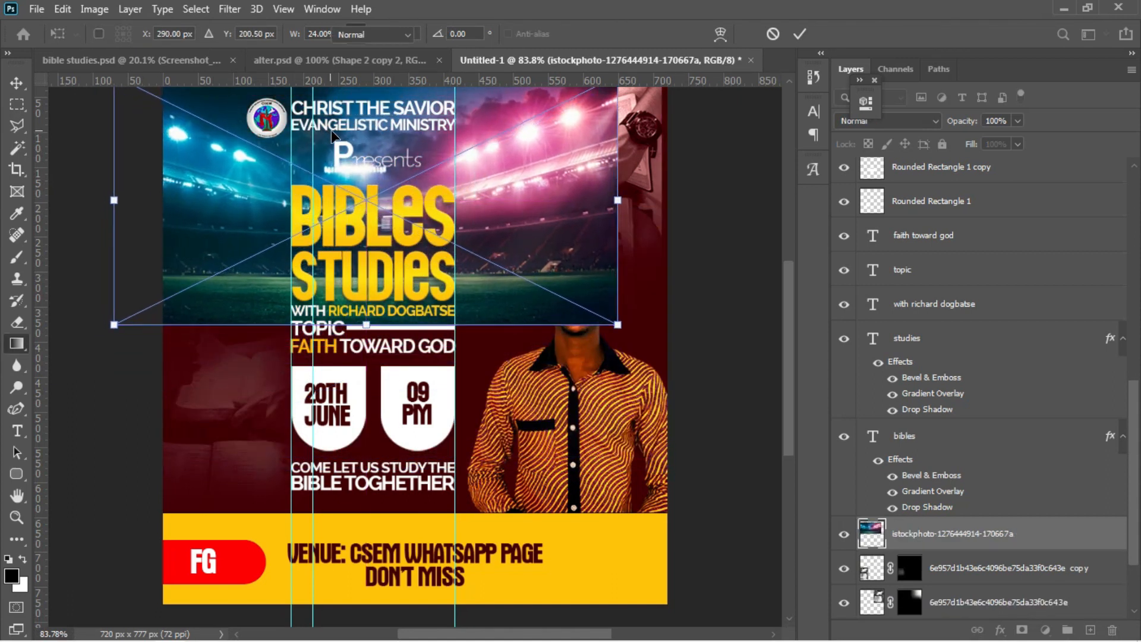
pyautogui.press('Return')
pyautogui.press('g')
pyautogui.rightClick(977, 530)
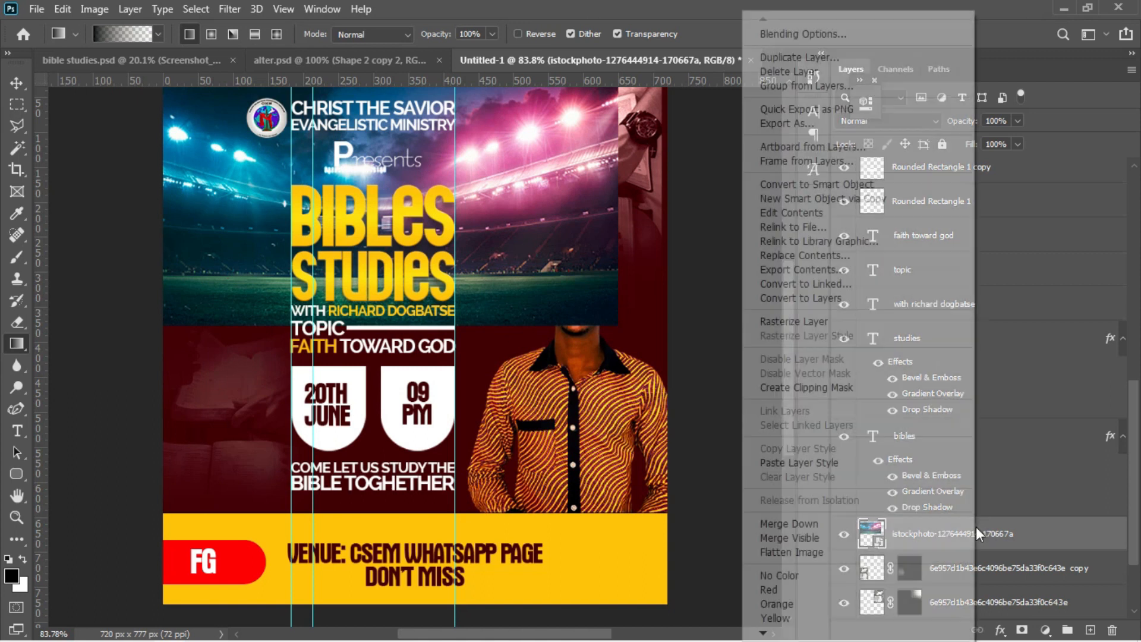
pyautogui.click(817, 322)
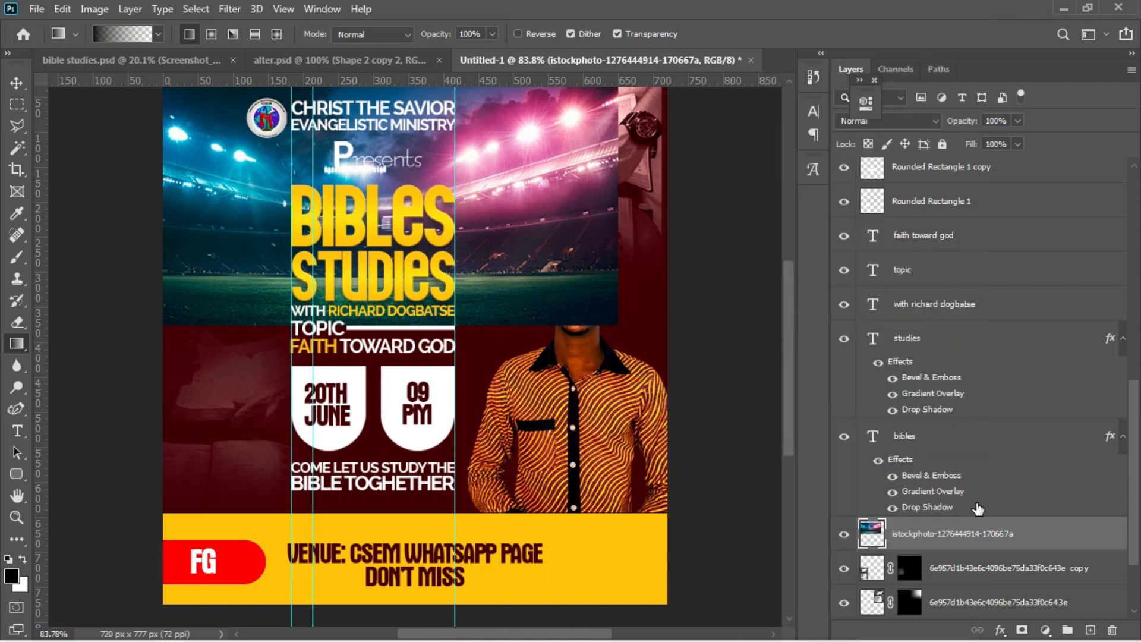
# Mask the stadium image with gradients so only its upper-left lights remain, and set its blend mode to Luminosity.
pyautogui.click(1022, 631)
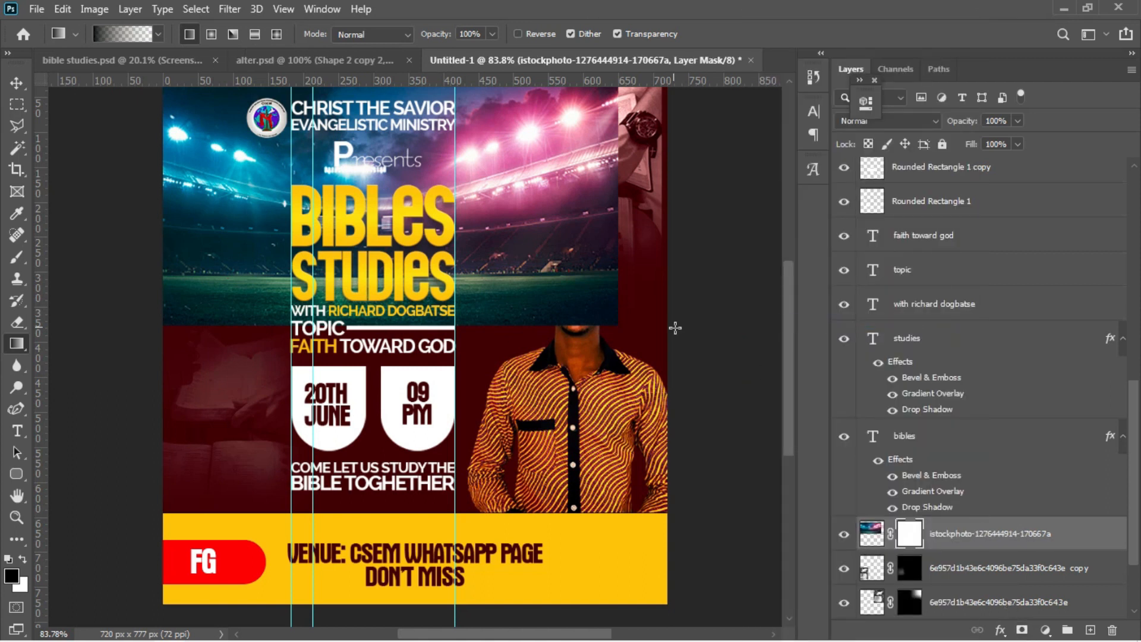
pyautogui.moveTo(307, 147)
pyautogui.mouseDown()
pyautogui.moveTo(604, 155)
pyautogui.moveTo(260, 149)
pyautogui.mouseUp()
pyautogui.moveTo(242, 212); pyautogui.dragTo(243, 214)
pyautogui.moveTo(296, 155); pyautogui.dragTo(295, 128)
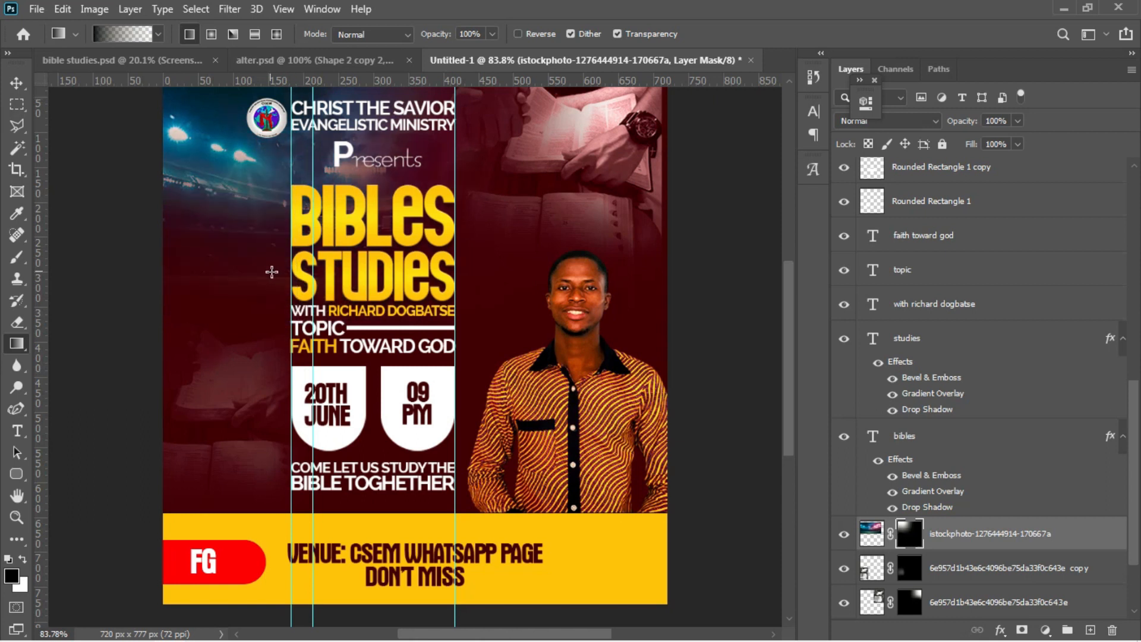
pyautogui.click(897, 121)
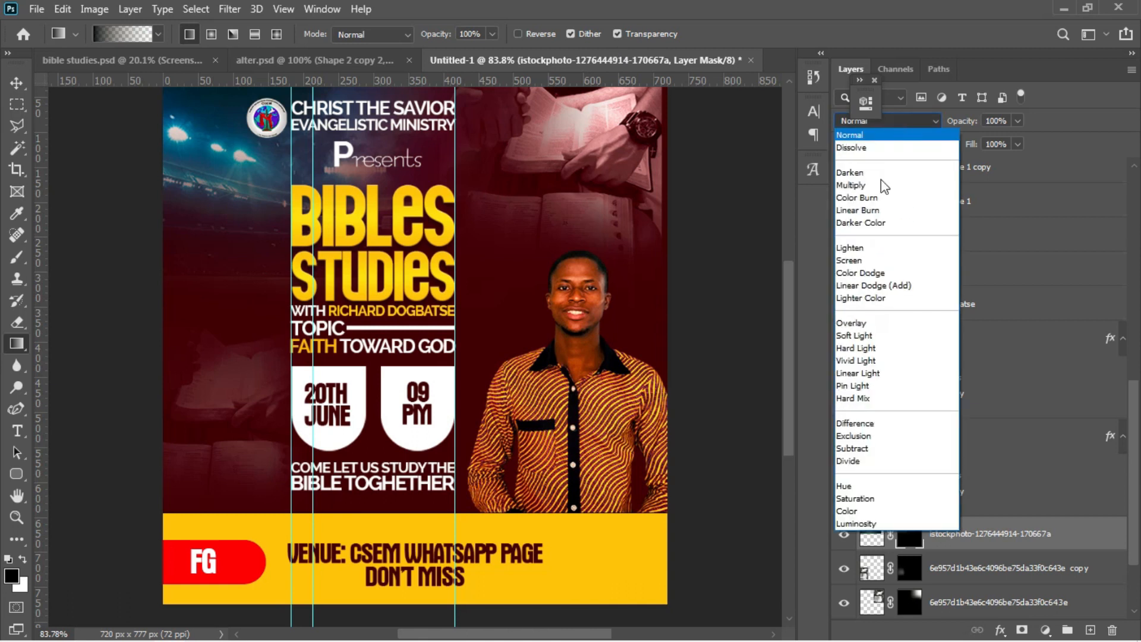
pyautogui.click(844, 525)
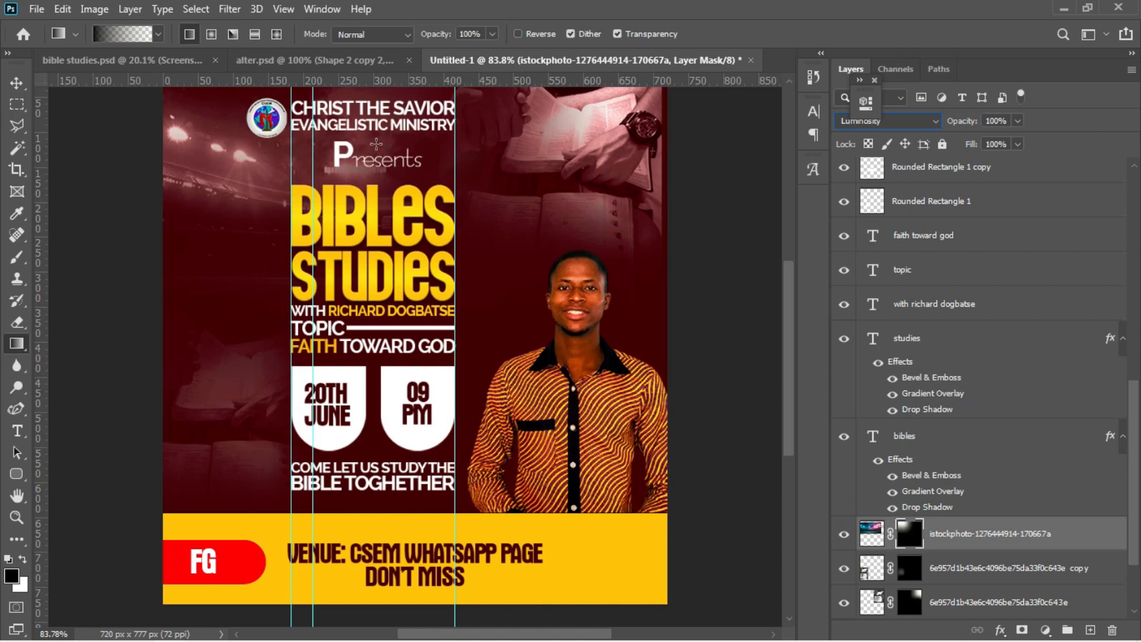
# Place 19_light_leak_flare_photo_overlay from the video folder over the title and move its layer to the top of the stack.
pyautogui.click(22, 257)
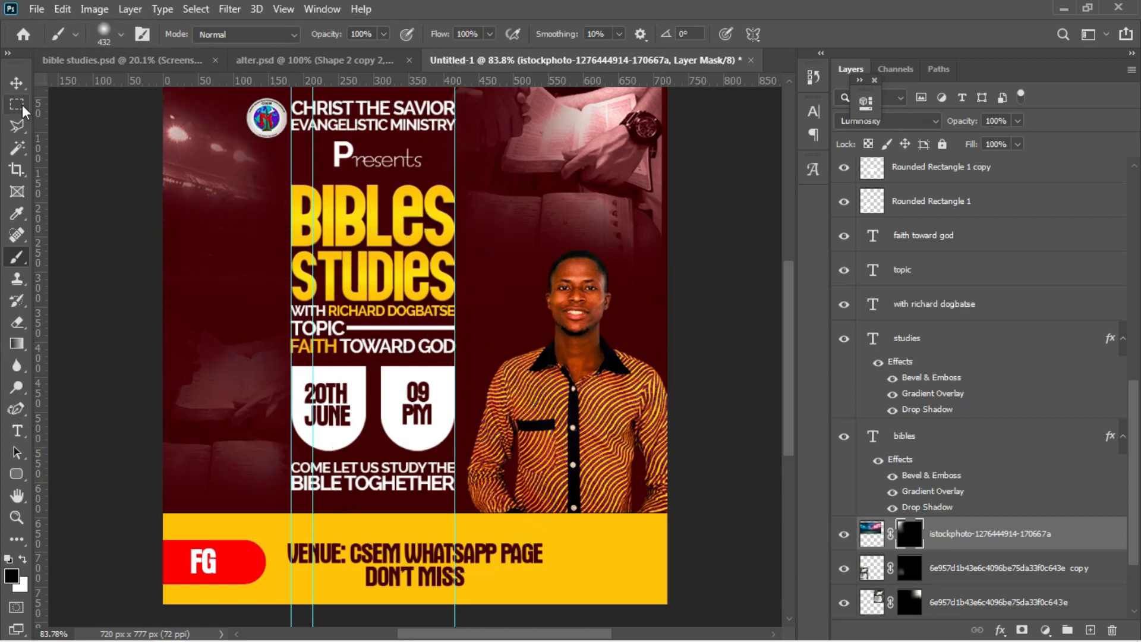
pyautogui.click(17, 82)
pyautogui.moveTo(327, 633)
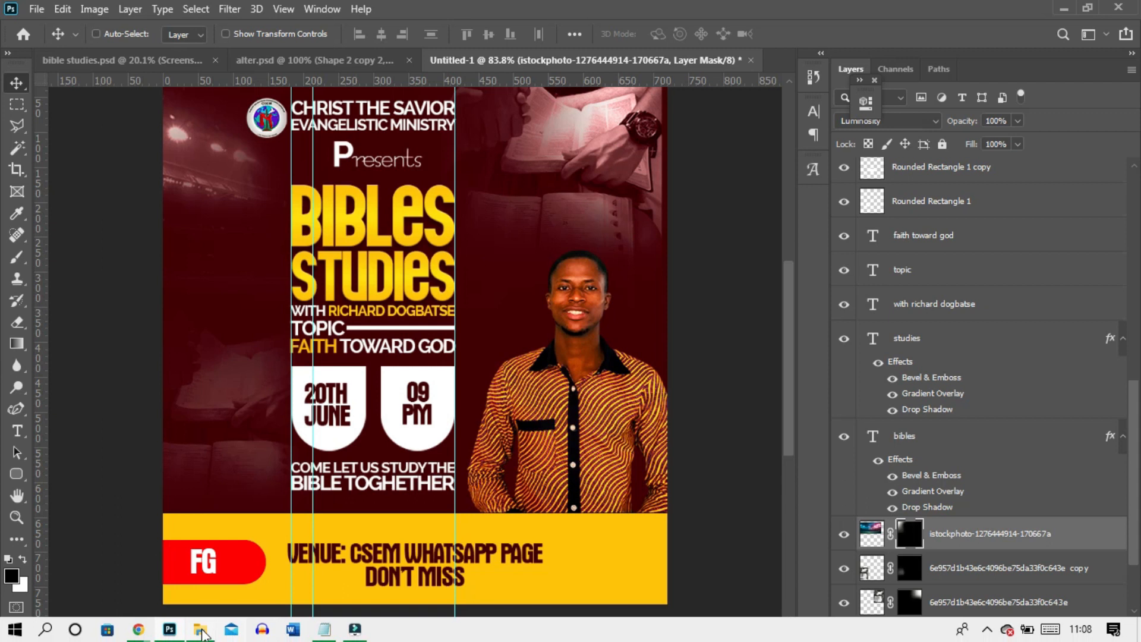
pyautogui.moveTo(205, 633)
pyautogui.click(204, 556)
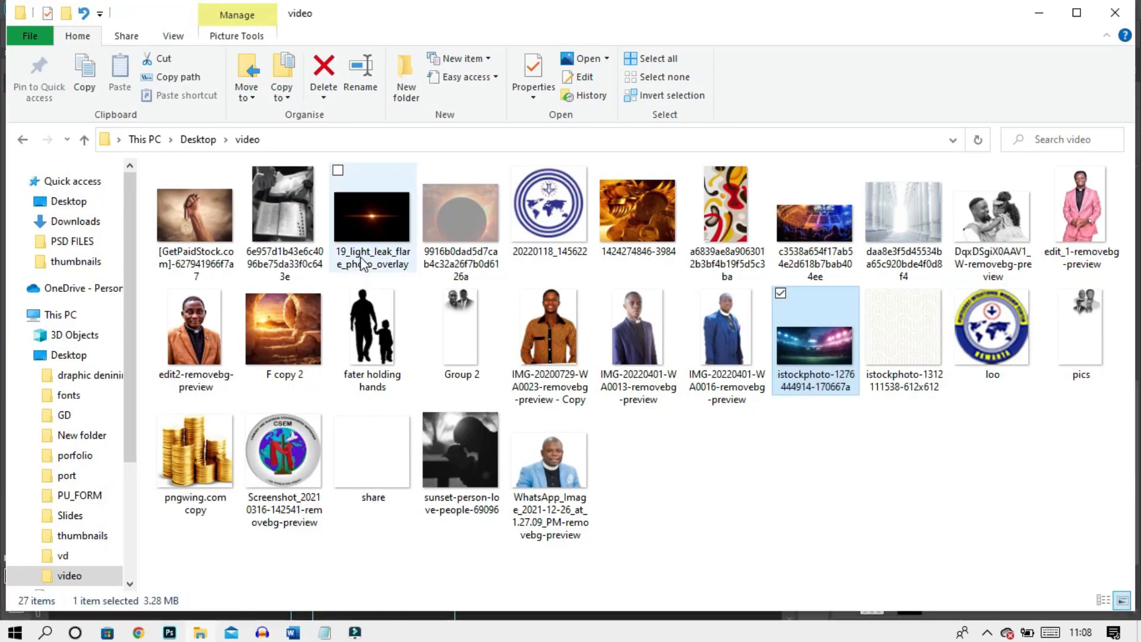
pyautogui.moveTo(193, 505); pyautogui.dragTo(330, 197)
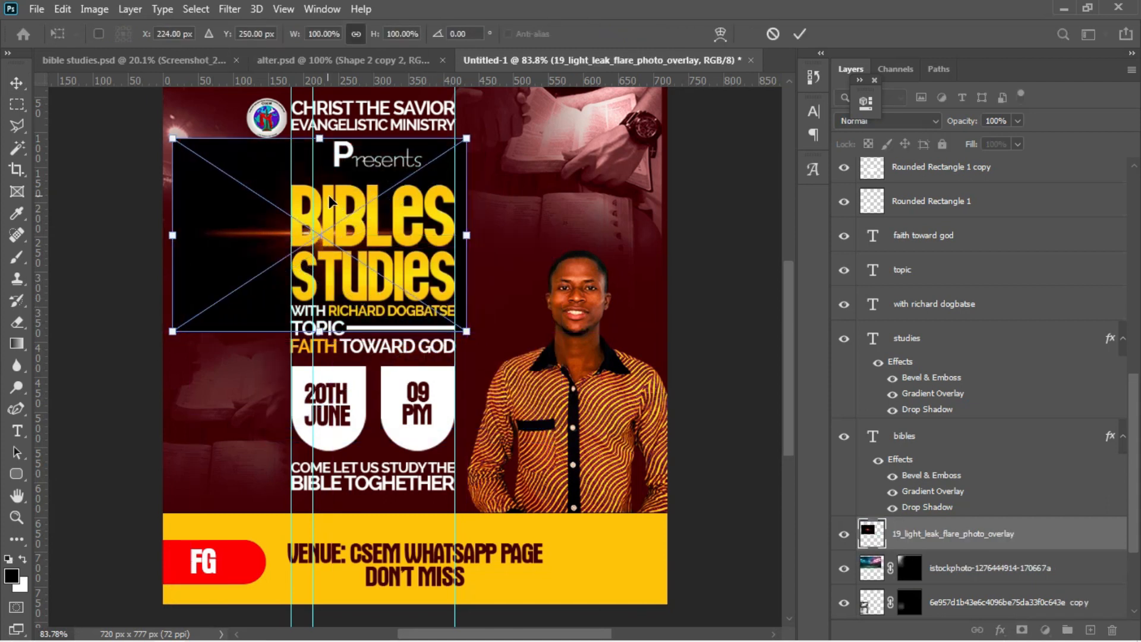
pyautogui.press('Return')
pyautogui.moveTo(947, 542); pyautogui.dragTo(945, 174)
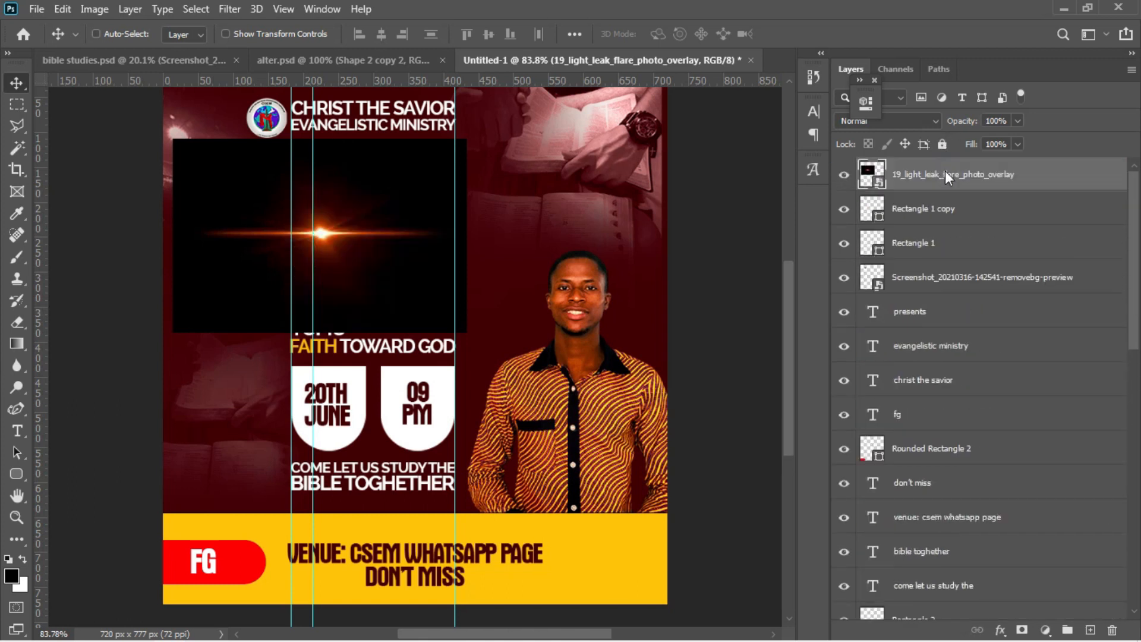
# Set the light flare's blend mode to Screen and move it onto the upper-left corner of the BIBLES title.
pyautogui.click(922, 124)
pyautogui.click(870, 260)
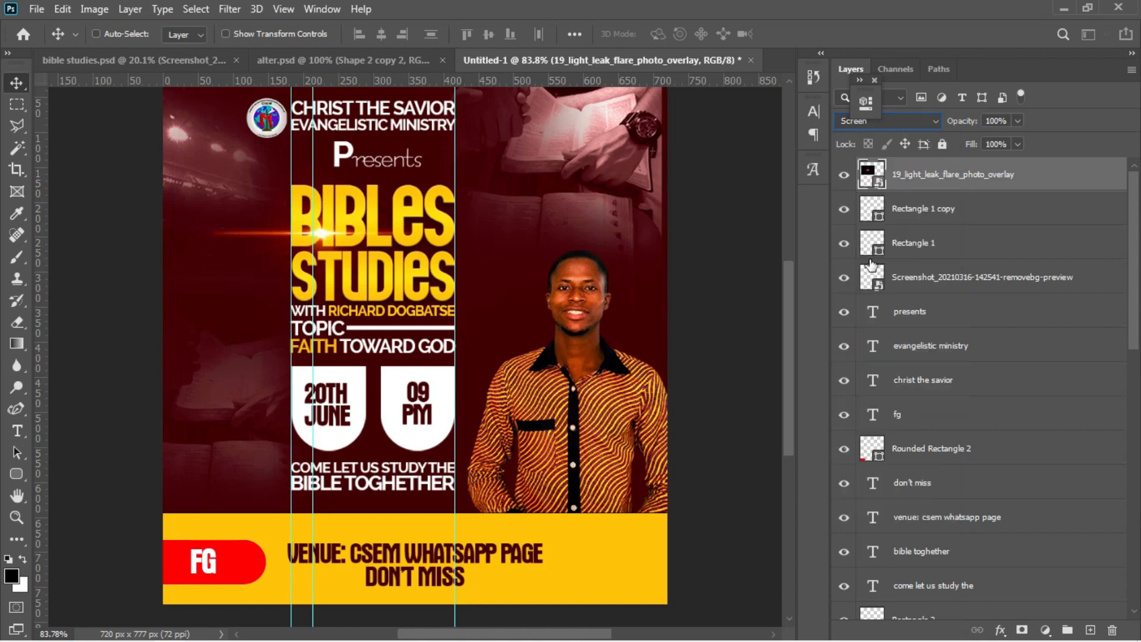
pyautogui.moveTo(322, 239); pyautogui.dragTo(295, 186)
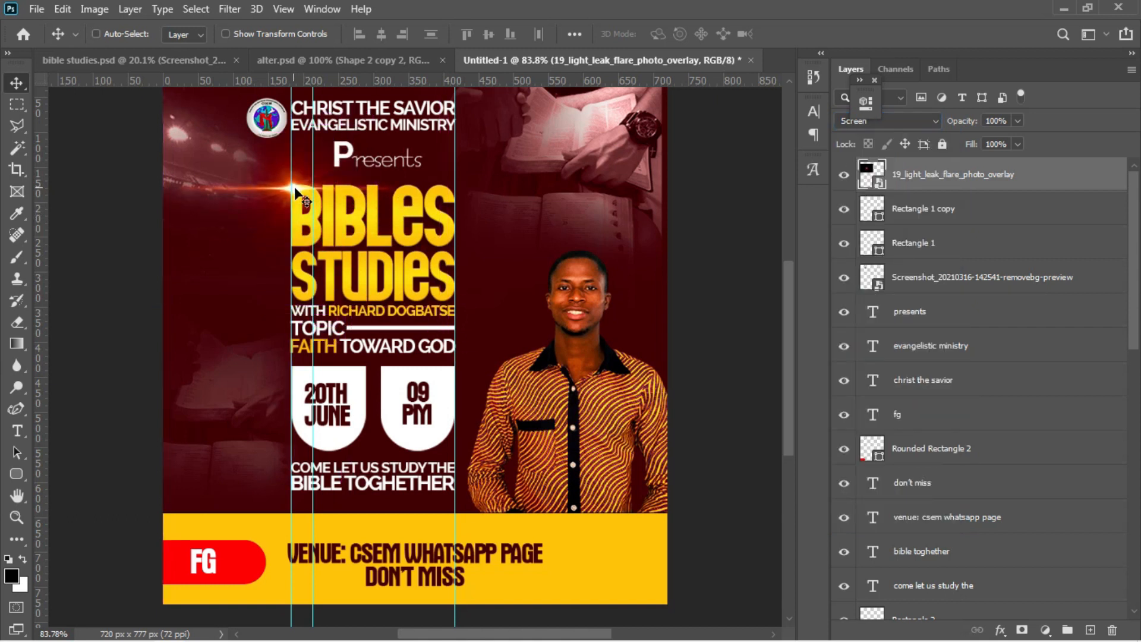
# Duplicate the light flare and move the copy to the lower-right end of the STUDIES title.
pyautogui.hotkey('ctrl', 'j')
pyautogui.moveTo(342, 216); pyautogui.dragTo(448, 300)
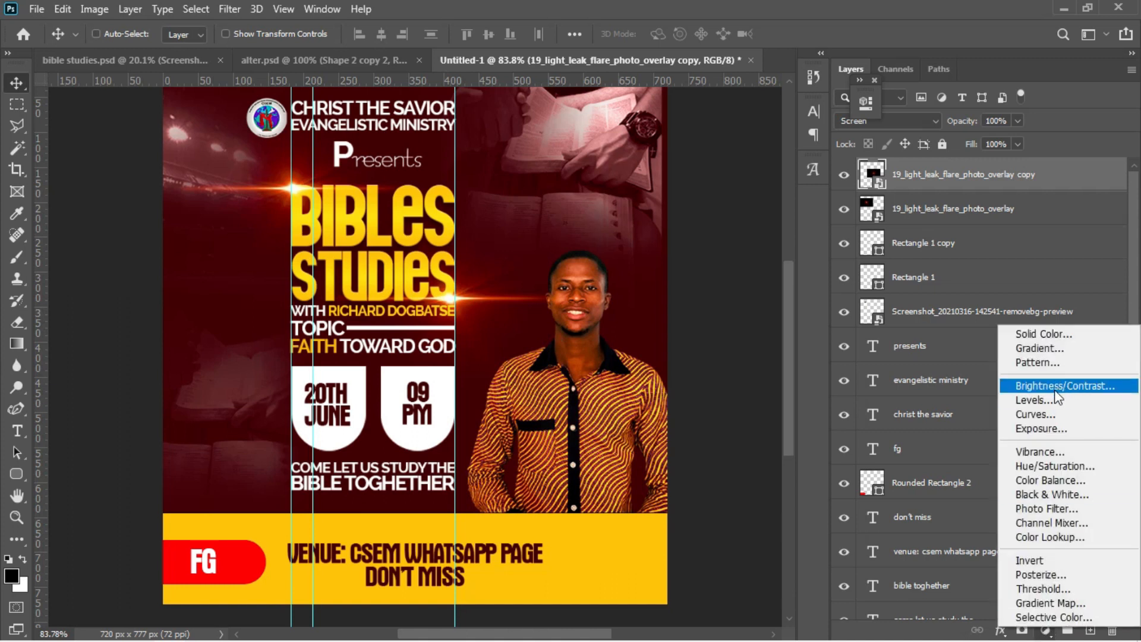
# Add a Curves adjustment layer above all layers and pull the RGB curve's midtones slightly down to darken the flyer.
pyautogui.click(1039, 413)
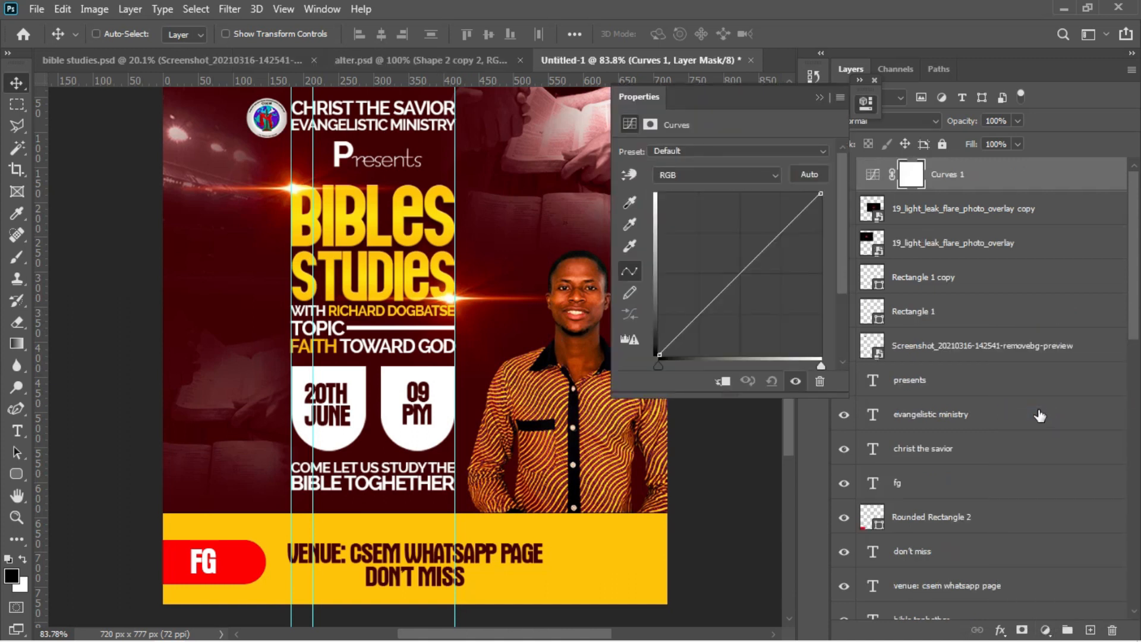
pyautogui.moveTo(752, 271); pyautogui.dragTo(748, 278)
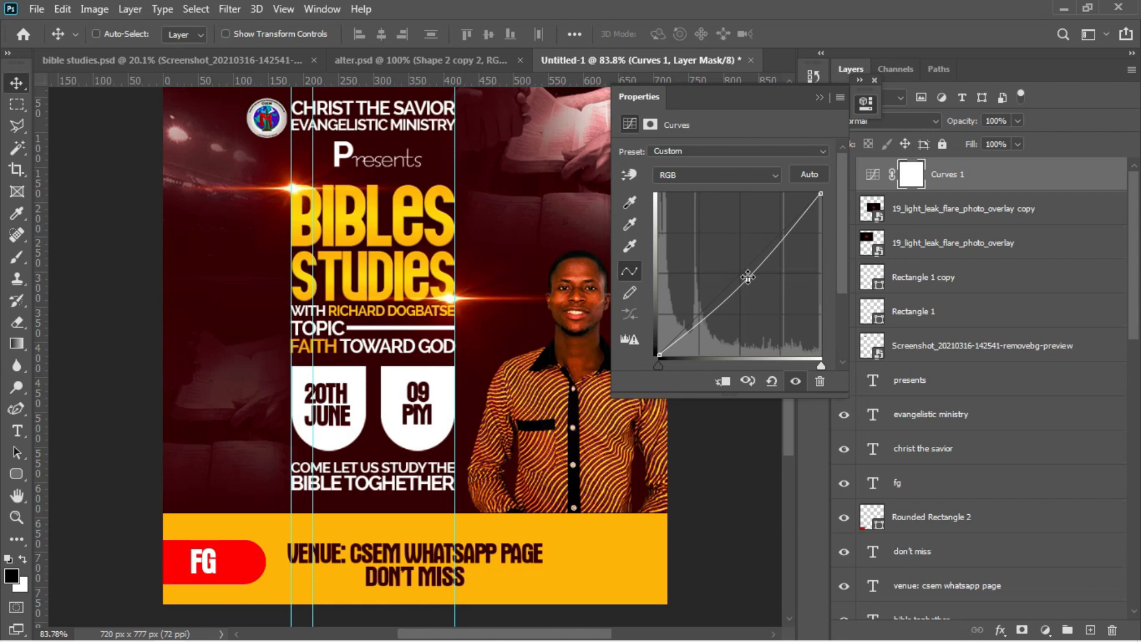
pyautogui.click(817, 102)
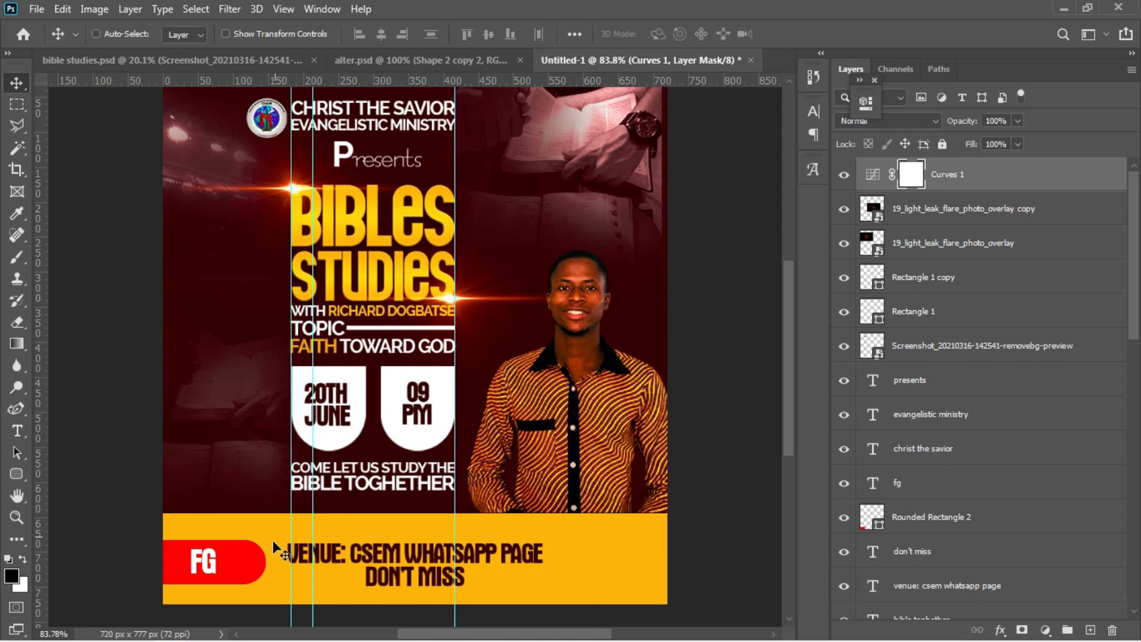
# Add a drop shadow to the red rounded rectangle behind FG, with Normal blend mode and 53% opacity.
pyautogui.rightClick(255, 562)
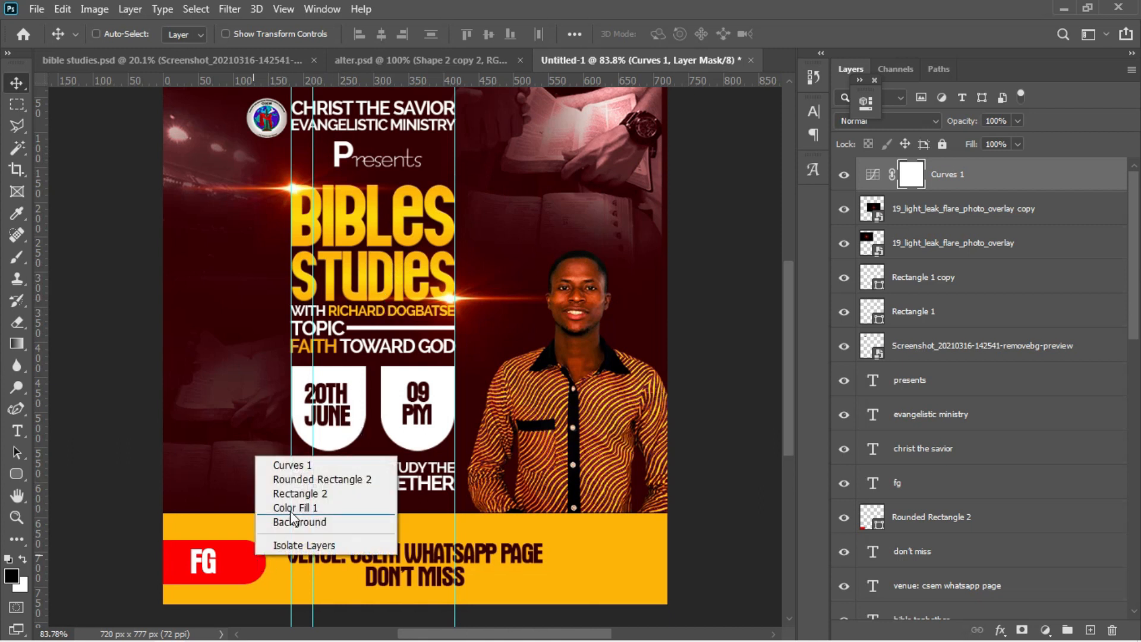
pyautogui.click(297, 480)
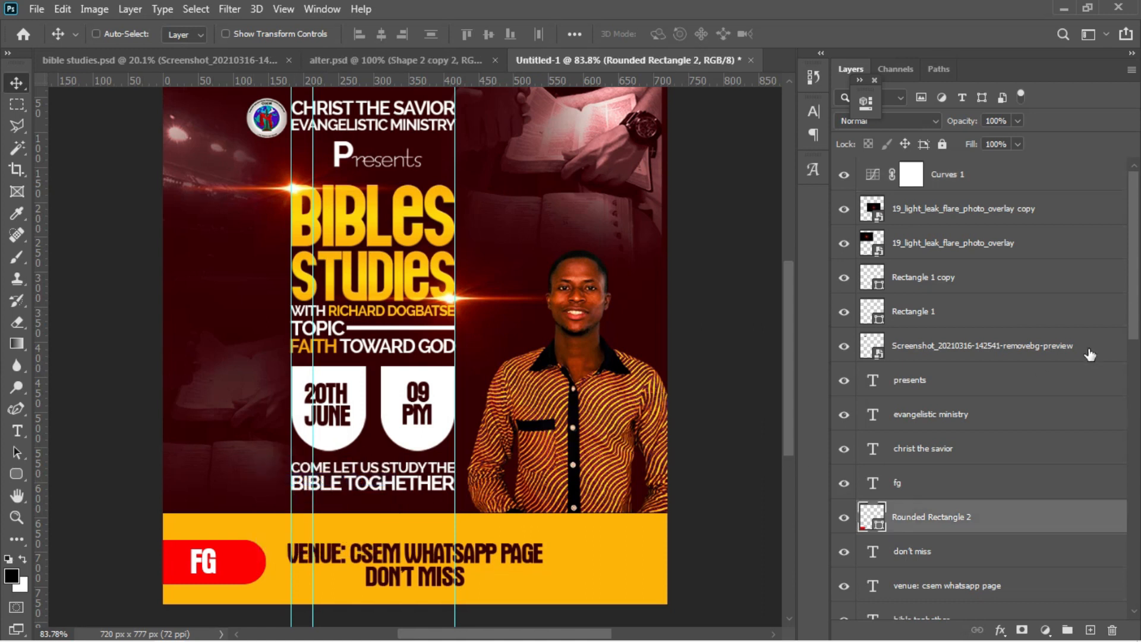
pyautogui.click(1000, 631)
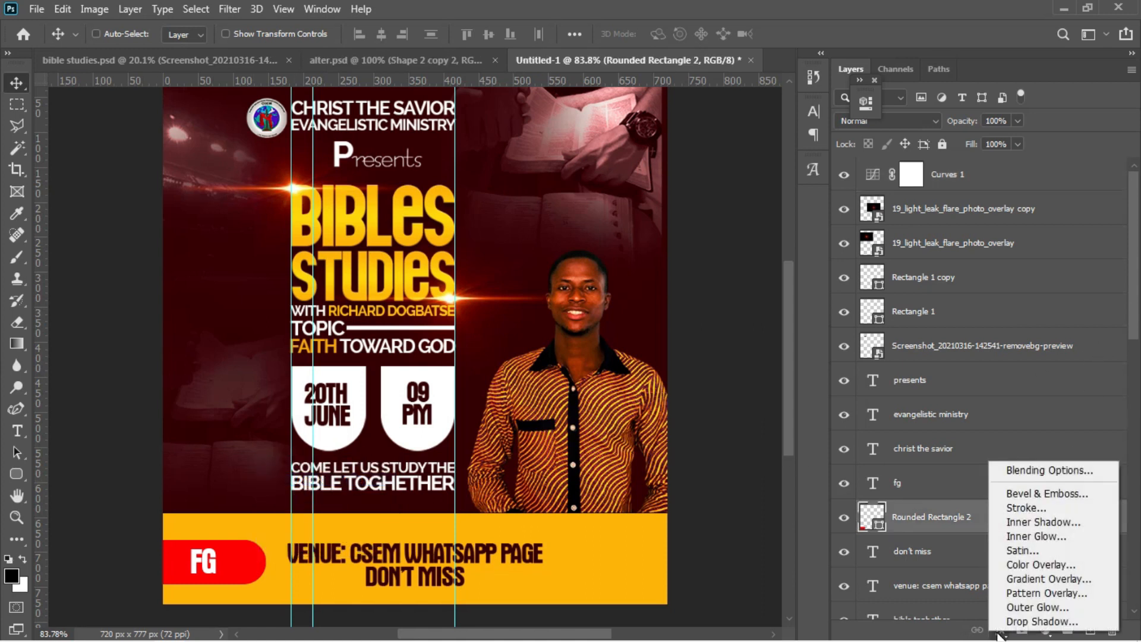
pyautogui.click(1004, 622)
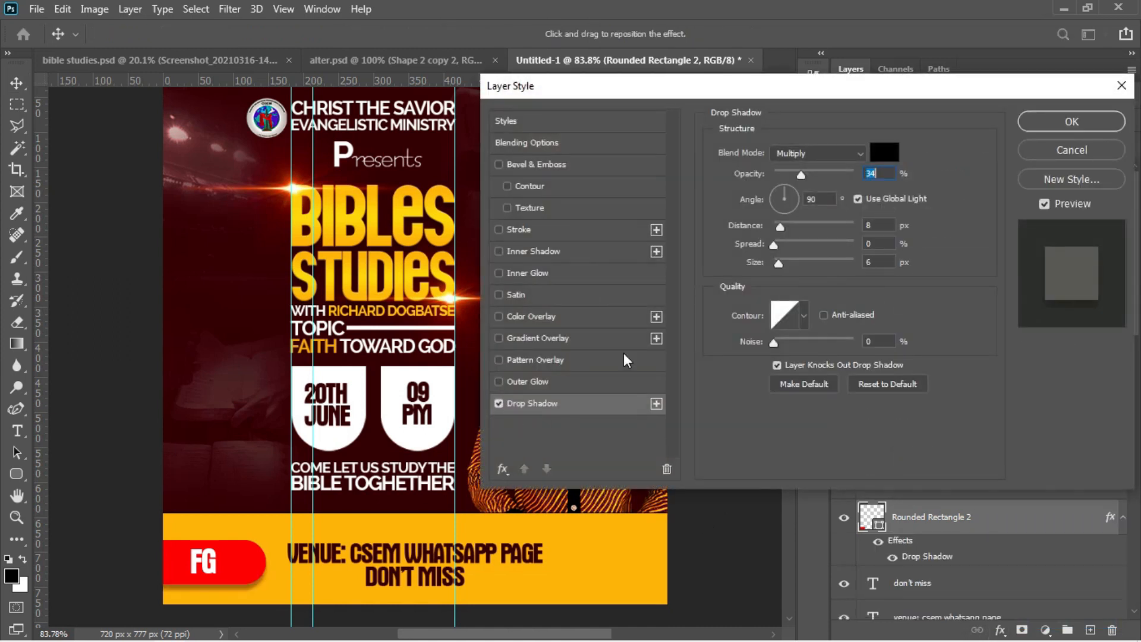
pyautogui.click(802, 154)
pyautogui.click(793, 166)
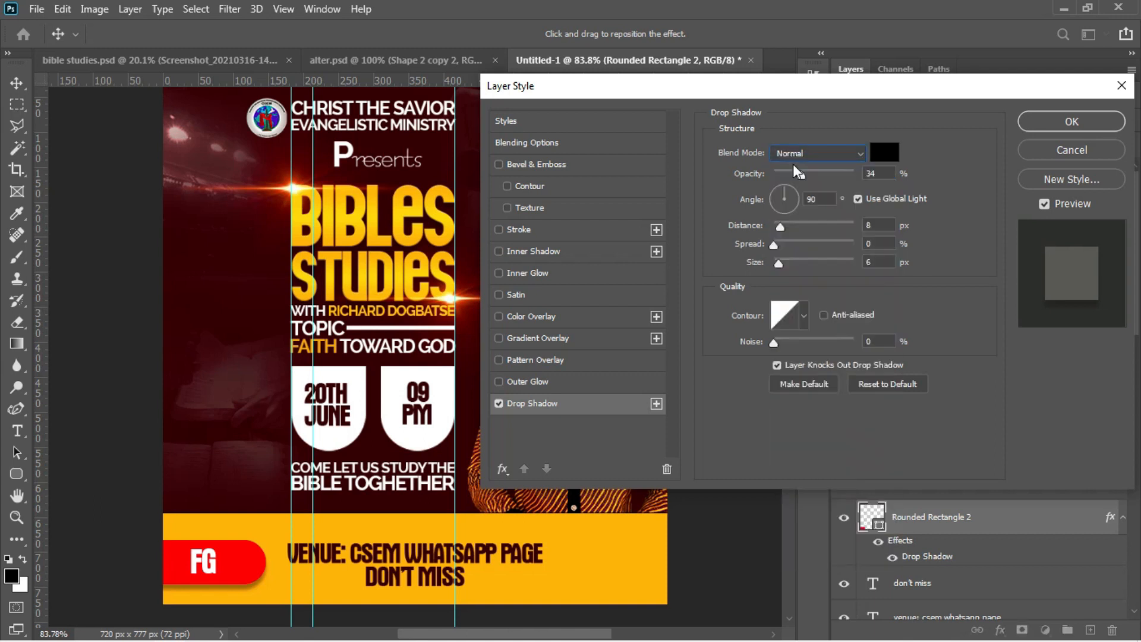
pyautogui.moveTo(802, 176); pyautogui.dragTo(818, 176)
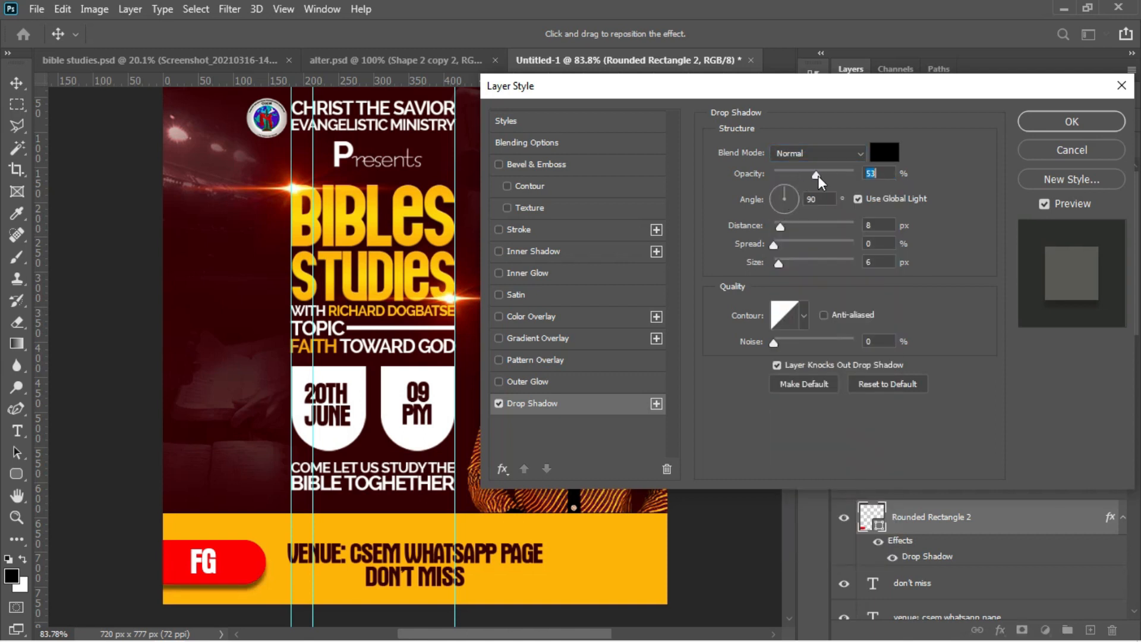
pyautogui.press('Return')
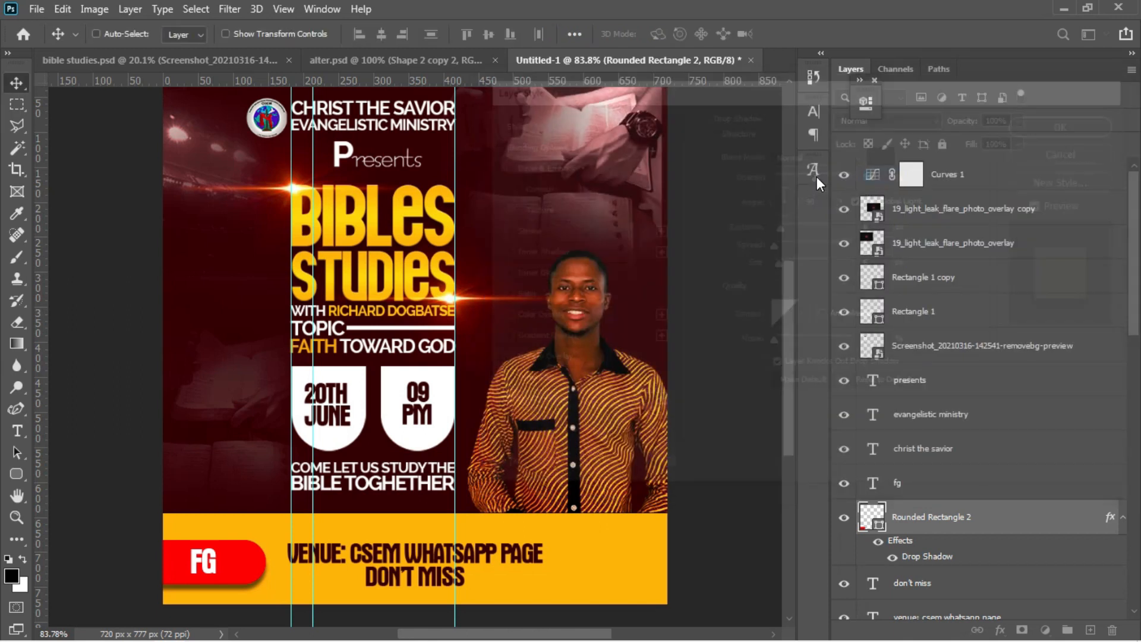